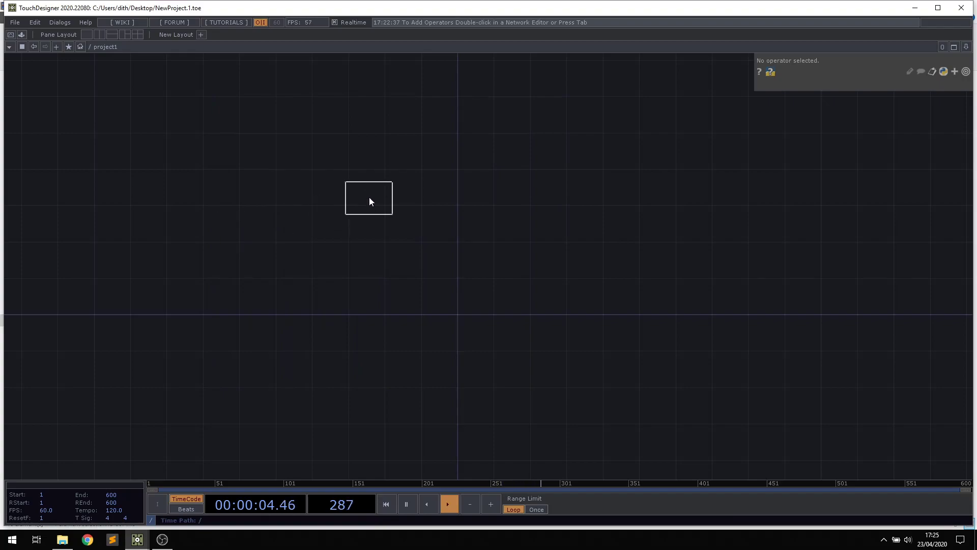
# Place a Box SOP in the network and connect a Null SOP to its output.
pyautogui.click(370, 201)
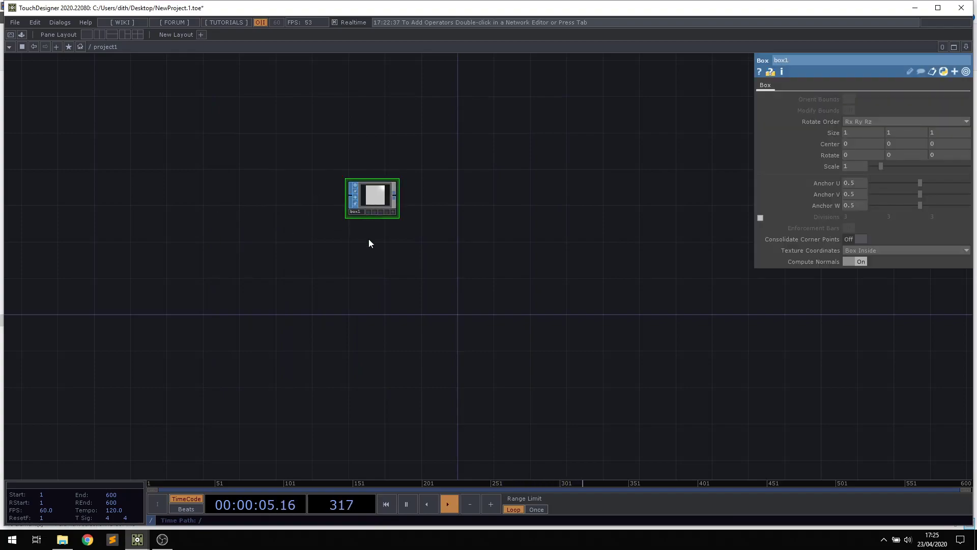
pyautogui.moveTo(456, 185); pyautogui.dragTo(450, 196)
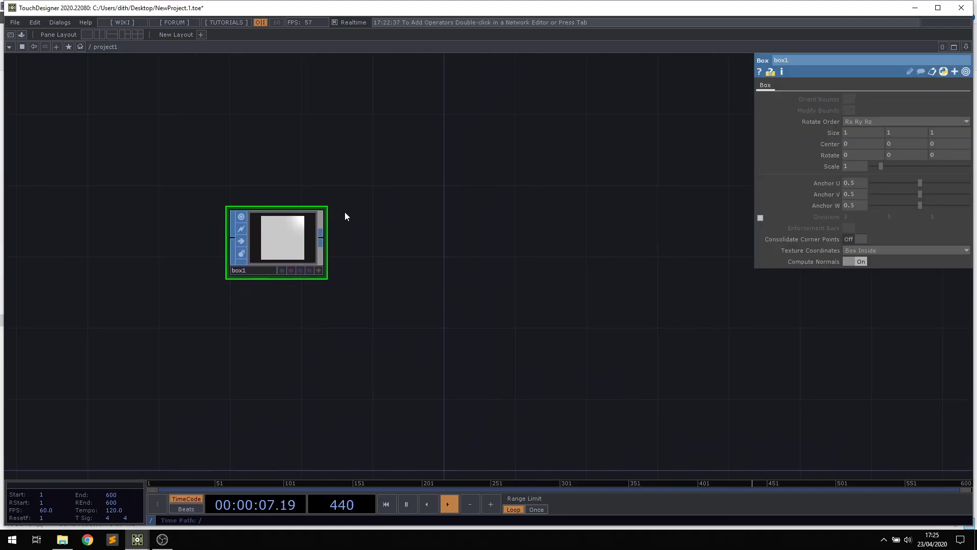
pyautogui.rightClick(327, 234)
pyautogui.write('nu')
pyautogui.click(323, 218)
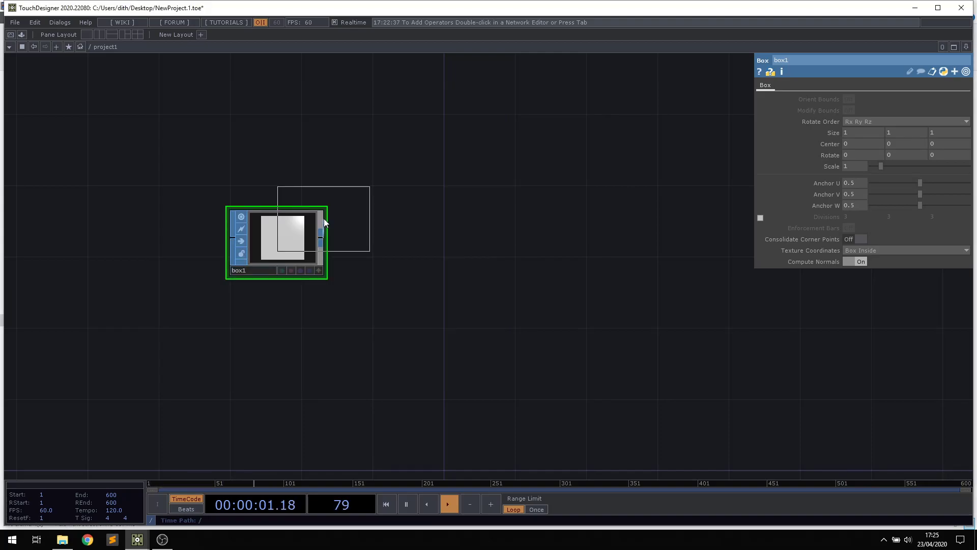
pyautogui.click(440, 239)
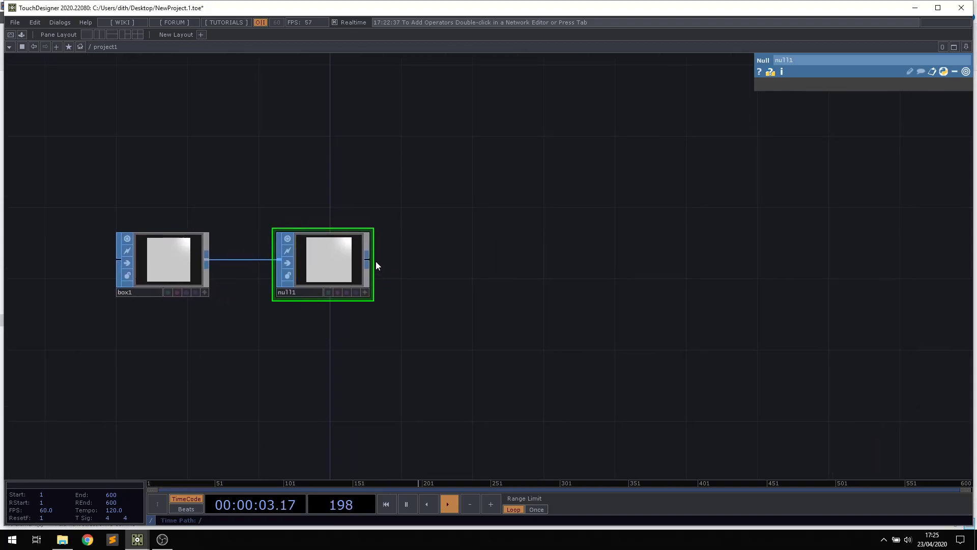
# Connect a Geometry COMP to the output of the box's Null.
pyautogui.moveTo(447, 258); pyautogui.dragTo(396, 259, button='middle')
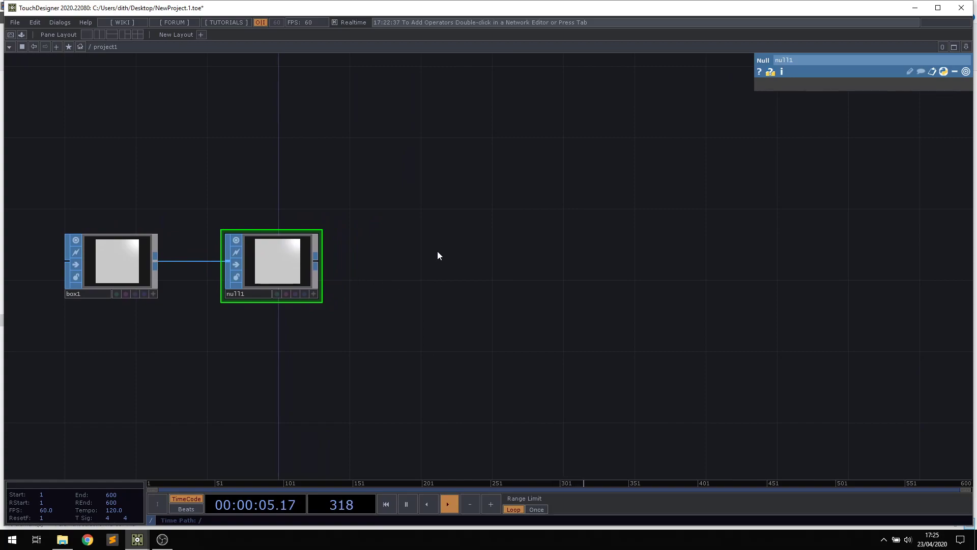
pyautogui.click(315, 259)
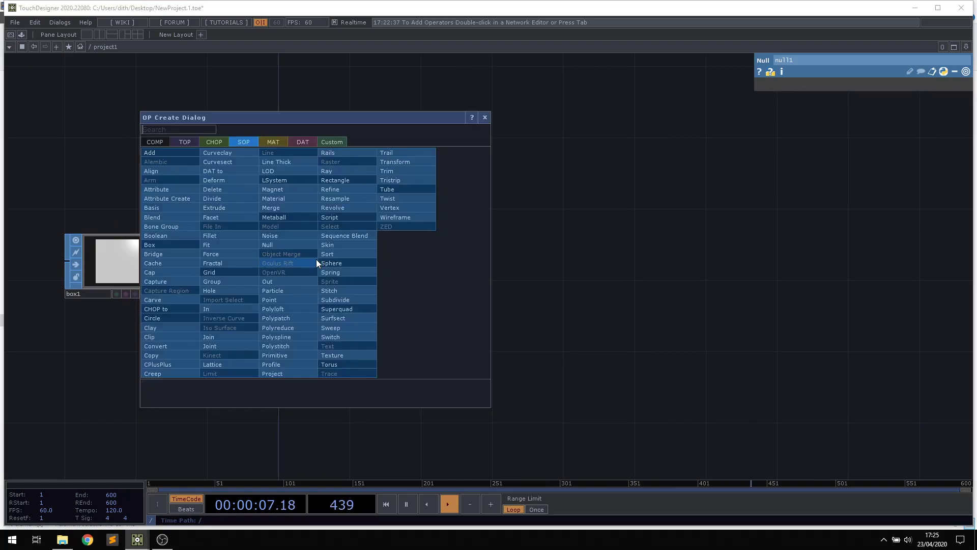
pyautogui.click(150, 141)
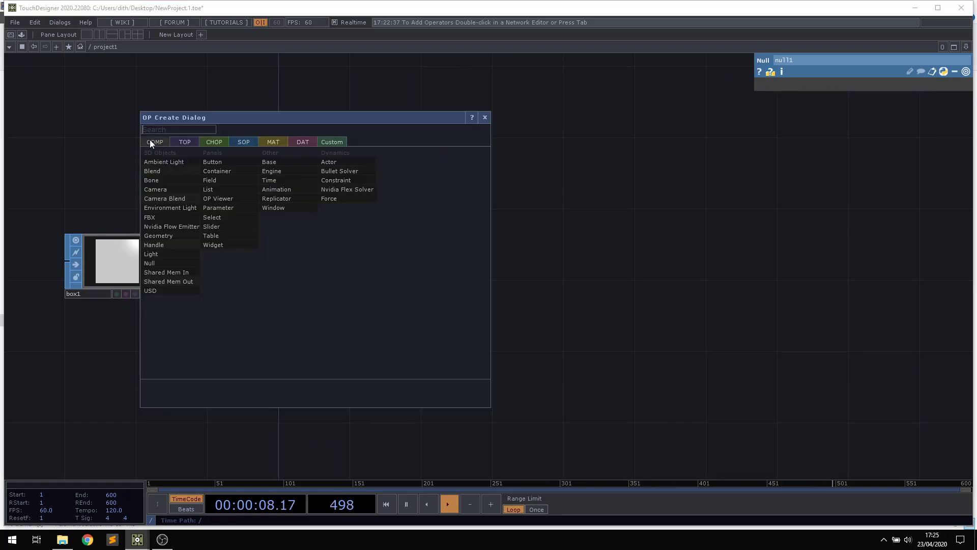
pyautogui.click(185, 233)
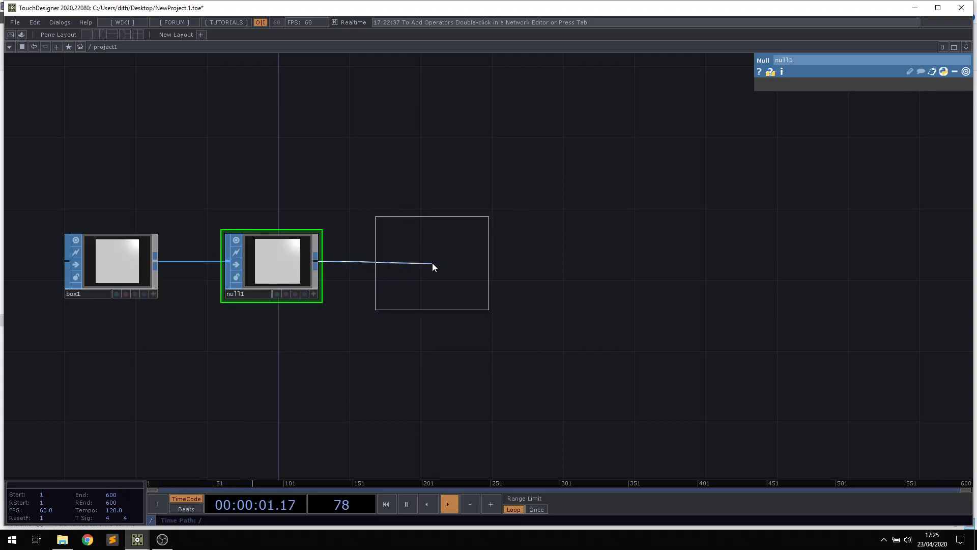
pyautogui.click(432, 264)
pyautogui.moveTo(528, 268); pyautogui.dragTo(471, 301)
# Add a Camera COMP above the Geometry component and a Light COMP below it.
pyautogui.doubleClick(411, 180)
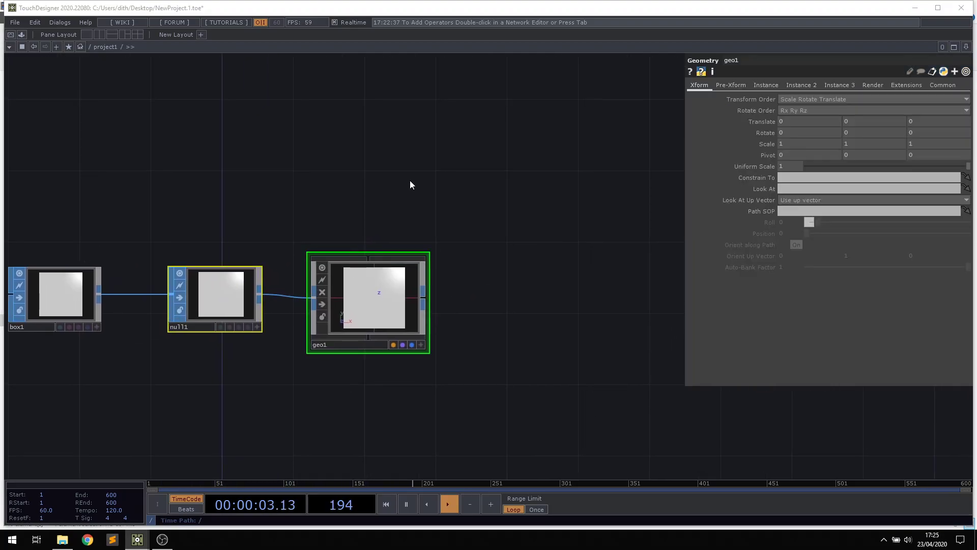
pyautogui.click(252, 111)
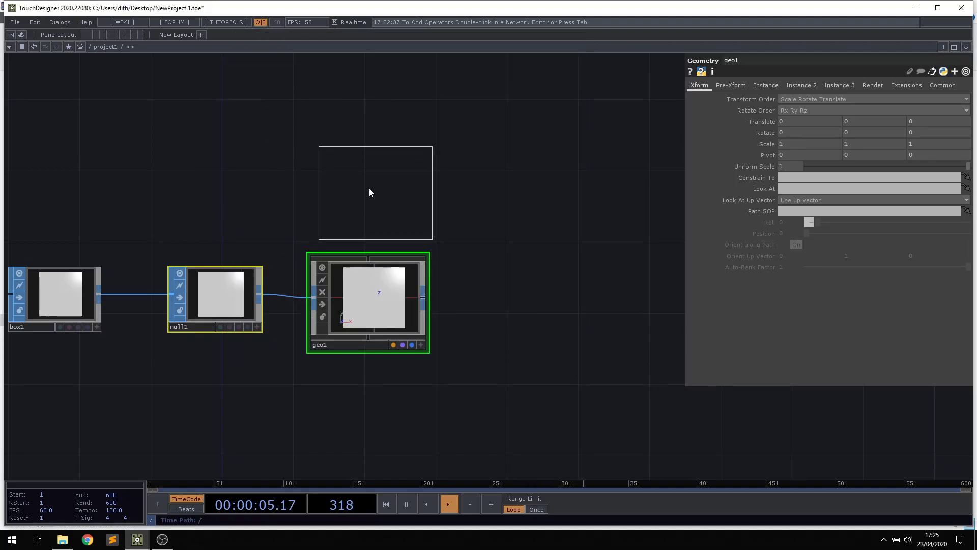
pyautogui.click(373, 194)
pyautogui.moveTo(462, 309); pyautogui.dragTo(431, 254)
pyautogui.doubleClick(426, 237)
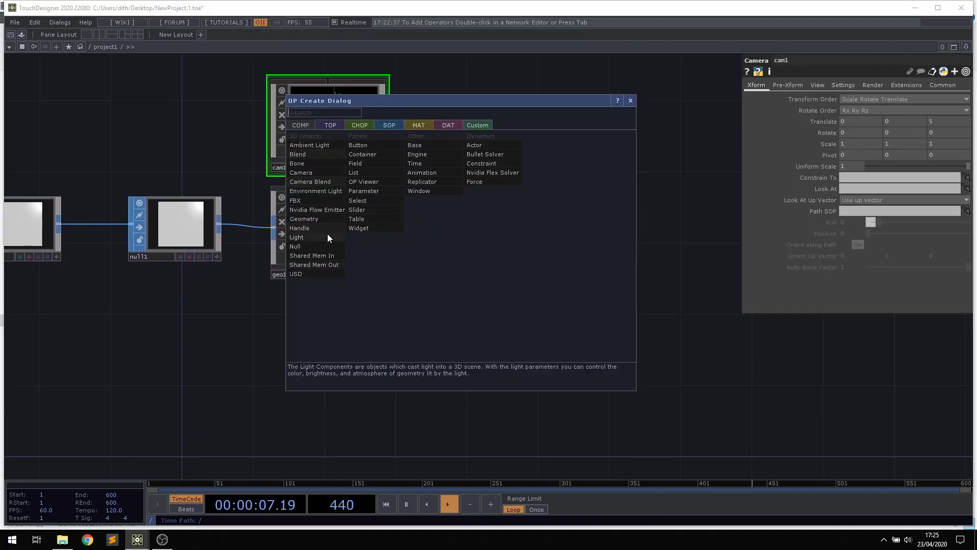
pyautogui.click(297, 237)
pyautogui.click(330, 338)
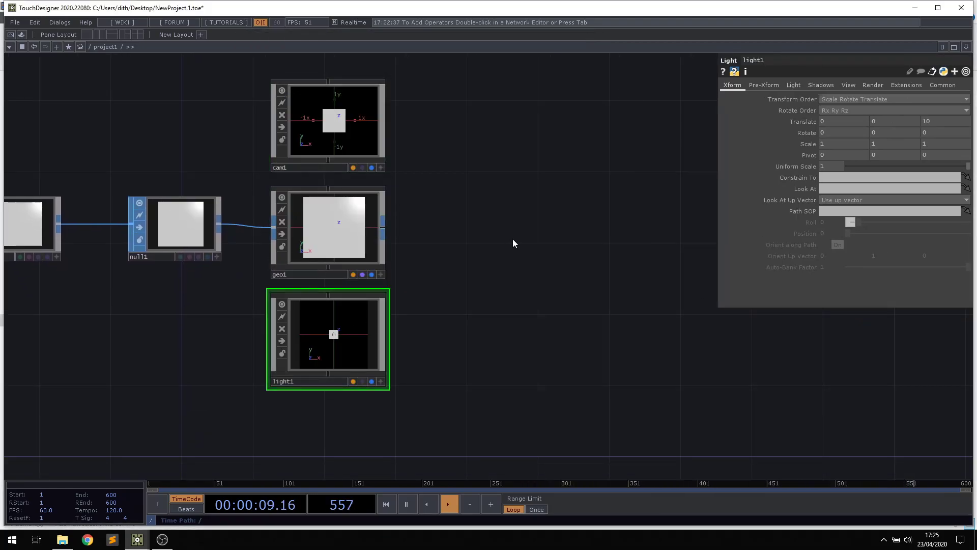
# Add a Render TOP beside the camera, geometry and light components.
pyautogui.moveTo(503, 232); pyautogui.dragTo(389, 243)
pyautogui.press('Tab')
pyautogui.click(257, 138)
pyautogui.write('re')
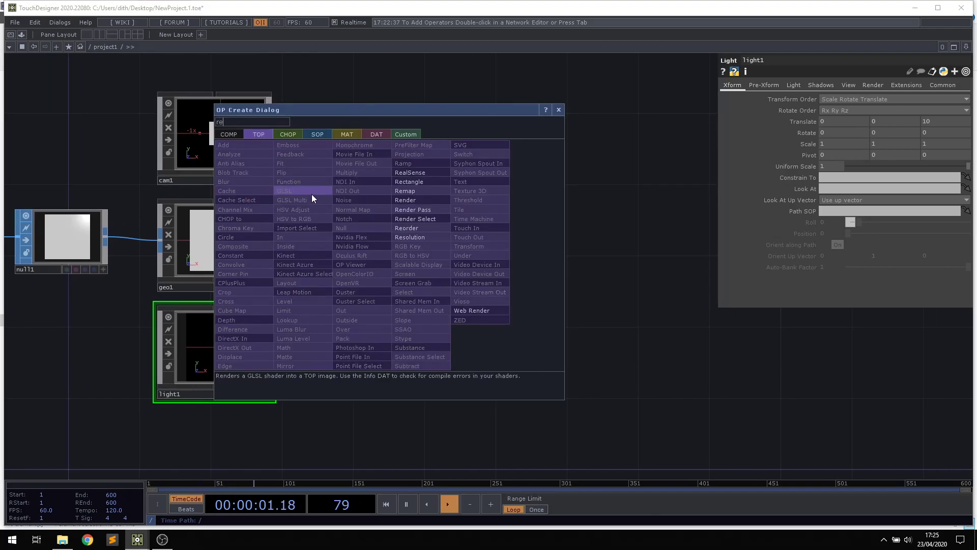
pyautogui.click(425, 199)
pyautogui.click(323, 305)
# Connect a Null TOP to the Render output, leaving a wide gap between them.
pyautogui.moveTo(456, 236); pyautogui.dragTo(285, 249)
pyautogui.rightClick(284, 248)
pyautogui.write('nu')
pyautogui.click(236, 224)
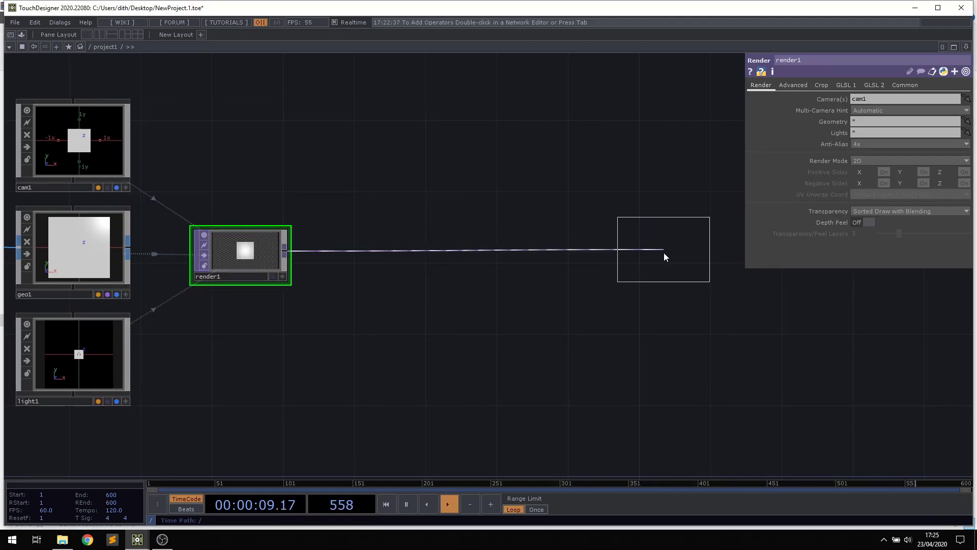
pyautogui.click(665, 251)
pyautogui.moveTo(538, 349); pyautogui.dragTo(434, 320)
pyautogui.hotkey('alt', 'Tab')
pyautogui.press('Tab')
pyautogui.press('Tab')
pyautogui.hotkey('alt', 'Tab')
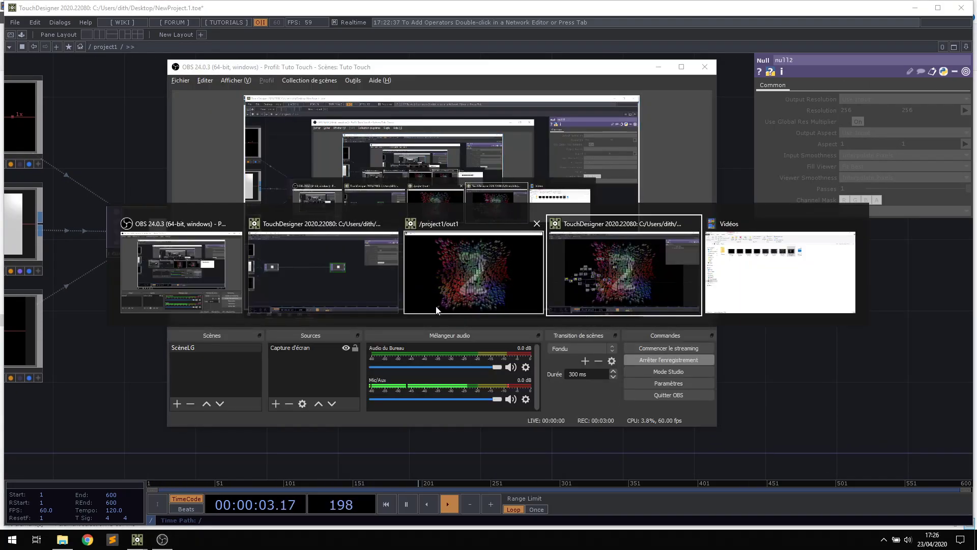
pyautogui.click(326, 284)
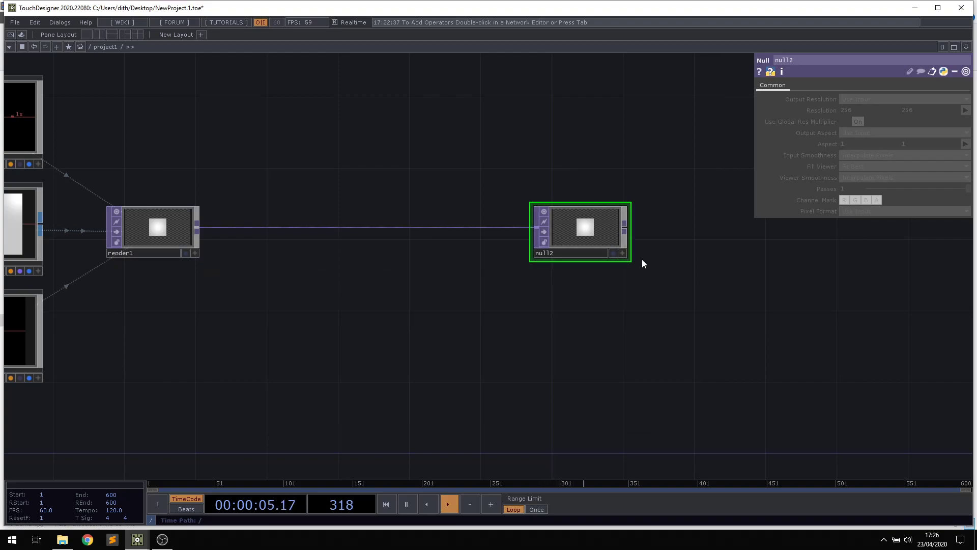
# Show the Null TOP after the Render as the network background.
pyautogui.click(613, 254)
pyautogui.moveTo(414, 277); pyautogui.dragTo(423, 353)
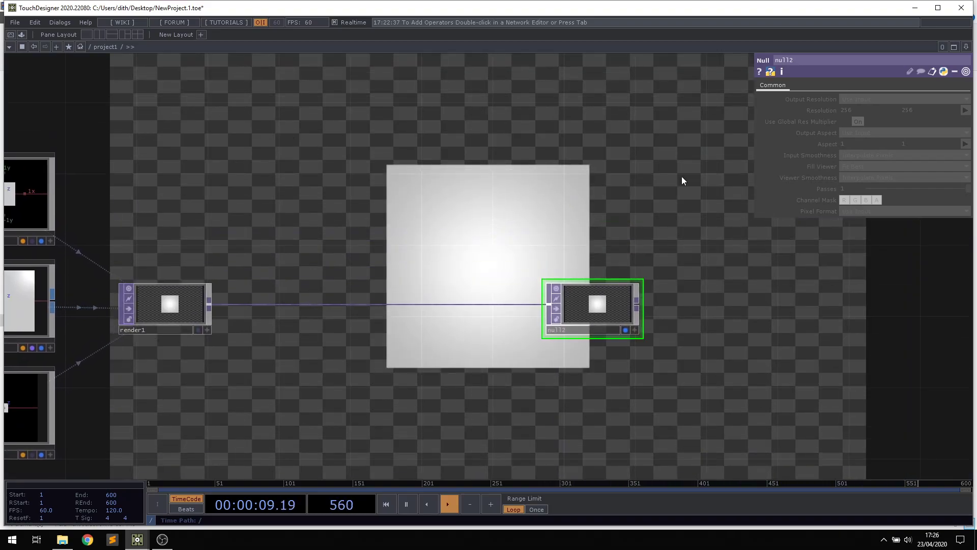
pyautogui.moveTo(359, 185); pyautogui.dragTo(477, 177)
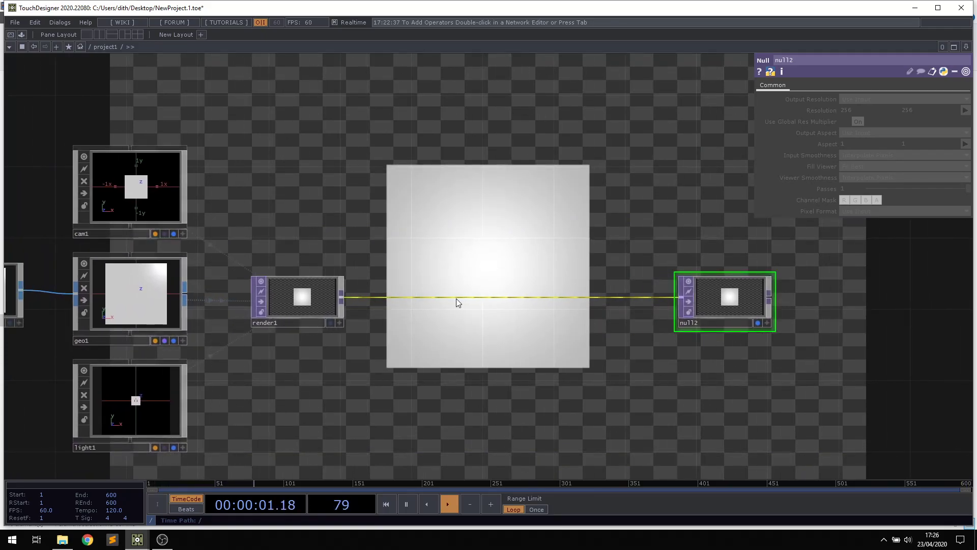
# Insert a Transform TOP between the Render and the Null, and enable Comp Over Background Color on it.
pyautogui.click(485, 285)
pyautogui.write('tra')
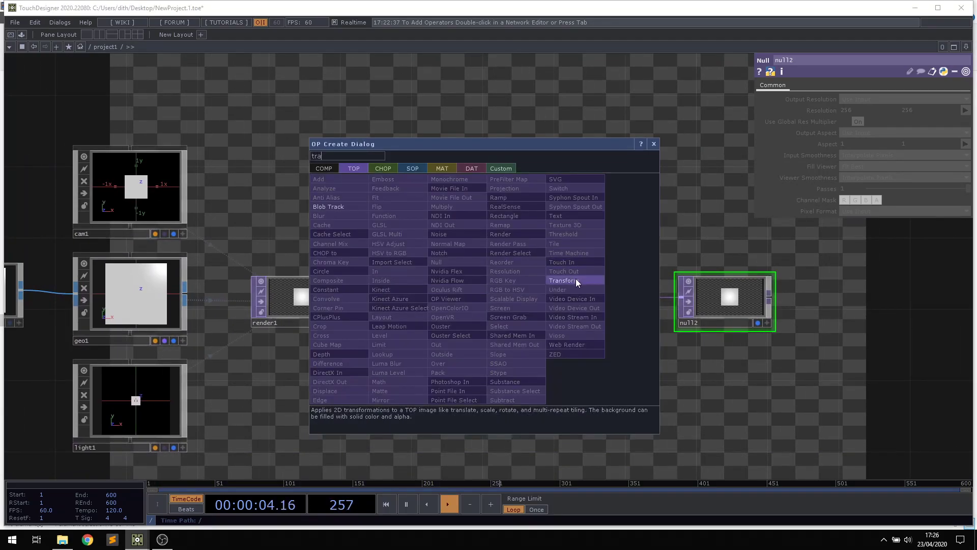
pyautogui.click(576, 282)
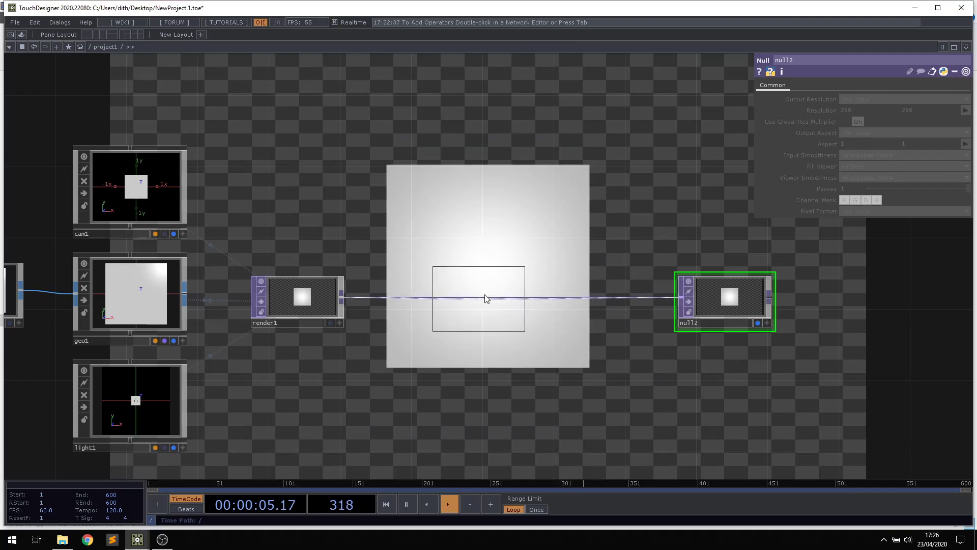
pyautogui.moveTo(562, 233); pyautogui.dragTo(483, 238)
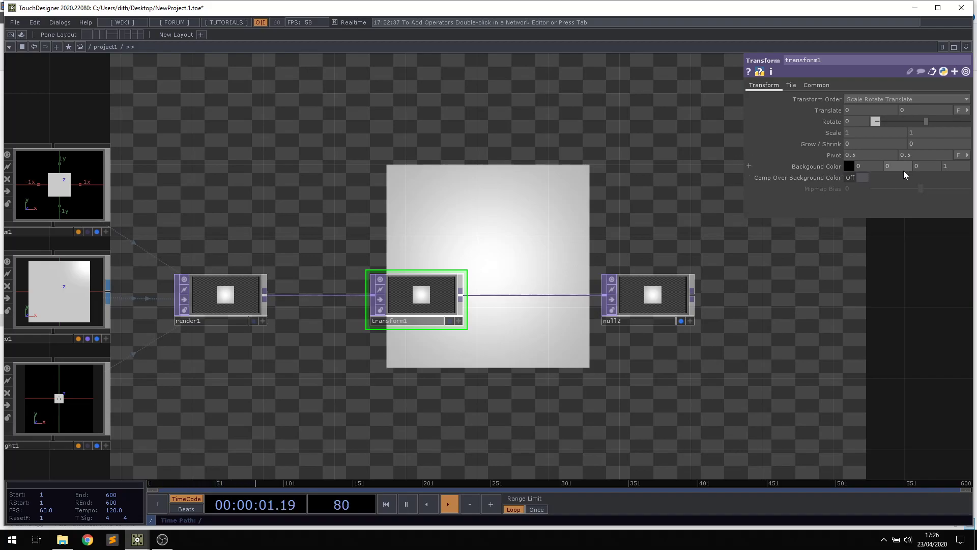
pyautogui.click(862, 179)
# Set the Box SOP's Z size to 8 and its Scale to 0.1.
pyautogui.moveTo(427, 230); pyautogui.dragTo(524, 193)
pyautogui.scroll(-3, 488, 189)
pyautogui.scroll(-2, 474, 226)
pyautogui.moveTo(236, 272); pyautogui.dragTo(250, 295)
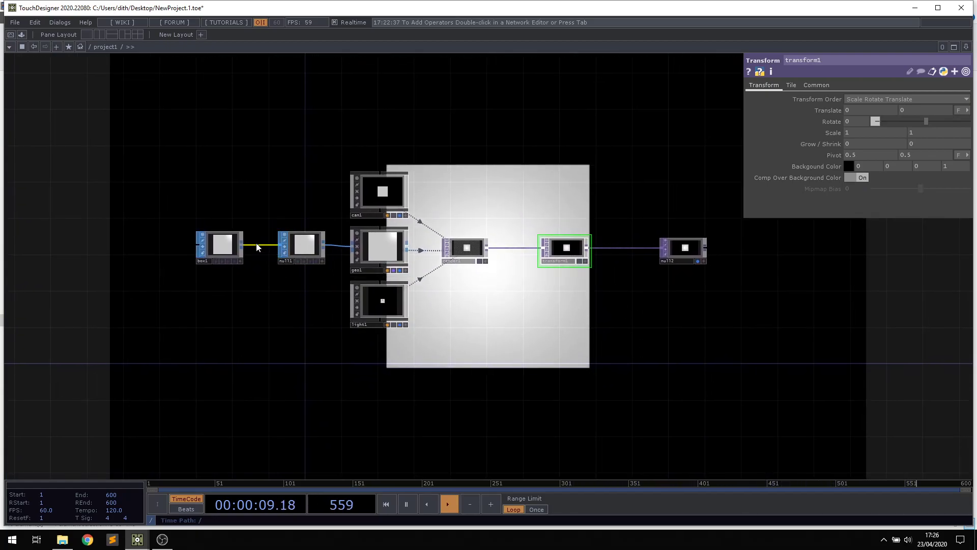
pyautogui.click(224, 262)
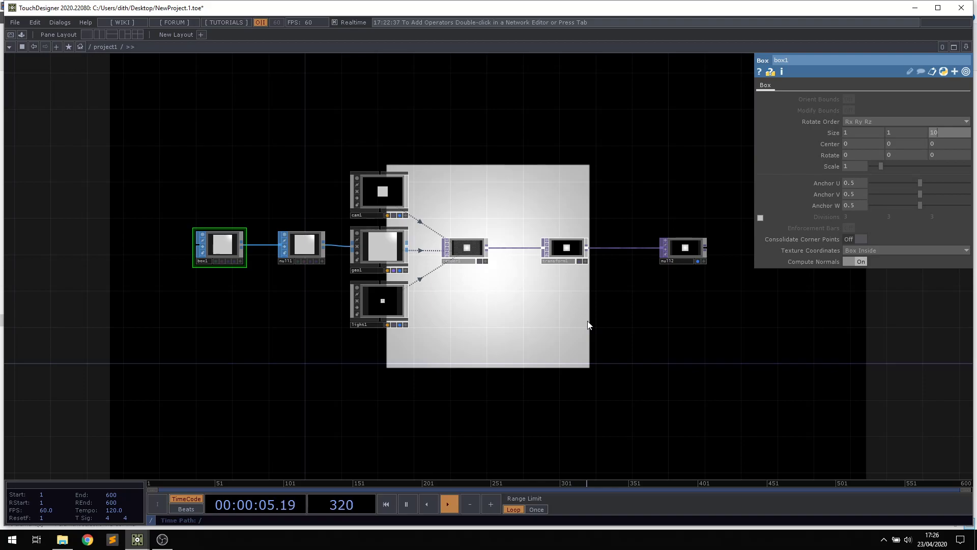
pyautogui.press('BackSpace')
pyautogui.press('BackSpace')
pyautogui.write('8')
pyautogui.press('Return')
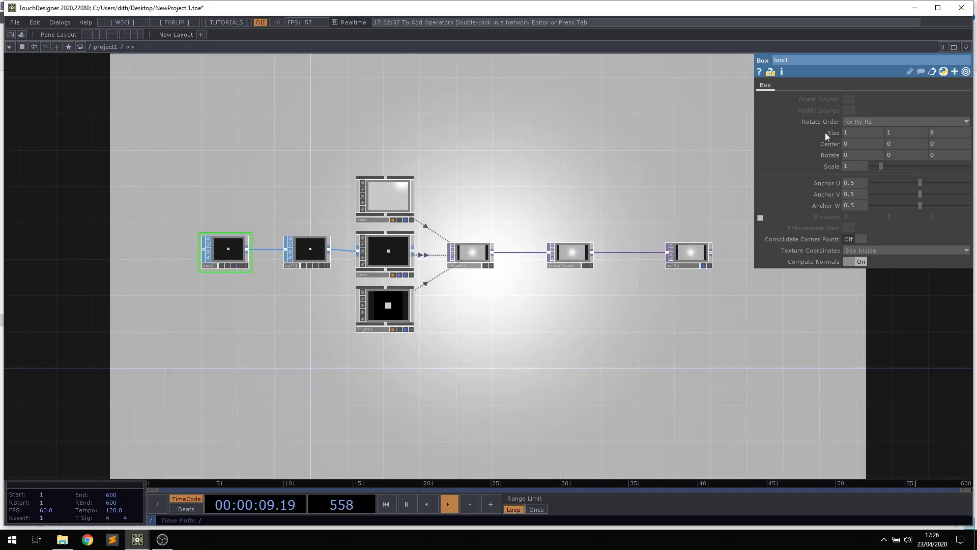
pyautogui.moveTo(825, 168); pyautogui.dragTo(819, 148, button='middle')
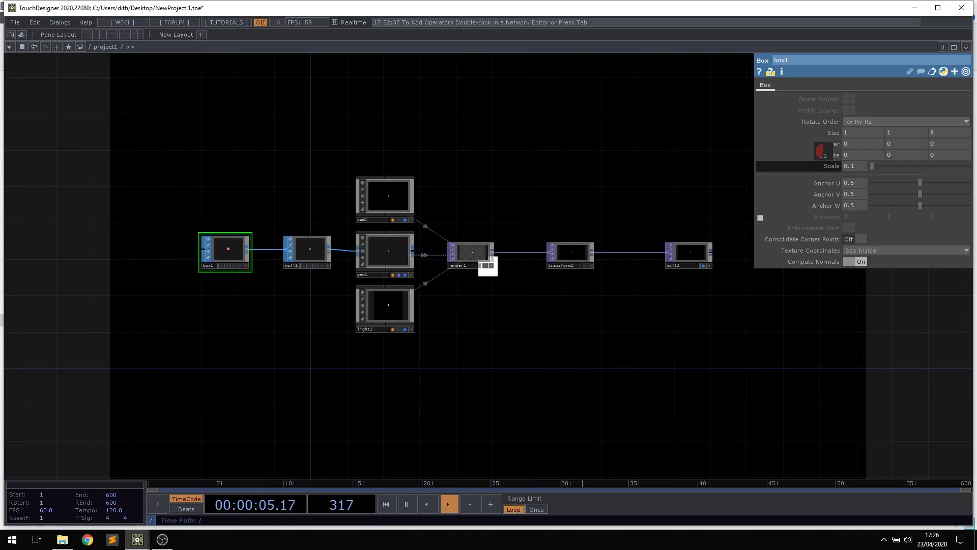
# Add a Constant CHOP in the empty area below the render chain.
pyautogui.moveTo(522, 367); pyautogui.dragTo(606, 282)
pyautogui.moveTo(555, 303); pyautogui.dragTo(519, 349, button='middle')
pyautogui.moveTo(475, 324); pyautogui.dragTo(471, 301)
pyautogui.moveTo(408, 305); pyautogui.dragTo(447, 301)
pyautogui.moveTo(490, 274); pyautogui.dragTo(450, 252)
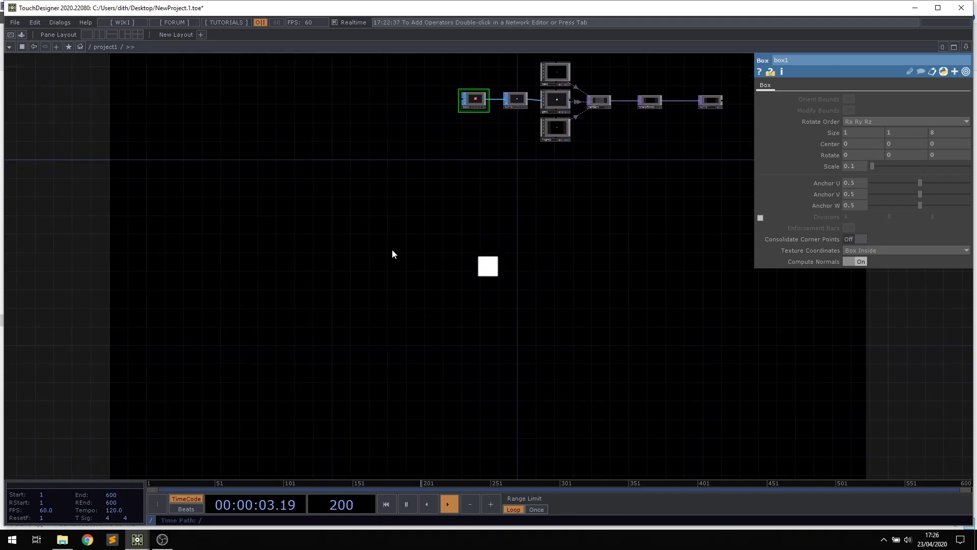
pyautogui.moveTo(360, 256); pyautogui.dragTo(397, 247)
pyautogui.moveTo(496, 226); pyautogui.dragTo(383, 239)
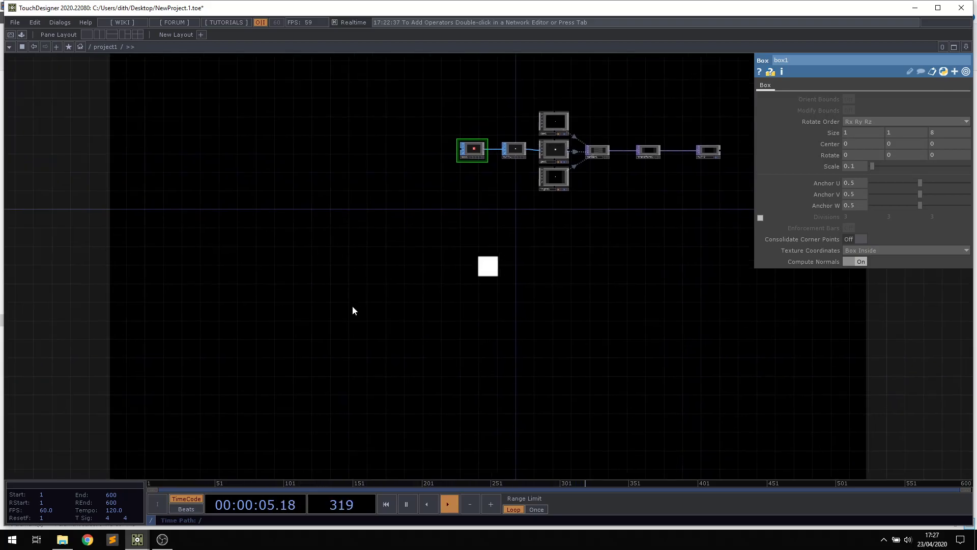
pyautogui.press('Tab')
pyautogui.click(249, 181)
pyautogui.write('co')
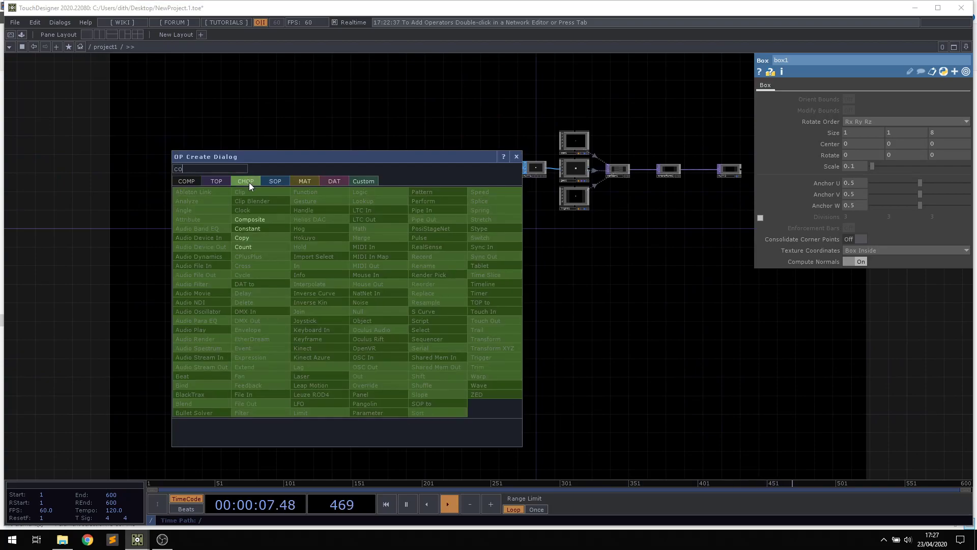
pyautogui.click(261, 229)
pyautogui.click(321, 293)
# Name the Constant CHOP's channel res and set its value to 32.
pyautogui.scroll(3, 358, 296)
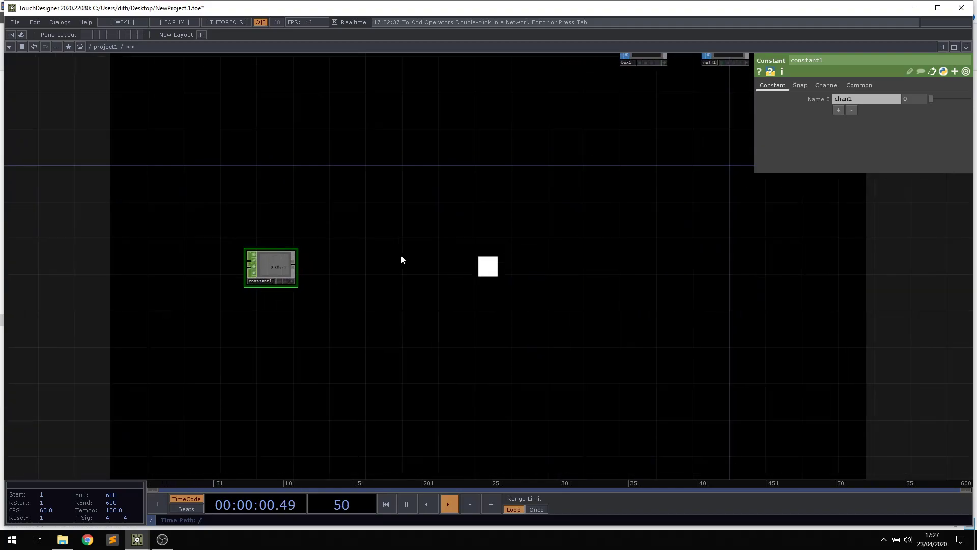
pyautogui.write('res')
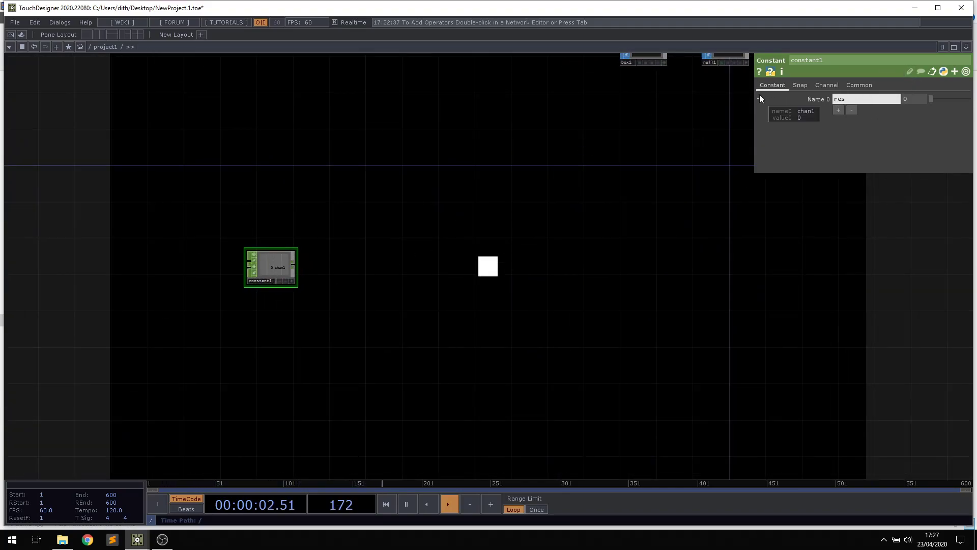
pyautogui.press('Return')
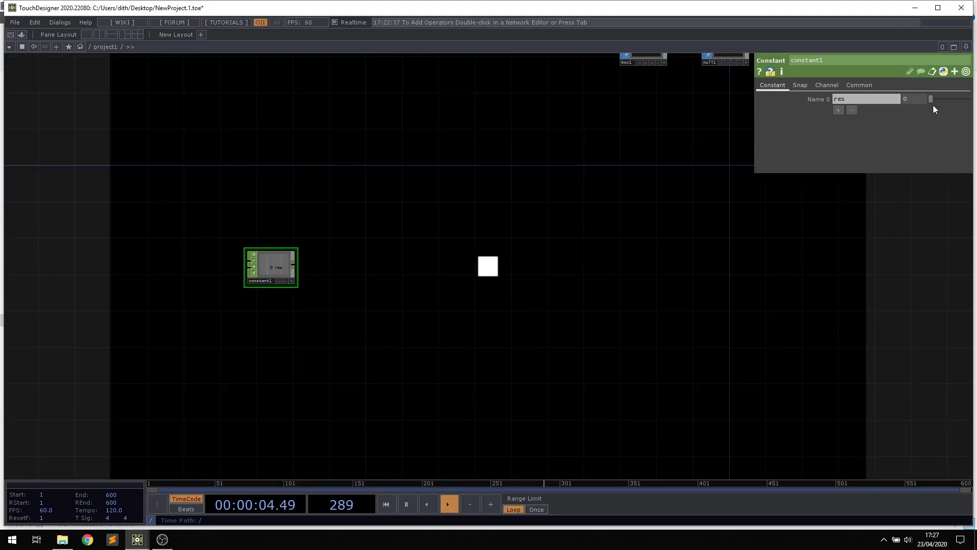
pyautogui.click(913, 100)
pyautogui.write('32')
pyautogui.press('Return')
# Add a Ramp TOP in the empty area below the Constant CHOP.
pyautogui.moveTo(311, 402); pyautogui.dragTo(327, 334)
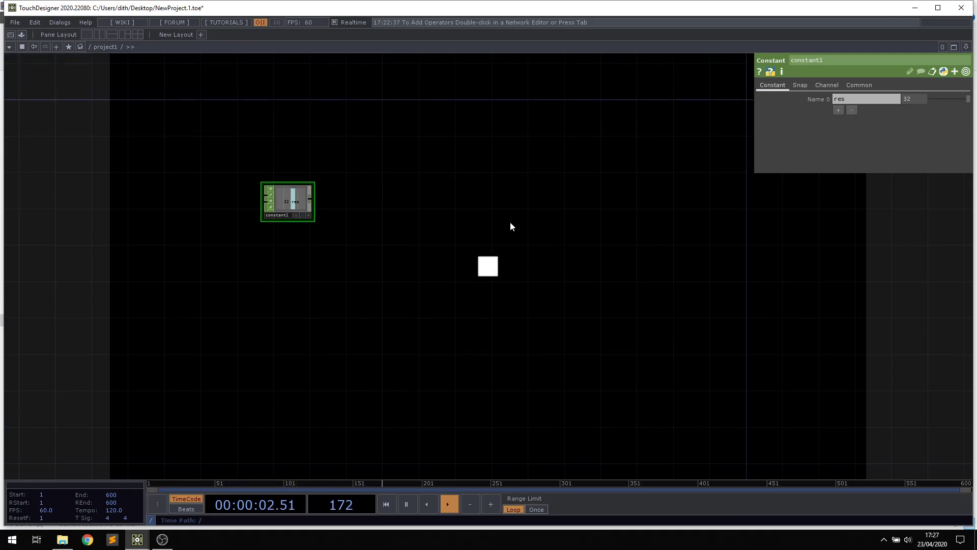
pyautogui.press('h')
pyautogui.moveTo(239, 288); pyautogui.dragTo(282, 267)
pyautogui.scroll(4, 314, 292)
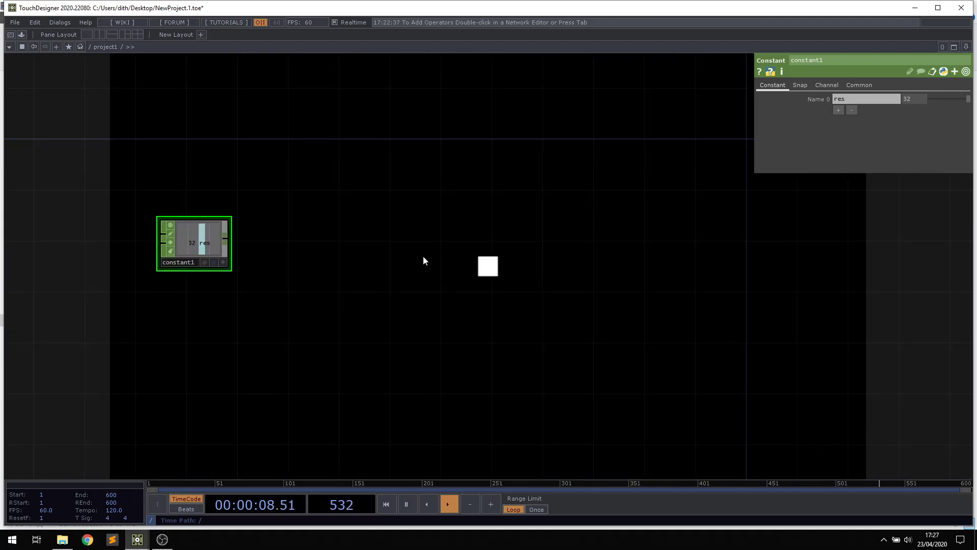
pyautogui.press('h')
pyautogui.moveTo(251, 271); pyautogui.dragTo(269, 281)
pyautogui.scroll(3, 277, 316)
pyautogui.moveTo(334, 305); pyautogui.dragTo(337, 264)
pyautogui.doubleClick(337, 264)
pyautogui.click(207, 151)
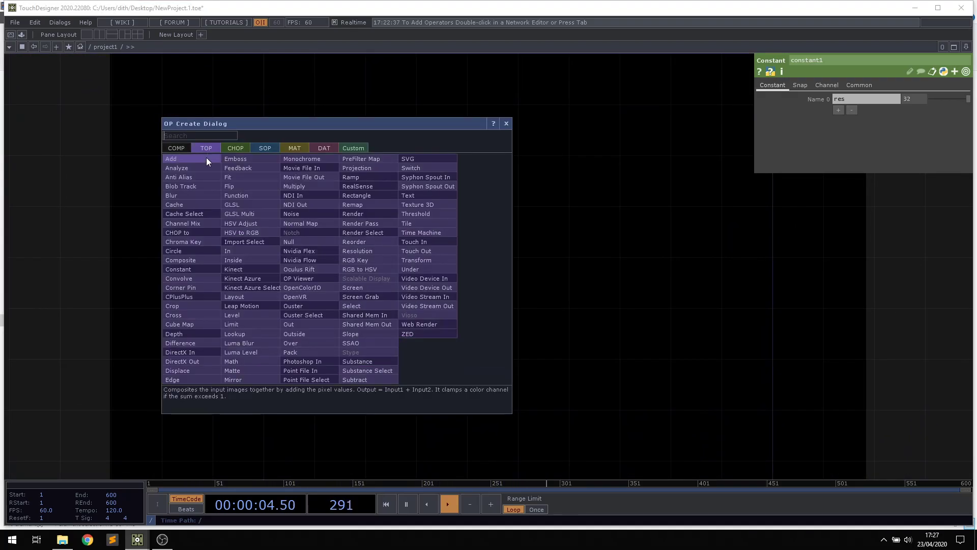
pyautogui.click(379, 173)
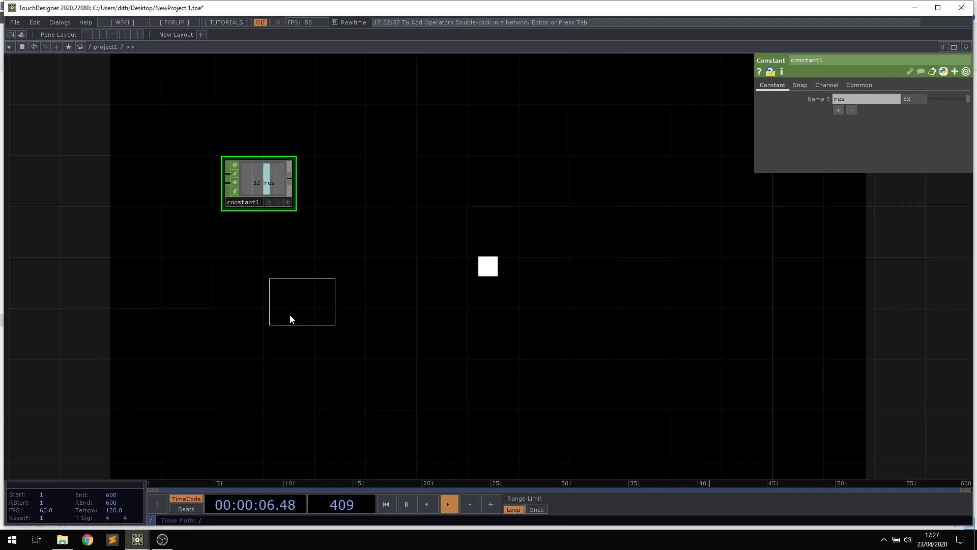
pyautogui.click(235, 299)
pyautogui.scroll(3, 258, 346)
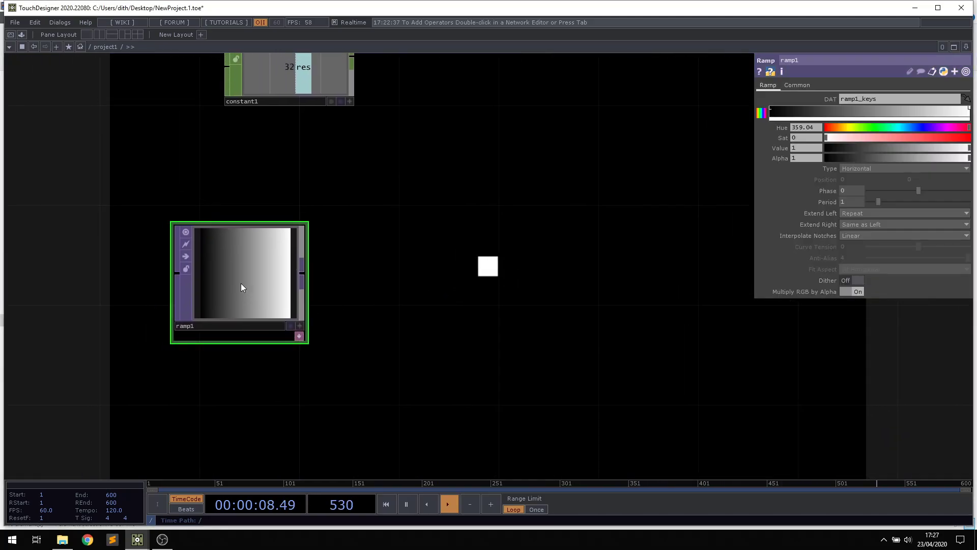
# Set the Ramp TOP's type to Vertical.
pyautogui.click(880, 169)
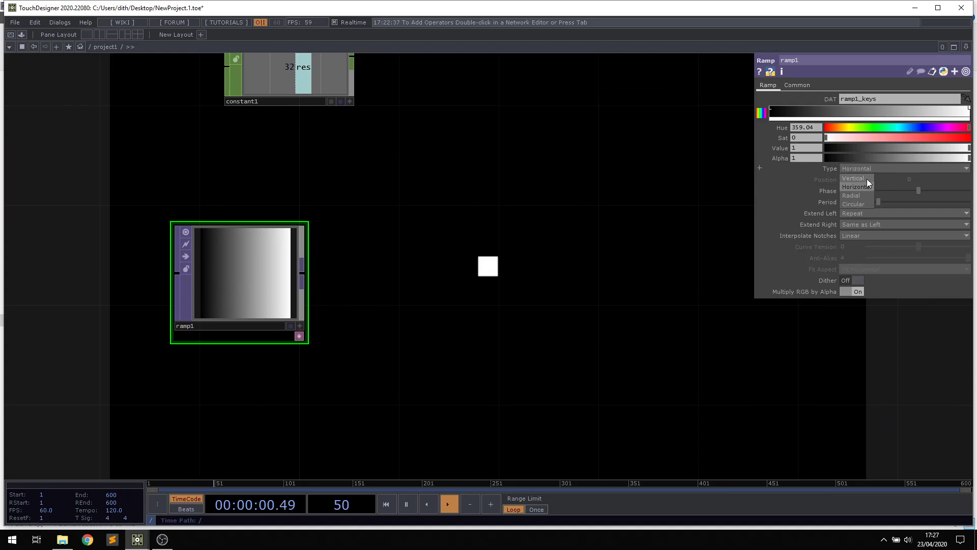
pyautogui.click(866, 179)
pyautogui.scroll(5, 257, 287)
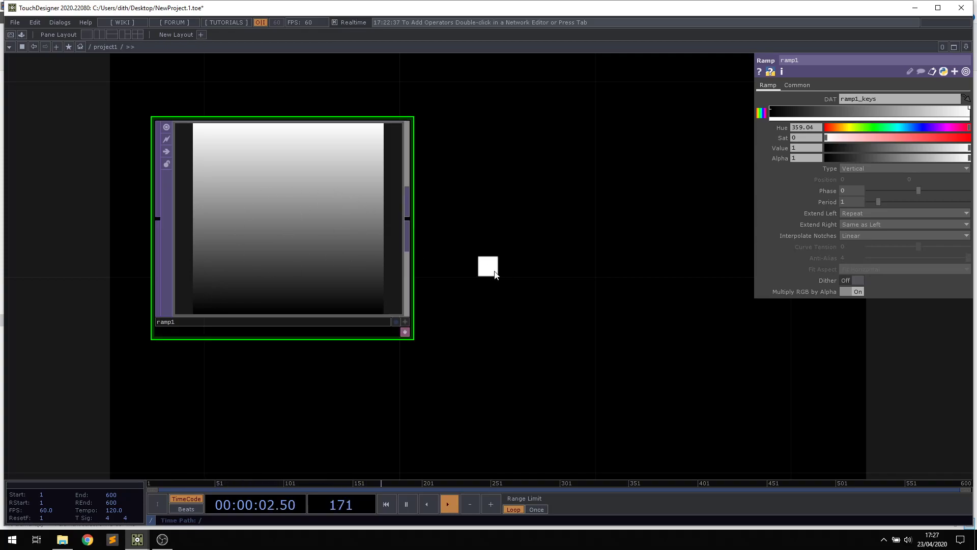
pyautogui.scroll(-5, 510, 251)
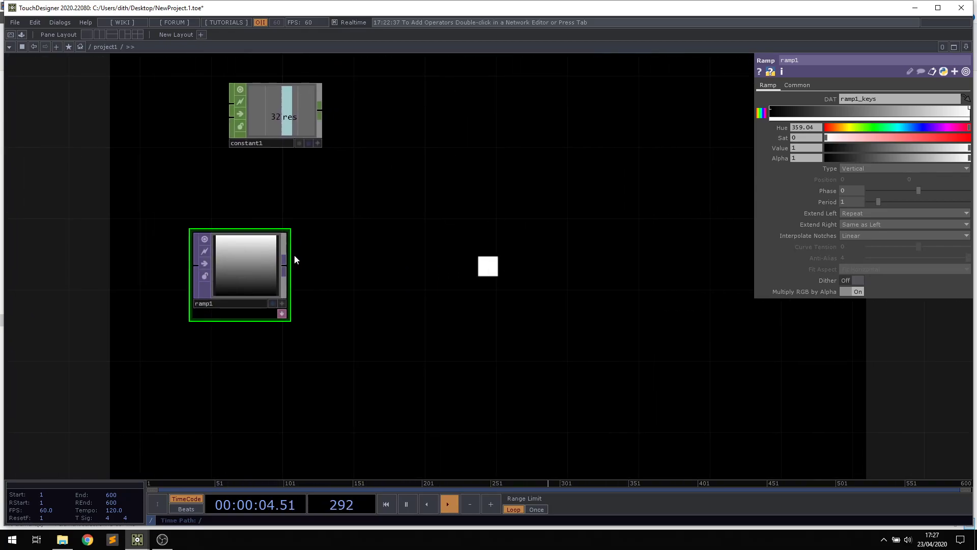
# Connect a Null TOP to the ramp's output, leaving a wide gap between the two operators.
pyautogui.press('Tab')
pyautogui.write('n')
pyautogui.click(262, 240)
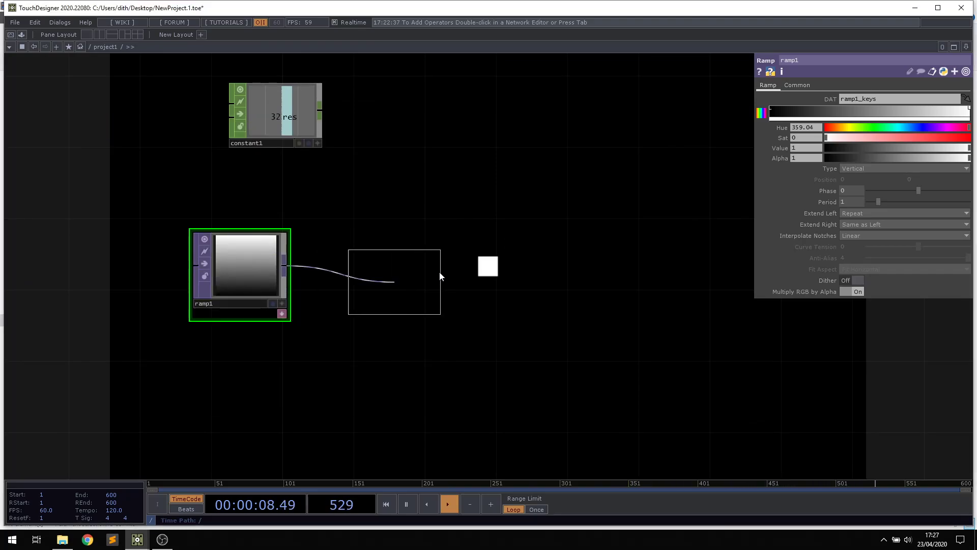
pyautogui.click(694, 260)
pyautogui.moveTo(689, 364); pyautogui.dragTo(807, 280)
pyautogui.scroll(-5, 465, 373)
pyautogui.moveTo(554, 322); pyautogui.dragTo(620, 325)
# Rename the Null TOP fed by the ramp as null_pos.
pyautogui.hotkey('shift', 'h')
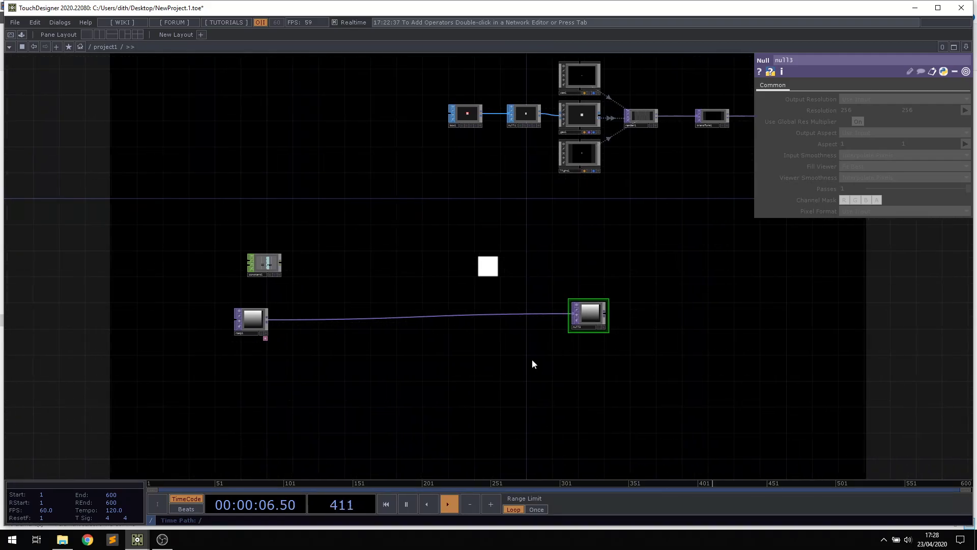
pyautogui.press('BackSpace')
pyautogui.write('_pos')
pyautogui.press('Return')
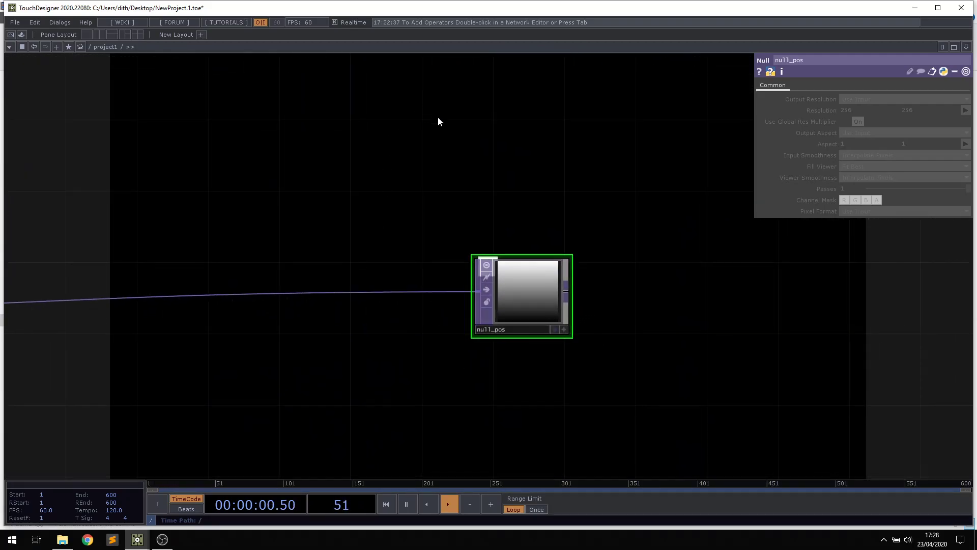
# Turn on instancing for the Geometry COMP geo1.
pyautogui.moveTo(470, 168); pyautogui.dragTo(382, 273)
pyautogui.scroll(-5, 382, 273)
pyautogui.click(388, 139)
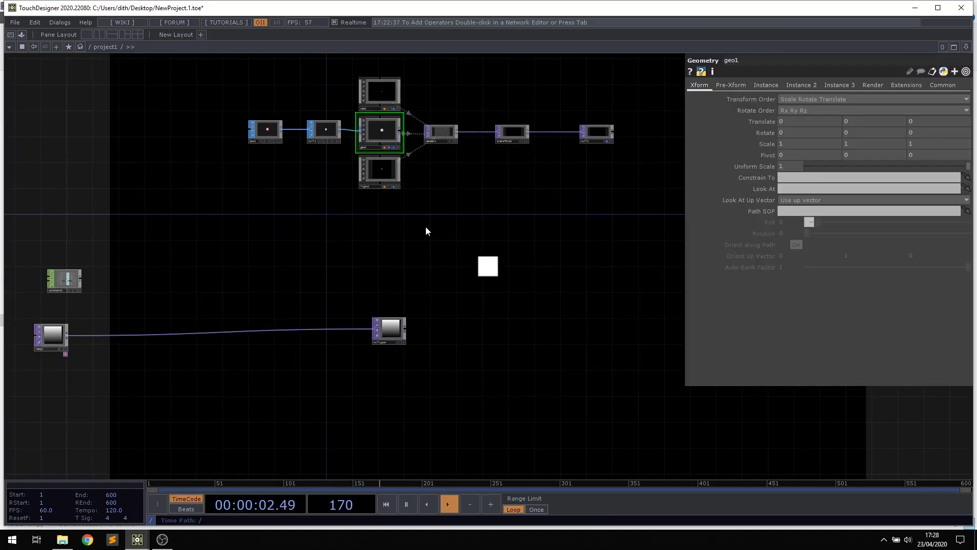
pyautogui.click(762, 84)
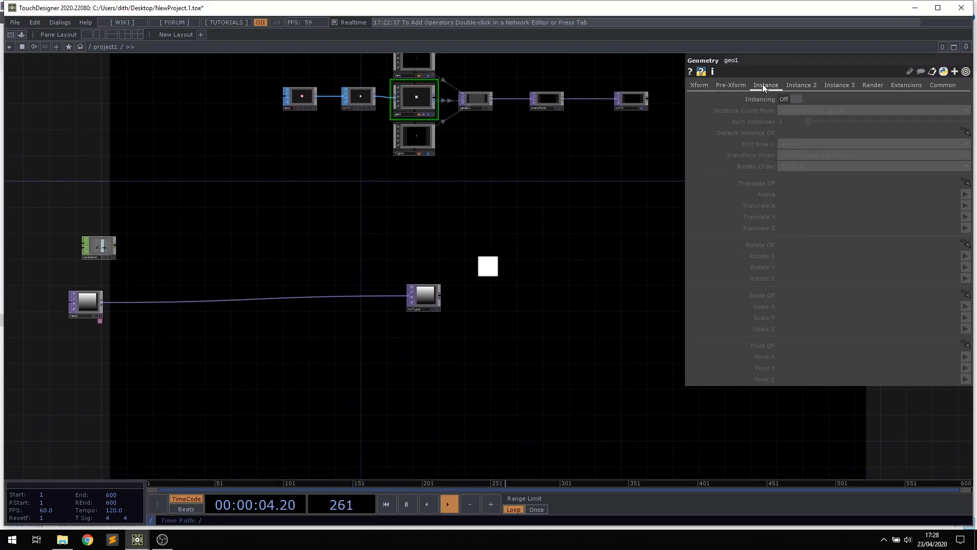
pyautogui.click(795, 99)
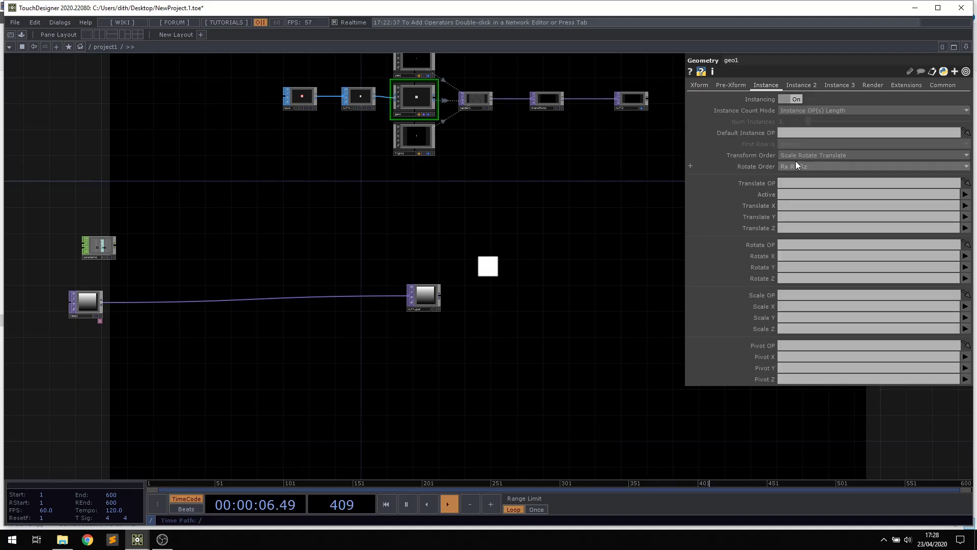
# Assign null_pos as the geometry's Translate OP for instancing and map Translate X to r.
pyautogui.scroll(5, 407, 305)
pyautogui.moveTo(406, 246); pyautogui.dragTo(802, 184)
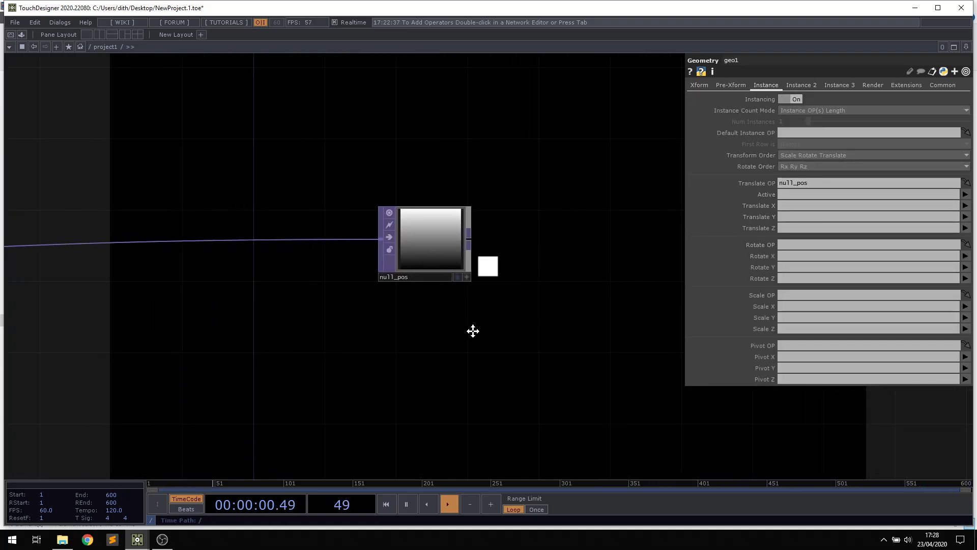
pyautogui.click(815, 204)
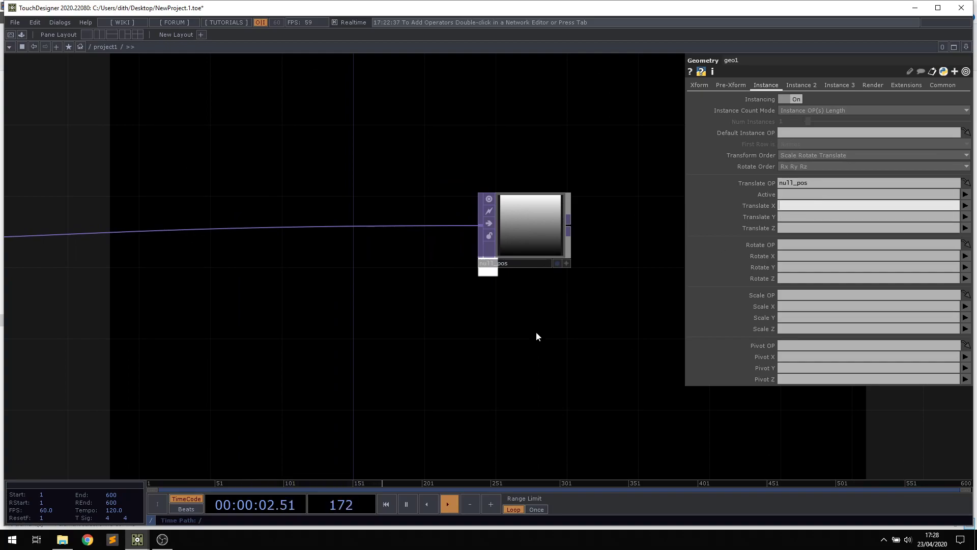
pyautogui.write('r')
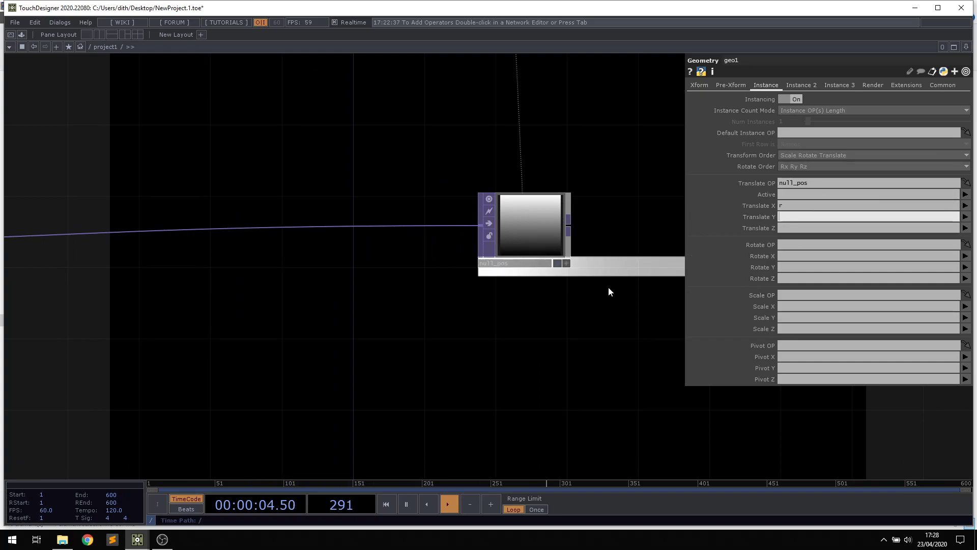
pyautogui.moveTo(615, 285); pyautogui.dragTo(562, 286)
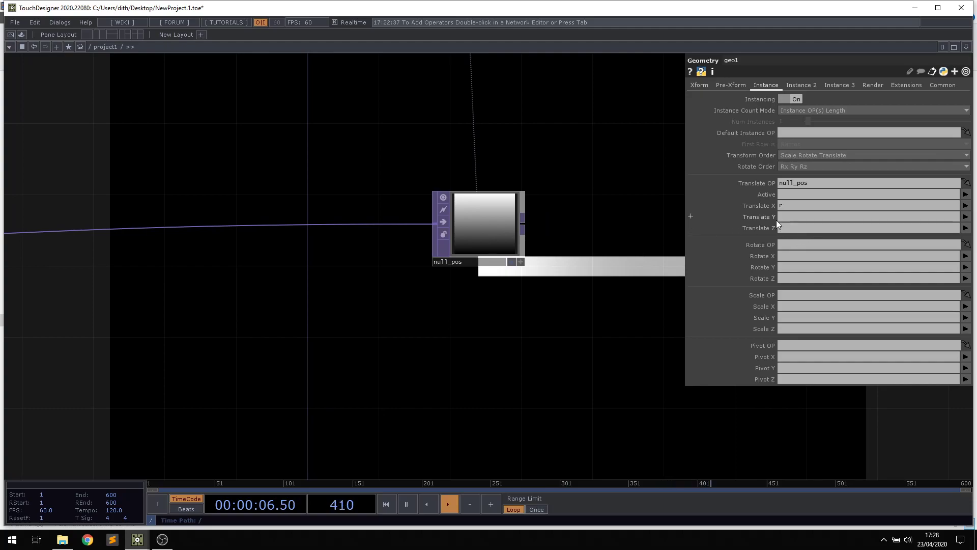
# Map the instance Translate Y to g and Translate Z to b.
pyautogui.click(789, 216)
pyautogui.write('g')
pyautogui.click(789, 228)
pyautogui.click(615, 289)
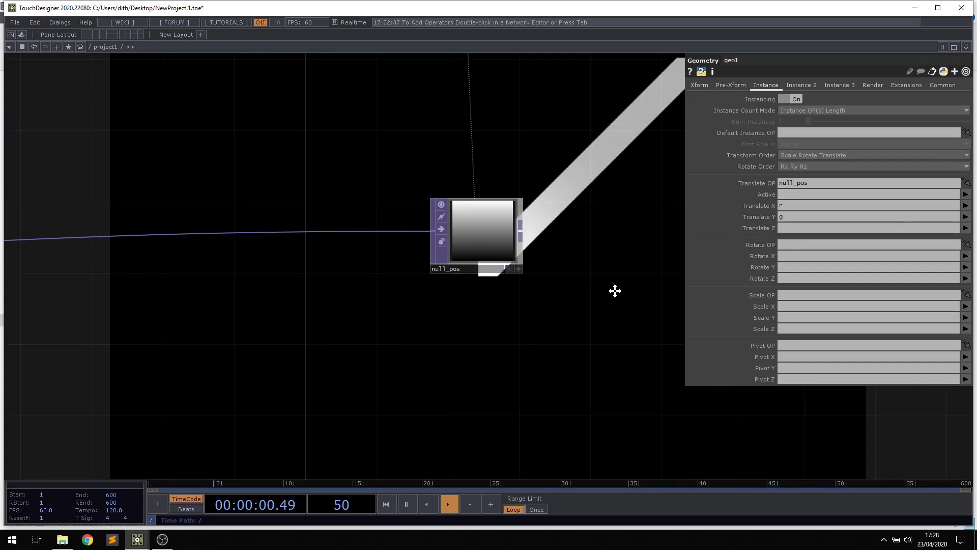
pyautogui.click(817, 228)
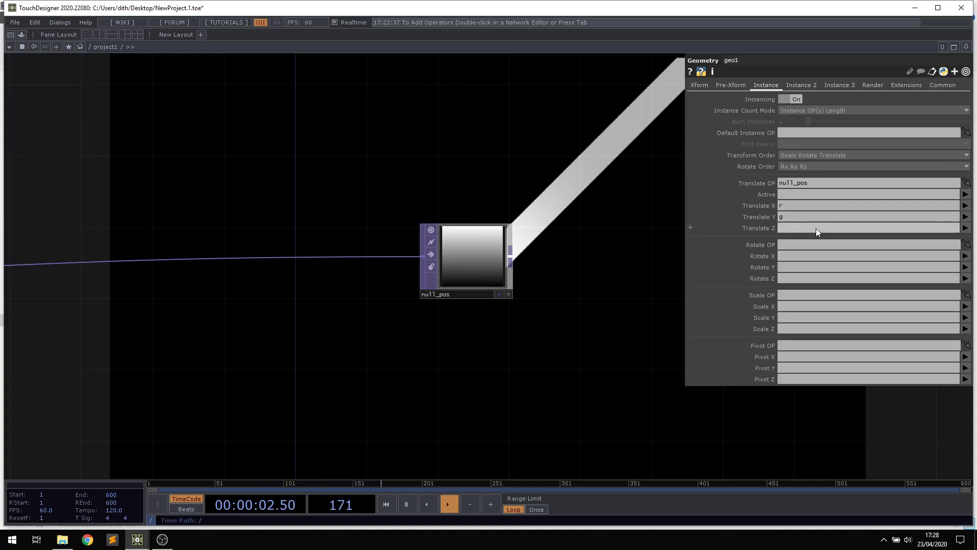
pyautogui.click(604, 203)
pyautogui.press('h')
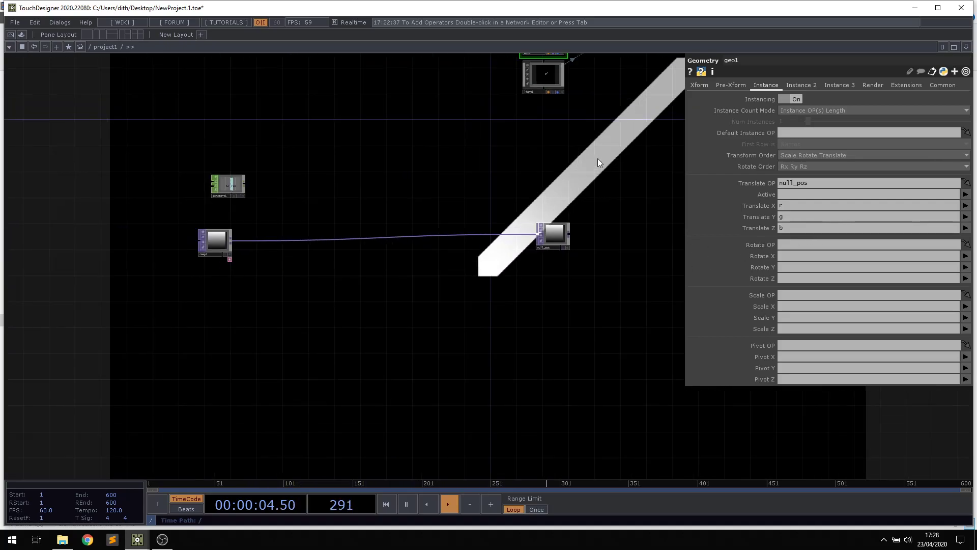
# Inspect the instanced boxes in geo1's own viewer from another angle.
pyautogui.scroll(3, 488, 135)
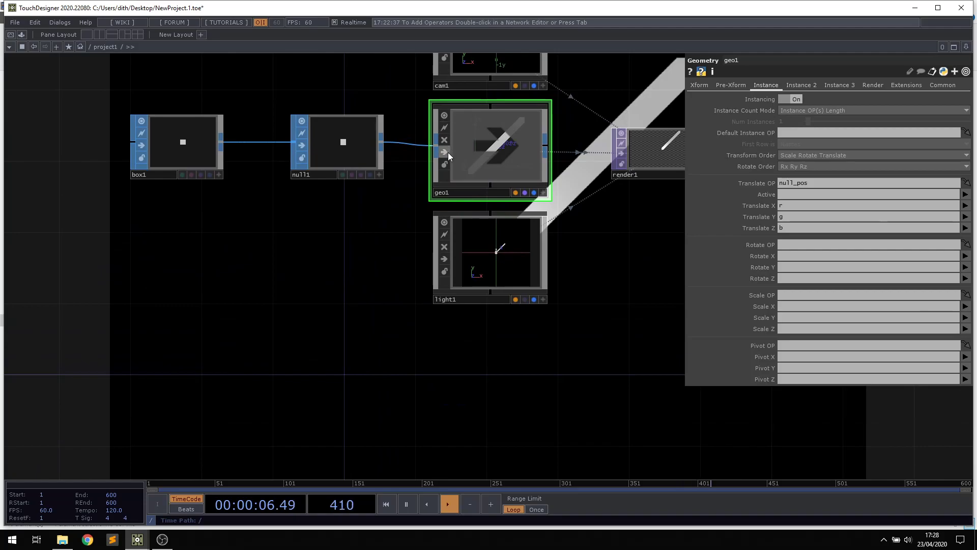
pyautogui.scroll(4, 340, 314)
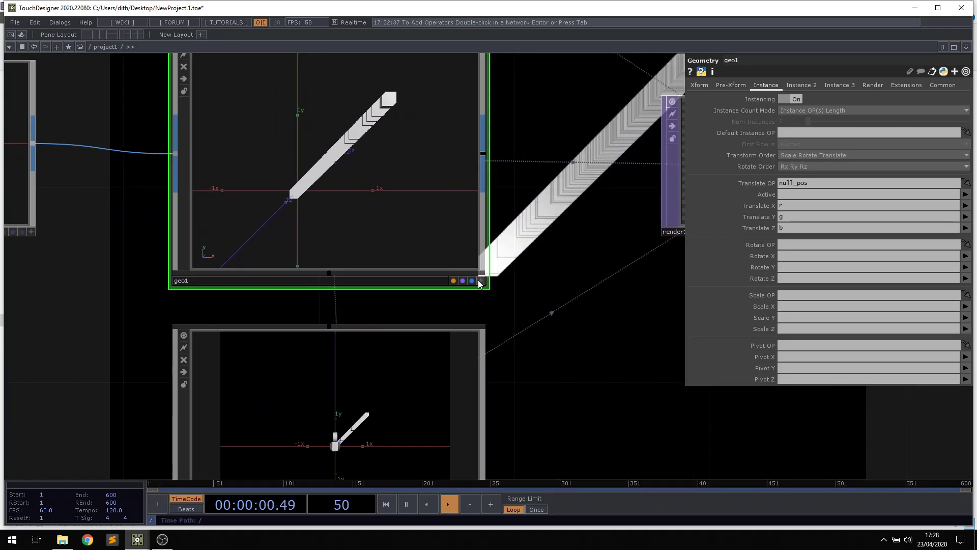
pyautogui.press('a')
pyautogui.moveTo(376, 175); pyautogui.dragTo(366, 211)
pyautogui.scroll(-8, 367, 211)
# Display pixel values in the null_pos viewer and examine them across the gradient.
pyautogui.moveTo(237, 338); pyautogui.dragTo(611, 225)
pyautogui.scroll(2, 407, 336)
pyautogui.moveTo(407, 337); pyautogui.dragTo(12, 281)
pyautogui.scroll(4, 421, 336)
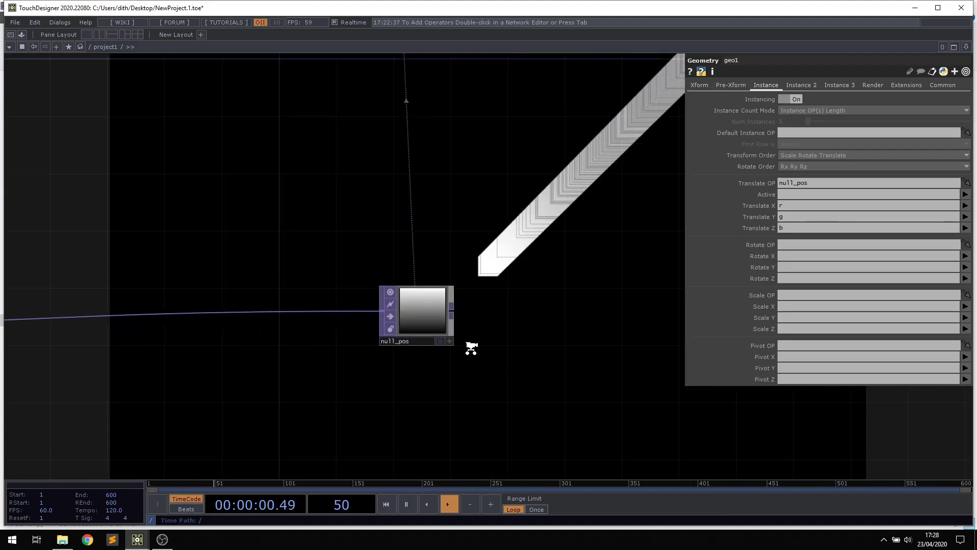
pyautogui.click(422, 331)
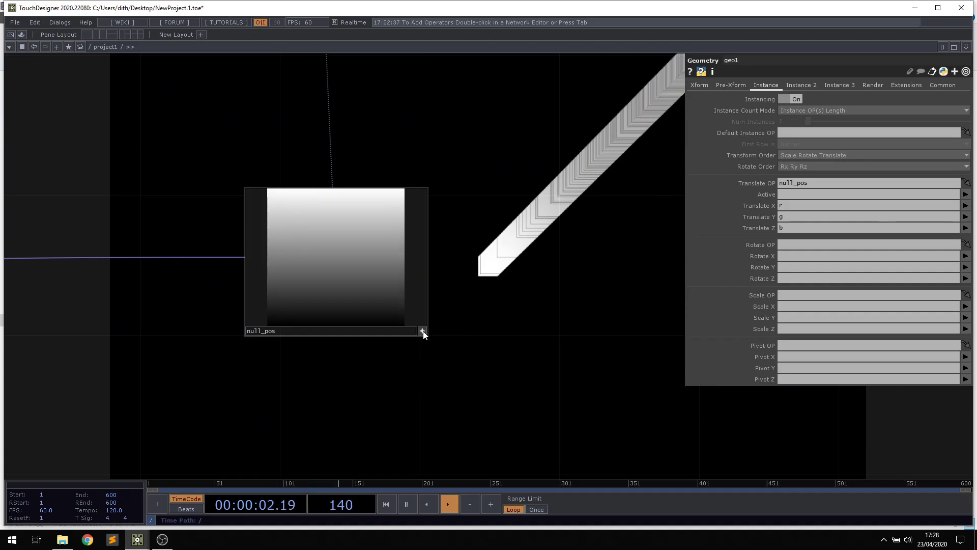
pyautogui.rightClick(367, 280)
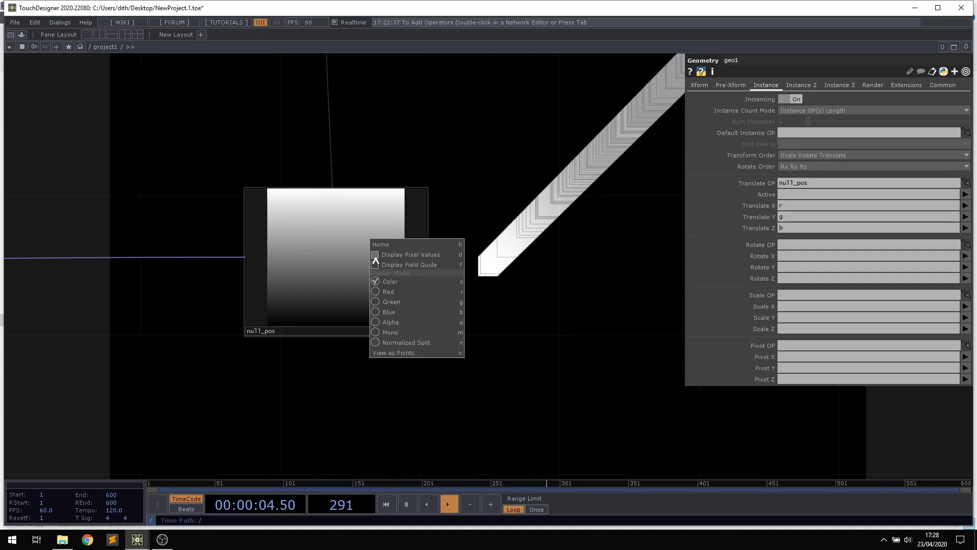
pyautogui.click(376, 256)
pyautogui.scroll(3, 305, 265)
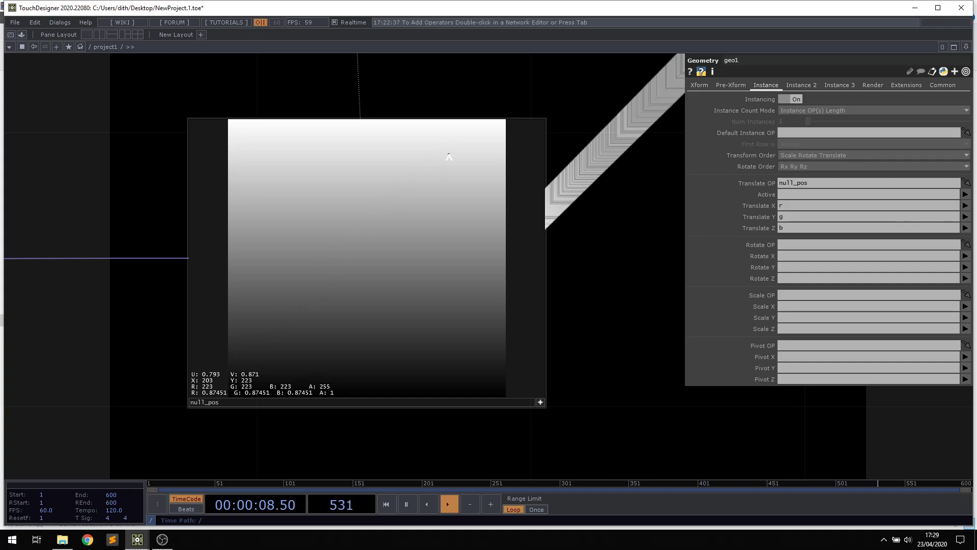
pyautogui.scroll(-5, 385, 167)
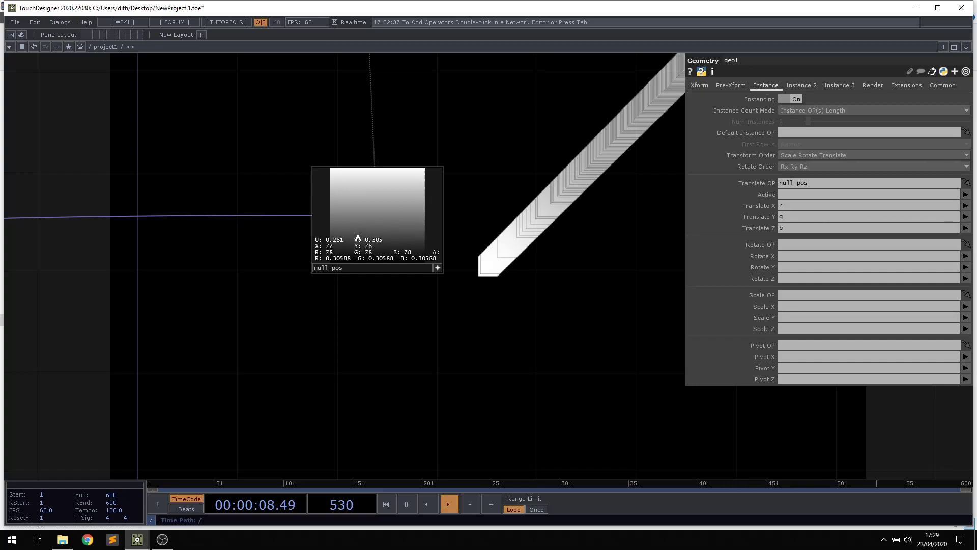
pyautogui.scroll(-5, 343, 238)
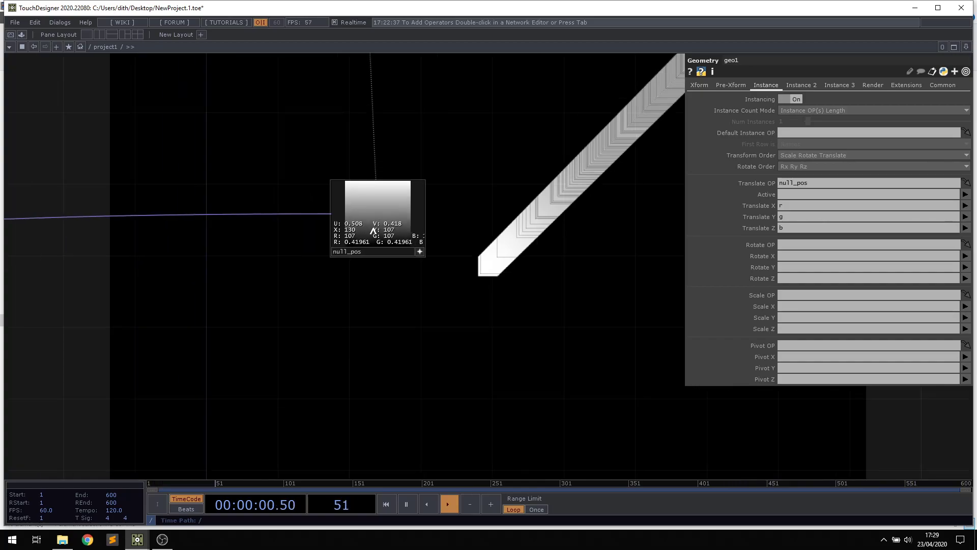
# Select the Ramp TOP and bring up its operator information to check its size.
pyautogui.moveTo(363, 236); pyautogui.dragTo(494, 257)
pyautogui.scroll(4, 216, 237)
pyautogui.moveTo(479, 117); pyautogui.dragTo(414, 138)
pyautogui.scroll(-6, 415, 140)
pyautogui.moveTo(492, 154); pyautogui.dragTo(454, 217)
pyautogui.scroll(4, 258, 234)
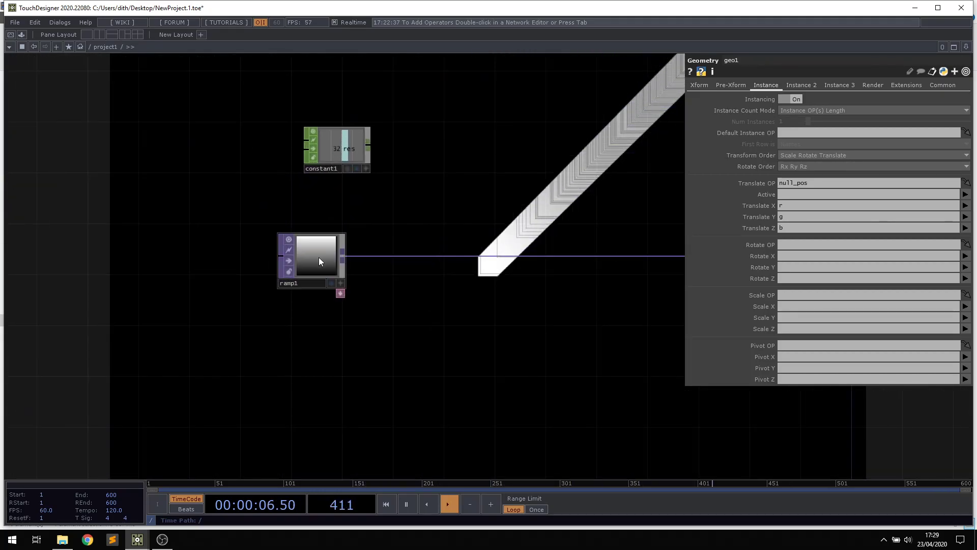
pyautogui.click(319, 255)
pyautogui.moveTo(500, 179); pyautogui.dragTo(437, 200)
pyautogui.scroll(-2, 436, 201)
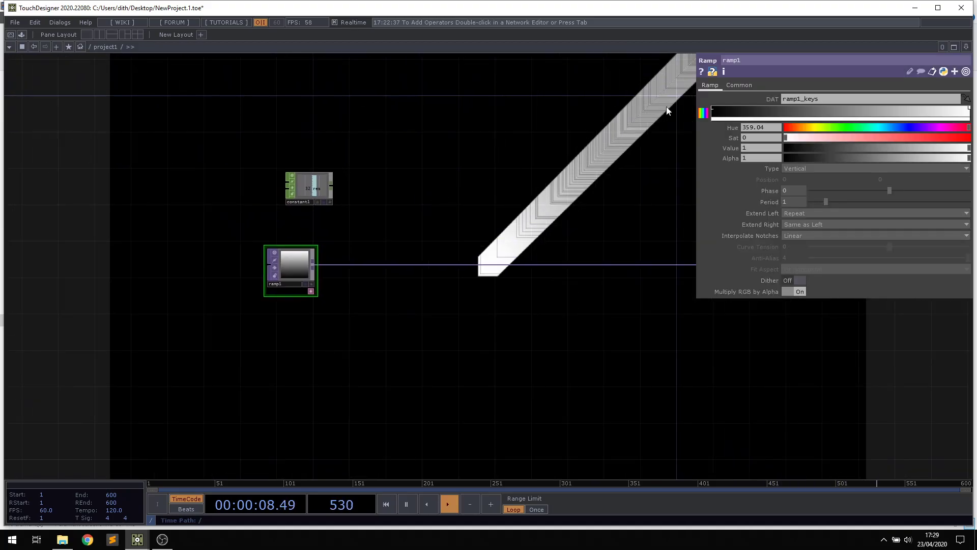
pyautogui.scroll(3, 285, 263)
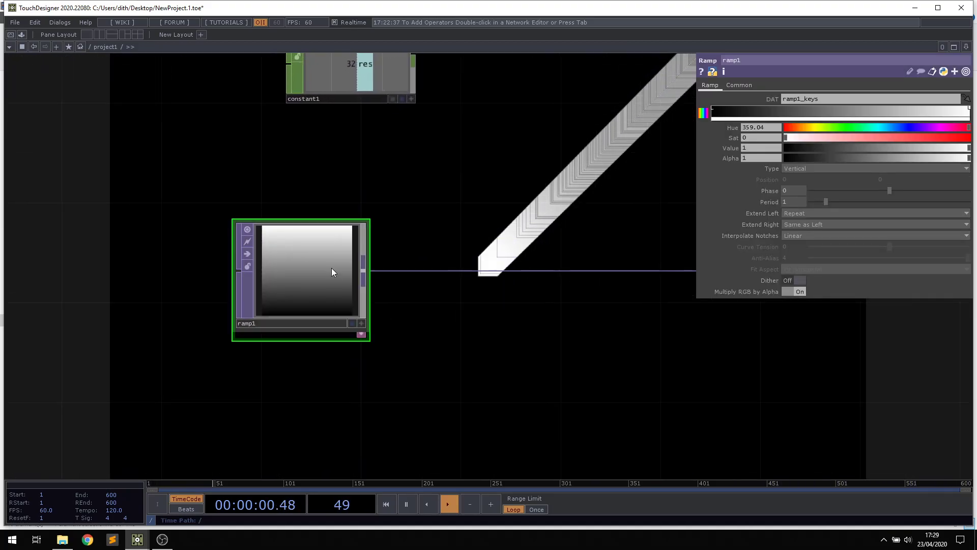
pyautogui.middleClick(317, 269)
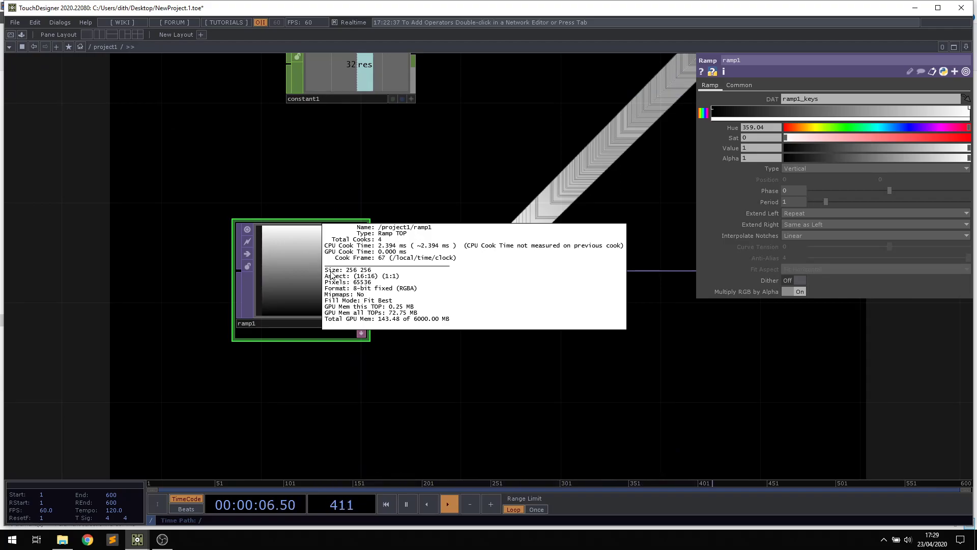
# Drive the Ramp TOP's resolution width and height with a CHOP reference to constant1's res channel.
pyautogui.moveTo(310, 266); pyautogui.dragTo(364, 266)
pyautogui.moveTo(410, 195); pyautogui.dragTo(358, 271)
pyautogui.click(738, 85)
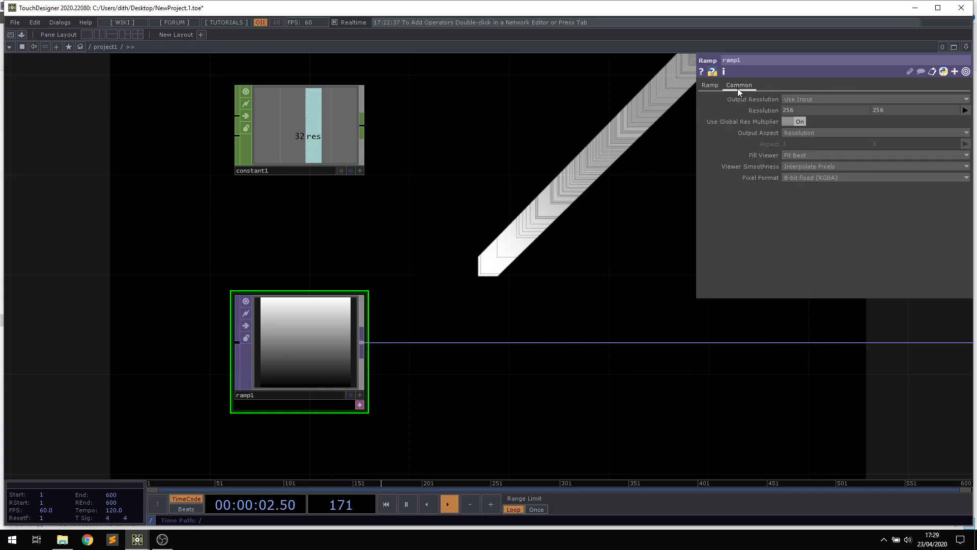
pyautogui.click(360, 171)
pyautogui.moveTo(291, 137); pyautogui.dragTo(763, 111)
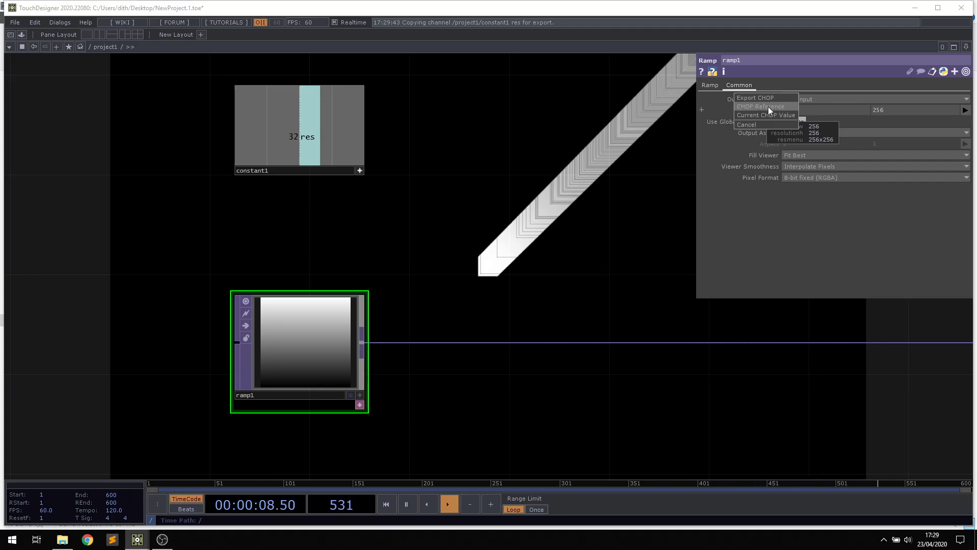
pyautogui.click(768, 106)
# Check the Ramp TOP's size in its operator information after linking its resolution.
pyautogui.moveTo(538, 233); pyautogui.dragTo(523, 230)
pyautogui.scroll(-5, 583, 201)
pyautogui.moveTo(423, 260); pyautogui.dragTo(353, 288)
pyautogui.scroll(5, 356, 288)
pyautogui.middleClick(466, 266)
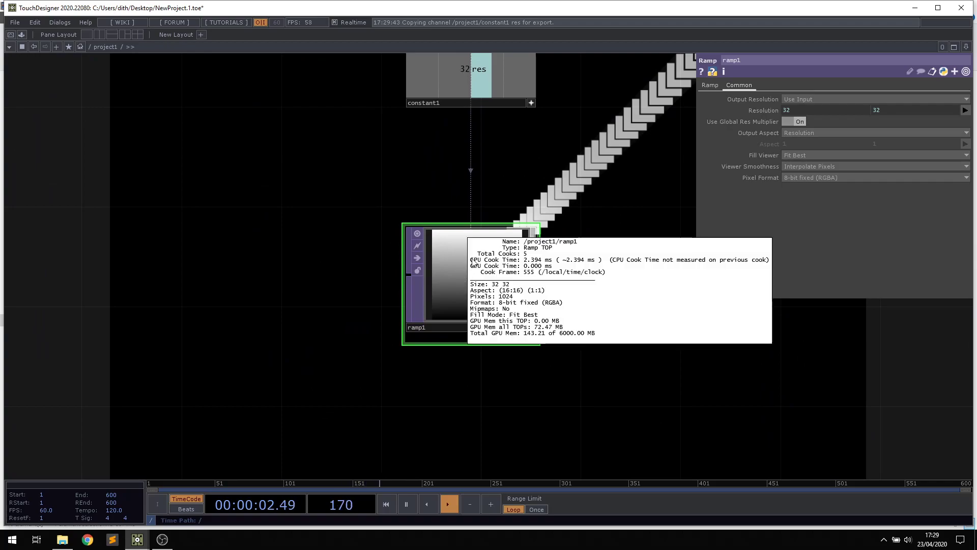
# Examine the ramp1 gradient up close alongside the rendered row of instances.
pyautogui.scroll(-5, 585, 168)
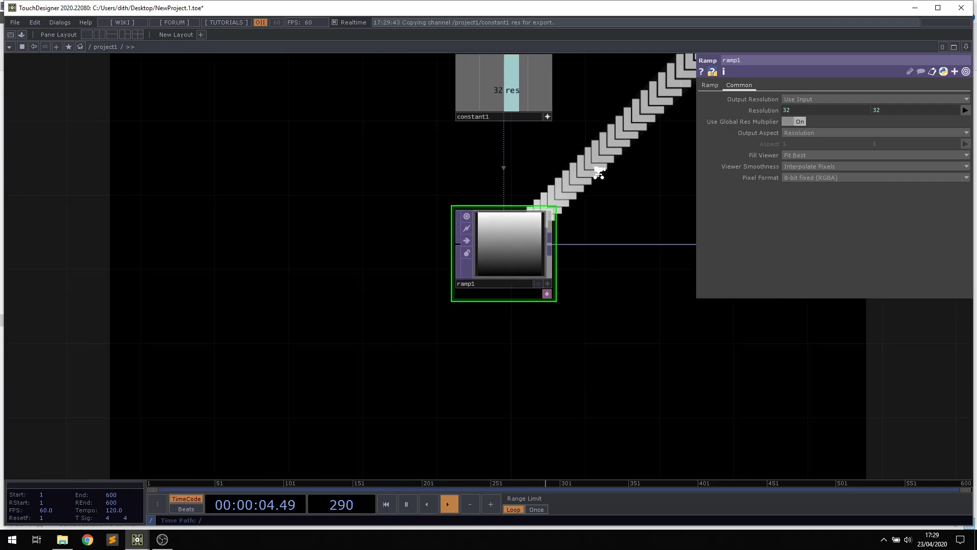
pyautogui.moveTo(604, 153); pyautogui.dragTo(413, 201)
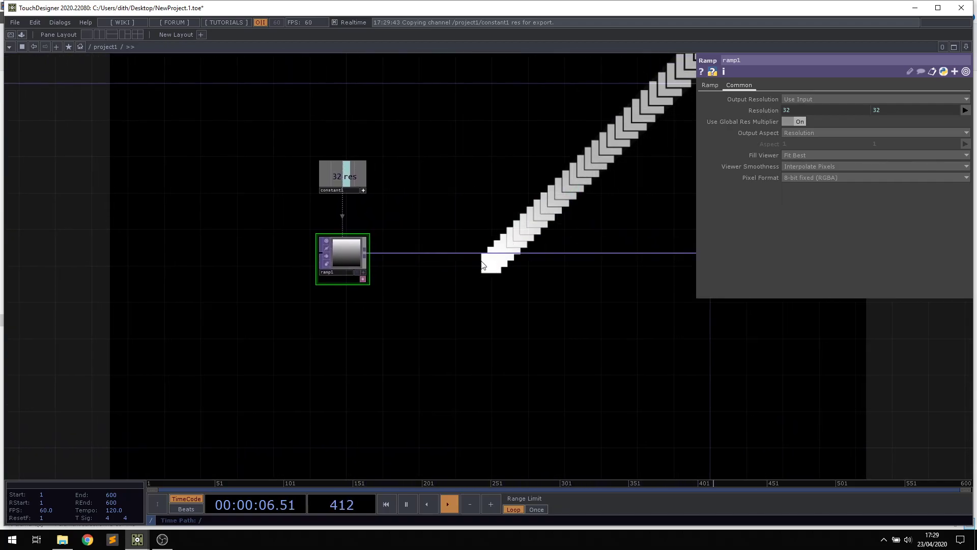
pyautogui.scroll(4, 359, 257)
pyautogui.scroll(3, 311, 291)
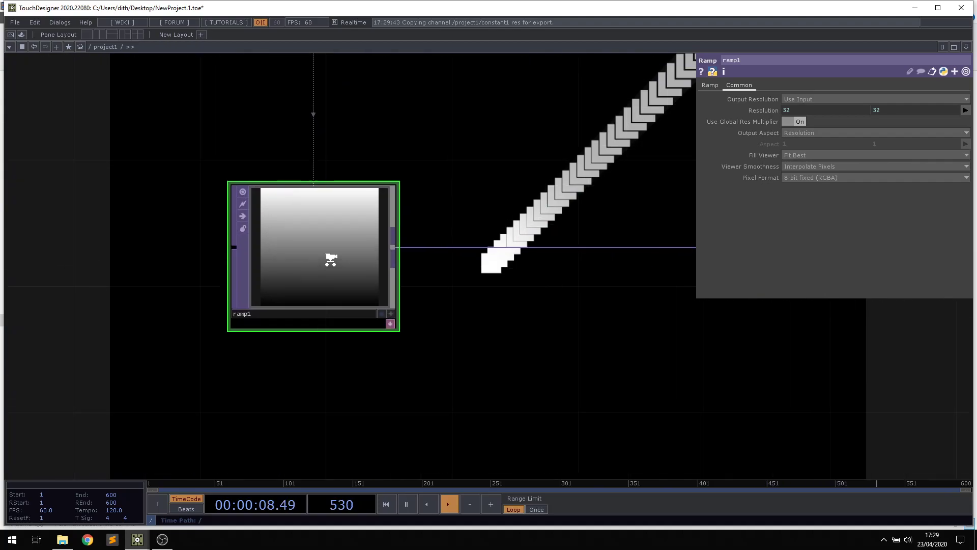
pyautogui.scroll(3, 322, 285)
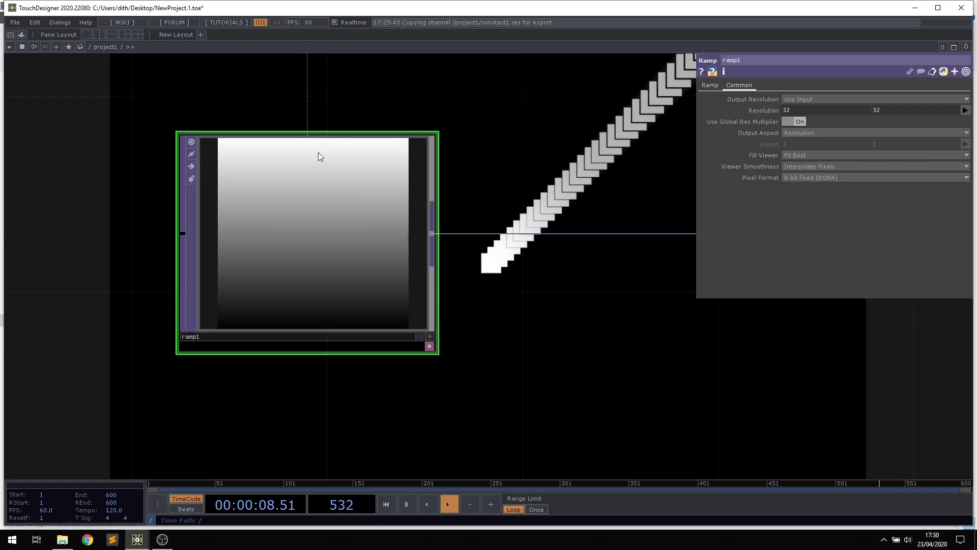
pyautogui.scroll(-5, 319, 177)
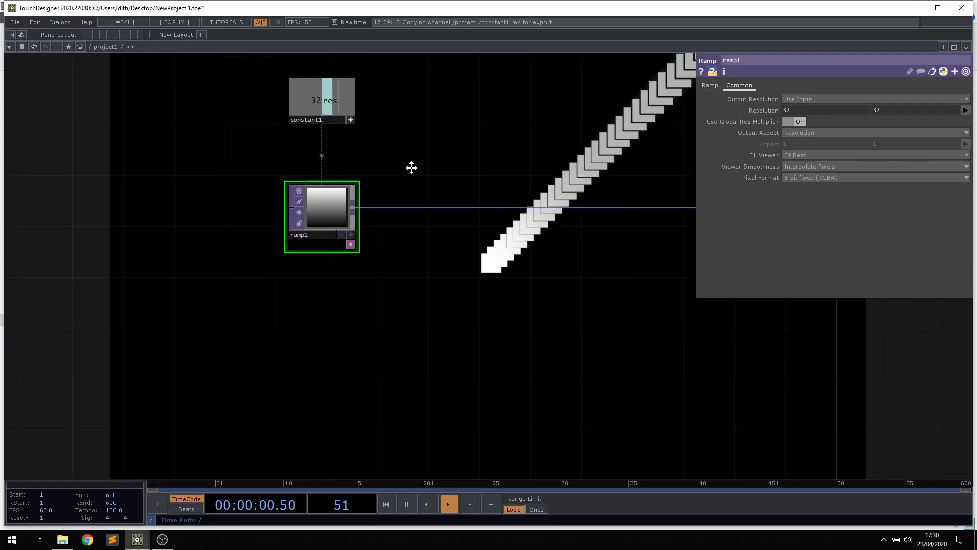
pyautogui.moveTo(413, 167); pyautogui.dragTo(359, 176)
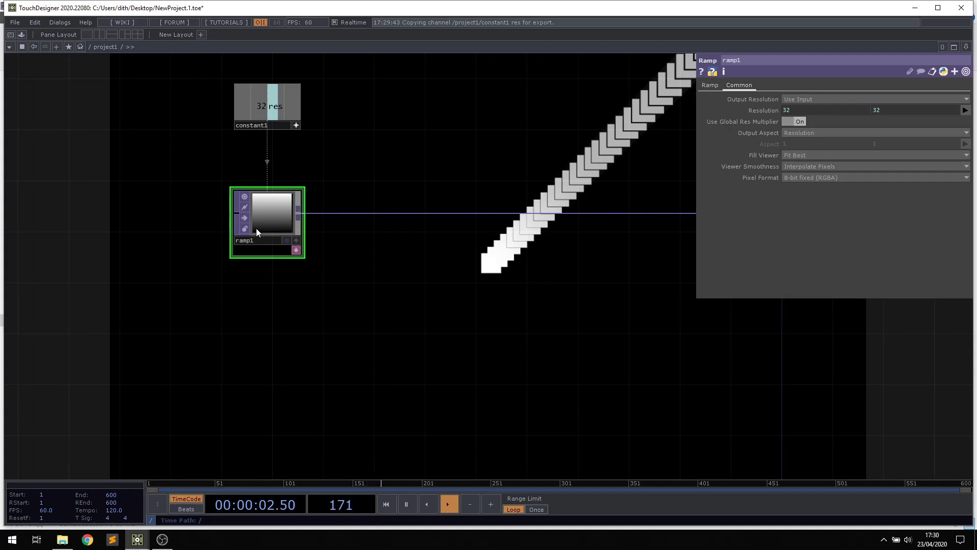
pyautogui.scroll(4, 296, 223)
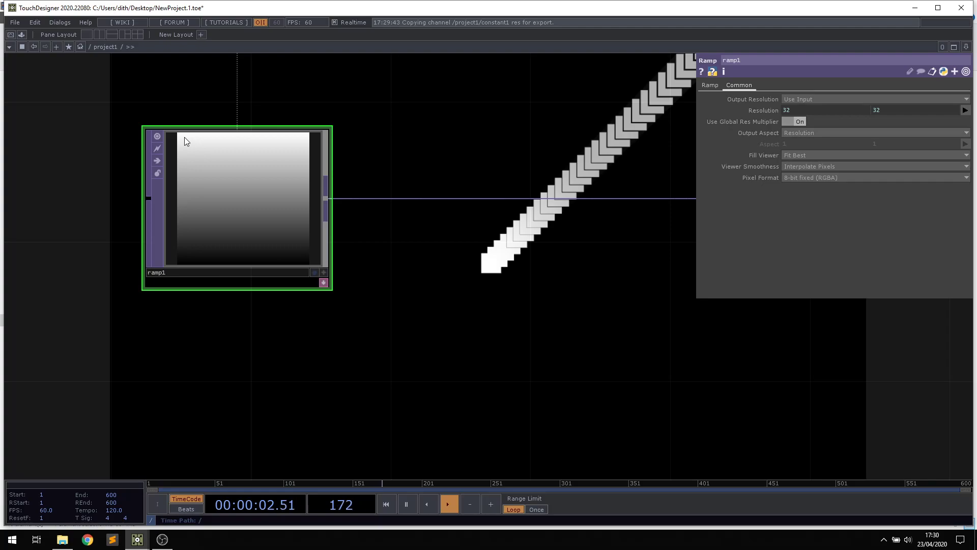
# Set the Ramp TOP's pixel format to 32-bit float (RG).
pyautogui.scroll(-3, 368, 270)
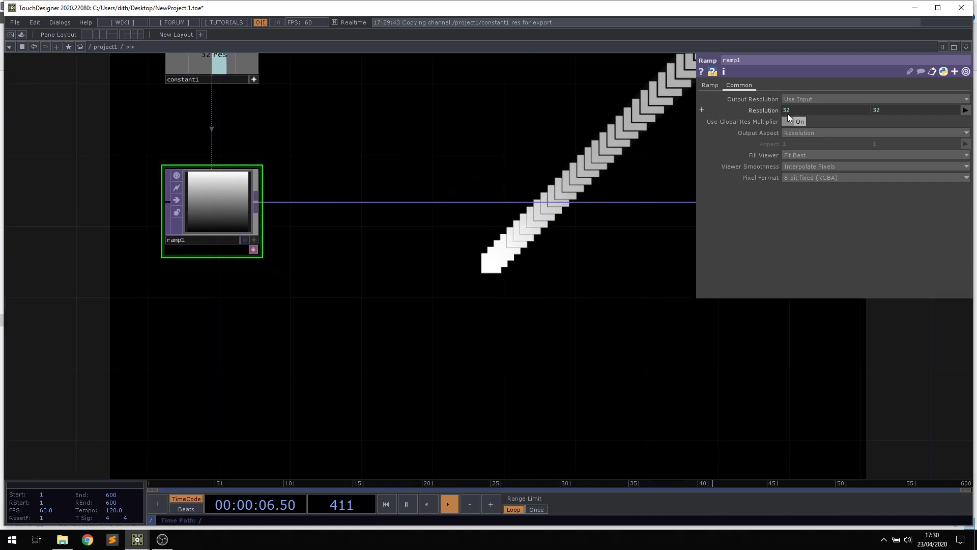
pyautogui.click(794, 178)
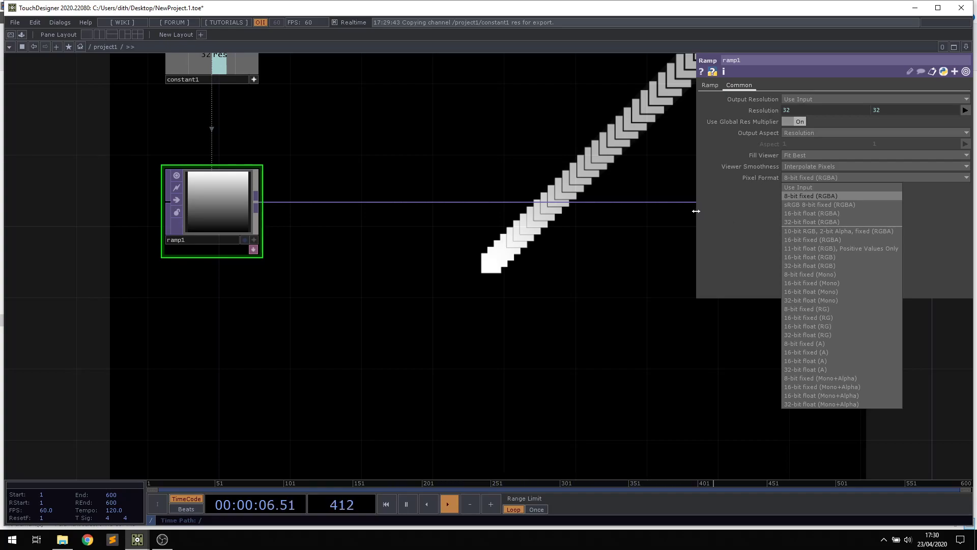
pyautogui.click(838, 334)
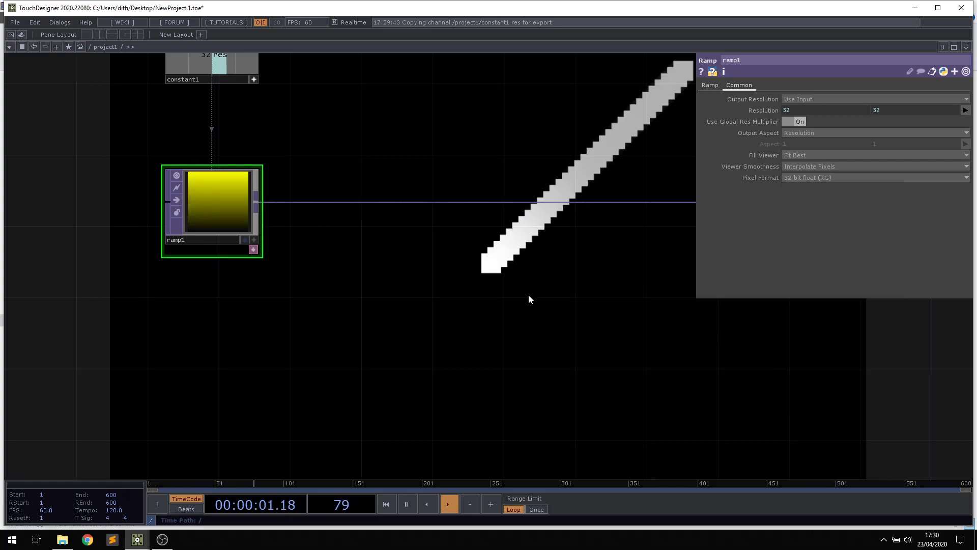
# Branch a Flip TOP off ramp1's output and set its Flop to Bottom Left.
pyautogui.click(256, 204)
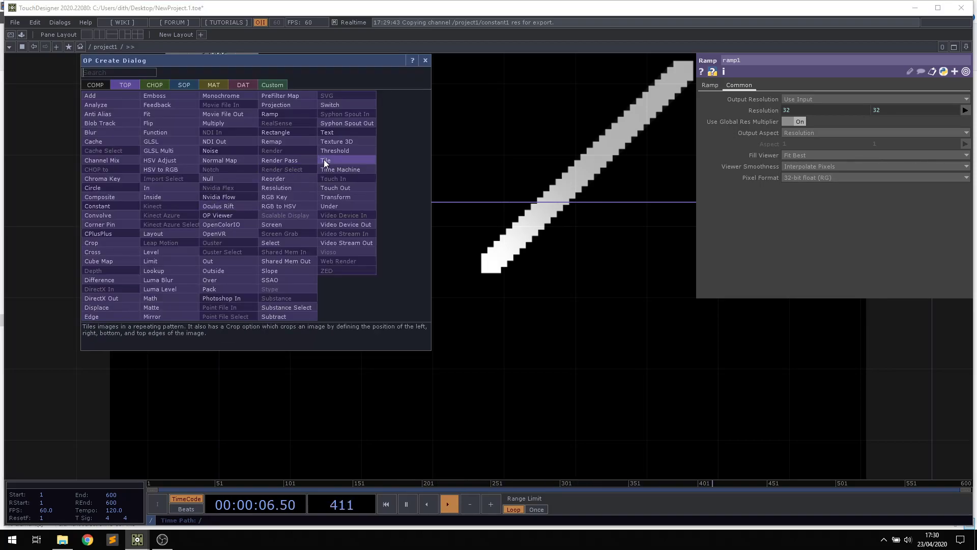
pyautogui.write('fl')
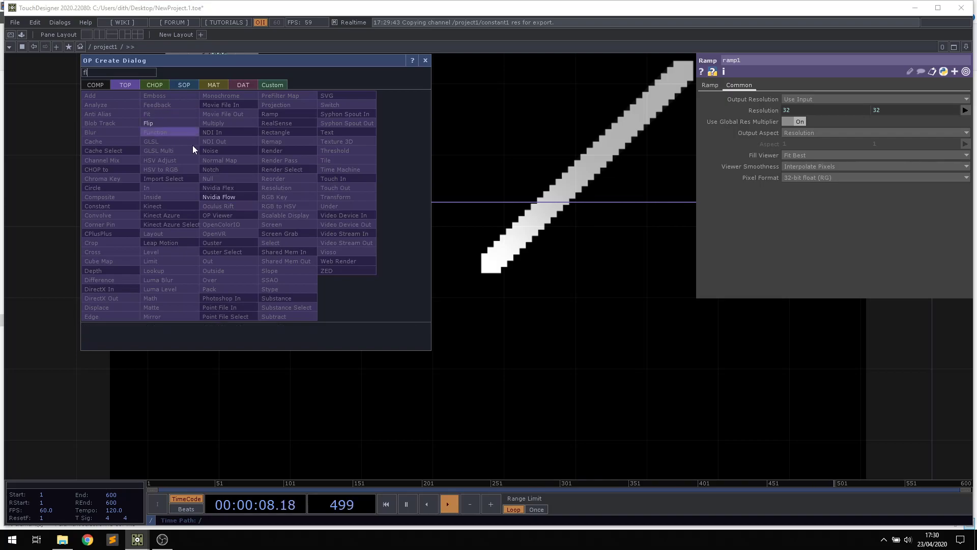
pyautogui.click(167, 125)
pyautogui.click(380, 311)
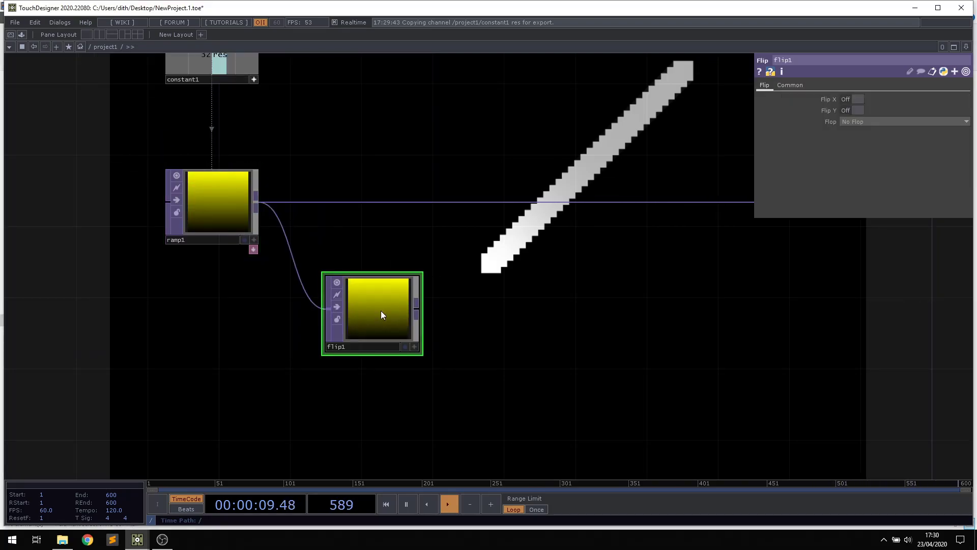
pyautogui.click(870, 121)
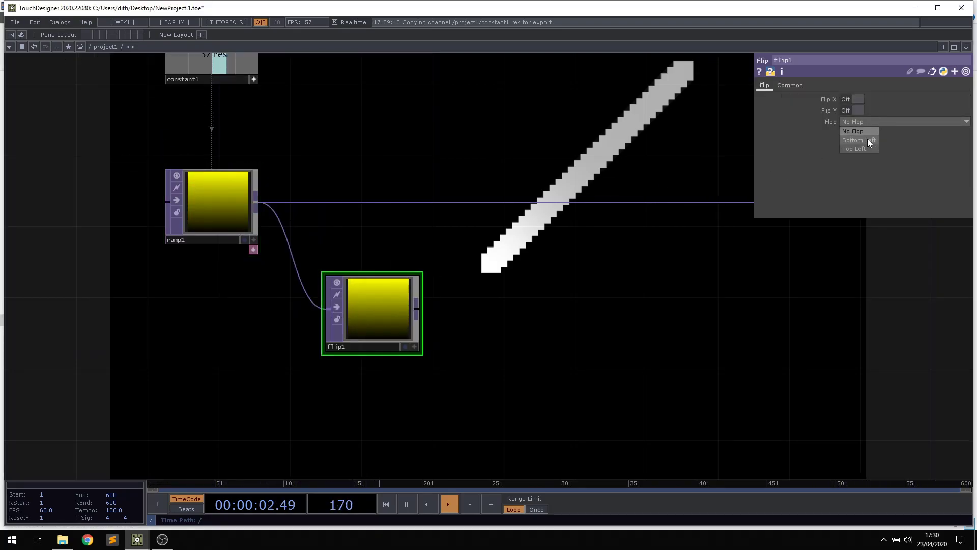
pyautogui.click(865, 140)
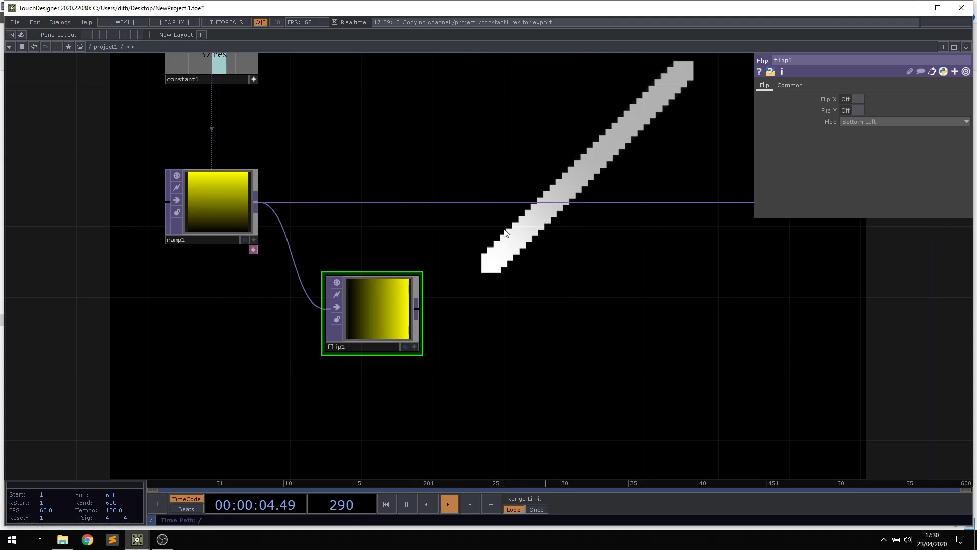
# Insert a Reorder TOP on the connection between ramp1 and null_pos.
pyautogui.rightClick(445, 213)
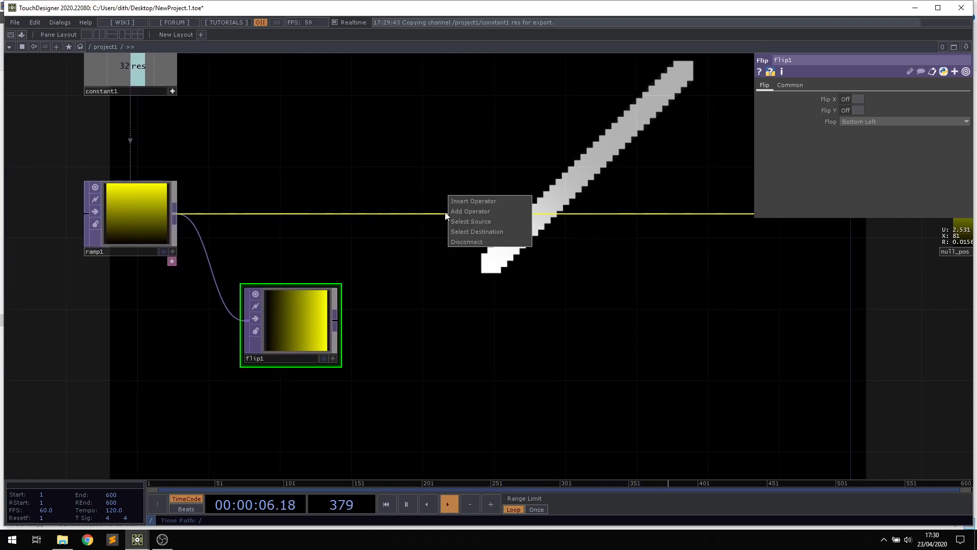
pyautogui.click(474, 201)
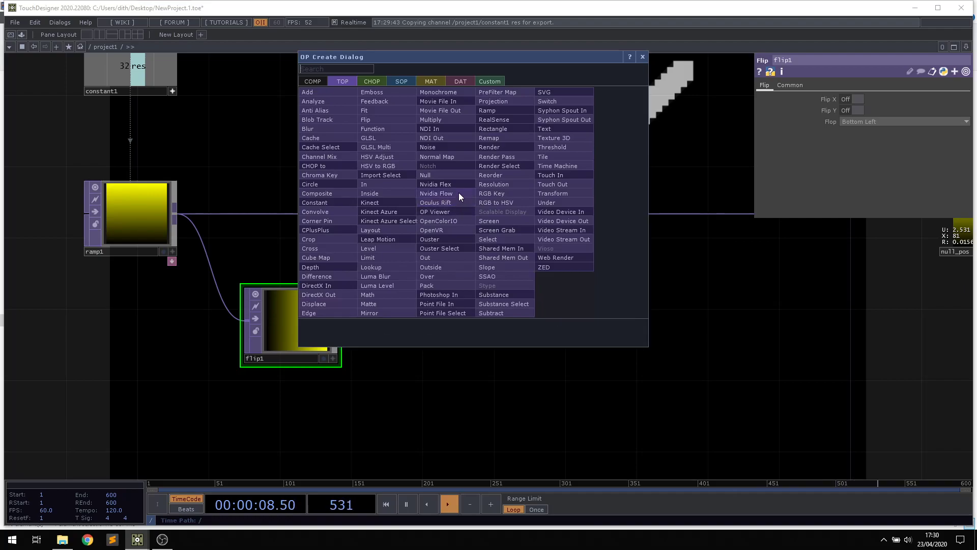
pyautogui.write('re')
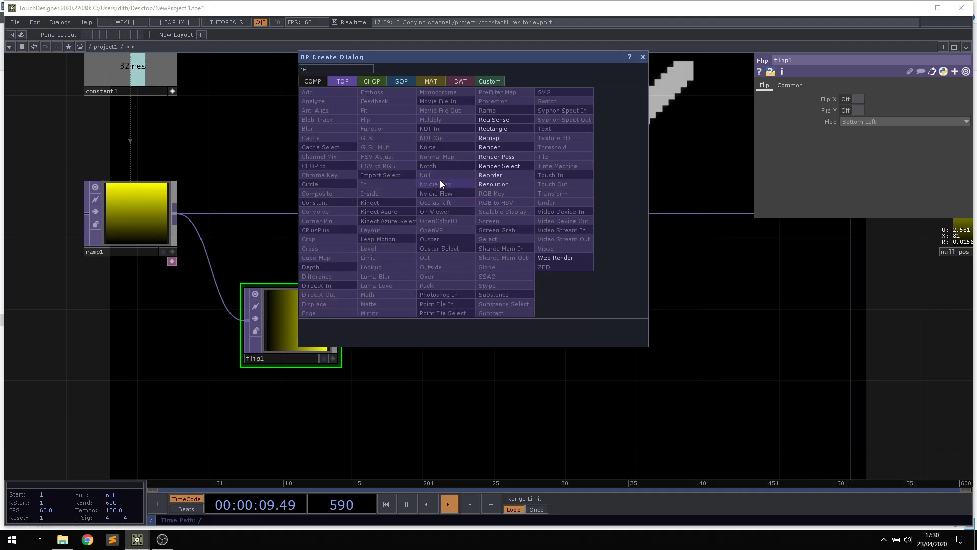
pyautogui.click(492, 175)
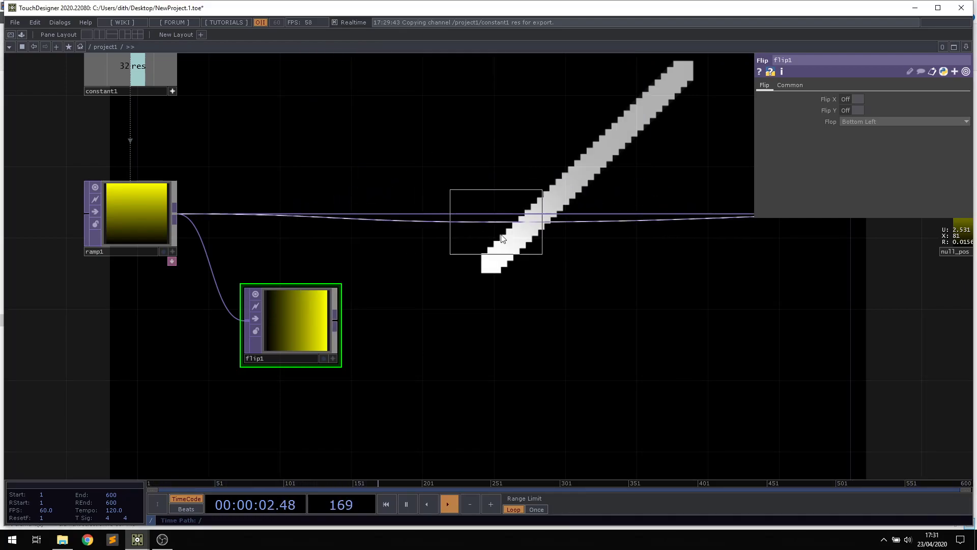
pyautogui.click(515, 212)
# Connect the Flip TOP's output to the second input of the Reorder TOP.
pyautogui.moveTo(454, 310); pyautogui.dragTo(436, 300)
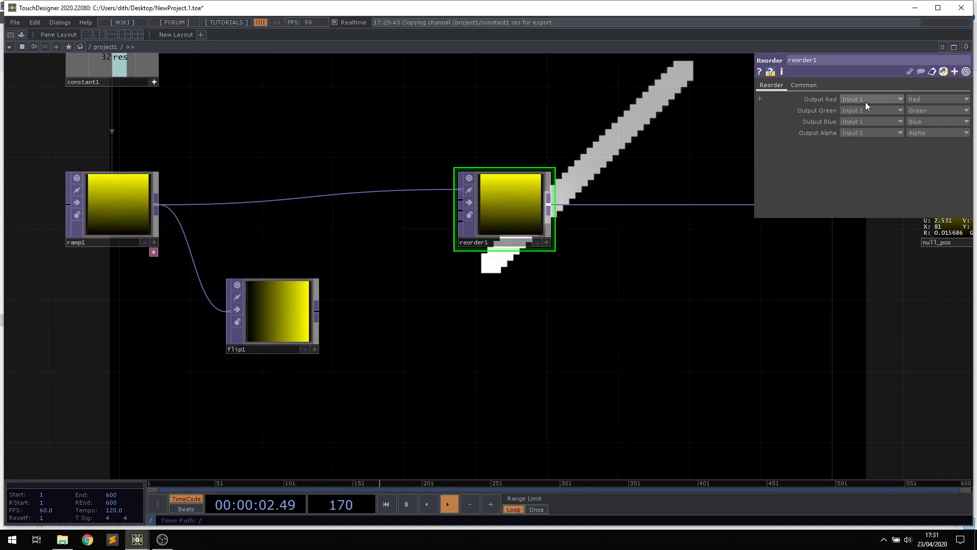
pyautogui.scroll(5, 518, 225)
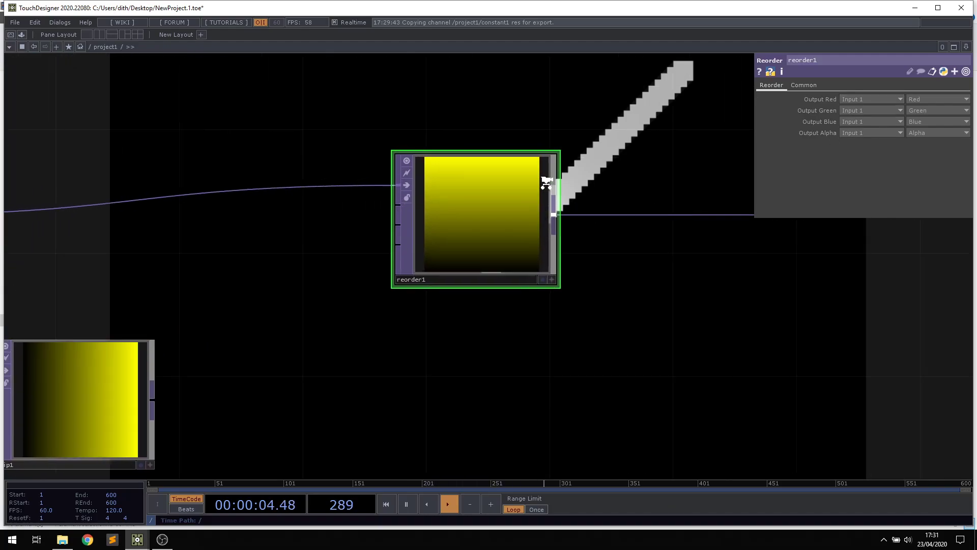
pyautogui.moveTo(484, 232); pyautogui.dragTo(460, 269, button='middle')
pyautogui.moveTo(518, 366); pyautogui.dragTo(559, 337)
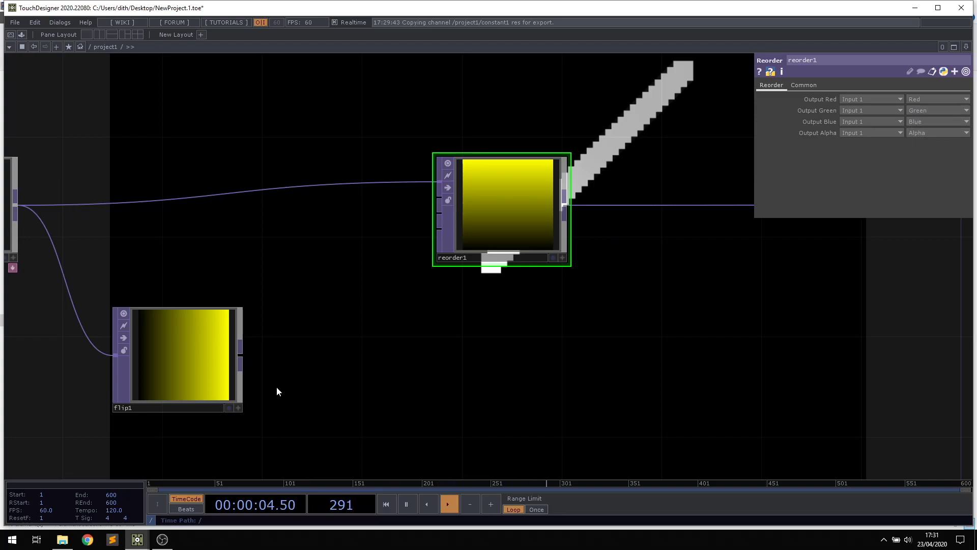
pyautogui.moveTo(365, 249); pyautogui.dragTo(345, 242)
pyautogui.moveTo(222, 349); pyautogui.dragTo(415, 197)
pyautogui.moveTo(635, 300); pyautogui.dragTo(677, 275)
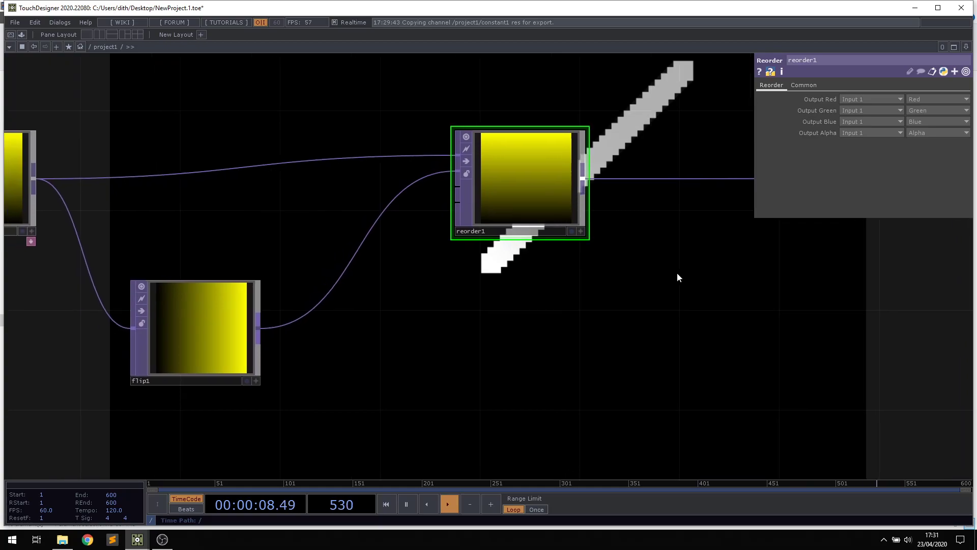
# Set the Reorder TOP's Output Green source to Input 2, keeping the Green channel.
pyautogui.scroll(-4, 672, 267)
pyautogui.moveTo(676, 121); pyautogui.dragTo(561, 117)
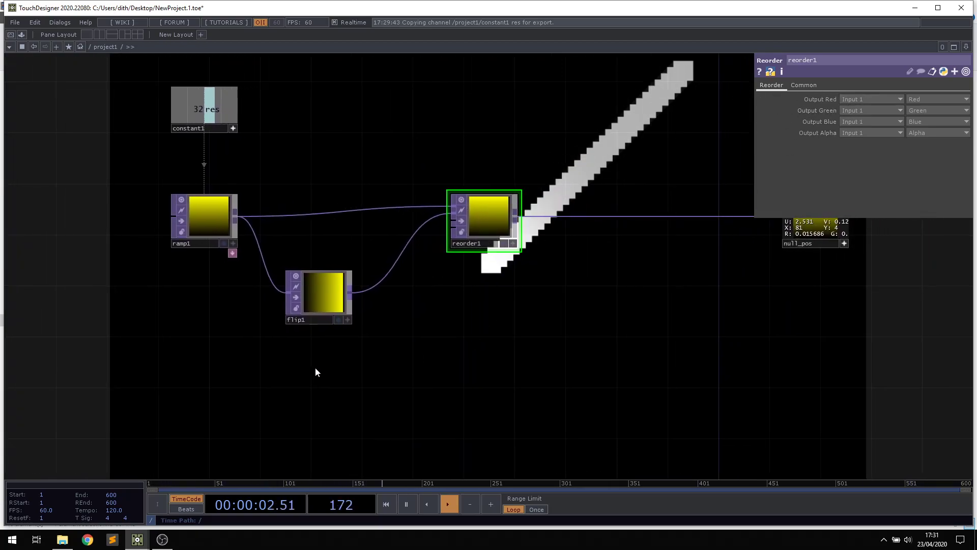
pyautogui.scroll(5, 155, 247)
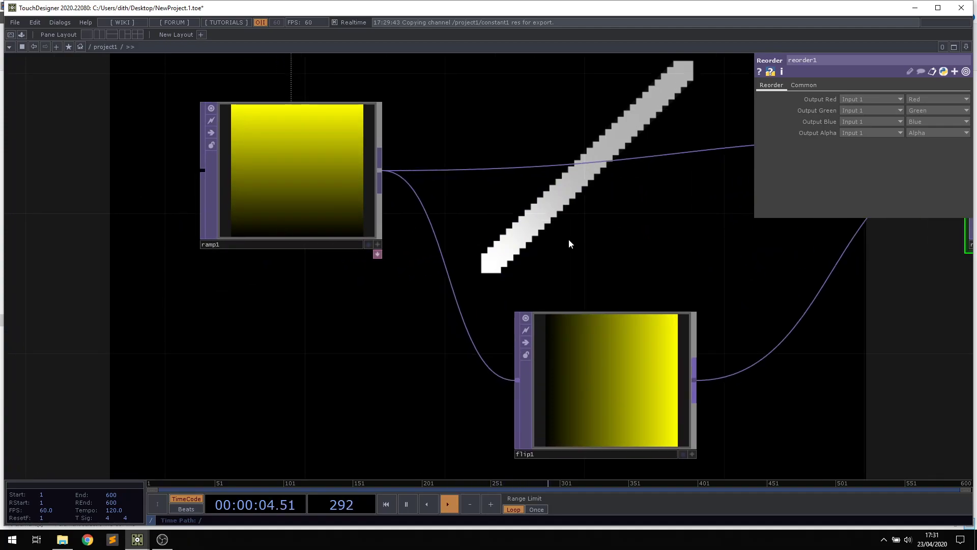
pyautogui.moveTo(548, 232); pyautogui.dragTo(429, 228)
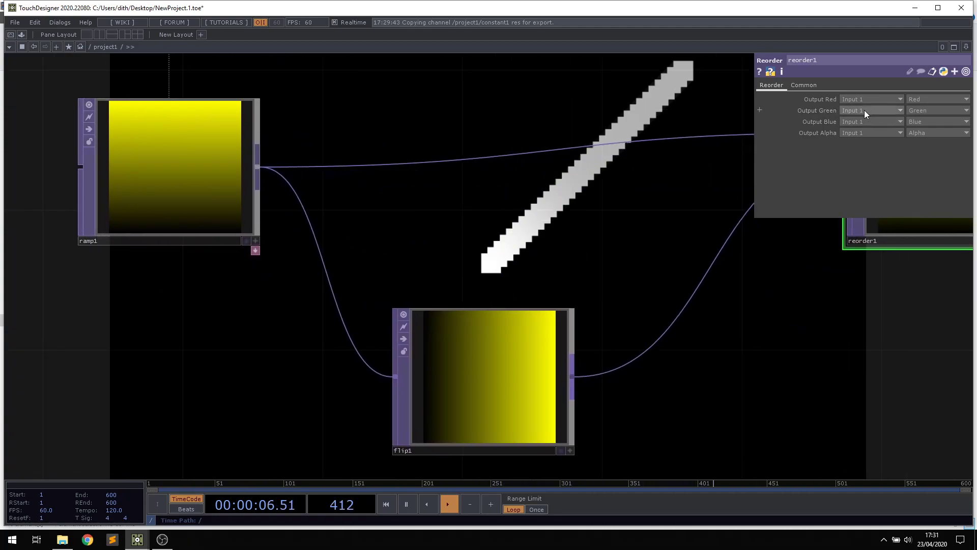
pyautogui.click(864, 110)
pyautogui.click(857, 126)
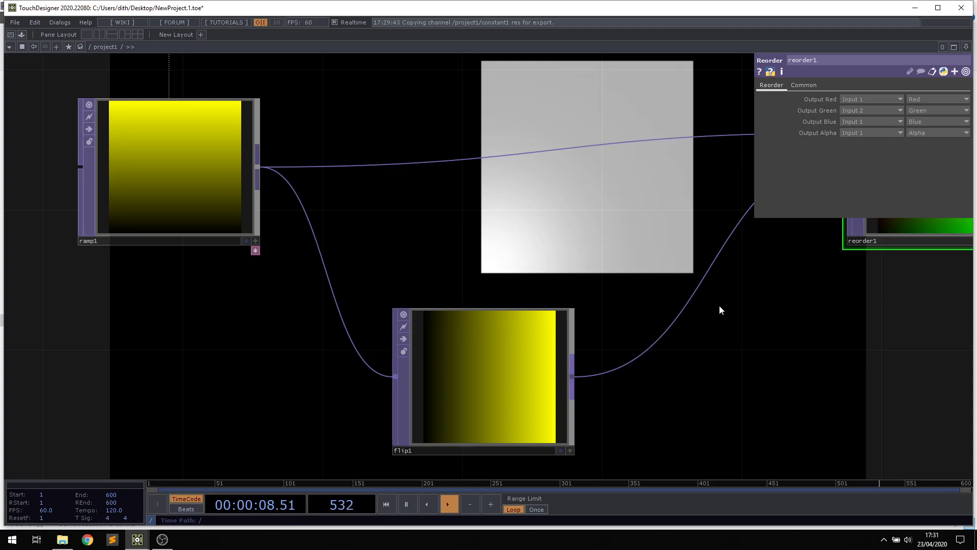
pyautogui.moveTo(660, 273); pyautogui.dragTo(45, 300)
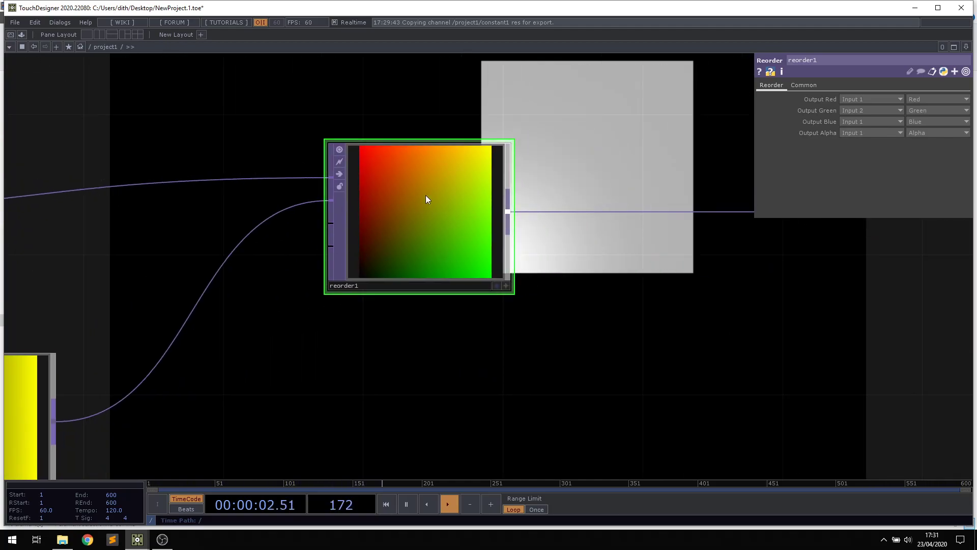
# Select the Box SOP feeding geo1 and set its scale to 0.02.
pyautogui.press('h')
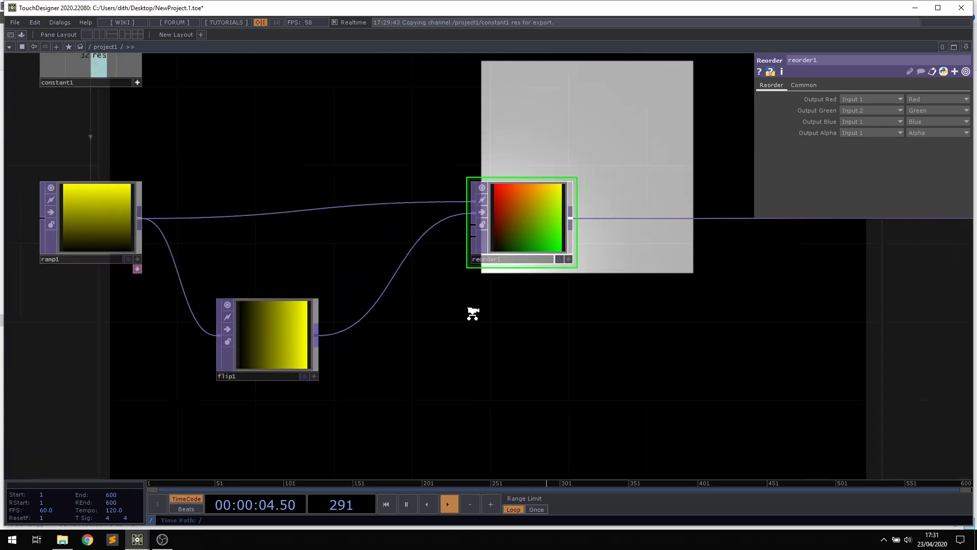
pyautogui.moveTo(608, 162); pyautogui.dragTo(477, 222)
pyautogui.moveTo(644, 284); pyautogui.dragTo(546, 489)
pyautogui.click(287, 183)
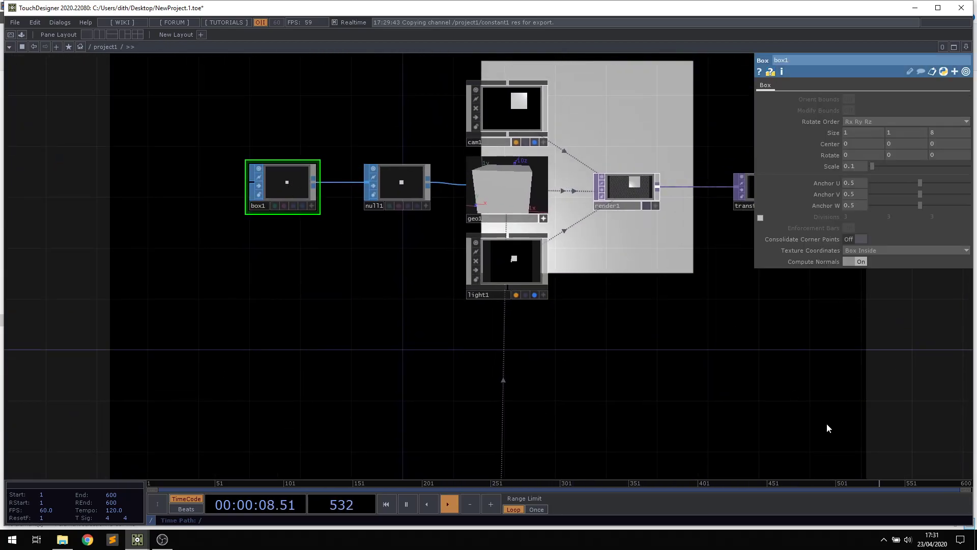
pyautogui.moveTo(830, 166)
pyautogui.mouseDown()
pyautogui.moveTo(832, 186)
pyautogui.moveTo(830, 152)
pyautogui.moveTo(821, 173)
pyautogui.moveTo(821, 156)
pyautogui.mouseUp()
# Inspect the grid of instanced boxes in geo1's viewer at different distances and positions.
pyautogui.moveTo(594, 239); pyautogui.dragTo(591, 265)
pyautogui.scroll(5, 497, 259)
pyautogui.scroll(-4, 560, 234)
pyautogui.scroll(5, 534, 246)
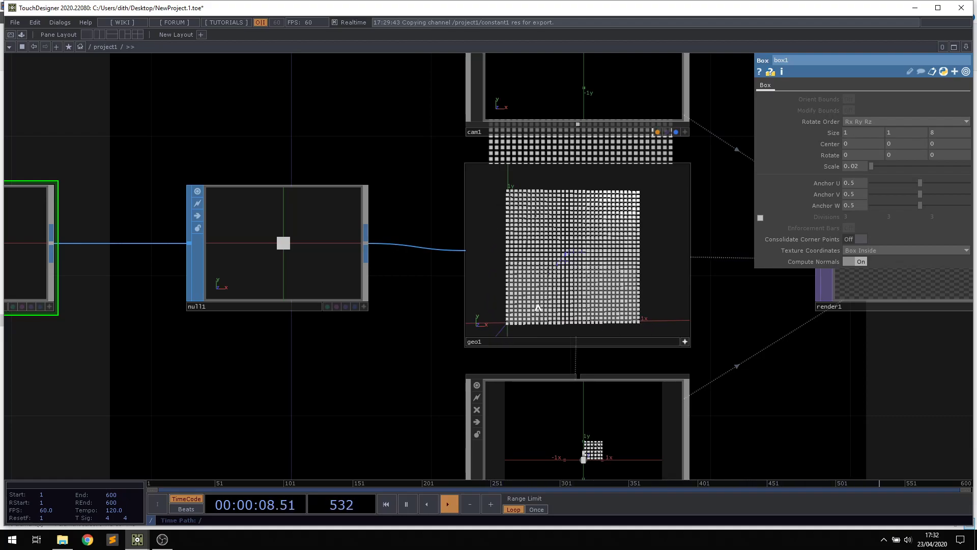
pyautogui.scroll(3, 549, 300)
pyautogui.scroll(-5, 543, 314)
pyautogui.moveTo(533, 300); pyautogui.dragTo(573, 272, button='middle')
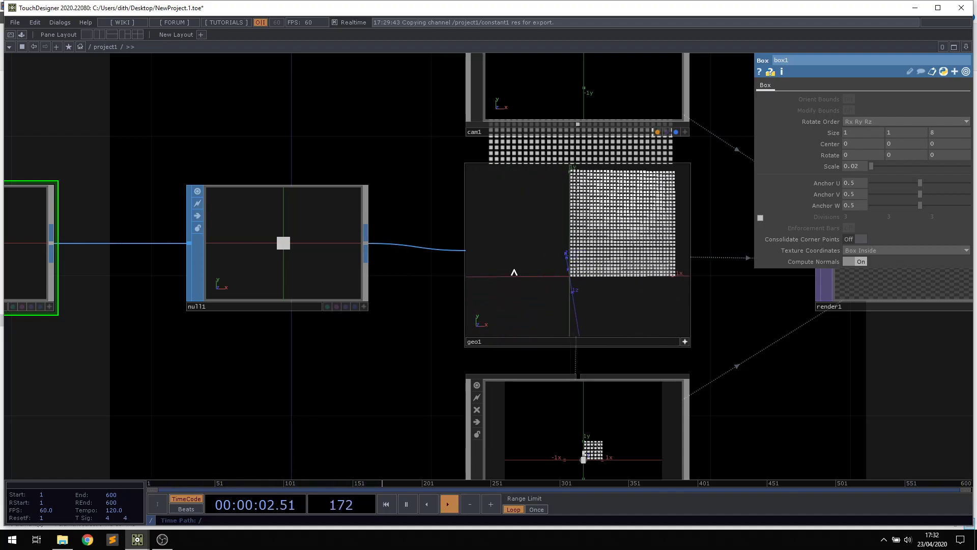
# Inspect the network from geo1 back to the ramp1, flip1 and reorder1 chain feeding null_pos.
pyautogui.moveTo(343, 377); pyautogui.dragTo(240, 347)
pyautogui.scroll(-6, 283, 348)
pyautogui.moveTo(243, 384); pyautogui.dragTo(479, 243)
pyautogui.moveTo(328, 384); pyautogui.dragTo(578, 224)
pyautogui.scroll(3, 429, 306)
pyautogui.moveTo(403, 175); pyautogui.dragTo(47, 76)
pyautogui.scroll(1, 292, 257)
pyautogui.scroll(3, 292, 257)
pyautogui.moveTo(323, 357); pyautogui.dragTo(312, 370)
pyautogui.moveTo(631, 130); pyautogui.dragTo(492, 249)
pyautogui.scroll(-4, 483, 201)
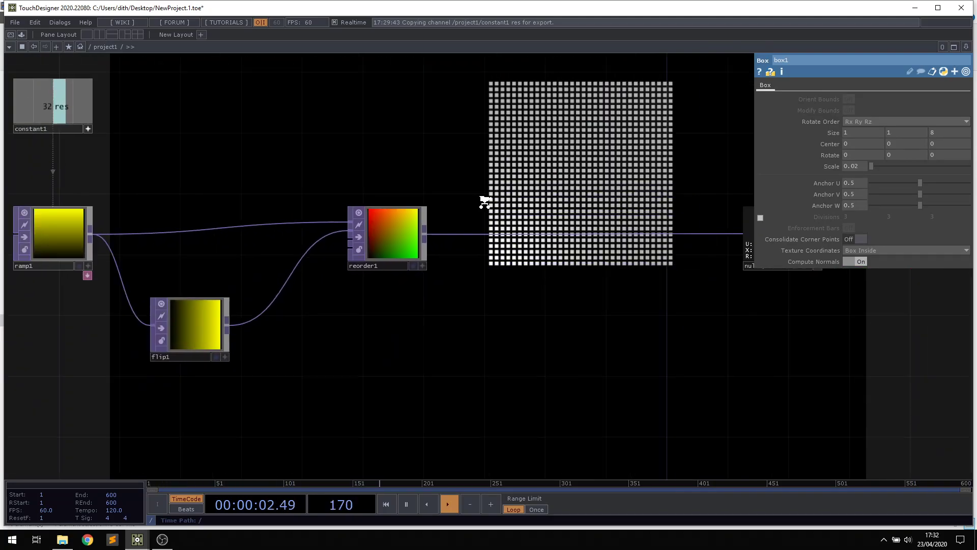
pyautogui.scroll(-1, 482, 201)
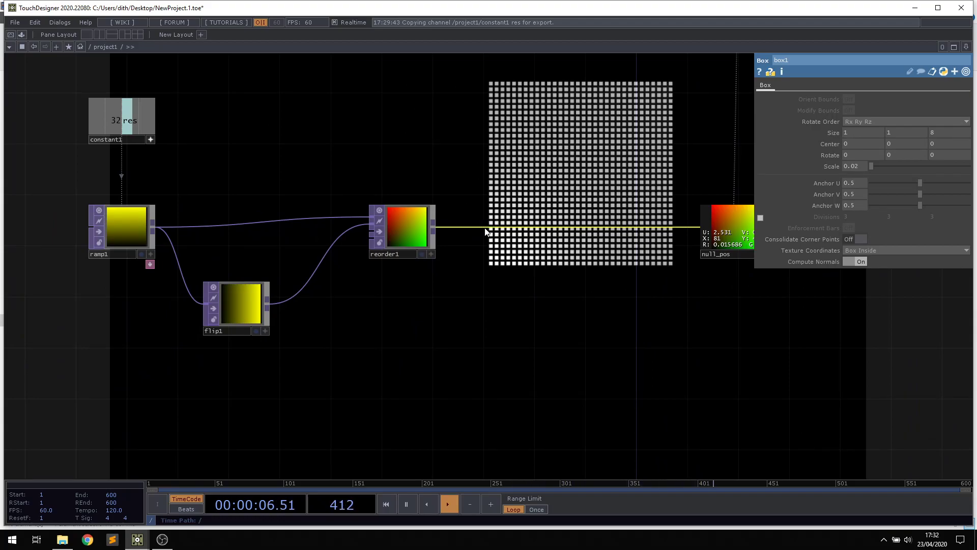
# Insert a Math TOP between reorder1 and null_pos, moving reorder1 slightly to make room.
pyautogui.moveTo(408, 228)
pyautogui.mouseDown()
pyautogui.moveTo(371, 228)
pyautogui.moveTo(392, 233)
pyautogui.mouseUp()
pyautogui.rightClick(460, 224)
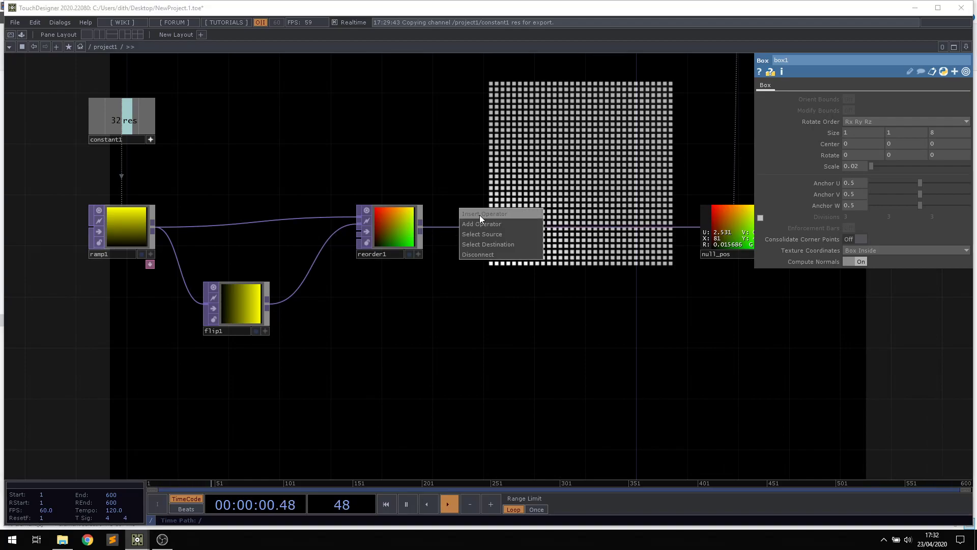
pyautogui.click(479, 214)
pyautogui.write('mat')
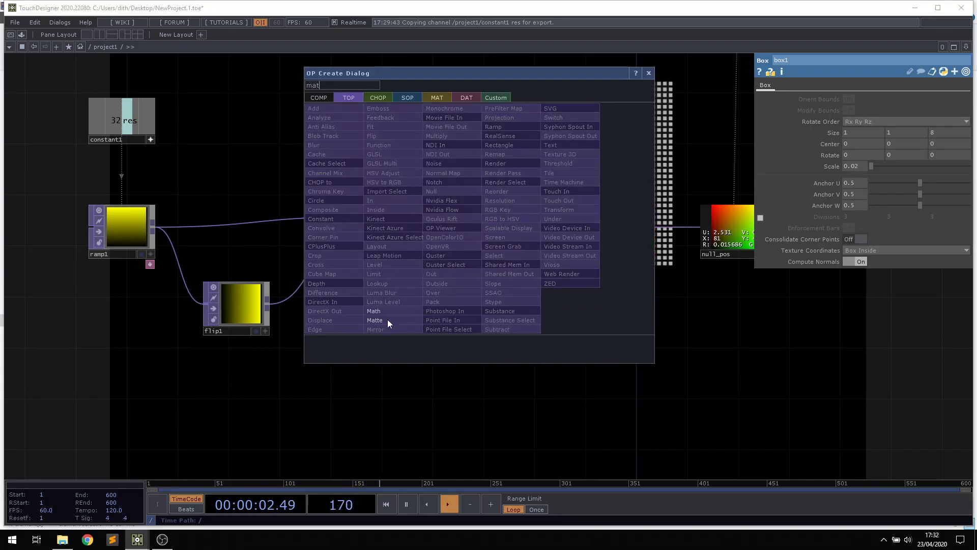
pyautogui.click(398, 310)
pyautogui.click(480, 225)
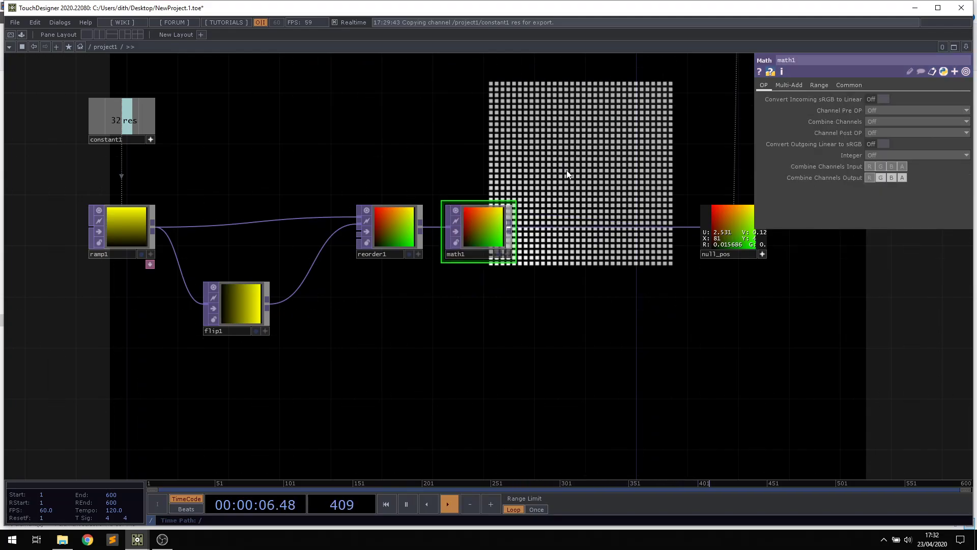
# Set math1's To Range R to -0.5 and 0.5 to center the instances along that axis.
pyautogui.moveTo(566, 170); pyautogui.dragTo(500, 172)
pyautogui.click(820, 85)
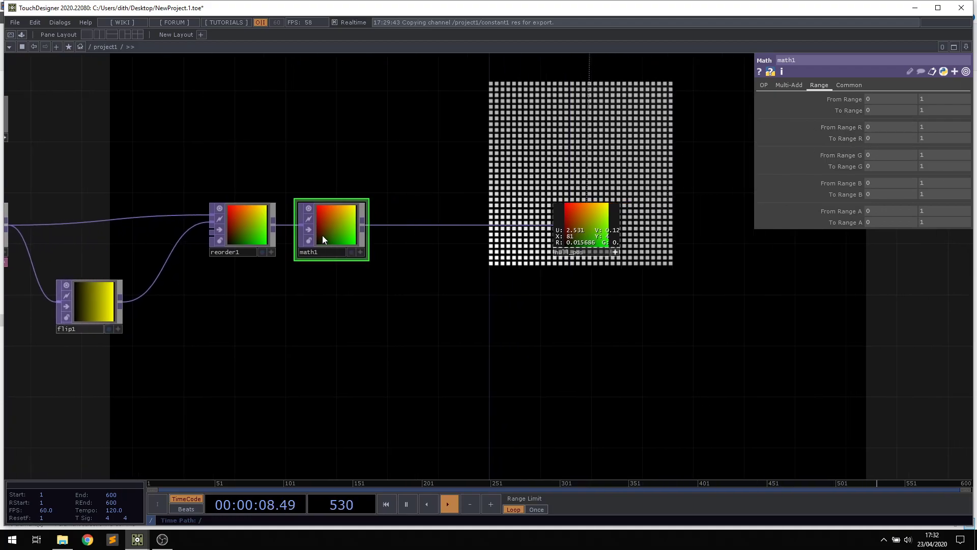
pyautogui.scroll(5, 322, 238)
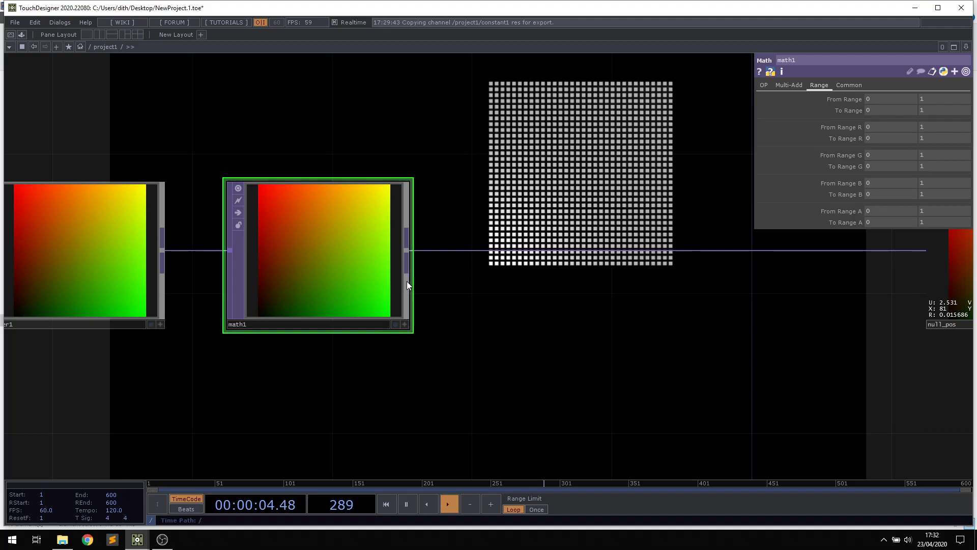
pyautogui.click(884, 139)
pyautogui.write('-')
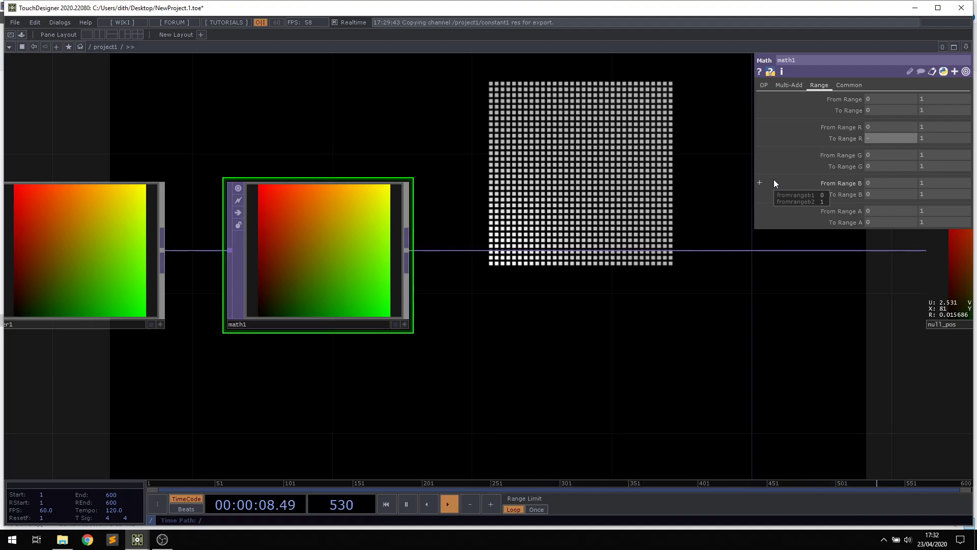
pyautogui.write('0.5')
pyautogui.press('Tab')
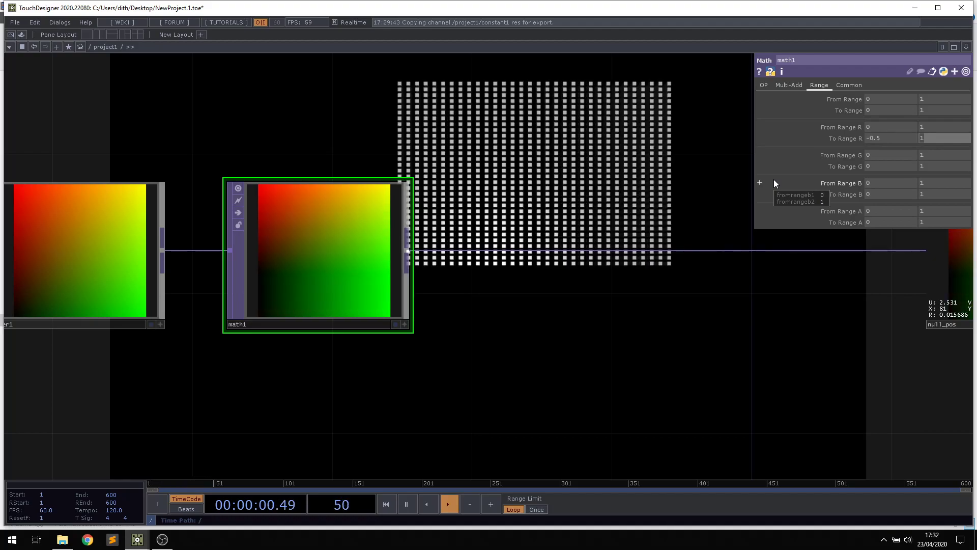
pyautogui.write('0.5')
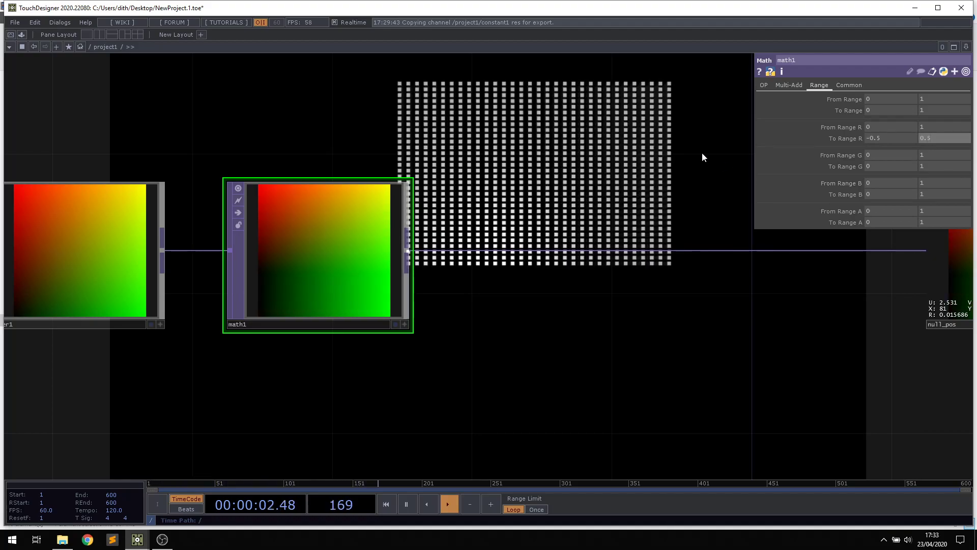
pyautogui.press('Return')
# Set the lower value of math1's To Range G to -0.5.
pyautogui.click(889, 165)
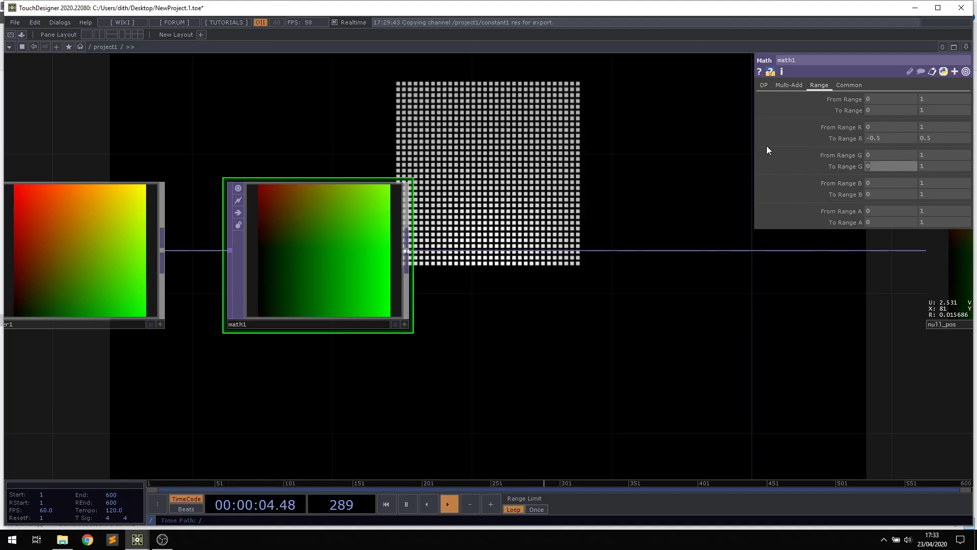
pyautogui.write('-0.5')
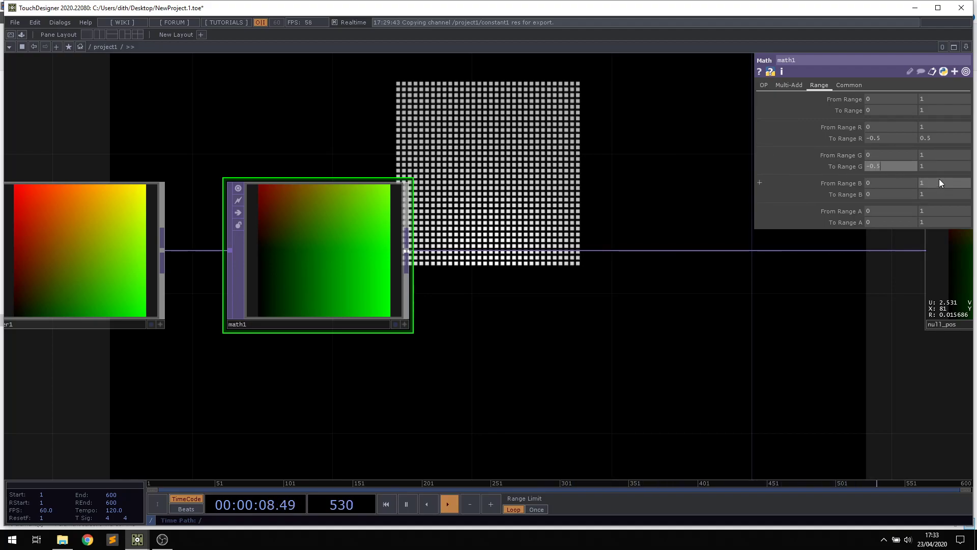
pyautogui.press('Return')
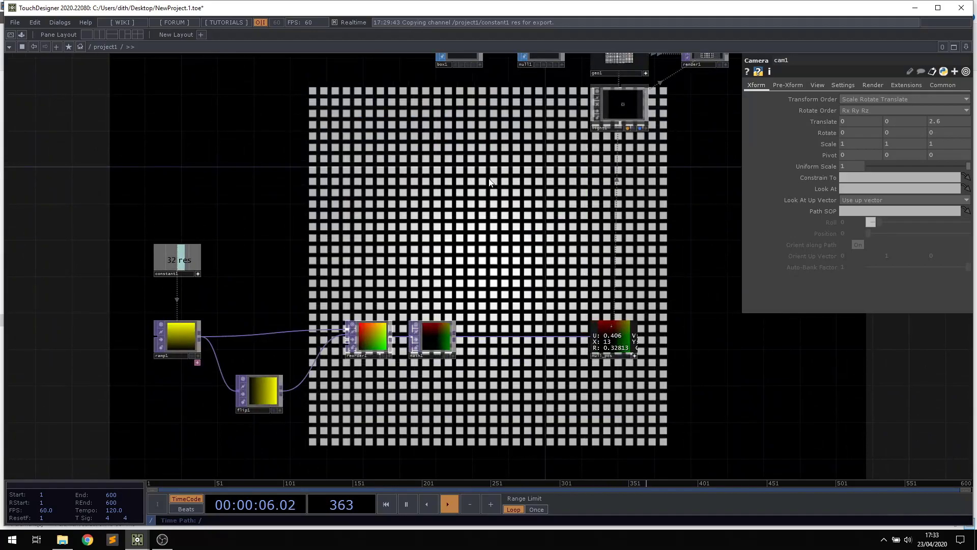
# Examine the reorder1 and math1 textures against the centered grid, and the reference effect in the /project1/out1 window.
pyautogui.moveTo(496, 266); pyautogui.dragTo(484, 234)
pyautogui.scroll(4, 423, 320)
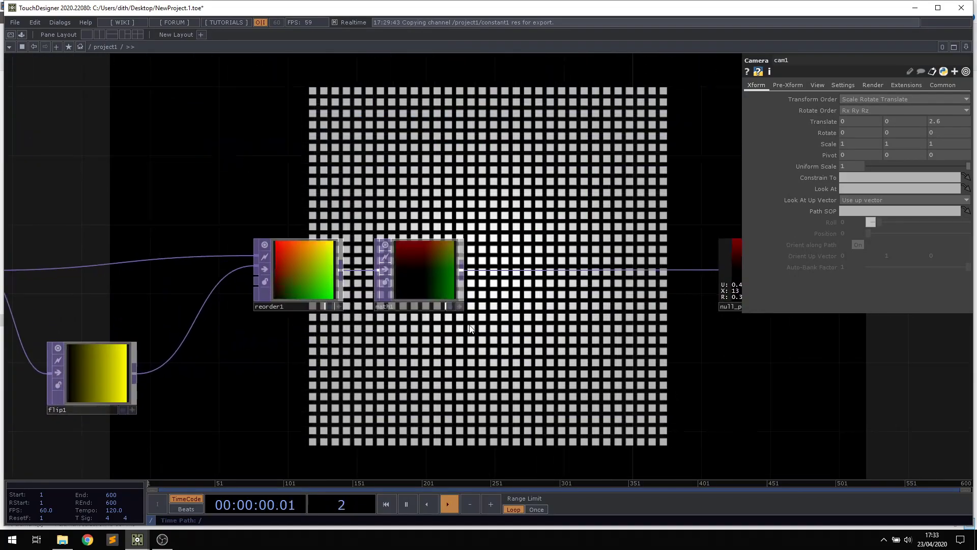
pyautogui.scroll(4, 485, 338)
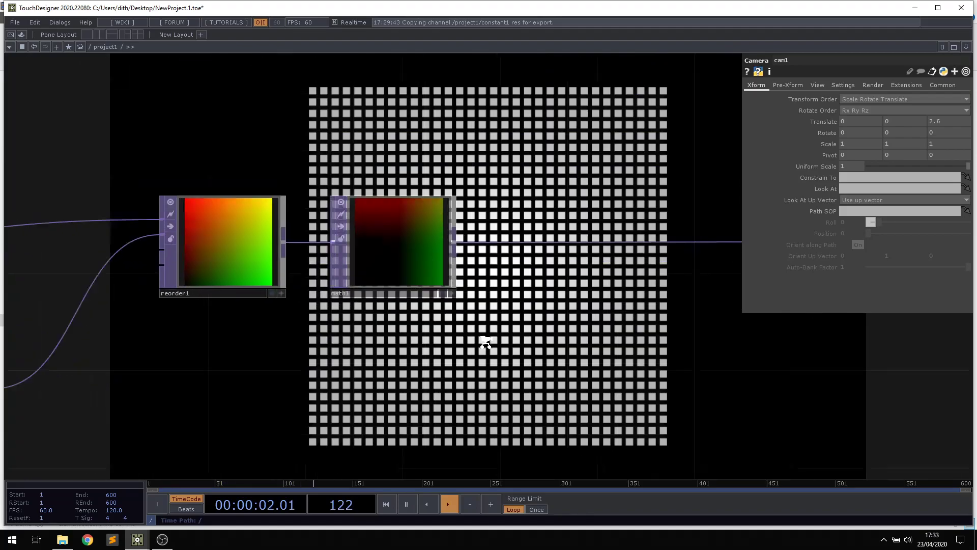
pyautogui.scroll(-4, 579, 321)
pyautogui.moveTo(608, 355); pyautogui.dragTo(526, 401)
pyautogui.moveTo(480, 332); pyautogui.dragTo(481, 394)
pyautogui.hotkey('alt', 'Tab')
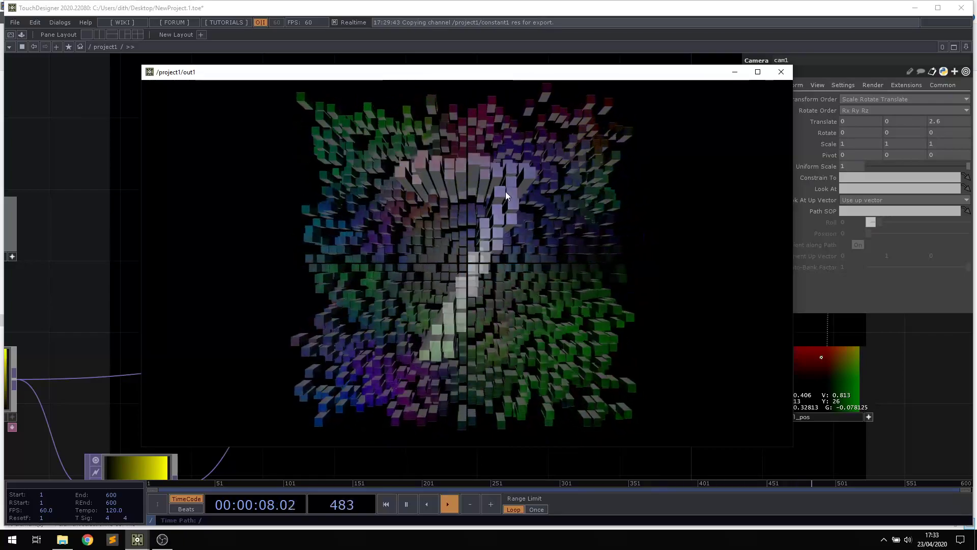
pyautogui.click(74, 218)
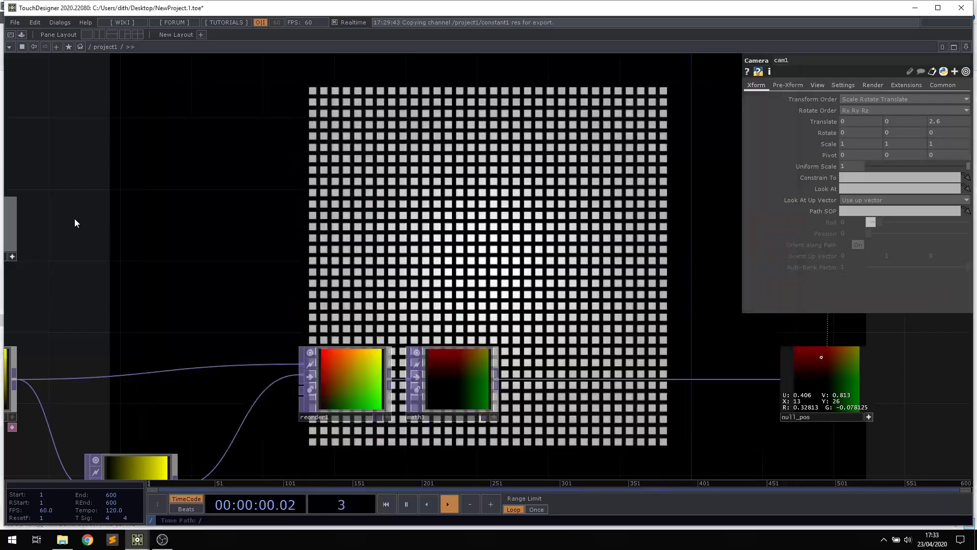
# Move the constant1 CHOP closer to ramp1 to free space above it.
pyautogui.scroll(-5, 214, 202)
pyautogui.moveTo(204, 168); pyautogui.dragTo(300, 285)
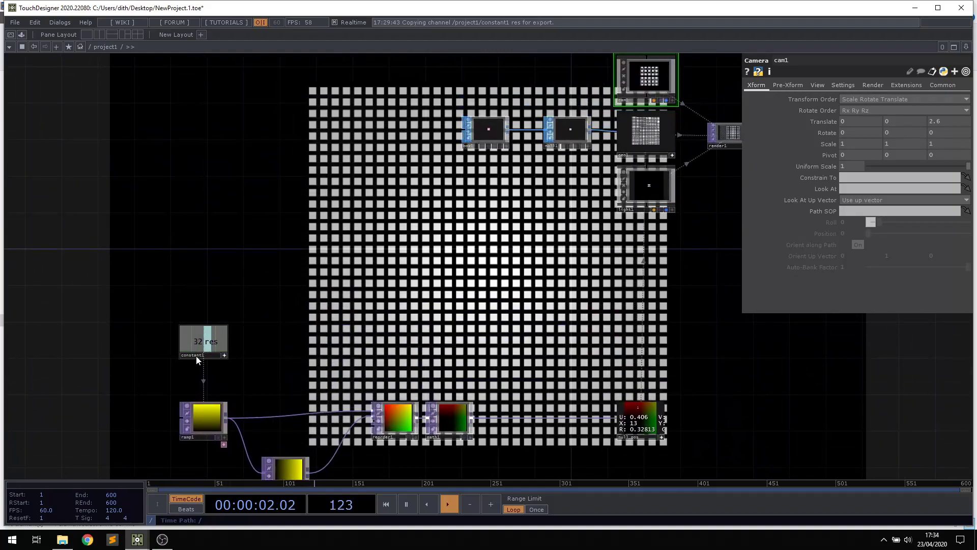
pyautogui.moveTo(202, 360); pyautogui.dragTo(202, 387)
# Add a Timer CHOP in the empty area above constant1.
pyautogui.moveTo(266, 240); pyautogui.dragTo(279, 270)
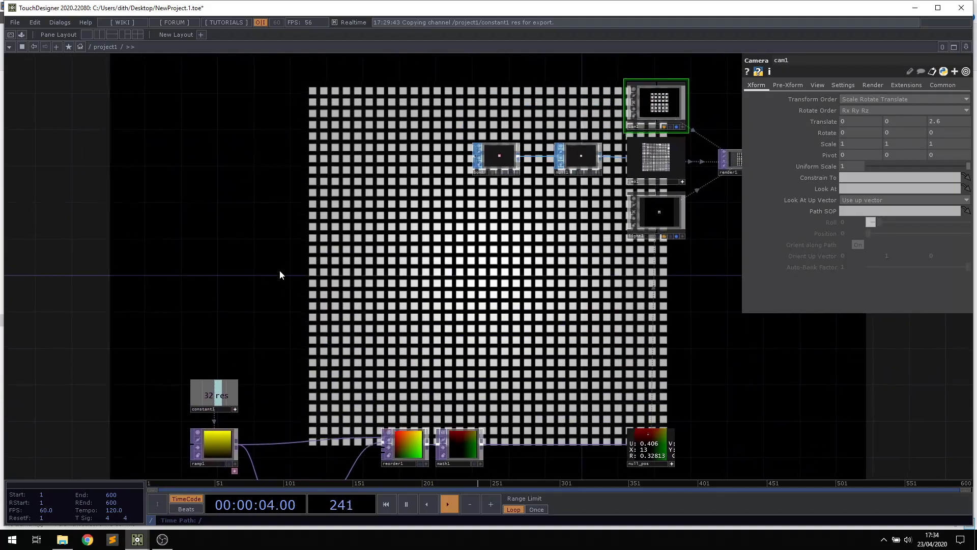
pyautogui.press('Tab')
pyautogui.click(178, 152)
pyautogui.write('tim')
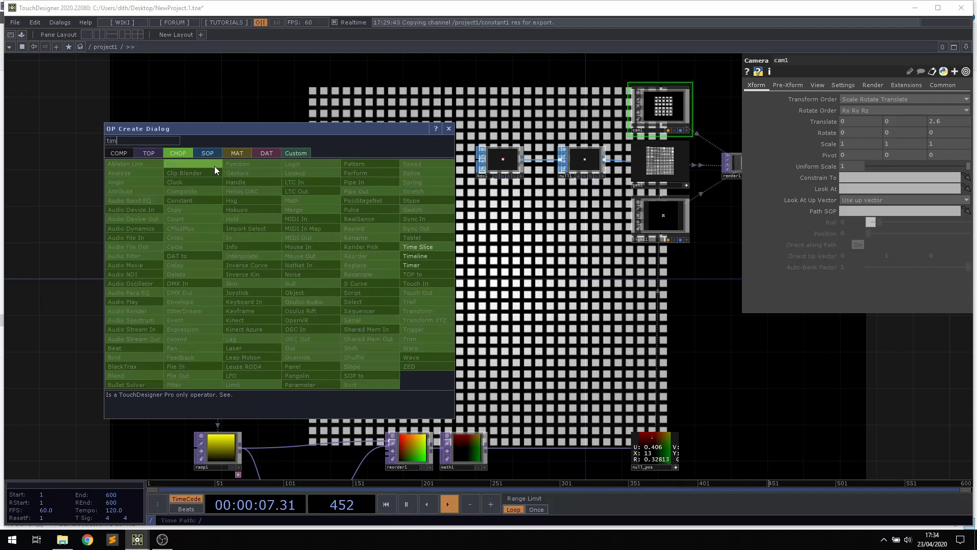
pyautogui.click(441, 267)
pyautogui.click(228, 299)
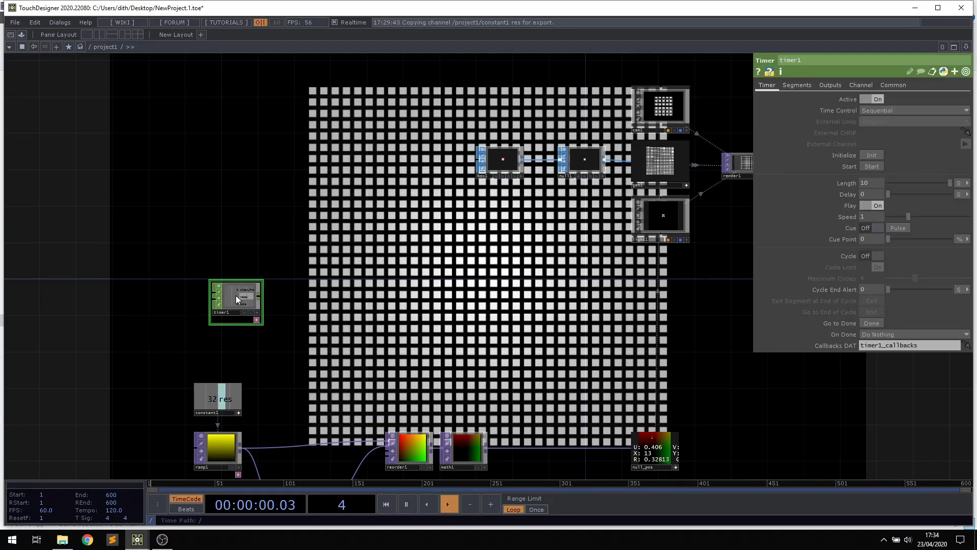
# Start timer1 and watch its timer_fraction, ready and done channels over one run.
pyautogui.scroll(5, 244, 311)
pyautogui.moveTo(228, 230); pyautogui.dragTo(227, 229)
pyautogui.moveTo(439, 312); pyautogui.dragTo(487, 283)
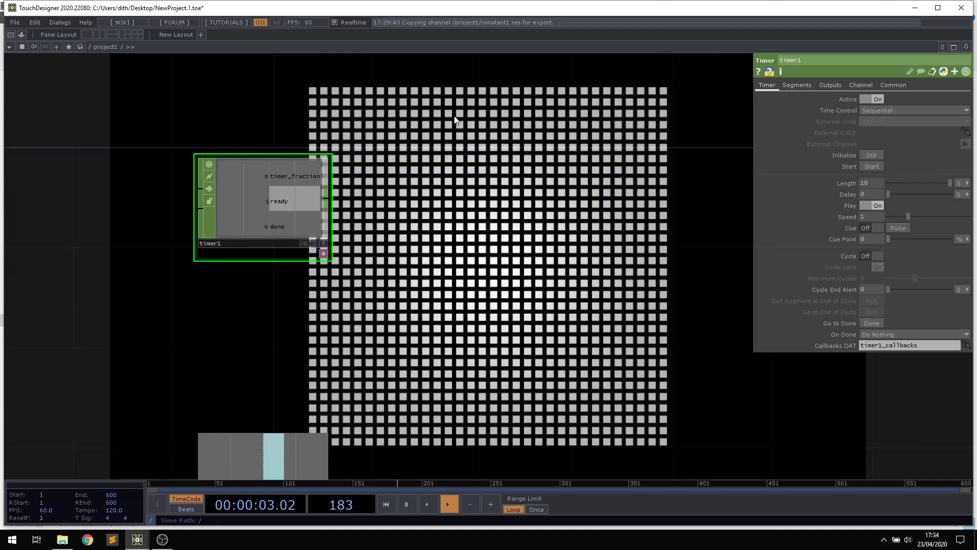
pyautogui.click(872, 166)
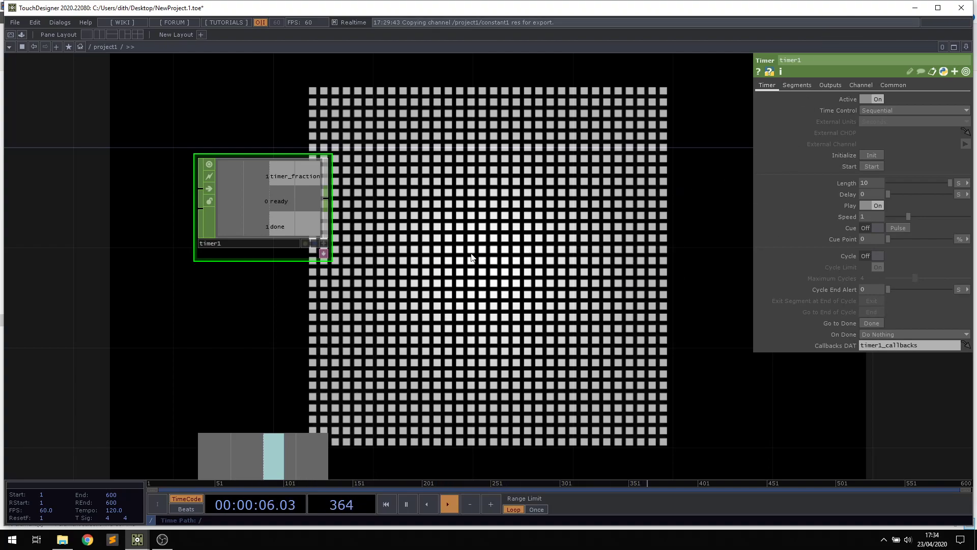
# Enable Cycle on timer1 with Maximum Cycles set to 10, and initialize and start the timer.
pyautogui.click(880, 255)
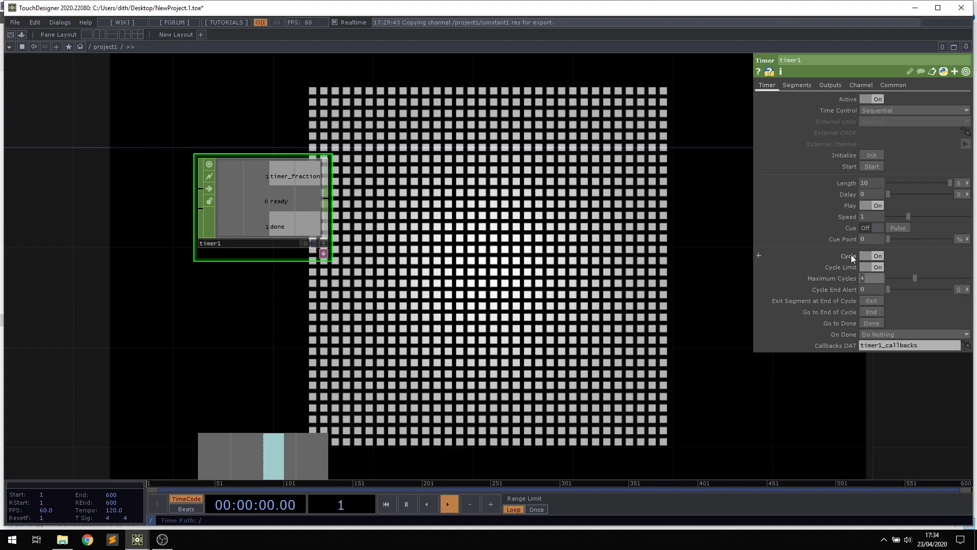
pyautogui.click(878, 267)
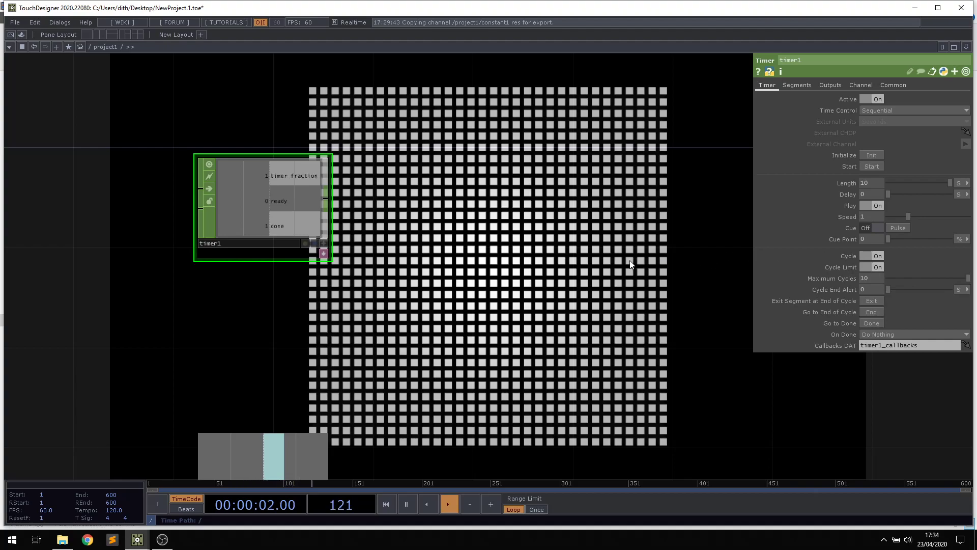
pyautogui.click(873, 155)
pyautogui.click(872, 166)
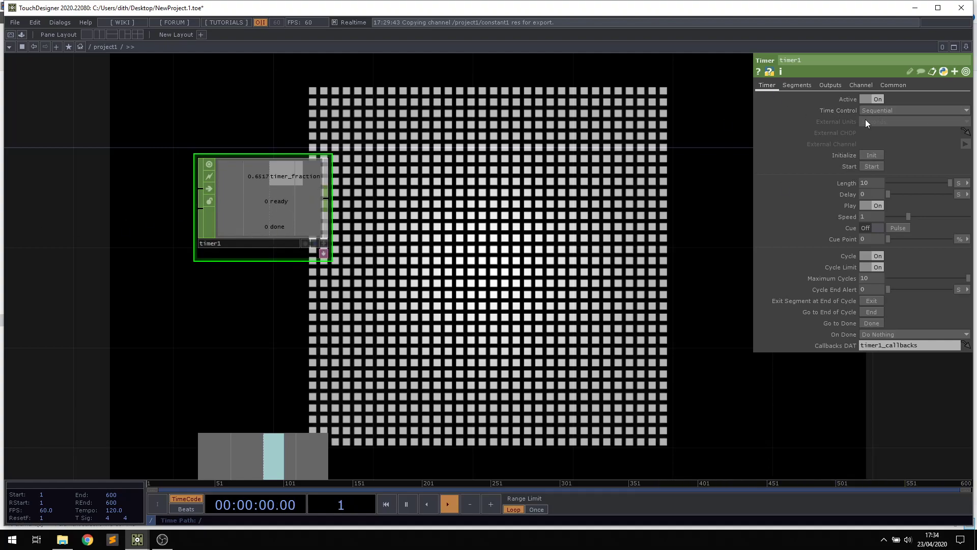
# Turn off timer1's Done and Ready outputs and turn on its Cycles and Cycle Pulse outputs.
pyautogui.click(831, 86)
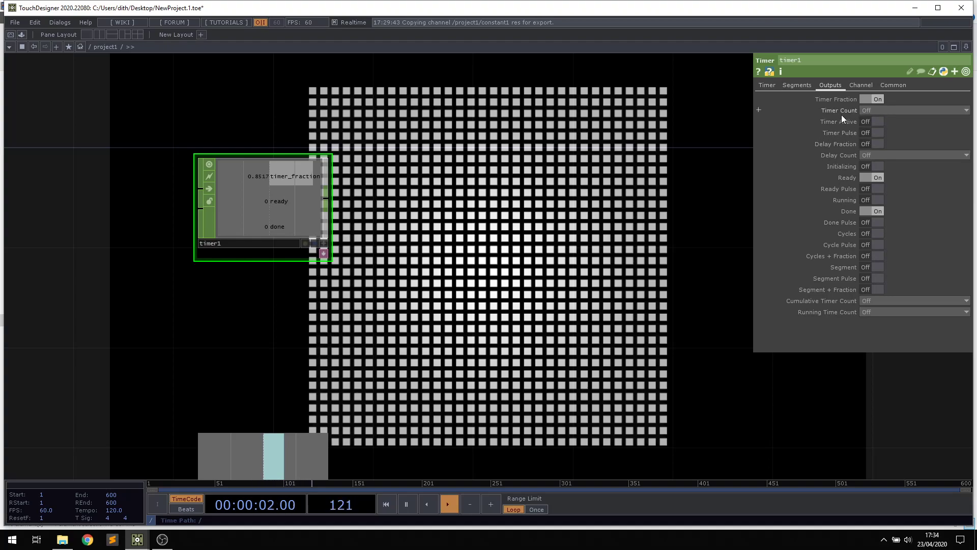
pyautogui.click(866, 211)
pyautogui.click(874, 177)
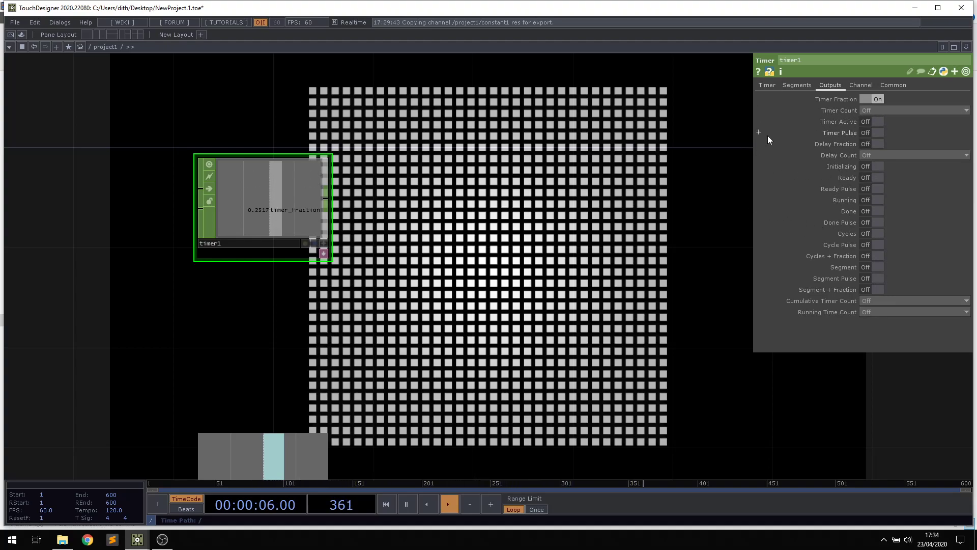
pyautogui.click(874, 231)
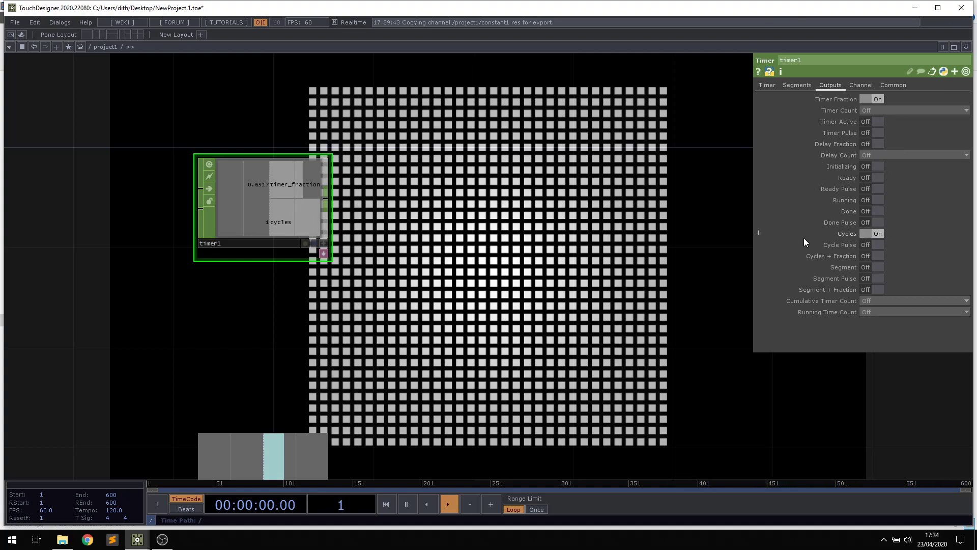
pyautogui.click(877, 246)
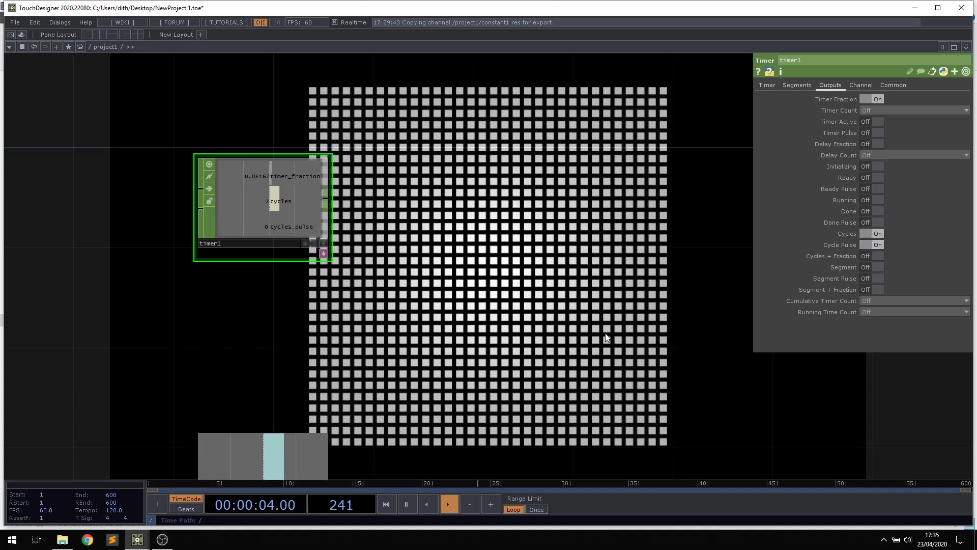
# Try switching off timer1's Timer Fraction output and restore it, examining the remaining channels.
pyautogui.moveTo(361, 342); pyautogui.dragTo(355, 311)
pyautogui.moveTo(360, 254); pyautogui.dragTo(343, 301)
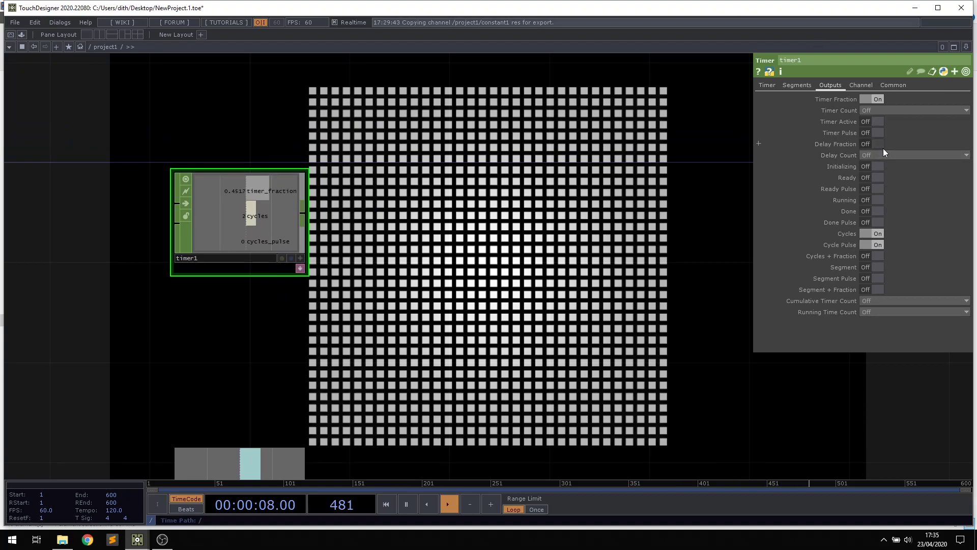
pyautogui.click(877, 98)
pyautogui.moveTo(382, 360); pyautogui.dragTo(307, 292)
pyautogui.click(876, 99)
pyautogui.scroll(-3, 338, 295)
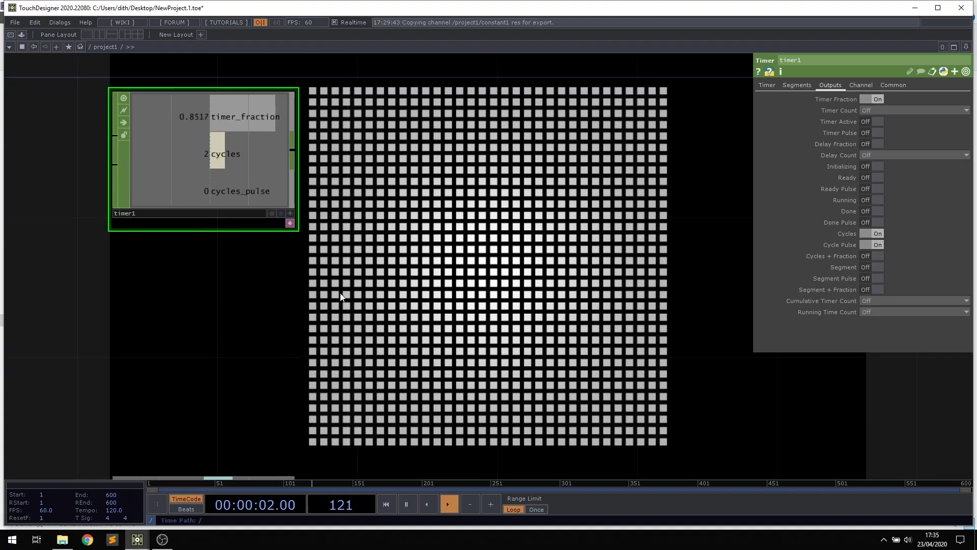
pyautogui.scroll(3, 291, 198)
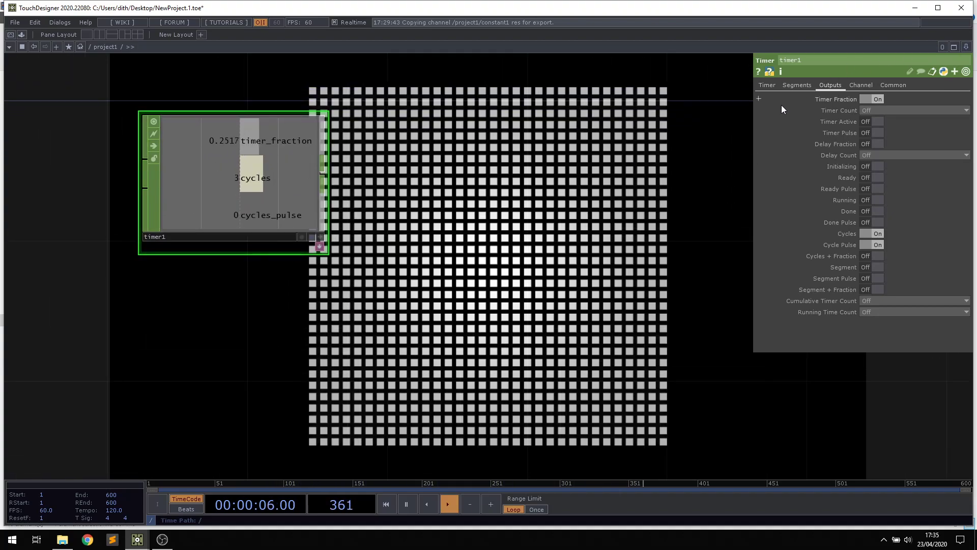
# Set timer1's Length to 2.
pyautogui.click(767, 85)
pyautogui.click(865, 183)
pyautogui.write('2')
pyautogui.press('Return')
# Set timer1's On Done behaviour to Re-Start.
pyautogui.moveTo(576, 256); pyautogui.dragTo(586, 245)
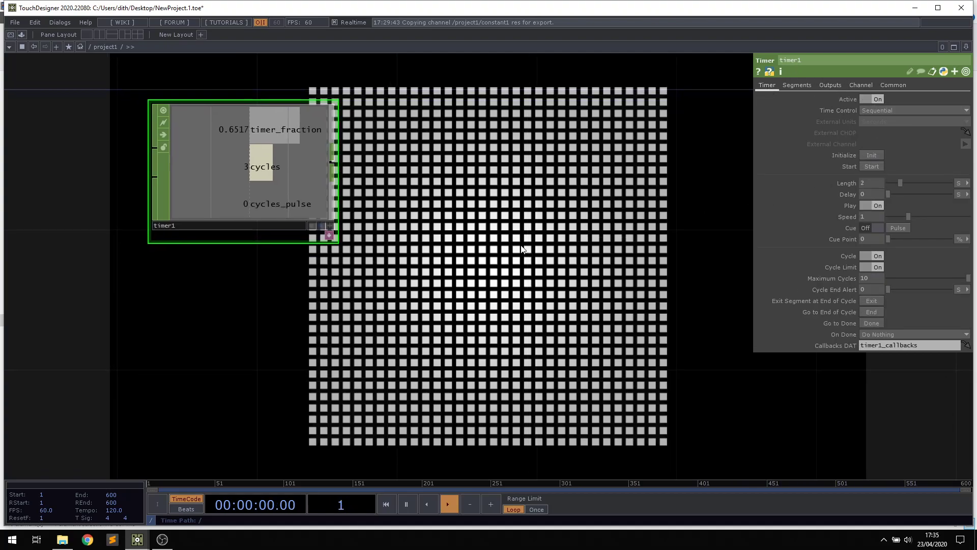
pyautogui.click(897, 334)
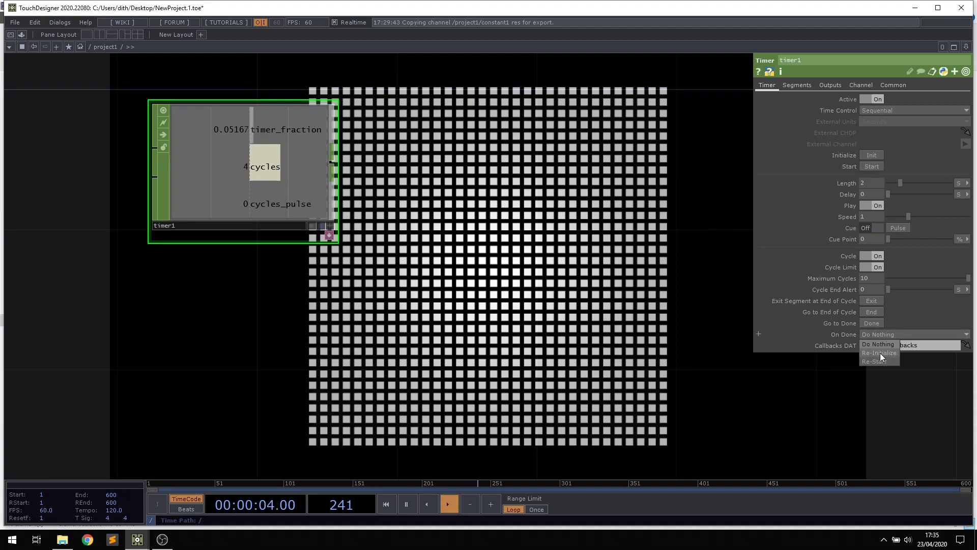
pyautogui.click(889, 362)
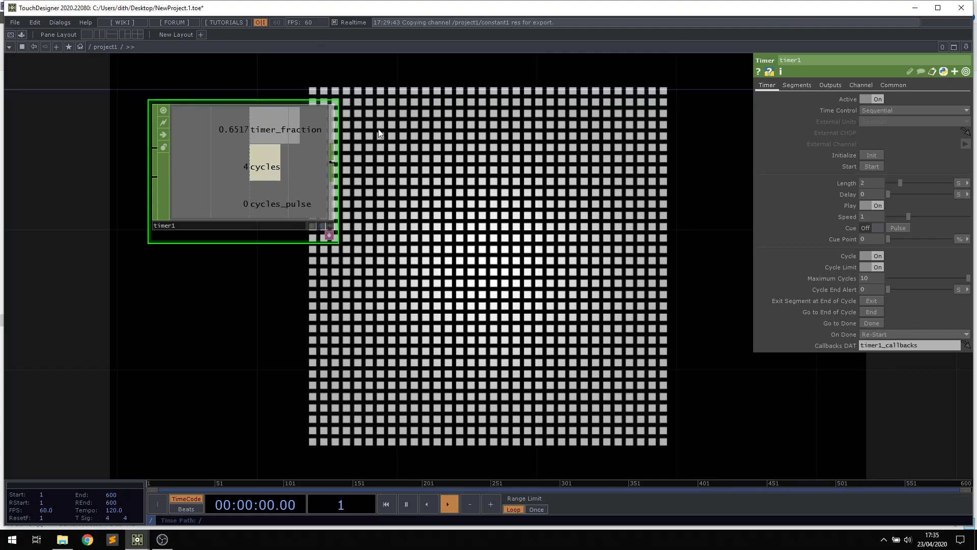
# Add a Select CHOP connected to timer1's output and place it beside the timer.
pyautogui.moveTo(443, 139); pyautogui.dragTo(361, 117)
pyautogui.scroll(-3, 402, 171)
pyautogui.moveTo(250, 146); pyautogui.dragTo(250, 109)
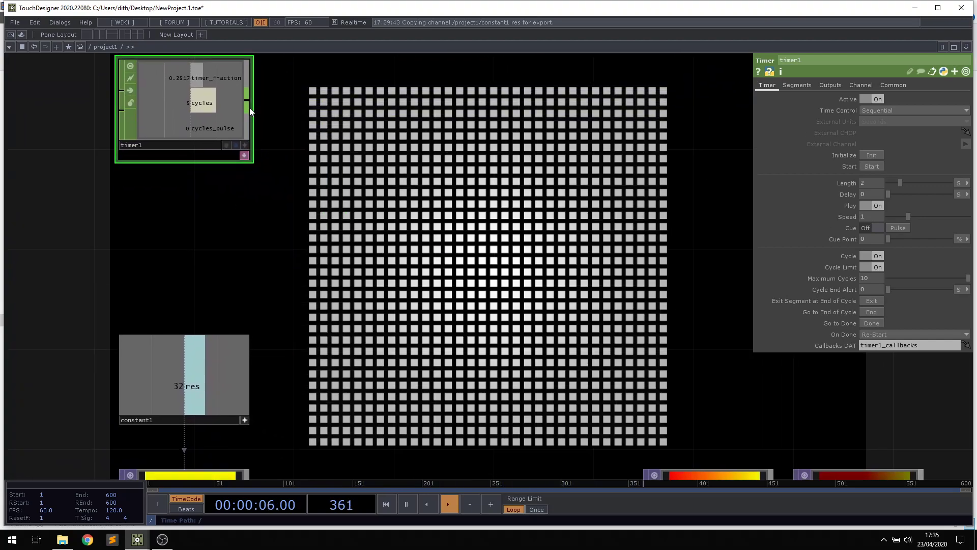
pyautogui.press('Tab')
pyautogui.write('s')
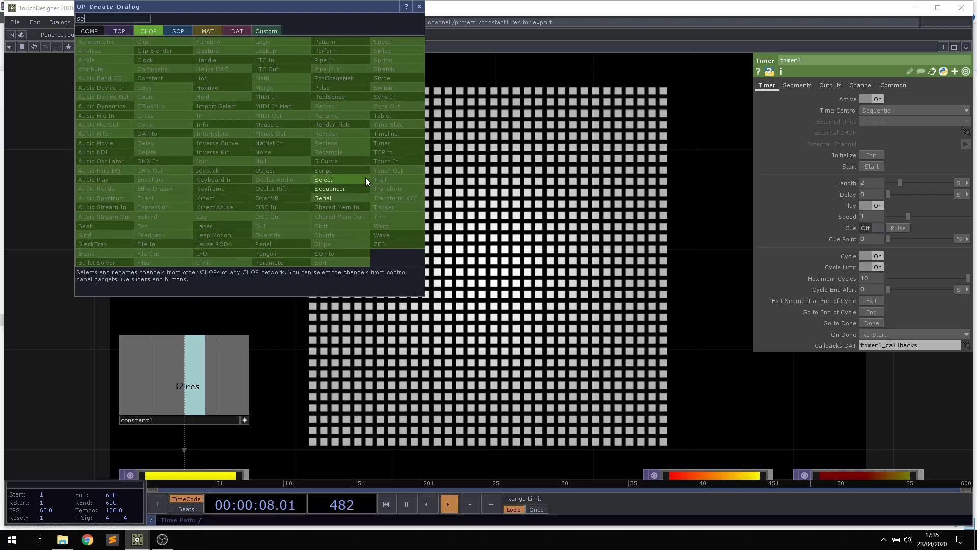
pyautogui.click(361, 179)
pyautogui.click(359, 109)
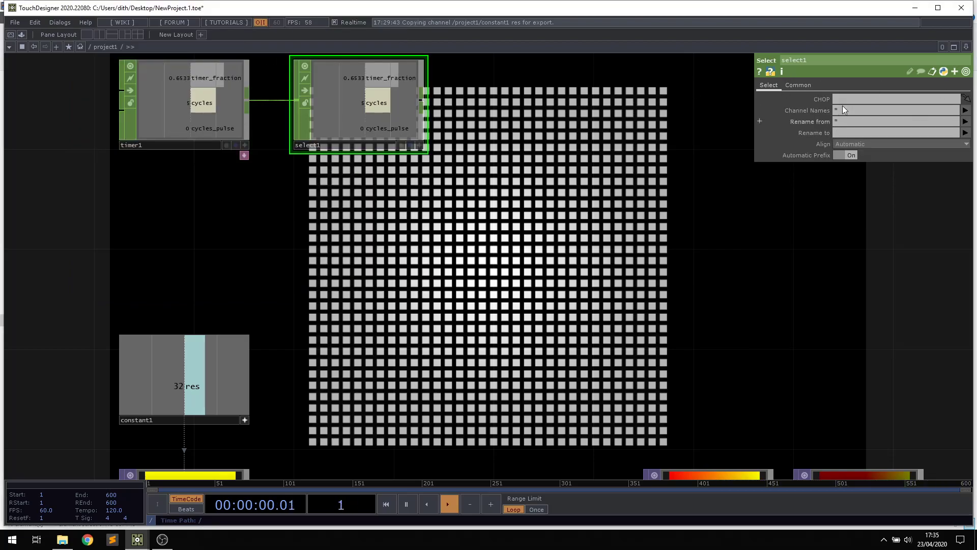
# Limit select1's Channel Names to cycles and move the node farther from timer1.
pyautogui.click(966, 111)
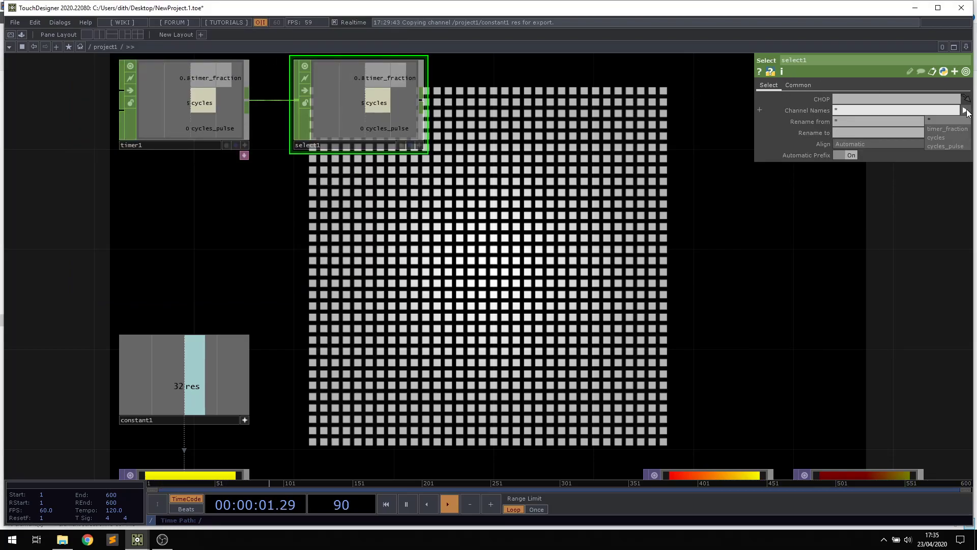
pyautogui.click(948, 139)
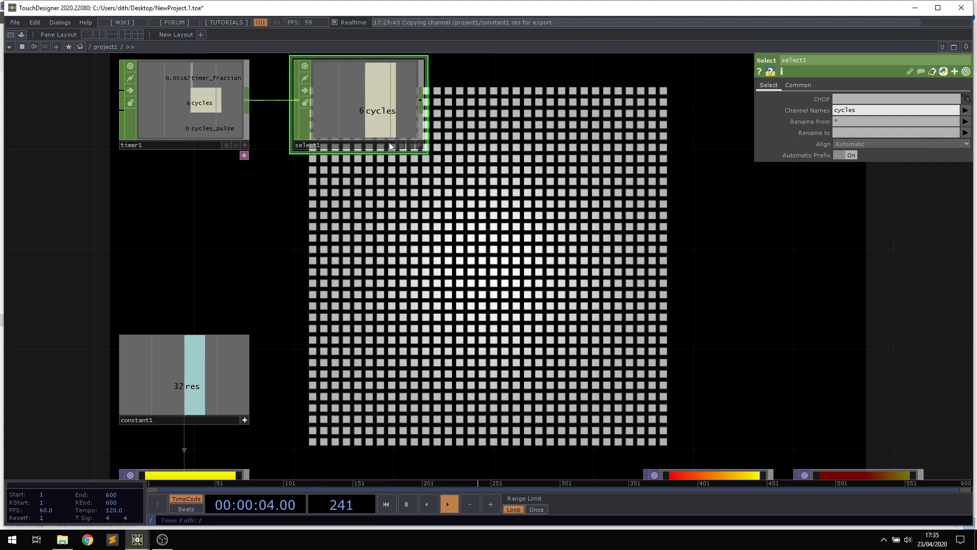
pyautogui.moveTo(199, 173); pyautogui.dragTo(283, 168)
pyautogui.moveTo(469, 216); pyautogui.dragTo(461, 248)
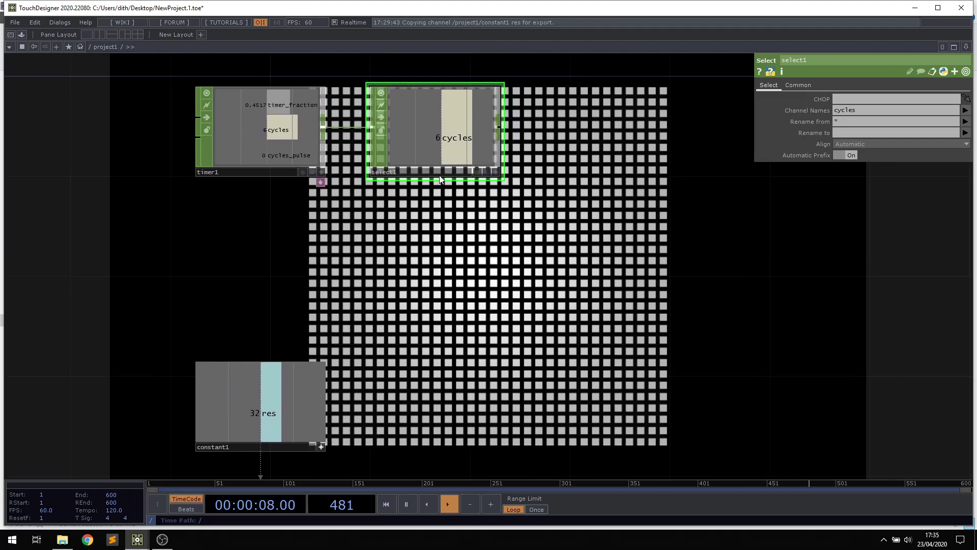
pyautogui.moveTo(418, 175); pyautogui.dragTo(466, 172)
# Add a Text TOP between timer1 and constant1, positioned just above constant1.
pyautogui.moveTo(343, 218); pyautogui.dragTo(331, 169)
pyautogui.press('Tab')
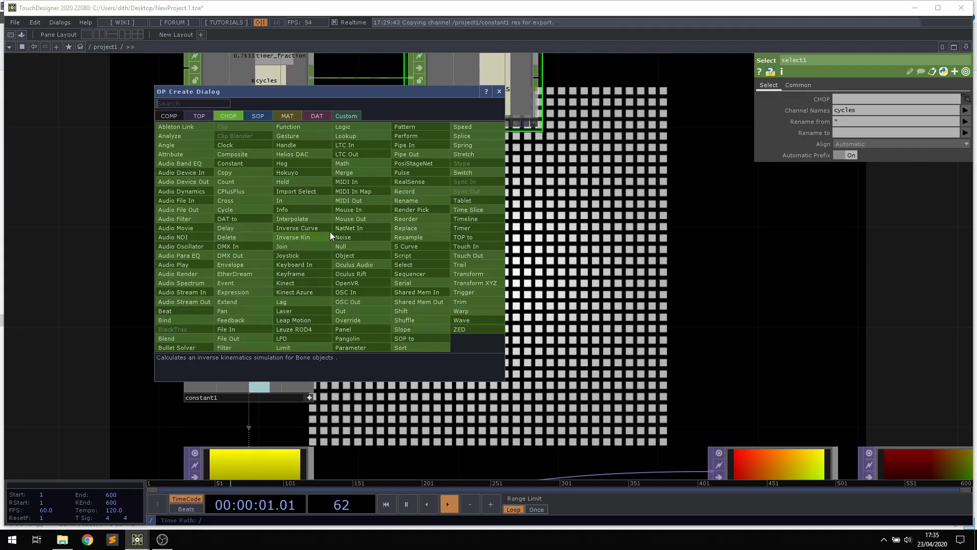
pyautogui.click(203, 113)
pyautogui.write('te')
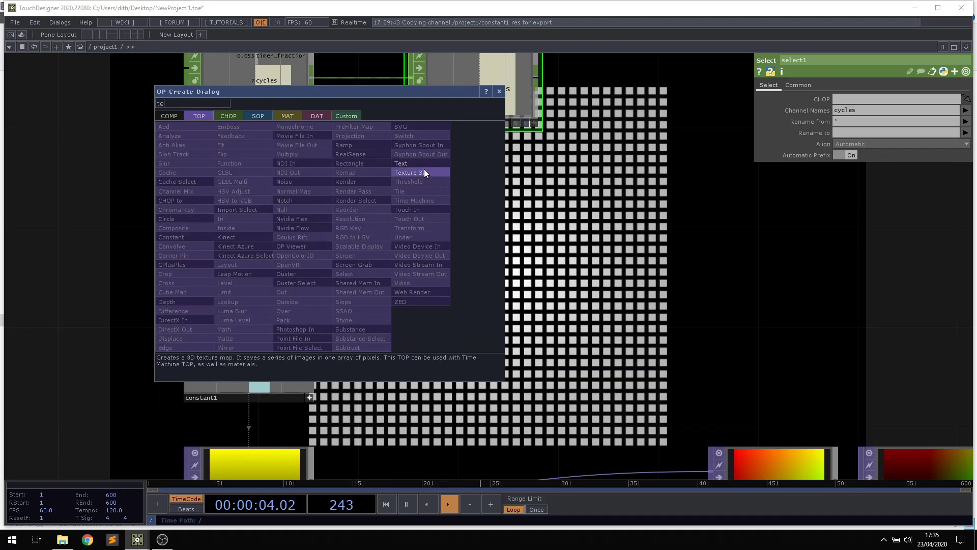
pyautogui.click(425, 172)
pyautogui.click(245, 216)
pyautogui.moveTo(261, 397); pyautogui.dragTo(255, 362)
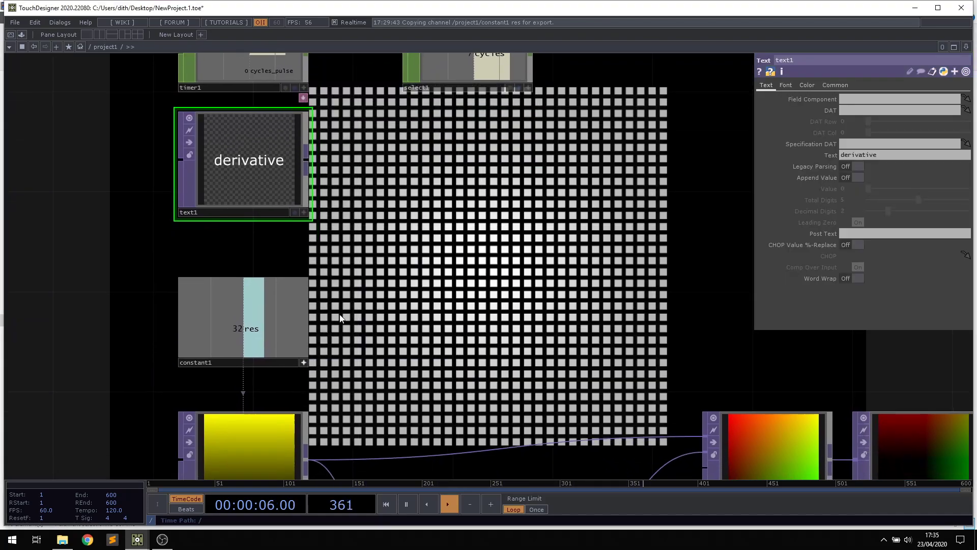
pyautogui.moveTo(407, 345); pyautogui.dragTo(402, 276)
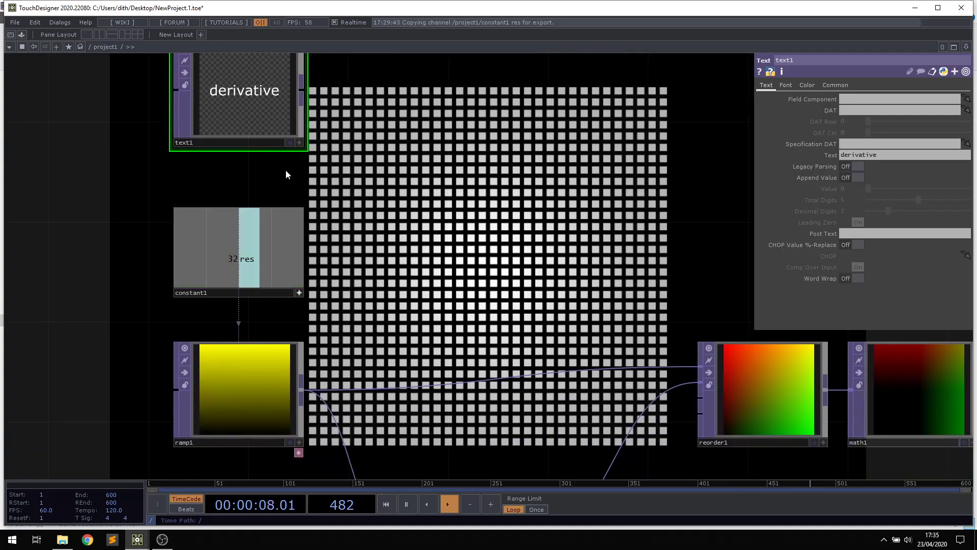
pyautogui.moveTo(259, 116); pyautogui.dragTo(253, 141)
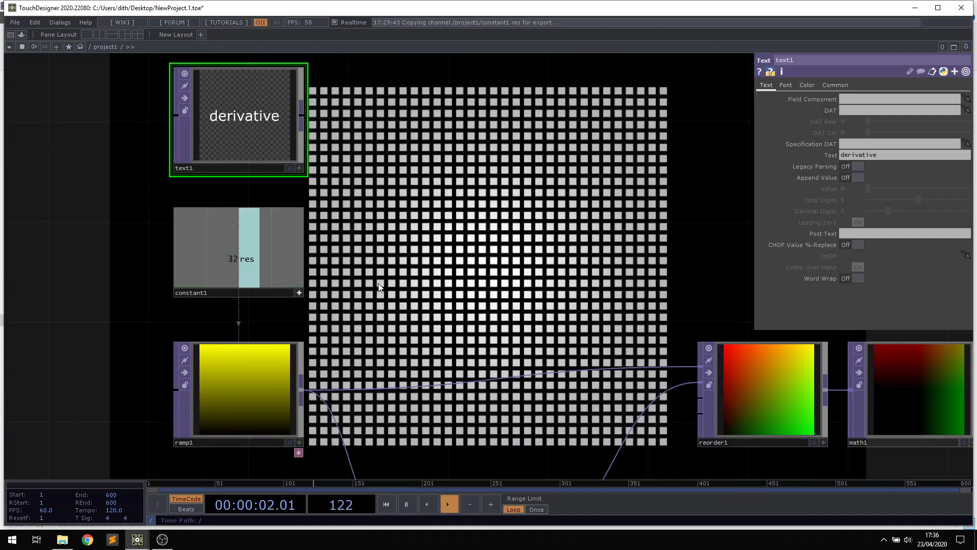
# Display pixel values in ramp1's viewer and examine its pixels, resolution and pixel format.
pyautogui.scroll(2, 380, 261)
pyautogui.moveTo(359, 268); pyautogui.dragTo(437, 247)
pyautogui.moveTo(421, 411); pyautogui.dragTo(423, 326)
pyautogui.moveTo(329, 421); pyautogui.dragTo(365, 354)
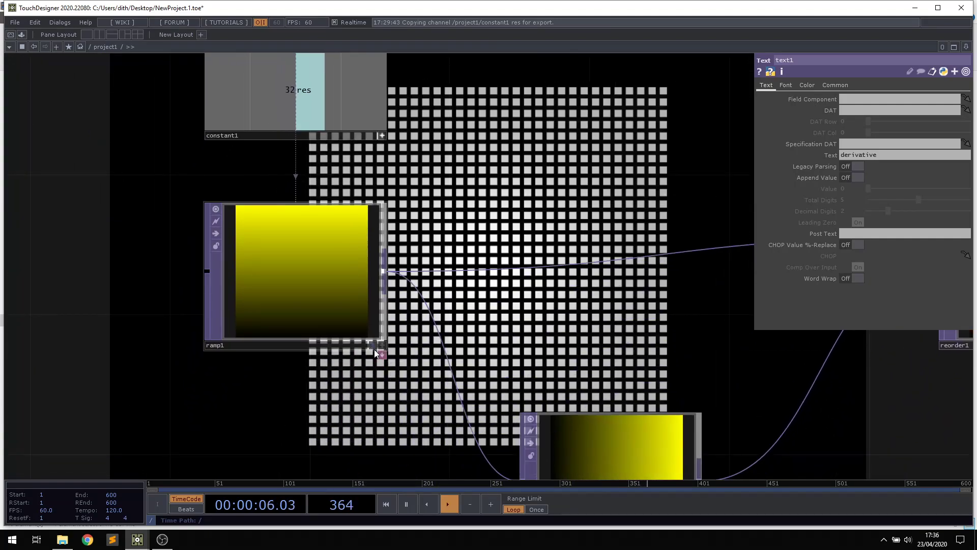
pyautogui.scroll(2, 322, 290)
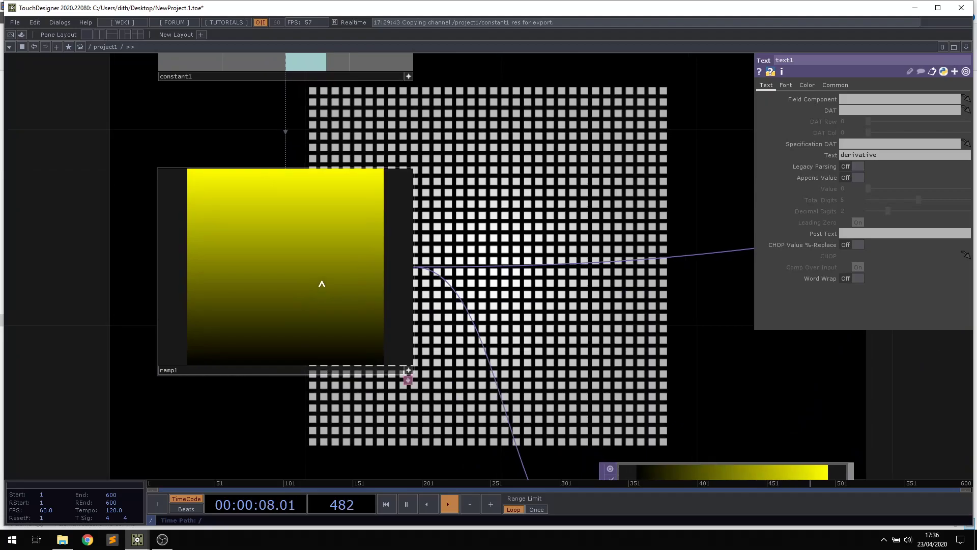
pyautogui.rightClick(329, 268)
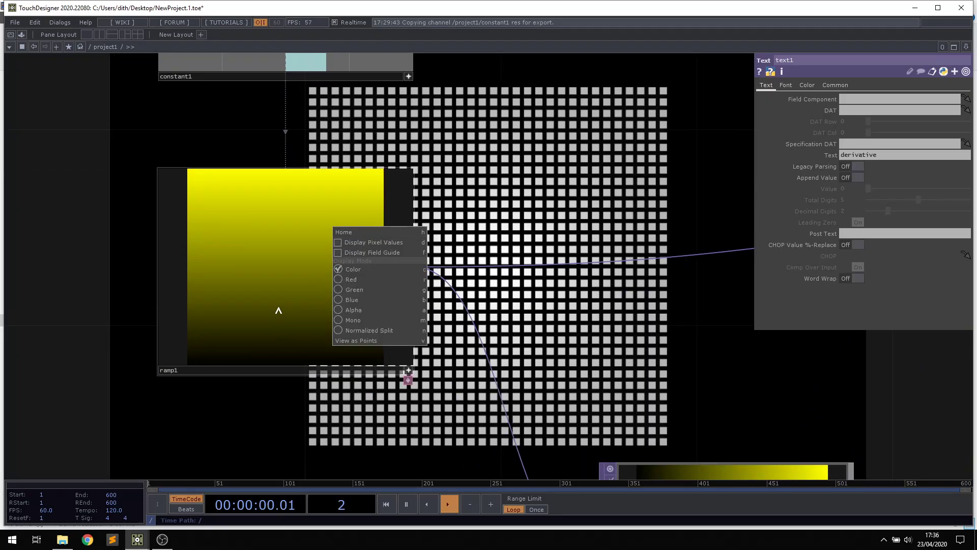
pyautogui.click(337, 243)
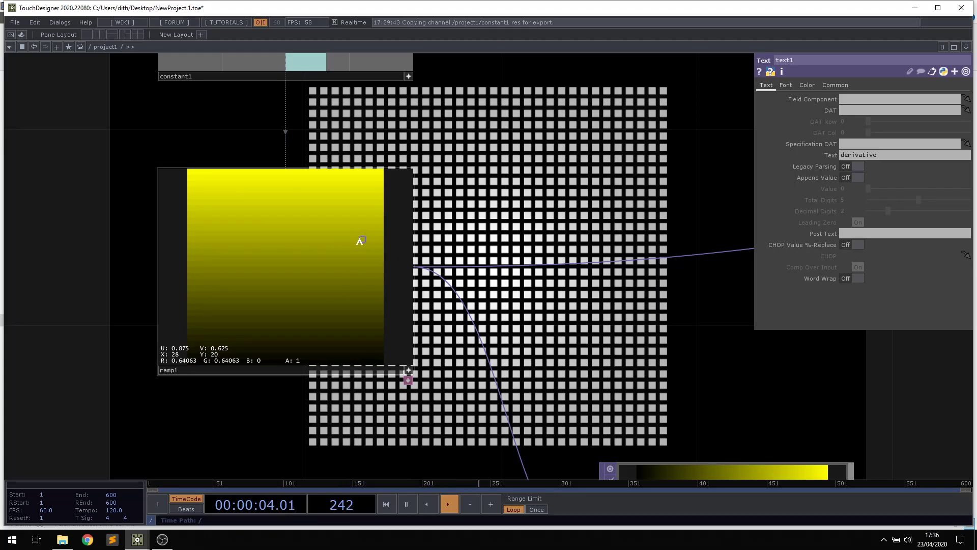
pyautogui.click(408, 370)
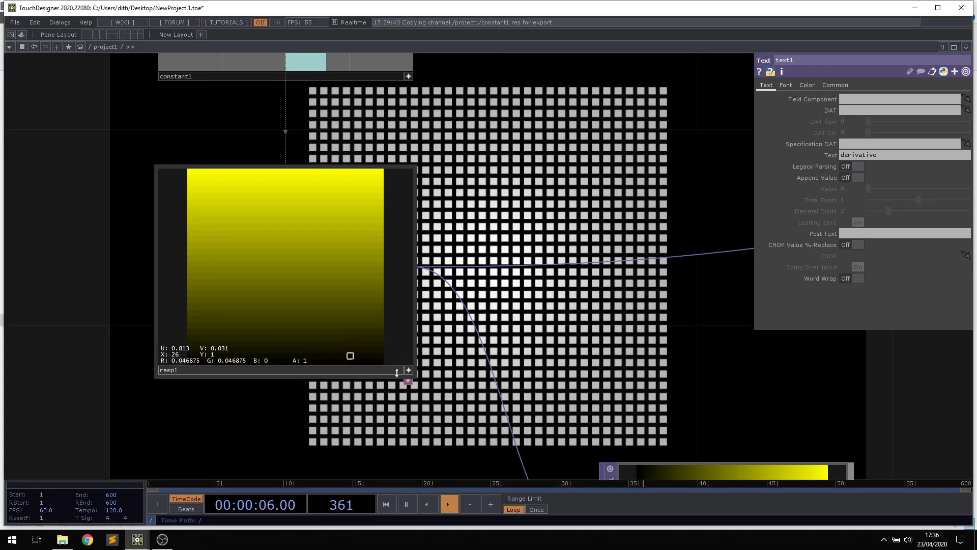
pyautogui.middleClick(315, 283)
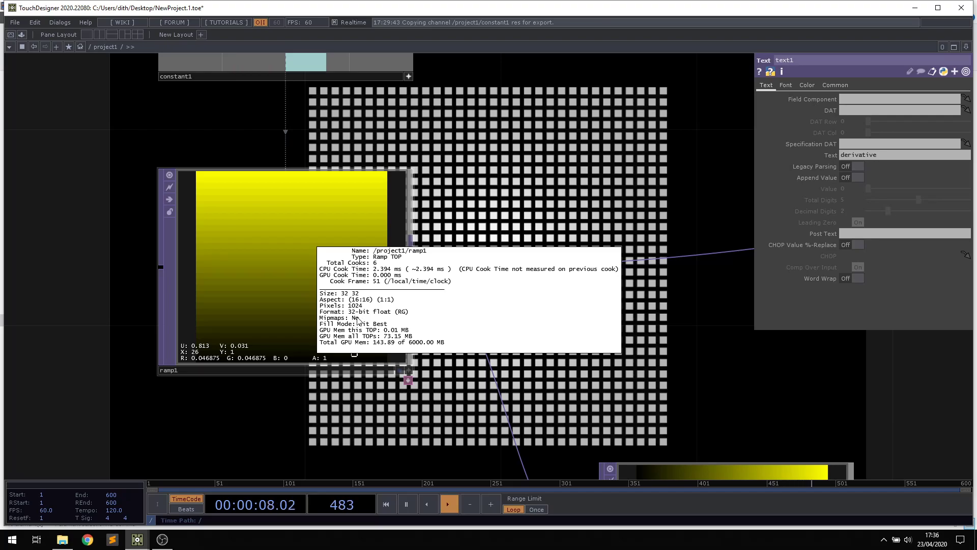
pyautogui.moveTo(545, 127); pyautogui.dragTo(455, 424)
pyautogui.scroll(-4, 448, 234)
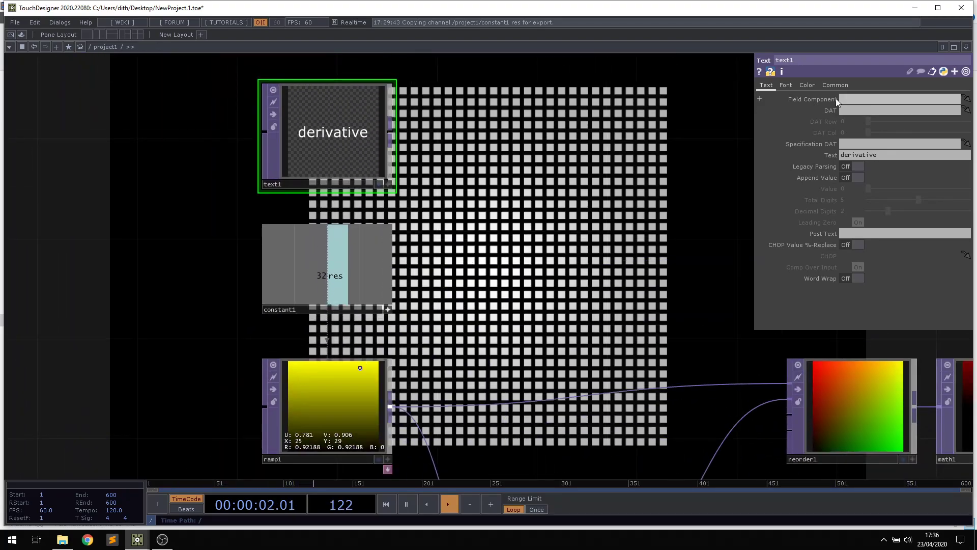
# Set text1's Pixel Format to 32-bit float (RGBA).
pyautogui.click(851, 86)
pyautogui.scroll(3, 475, 239)
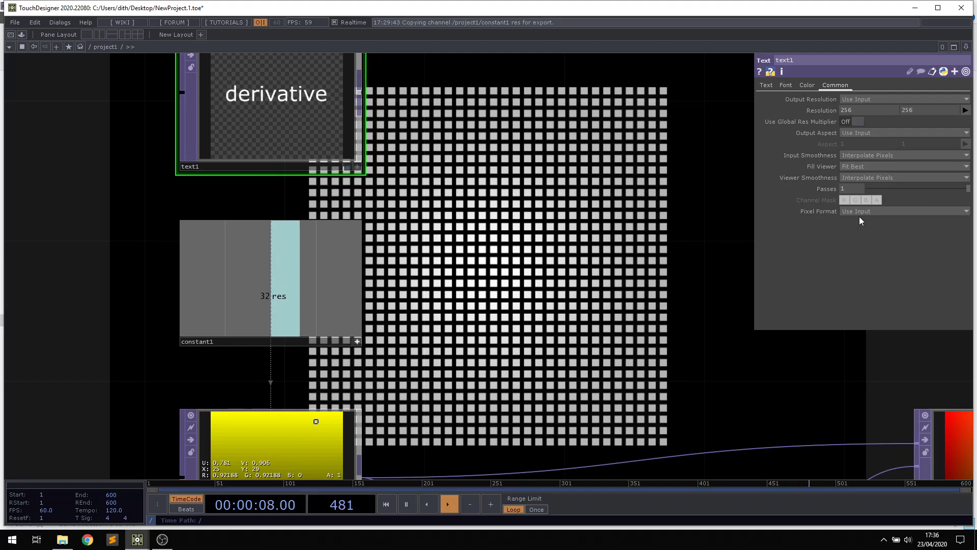
pyautogui.click(876, 210)
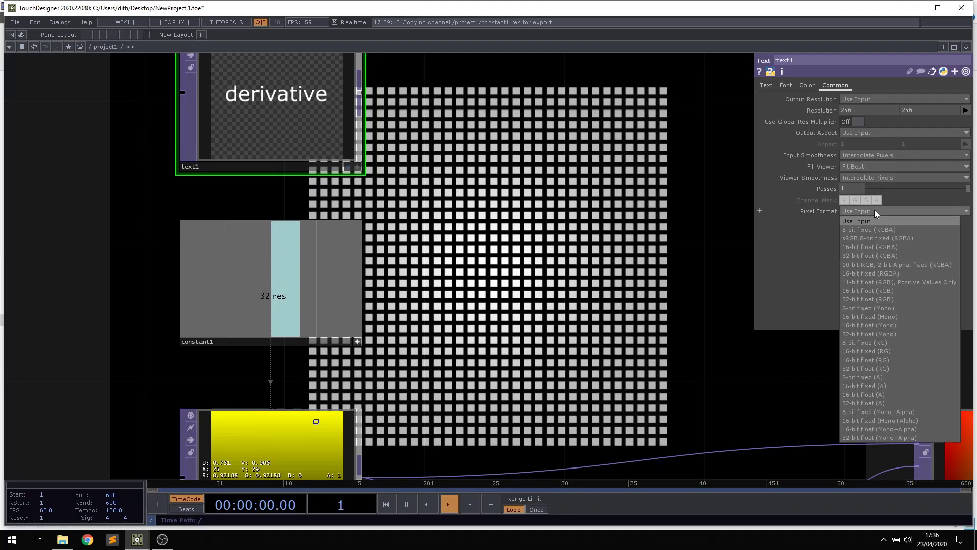
pyautogui.click(857, 255)
# Drive both of text1's Resolution values with a CHOP reference to constant1's res channel.
pyautogui.moveTo(424, 68); pyautogui.dragTo(414, 131)
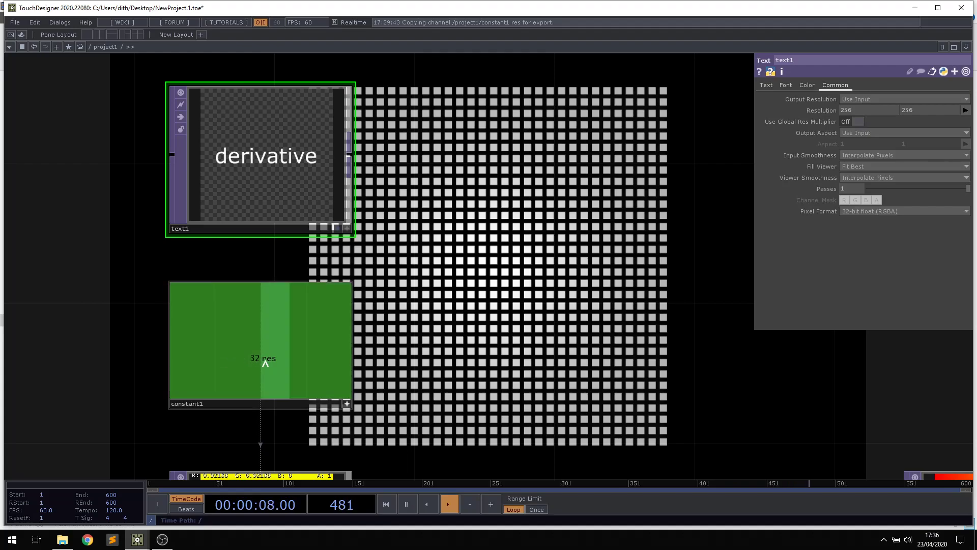
pyautogui.moveTo(826, 111); pyautogui.dragTo(828, 111)
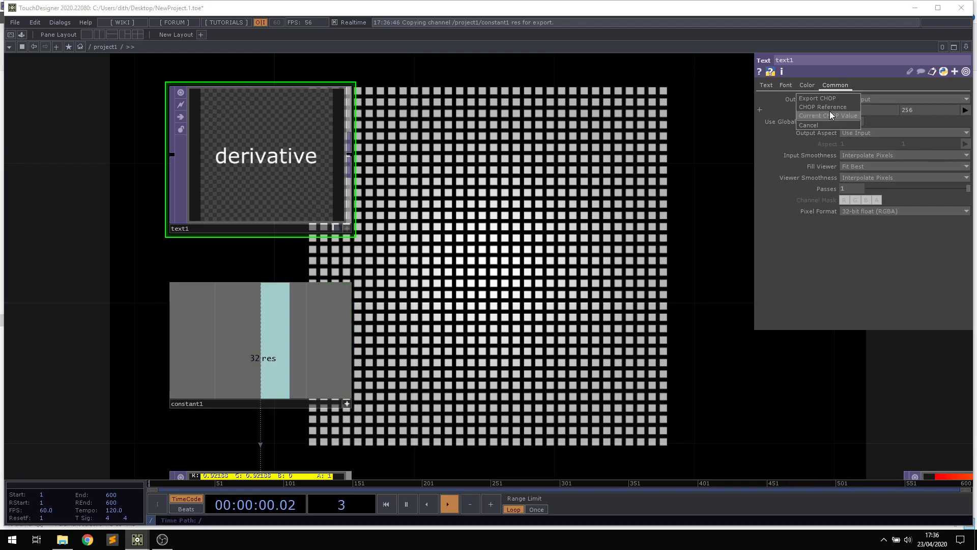
pyautogui.click(831, 108)
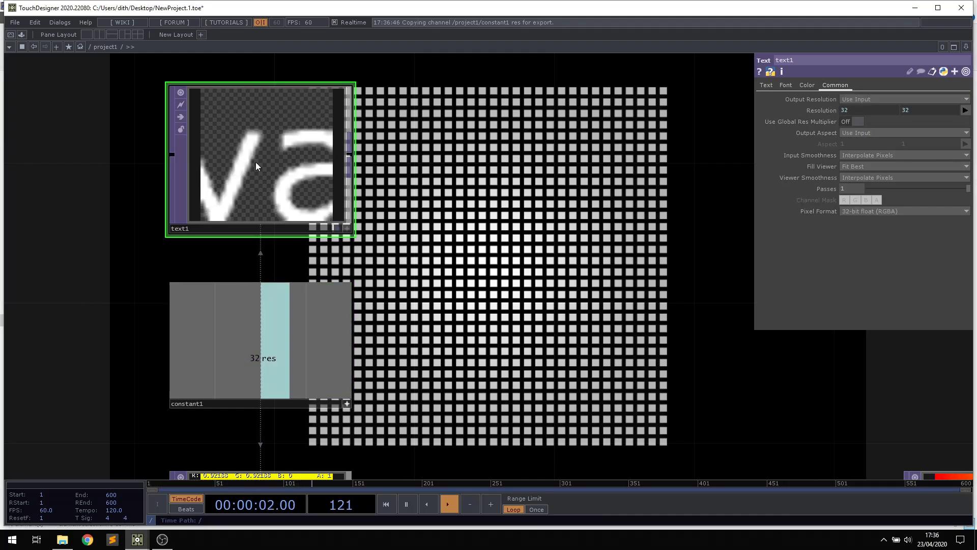
# Drive text1's Text parameter with a CHOP reference to select1's cycles channel.
pyautogui.click(766, 86)
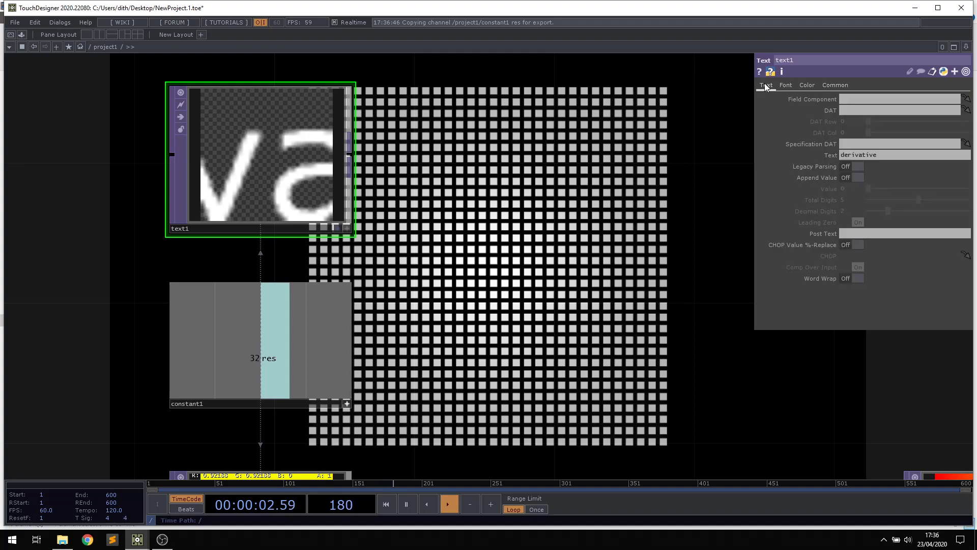
pyautogui.doubleClick(884, 156)
pyautogui.moveTo(519, 102); pyautogui.dragTo(394, 225)
pyautogui.moveTo(392, 106); pyautogui.dragTo(376, 151)
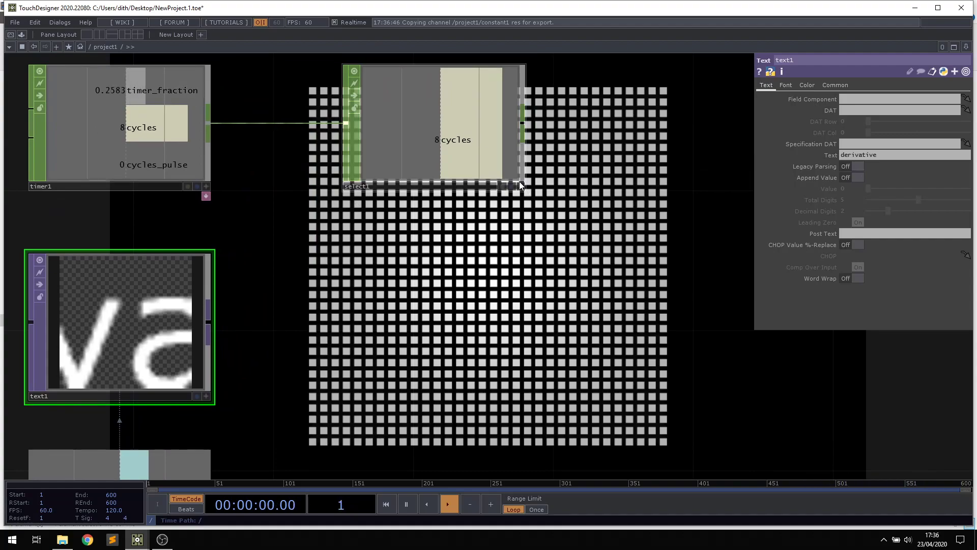
pyautogui.moveTo(436, 131); pyautogui.dragTo(857, 158)
pyautogui.click(860, 152)
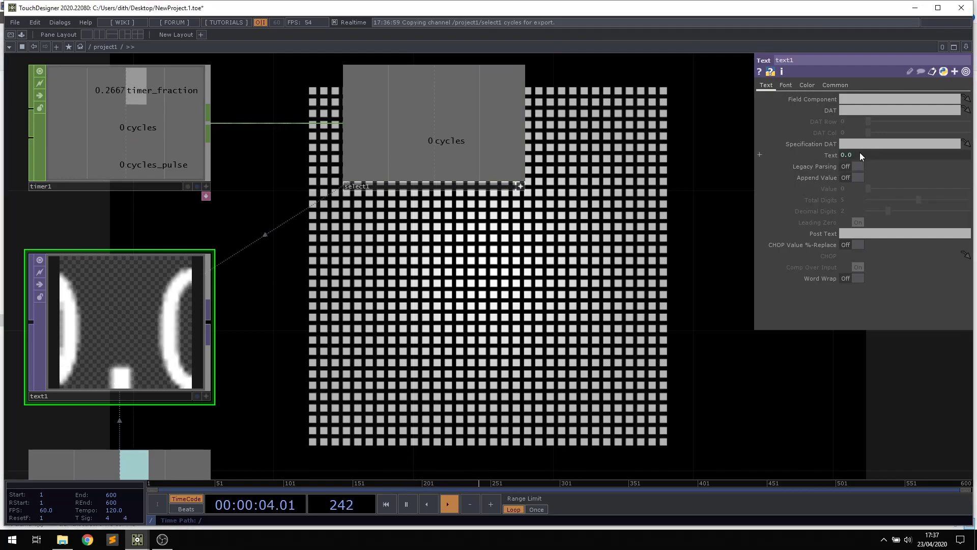
# Reduce text1's Font Size X to 11.8 so the whole number fits the frame.
pyautogui.moveTo(482, 336); pyautogui.dragTo(542, 287)
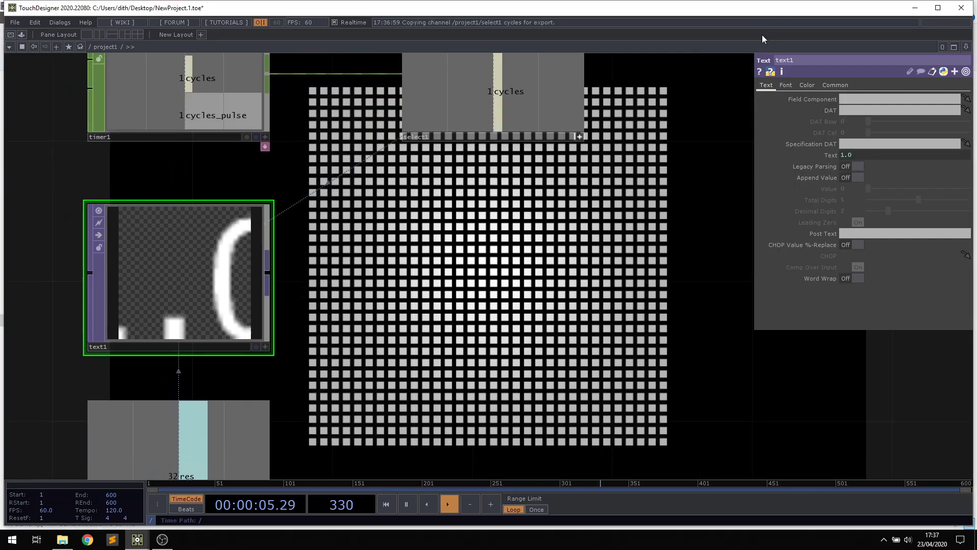
pyautogui.click(790, 84)
pyautogui.moveTo(891, 188); pyautogui.dragTo(878, 186)
pyautogui.moveTo(537, 323); pyautogui.dragTo(585, 305)
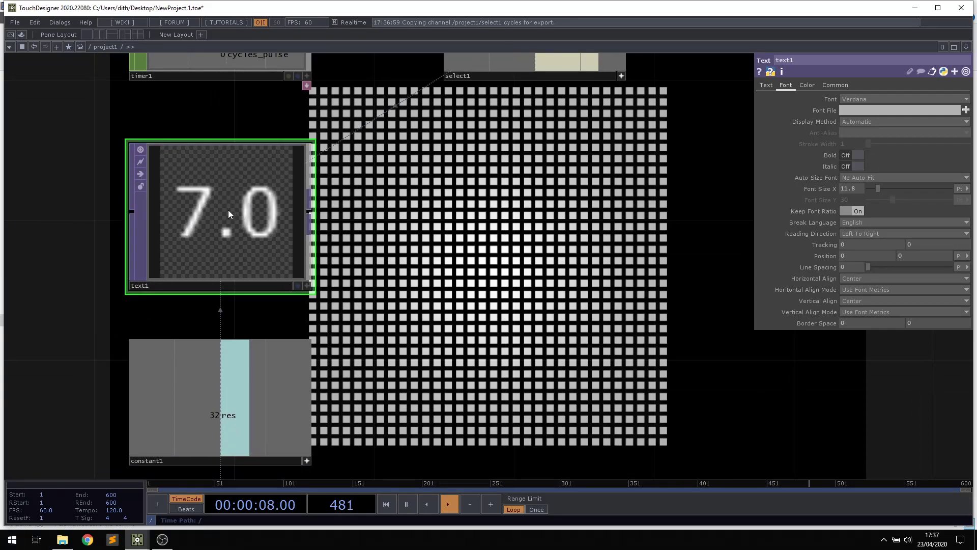
# Change text1's Text expression to int(op('select1')['cycles']) to display whole numbers.
pyautogui.click(773, 85)
pyautogui.click(820, 155)
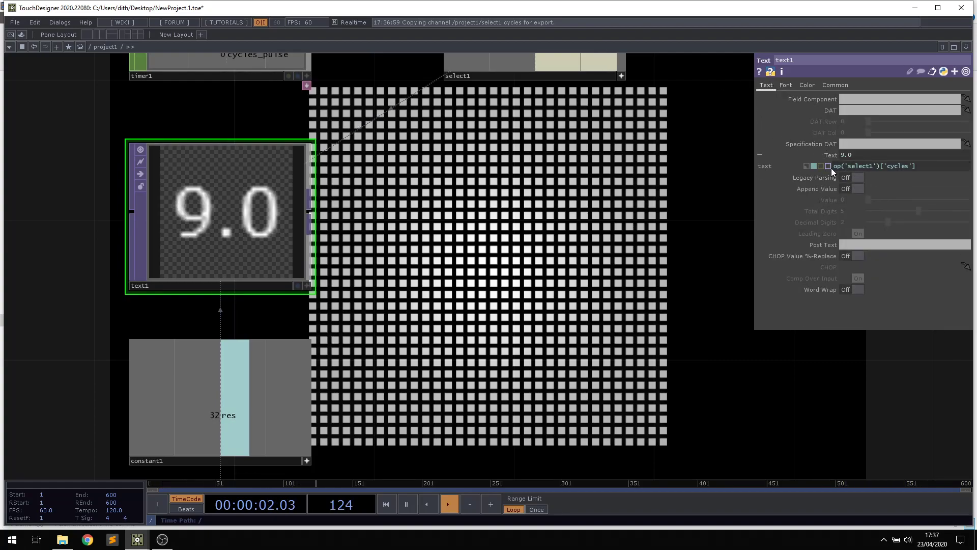
pyautogui.click(833, 167)
pyautogui.write('int(')
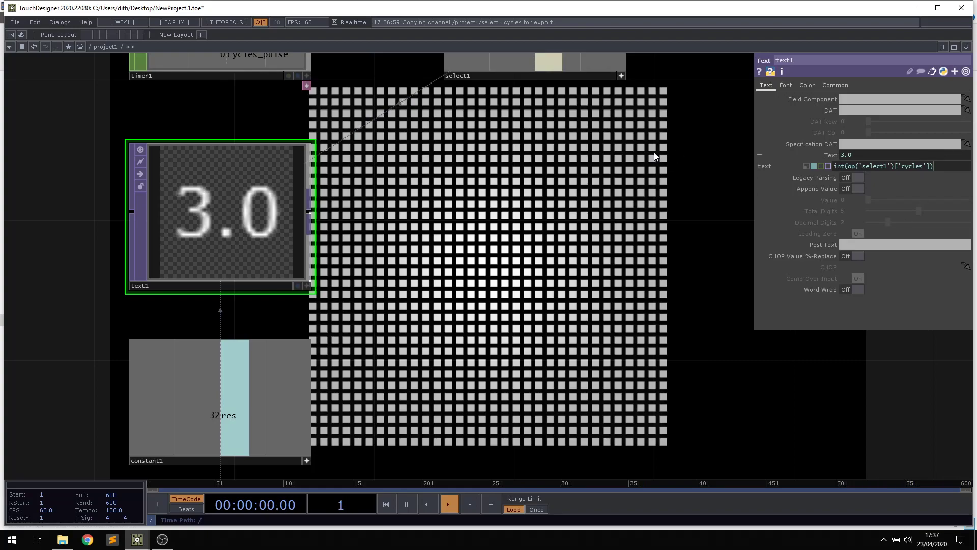
pyautogui.write(')')
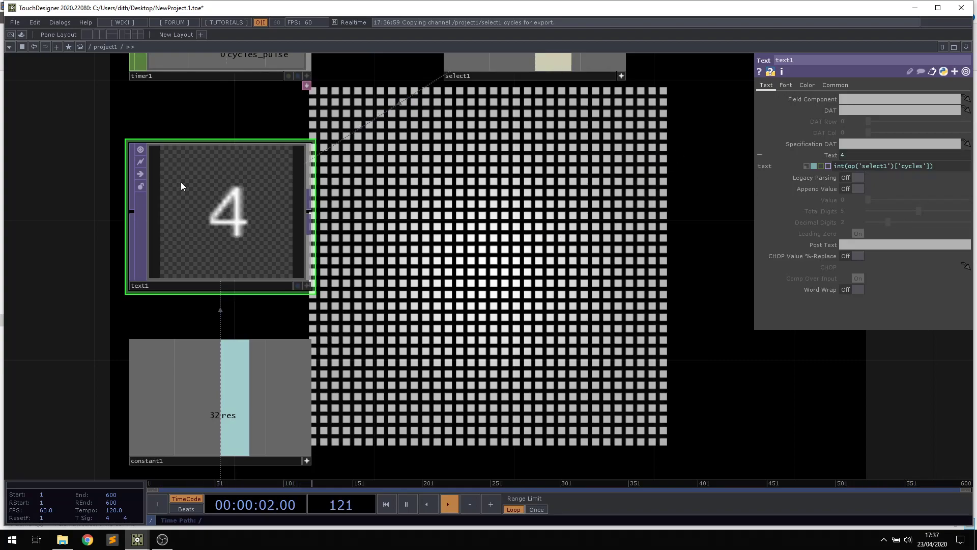
# Increase text1's Font Size X to 24.2 so the number fills the frame.
pyautogui.click(786, 86)
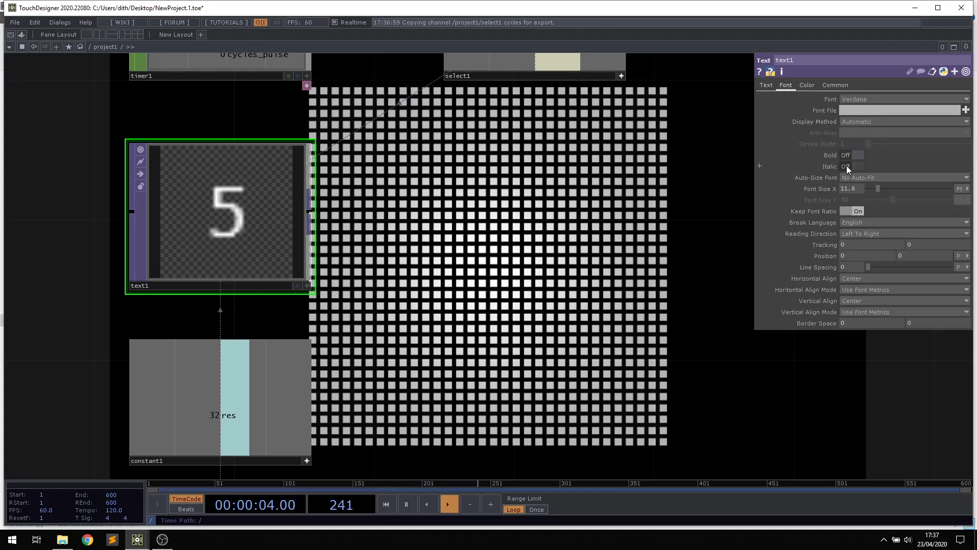
pyautogui.moveTo(877, 188); pyautogui.dragTo(888, 188)
pyautogui.moveTo(565, 195); pyautogui.dragTo(638, 160)
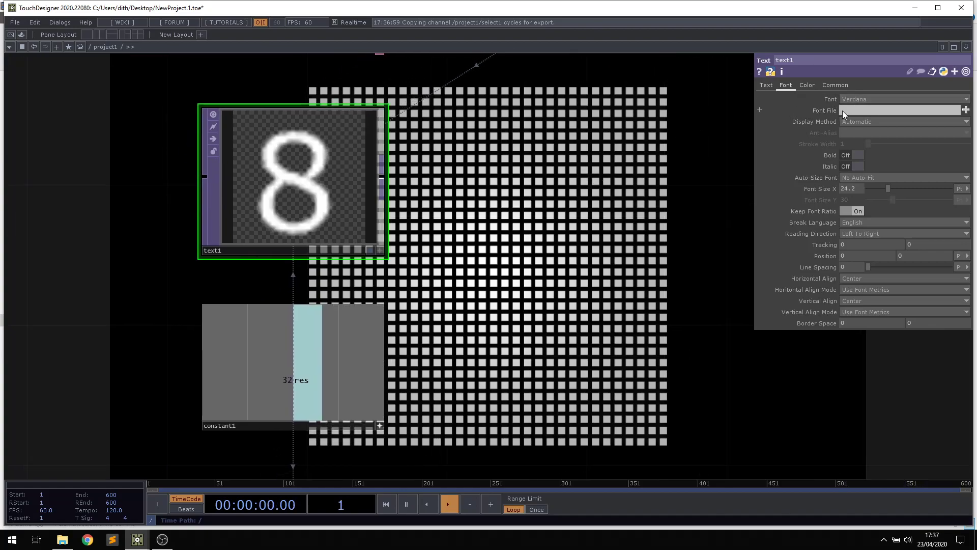
# Change text1's Font to Open Sans.
pyautogui.click(859, 99)
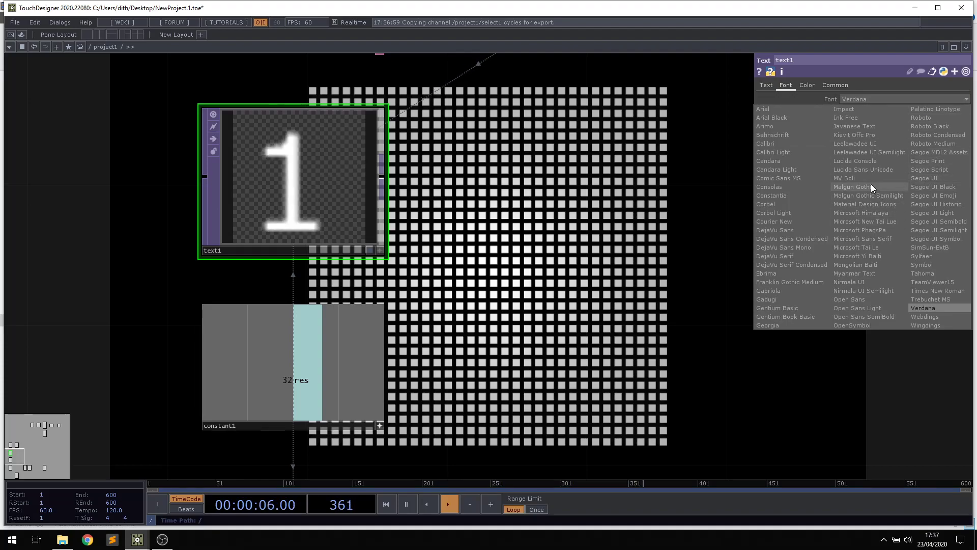
pyautogui.click(890, 99)
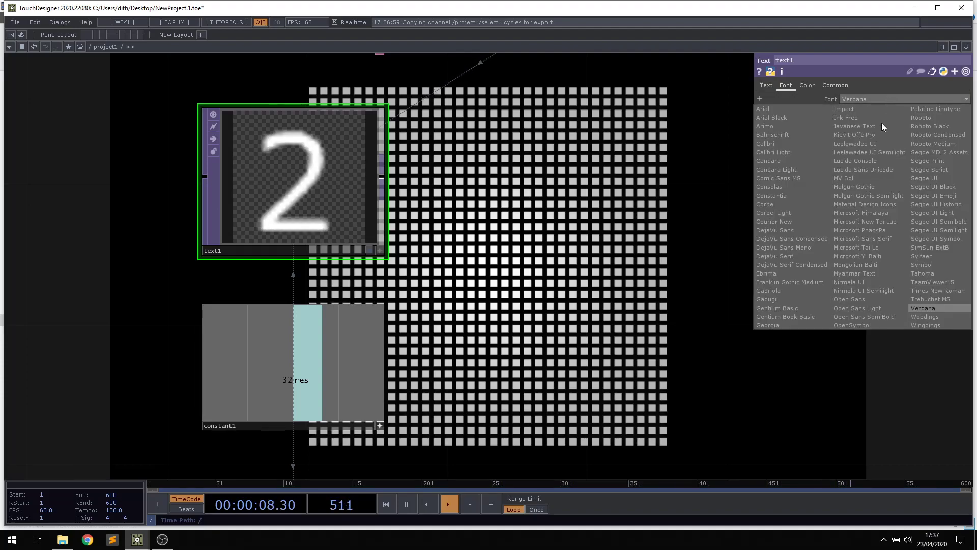
pyautogui.click(865, 299)
pyautogui.scroll(5, 243, 245)
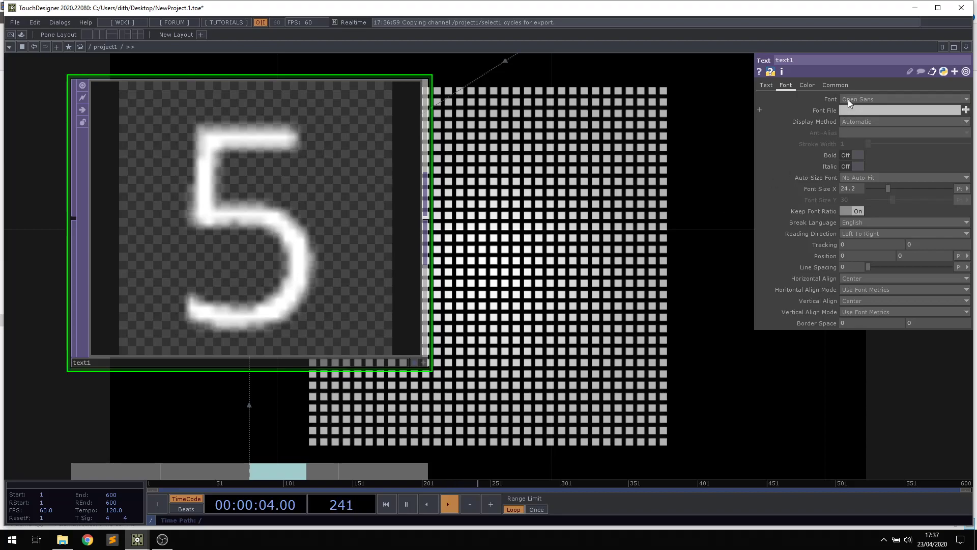
# Set text1's Input Smoothness and Viewer Smoothness to Nearest Pixel.
pyautogui.click(835, 85)
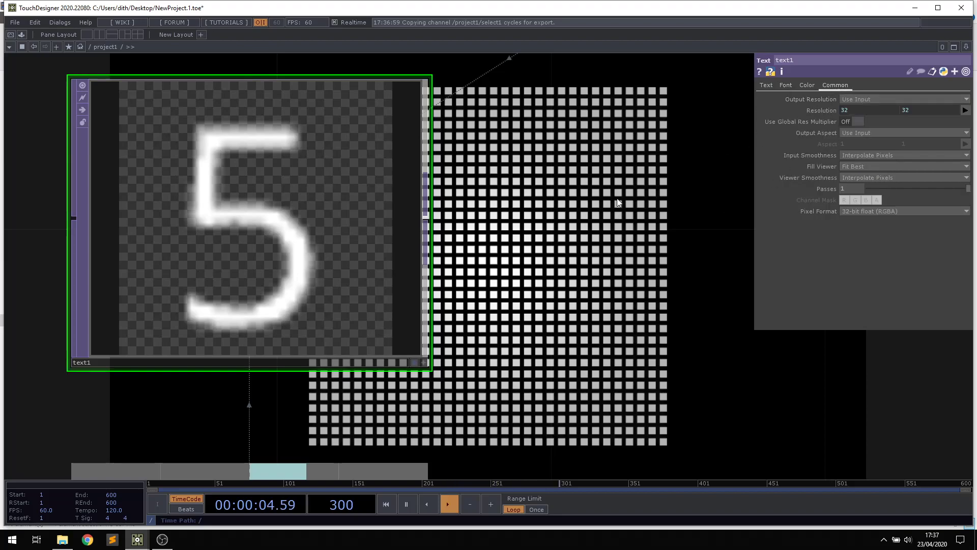
pyautogui.click(870, 156)
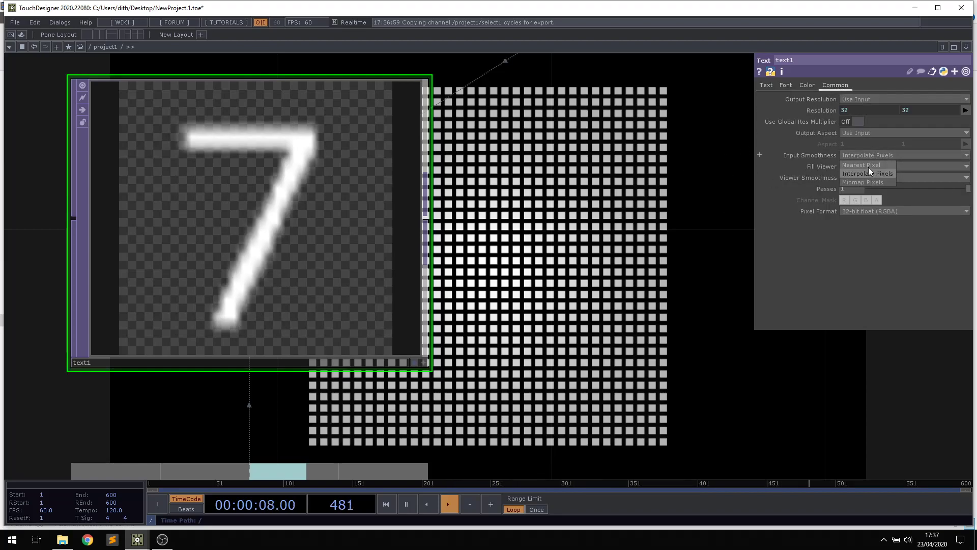
pyautogui.click(866, 165)
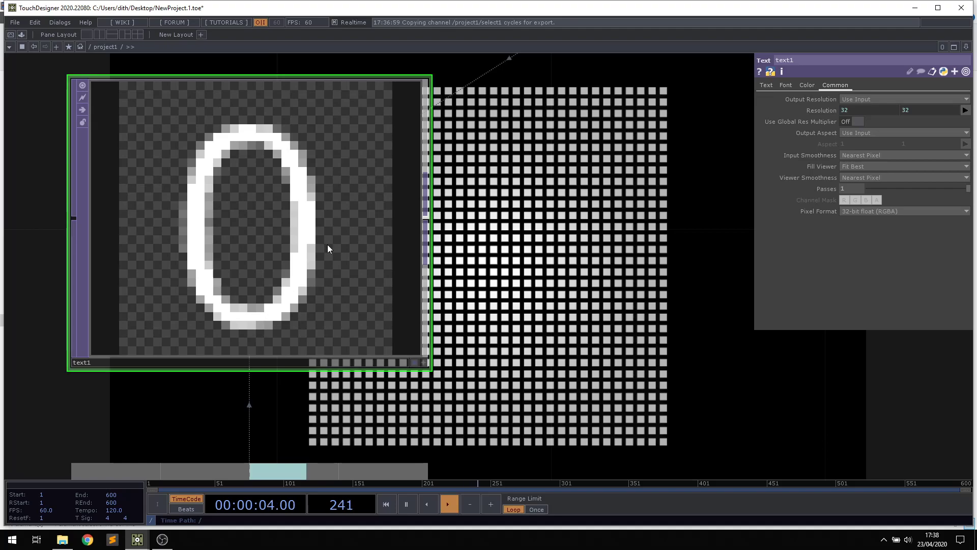
# Make text1's viewer active, turn on Display Pixel Values and inspect the grey pixels along the number's edges.
pyautogui.moveTo(601, 237); pyautogui.dragTo(307, 272)
pyautogui.scroll(-3, 504, 261)
pyautogui.scroll(3, 164, 259)
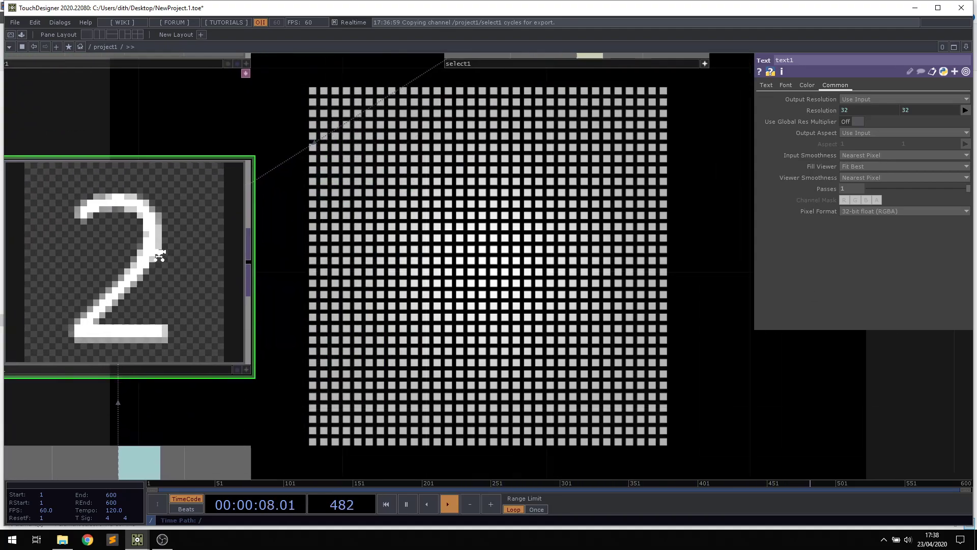
pyautogui.moveTo(405, 246); pyautogui.dragTo(583, 198)
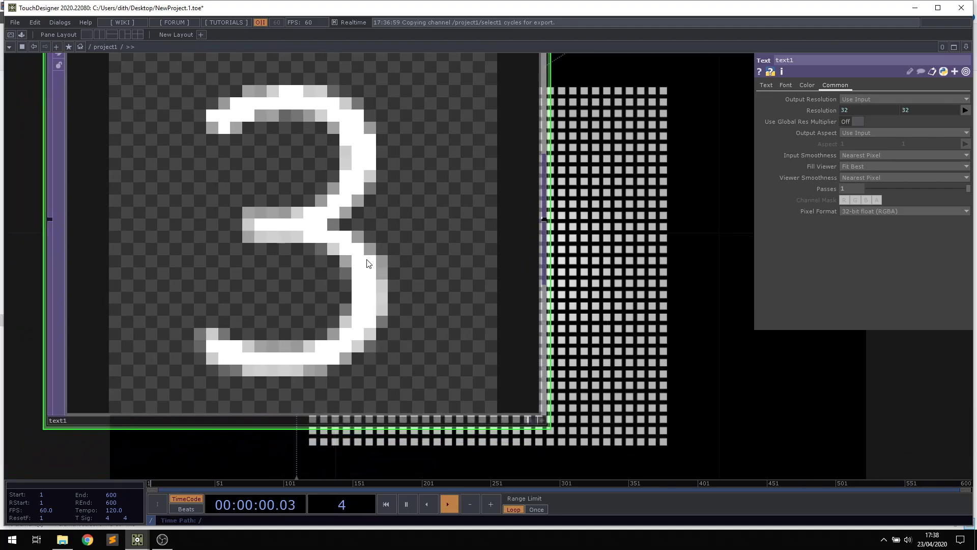
pyautogui.rightClick(439, 286)
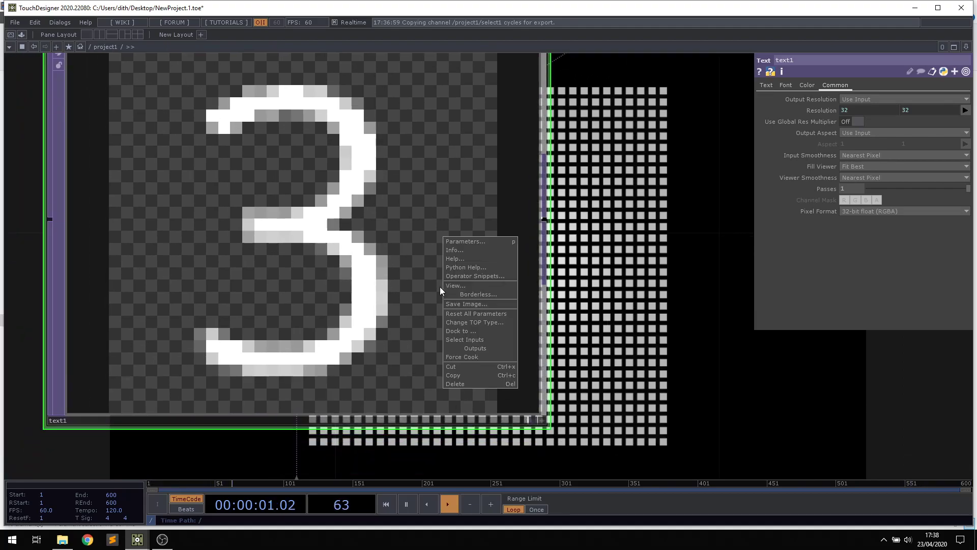
pyautogui.click(542, 420)
pyautogui.click(542, 420)
pyautogui.rightClick(362, 232)
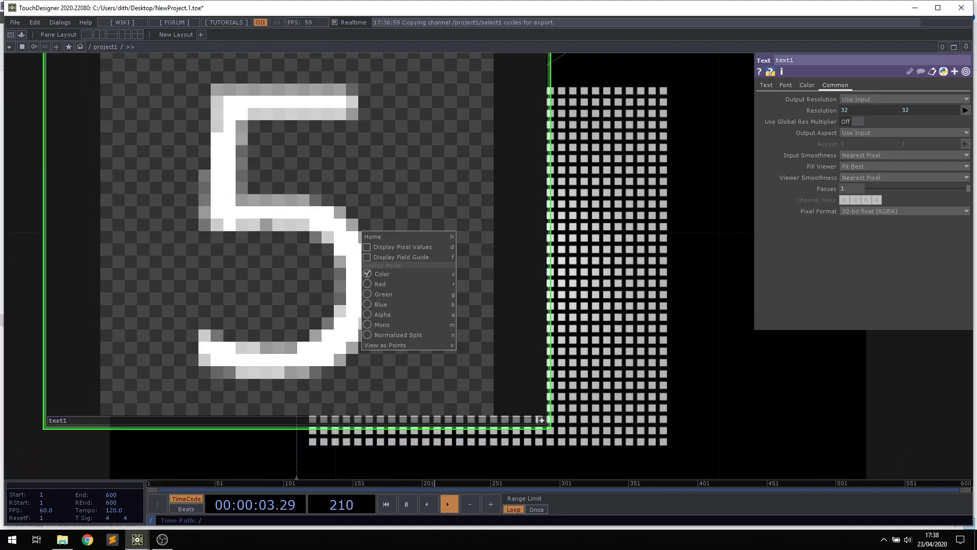
pyautogui.click(388, 246)
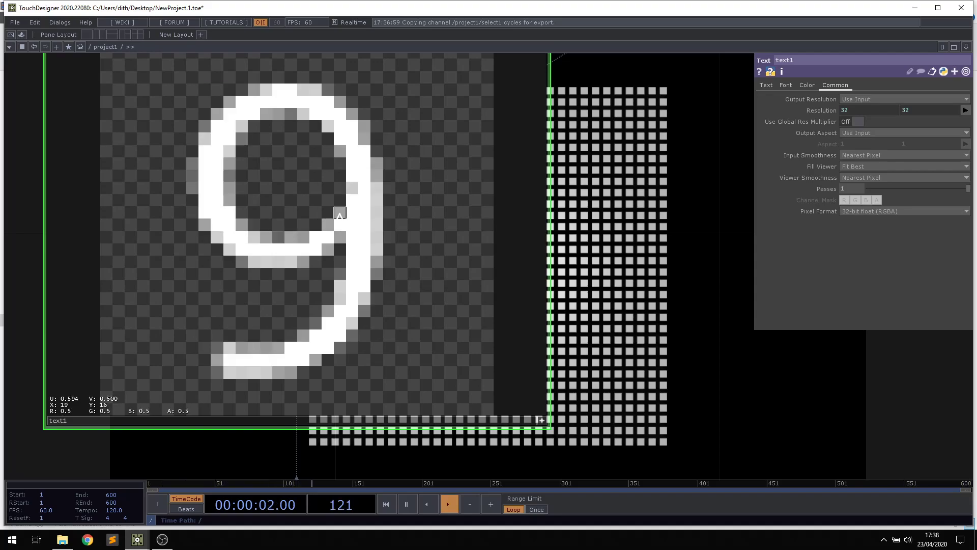
pyautogui.scroll(-5, 415, 224)
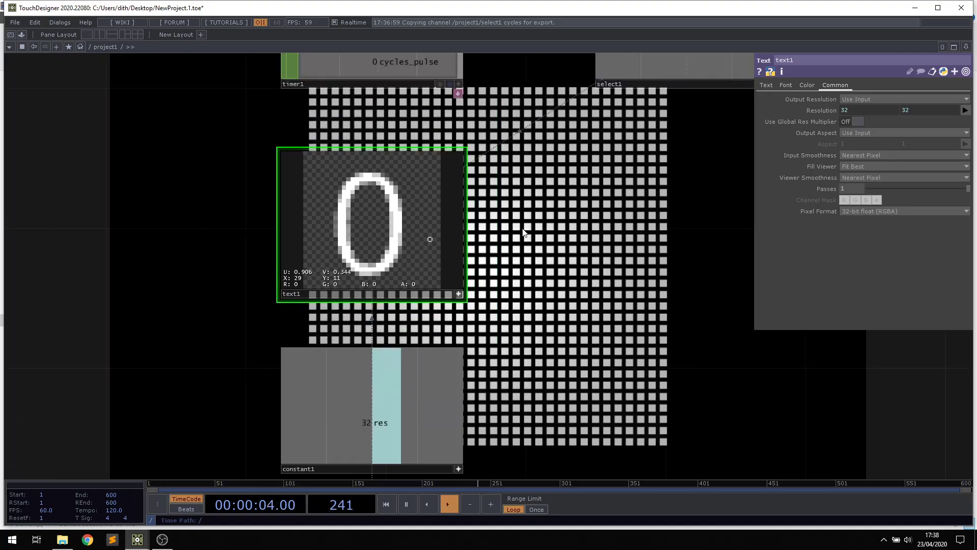
pyautogui.scroll(4, 514, 234)
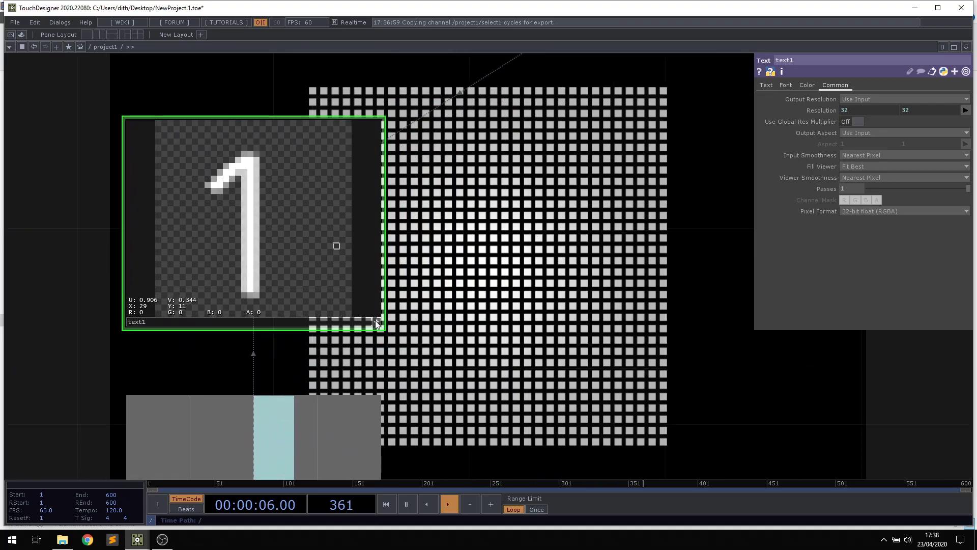
# Add a Threshold TOP fed by text1's output and place it beside text1.
pyautogui.rightClick(380, 224)
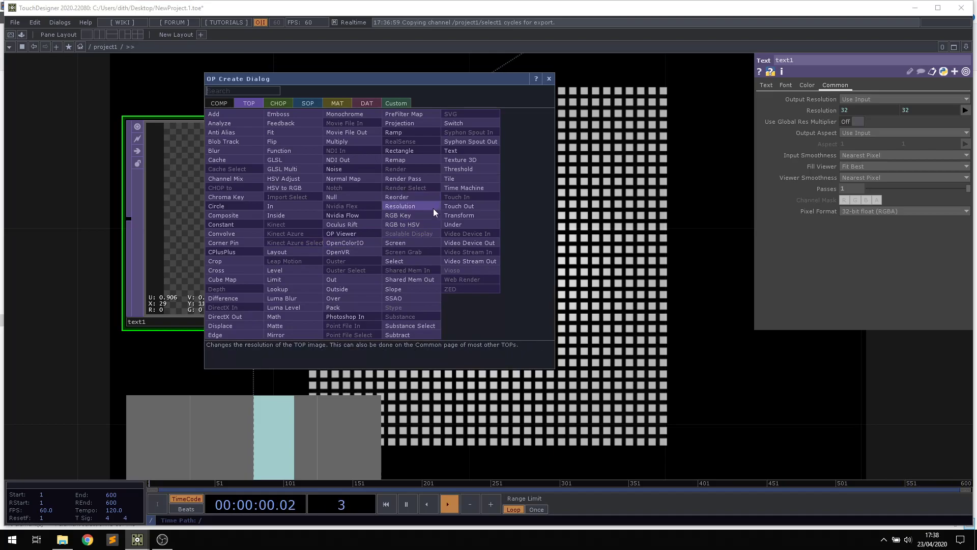
pyautogui.write('th')
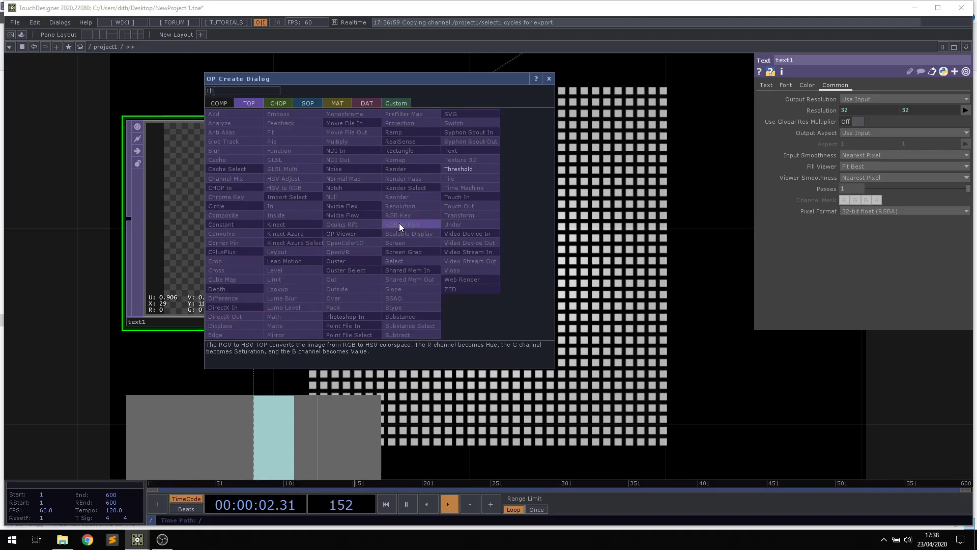
pyautogui.click(471, 170)
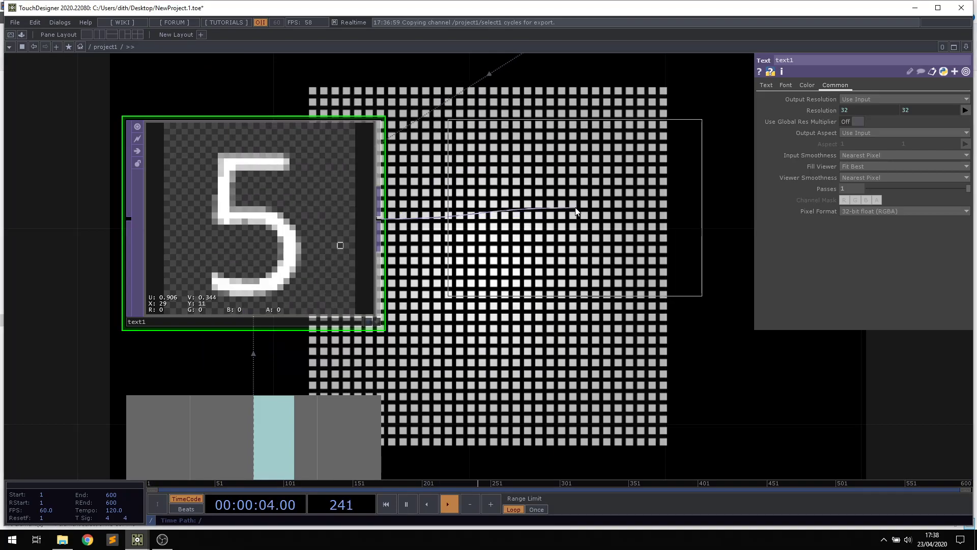
pyautogui.click(565, 222)
pyautogui.moveTo(559, 250); pyautogui.dragTo(491, 252)
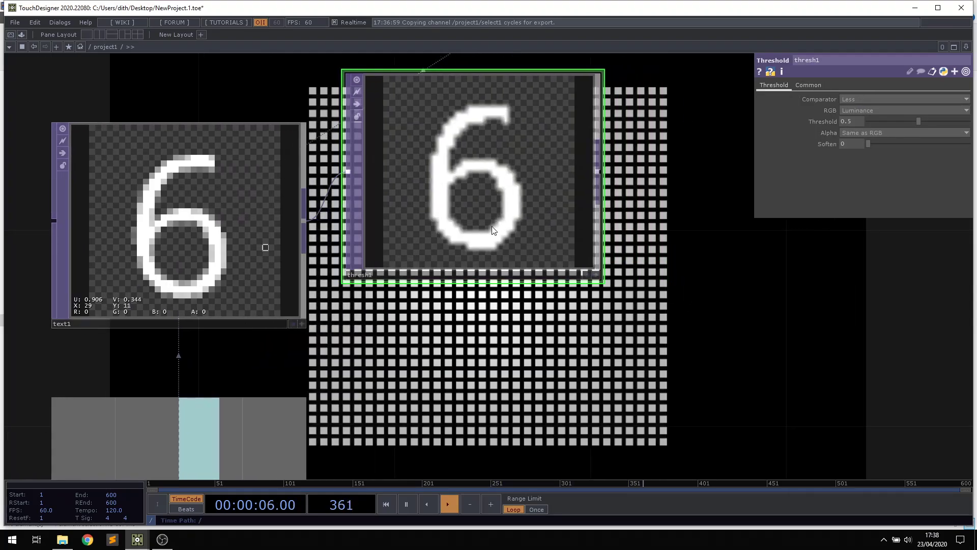
# Lower thresh1's Threshold to 0.076.
pyautogui.scroll(4, 509, 219)
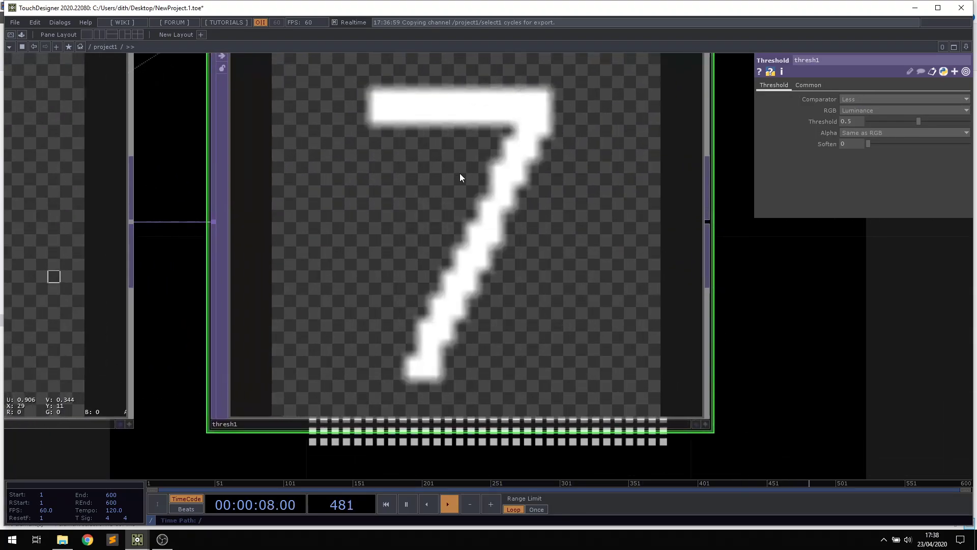
pyautogui.moveTo(811, 266); pyautogui.dragTo(775, 258)
pyautogui.scroll(-4, 776, 257)
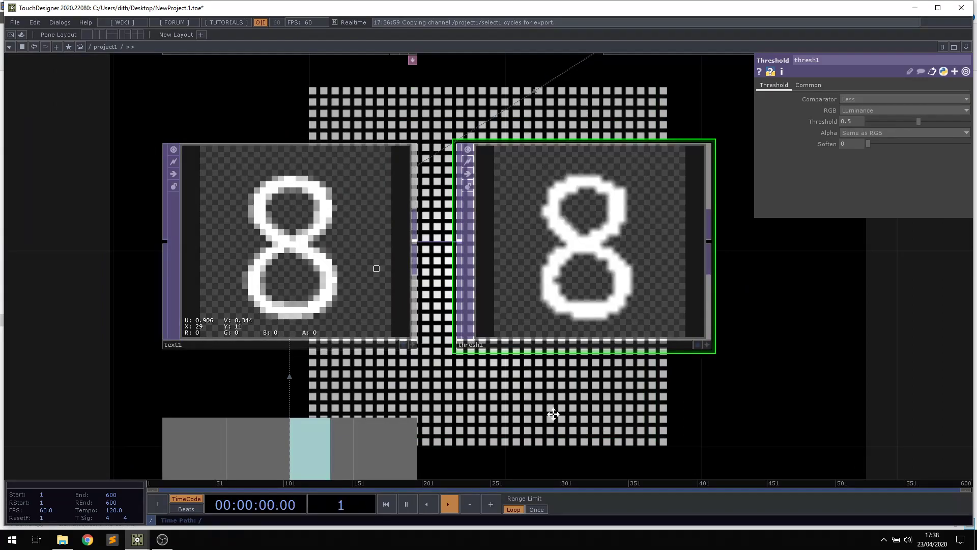
pyautogui.moveTo(568, 416); pyautogui.dragTo(496, 405)
pyautogui.moveTo(917, 121); pyautogui.dragTo(860, 130)
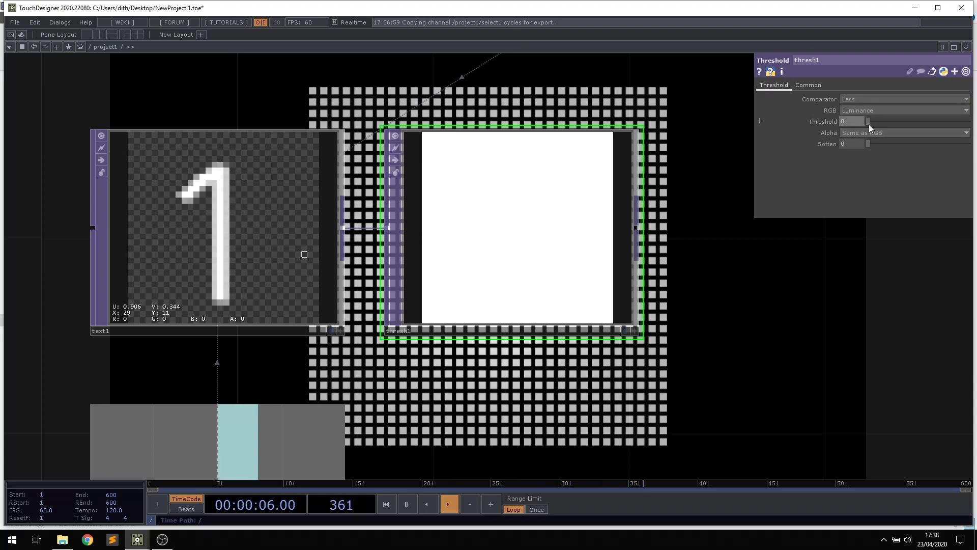
pyautogui.moveTo(869, 124); pyautogui.dragTo(877, 124)
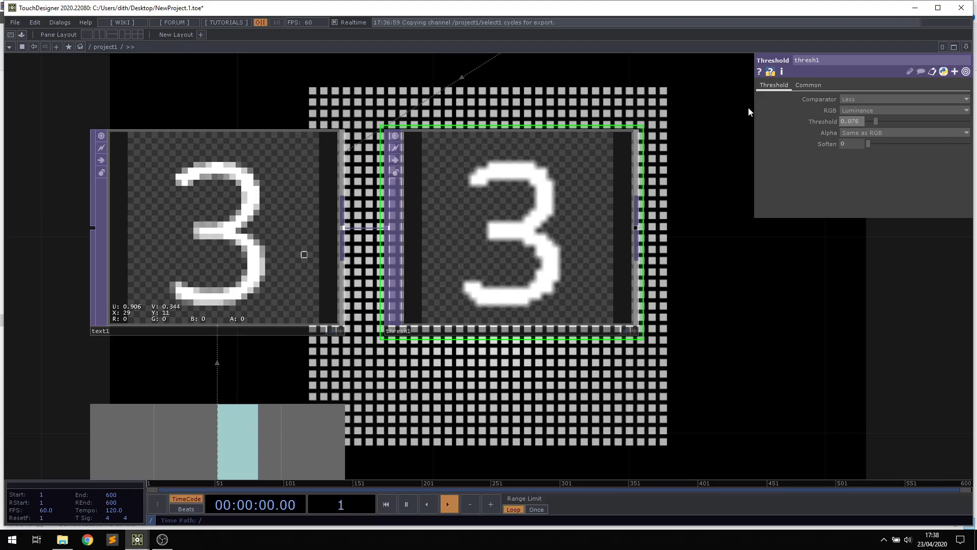
# Set thresh1's Input Smoothness and Viewer Smoothness to Nearest Pixel.
pyautogui.click(808, 84)
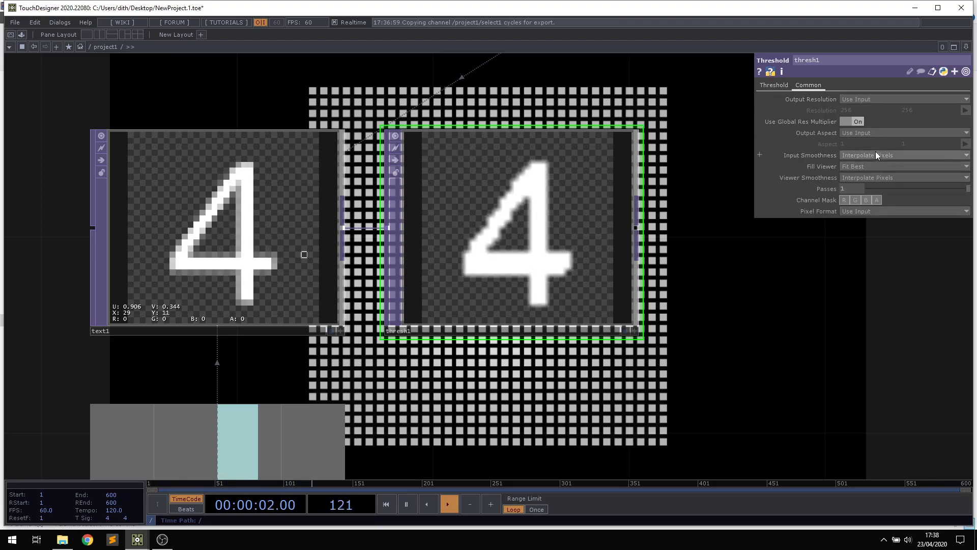
pyautogui.click(874, 151)
pyautogui.click(871, 160)
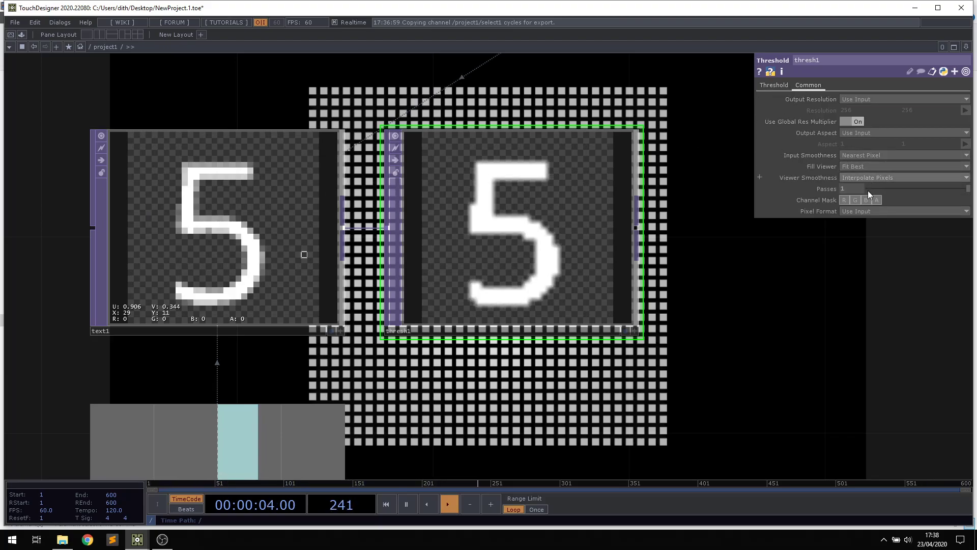
pyautogui.click(862, 176)
pyautogui.click(860, 186)
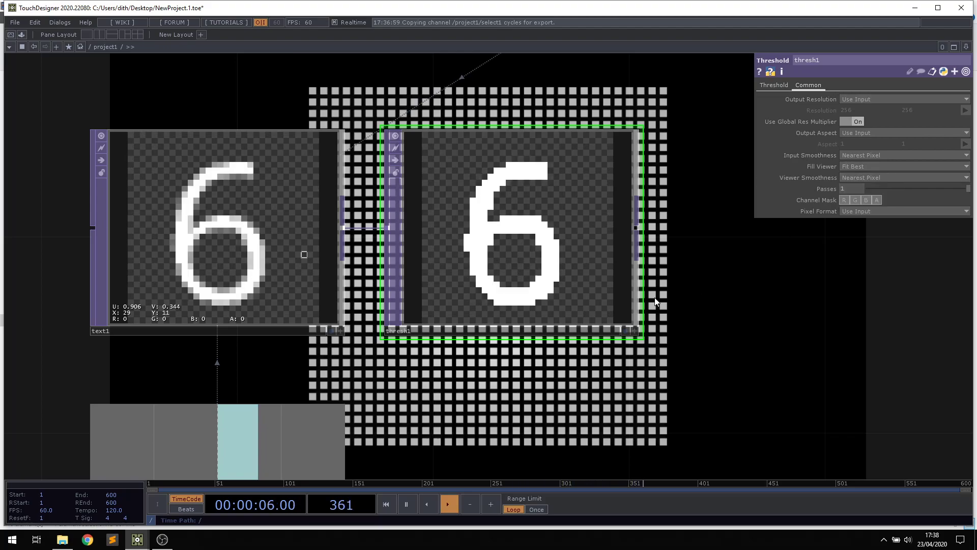
# Set thresh1's Threshold to 0.193.
pyautogui.scroll(2, 581, 223)
pyautogui.scroll(1, 582, 224)
pyautogui.scroll(-4, 670, 277)
pyautogui.moveTo(722, 295); pyautogui.dragTo(579, 257)
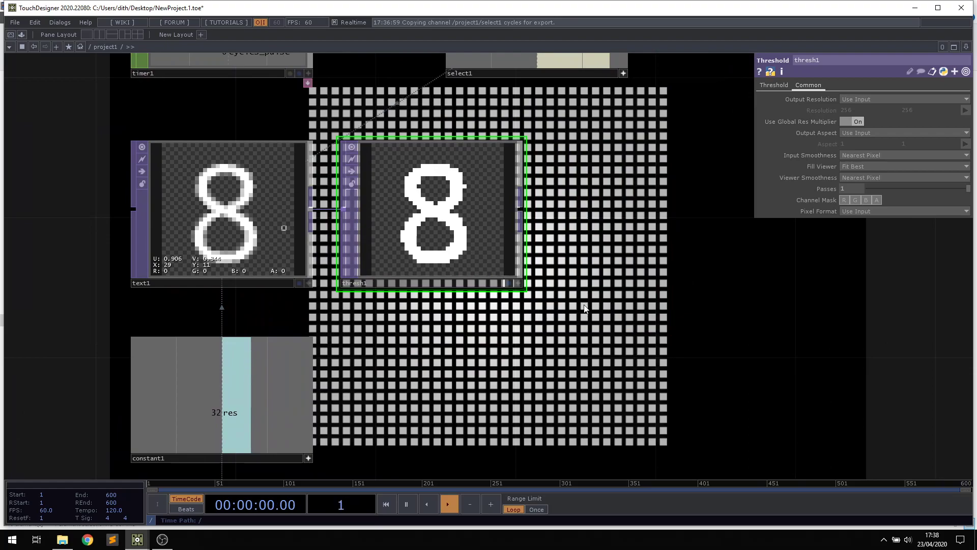
pyautogui.moveTo(626, 278); pyautogui.dragTo(530, 233)
pyautogui.click(773, 86)
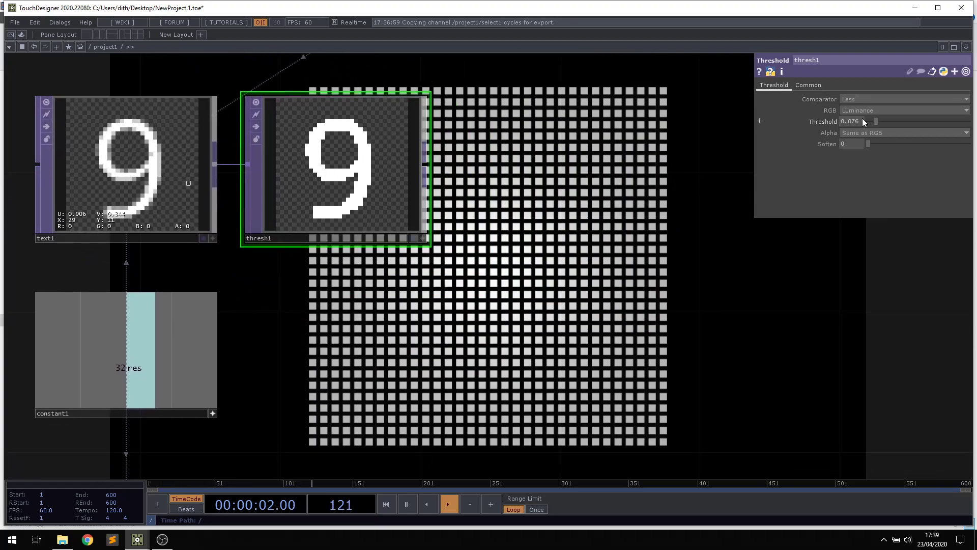
pyautogui.moveTo(881, 122); pyautogui.dragTo(888, 122)
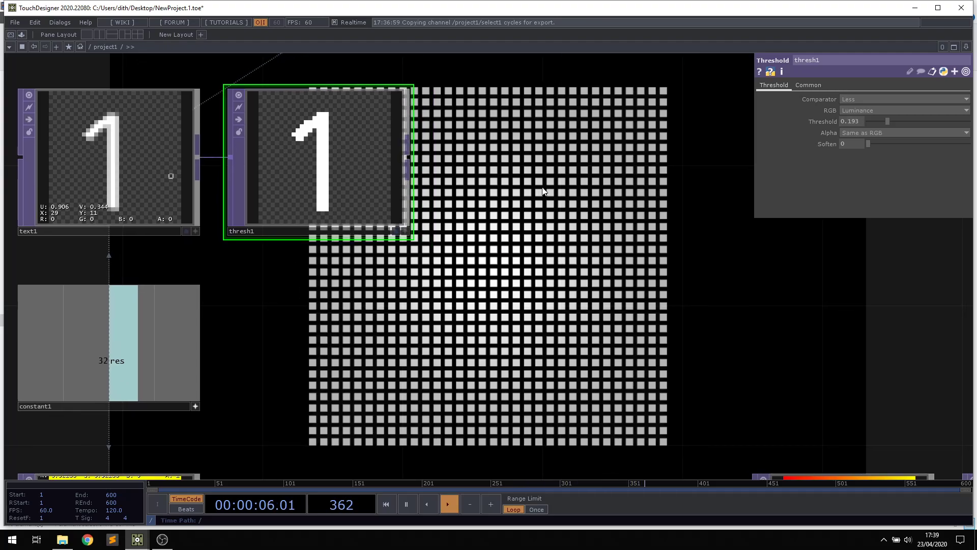
# Move reorder1 and math1 closer to ramp1 and flip1 to free space in the chain after math1.
pyautogui.scroll(-2, 544, 193)
pyautogui.moveTo(568, 228); pyautogui.dragTo(398, 120)
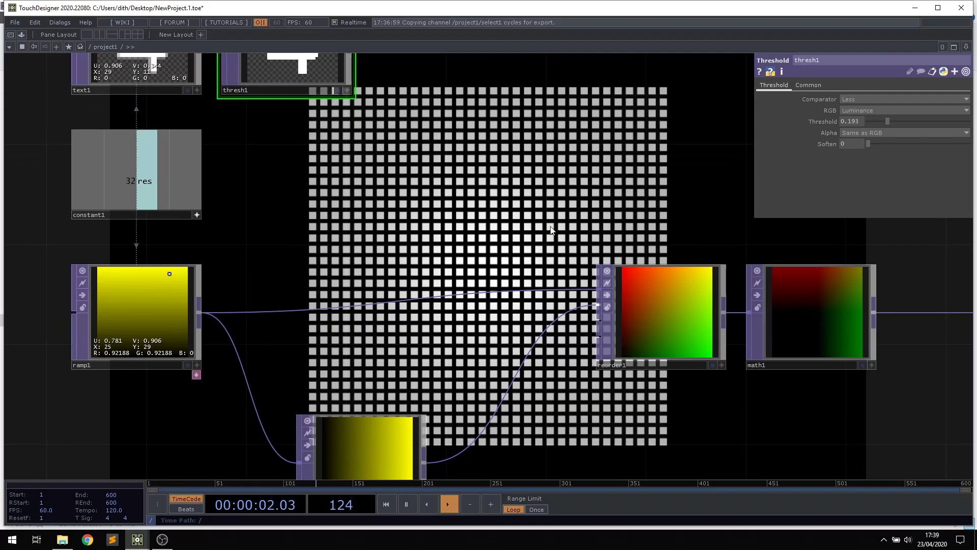
pyautogui.moveTo(380, 243); pyautogui.dragTo(266, 230)
pyautogui.scroll(-5, 267, 230)
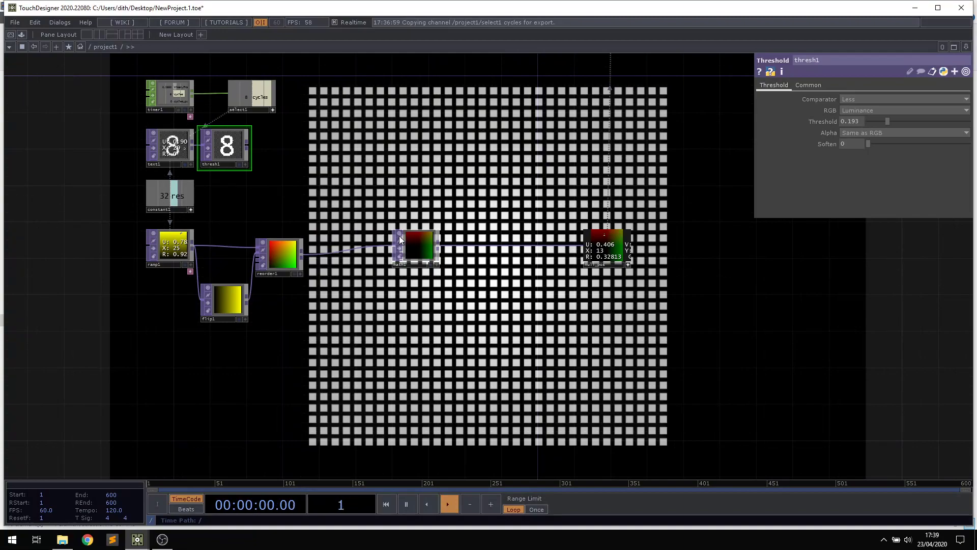
pyautogui.moveTo(402, 250); pyautogui.dragTo(331, 259)
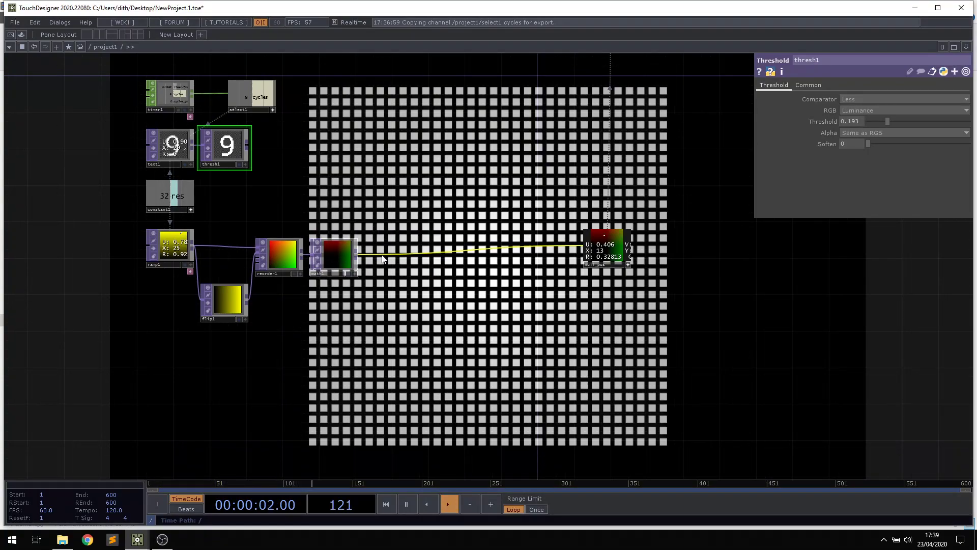
# Insert a Reorder TOP on the wire leaving math1 and connect thresh1's output to its second input.
pyautogui.rightClick(400, 247)
pyautogui.click(407, 250)
pyautogui.write('re')
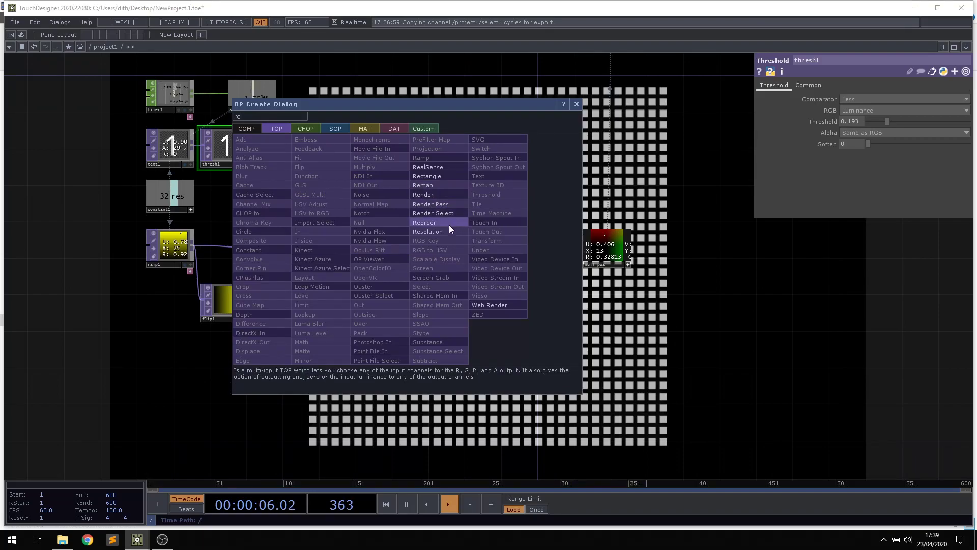
pyautogui.click(426, 222)
pyautogui.click(470, 246)
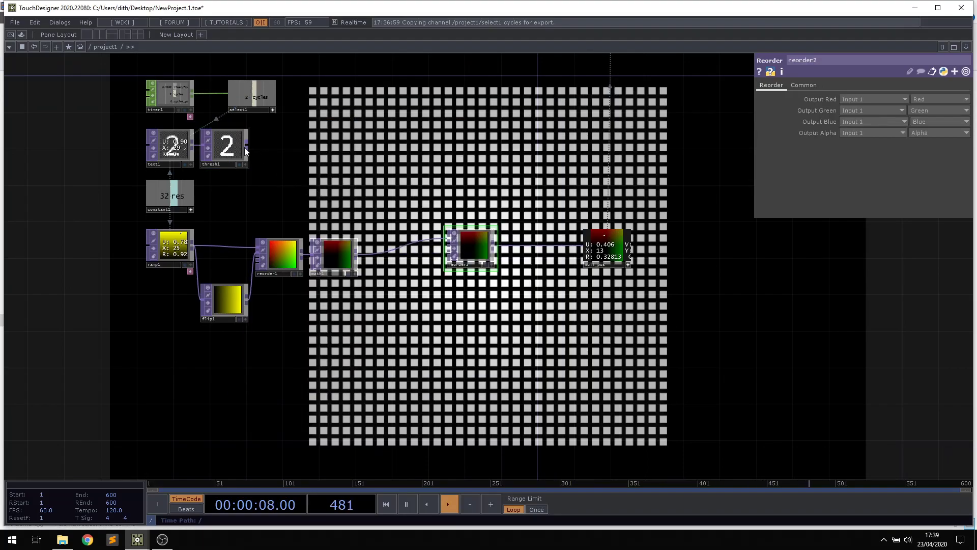
pyautogui.moveTo(247, 148); pyautogui.dragTo(442, 249)
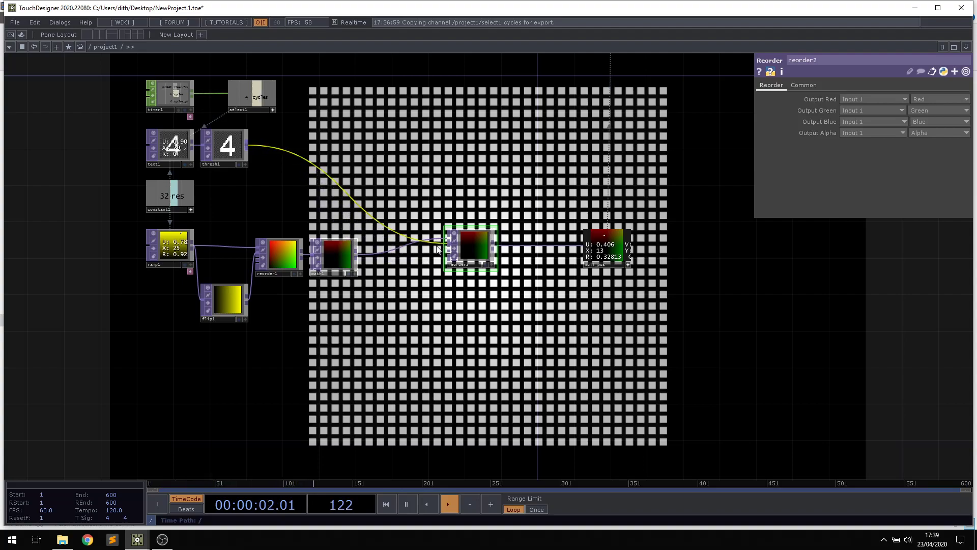
# Set reorder2's Output Blue source to Input 2.
pyautogui.scroll(3, 458, 247)
pyautogui.moveTo(505, 181); pyautogui.dragTo(416, 188)
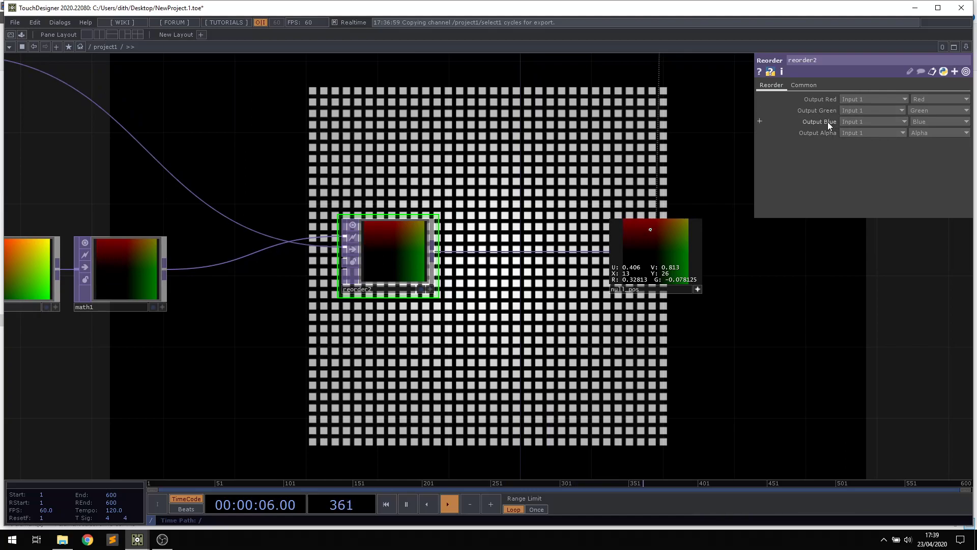
pyautogui.click(856, 122)
# Check geo1's instancing settings to see which channels of null_pos drive the X, Y and Z translation.
pyautogui.scroll(-8, 473, 169)
pyautogui.moveTo(450, 207); pyautogui.dragTo(431, 310)
pyautogui.scroll(4, 495, 153)
pyautogui.click(515, 168)
pyautogui.moveTo(385, 256); pyautogui.dragTo(394, 190)
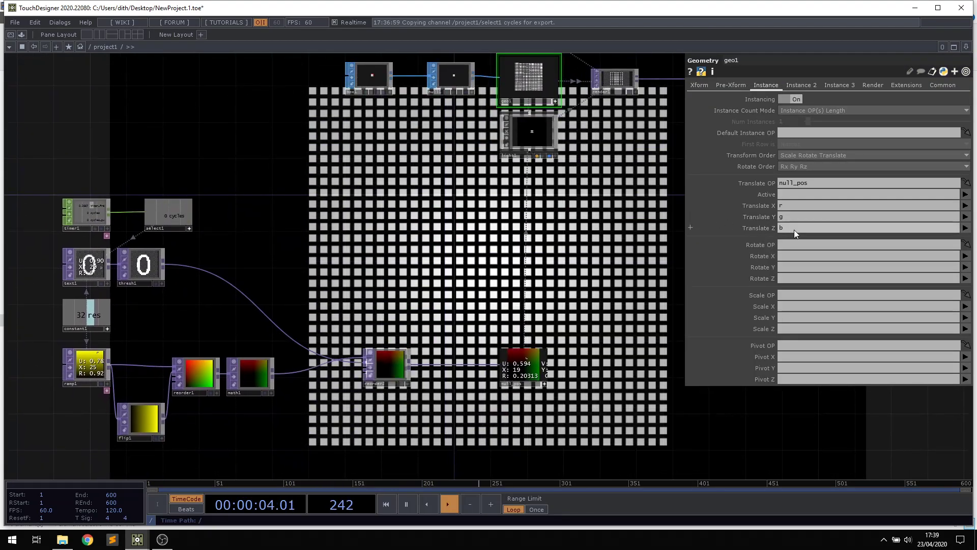
# Inspect reorder2's operator information to check the pixel format of its output.
pyautogui.moveTo(365, 307); pyautogui.dragTo(460, 221)
pyautogui.moveTo(503, 359); pyautogui.dragTo(494, 338)
pyautogui.scroll(5, 493, 343)
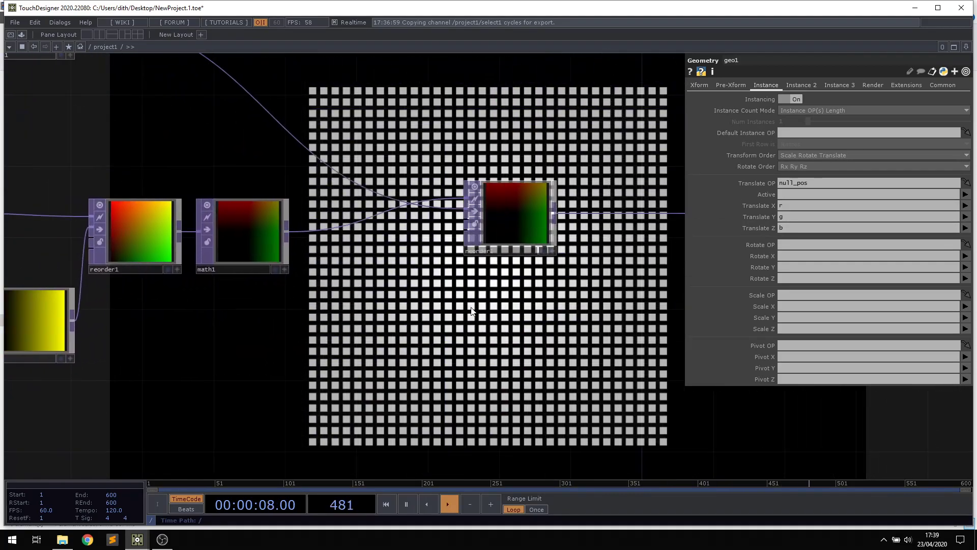
pyautogui.click(530, 222)
pyautogui.moveTo(529, 222); pyautogui.dragTo(626, 244, button='middle')
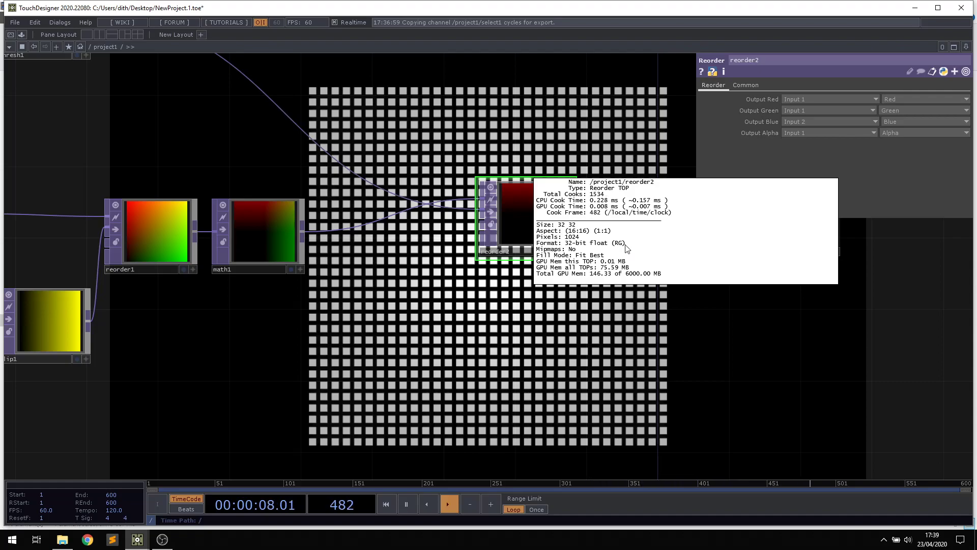
pyautogui.moveTo(630, 255); pyautogui.dragTo(642, 121, button='middle')
# Compare the Common parameters of reorder2 and reorder1, looking at how each handles its pixel format.
pyautogui.click(745, 86)
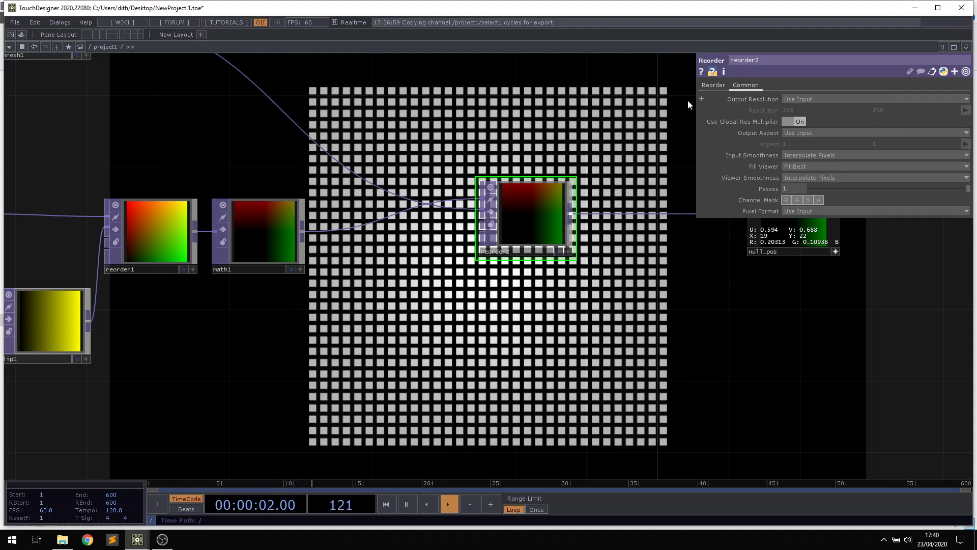
pyautogui.click(714, 85)
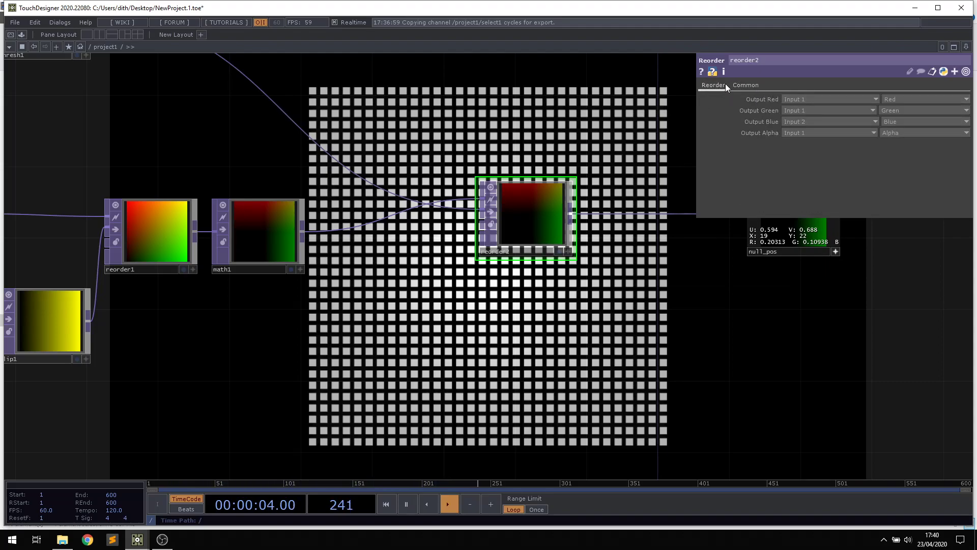
pyautogui.click(746, 85)
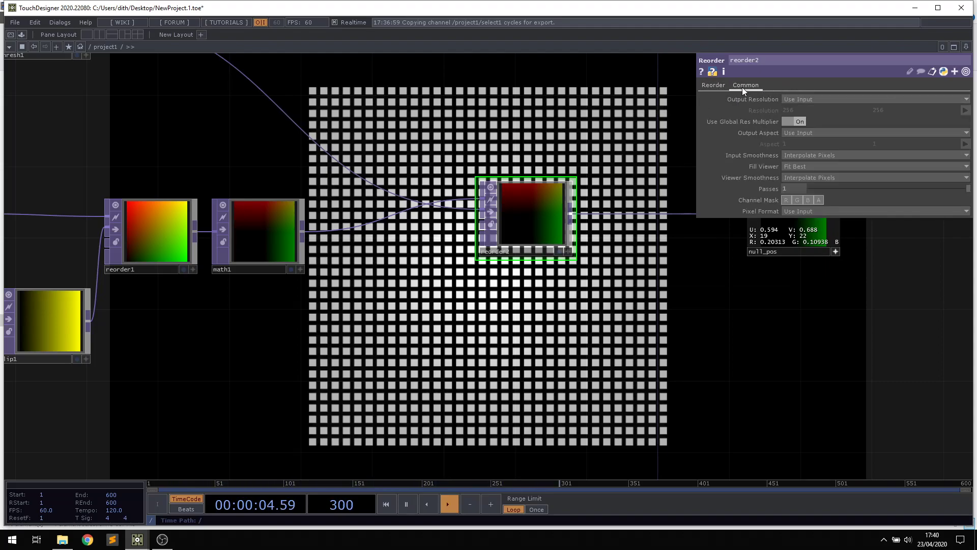
pyautogui.click(714, 86)
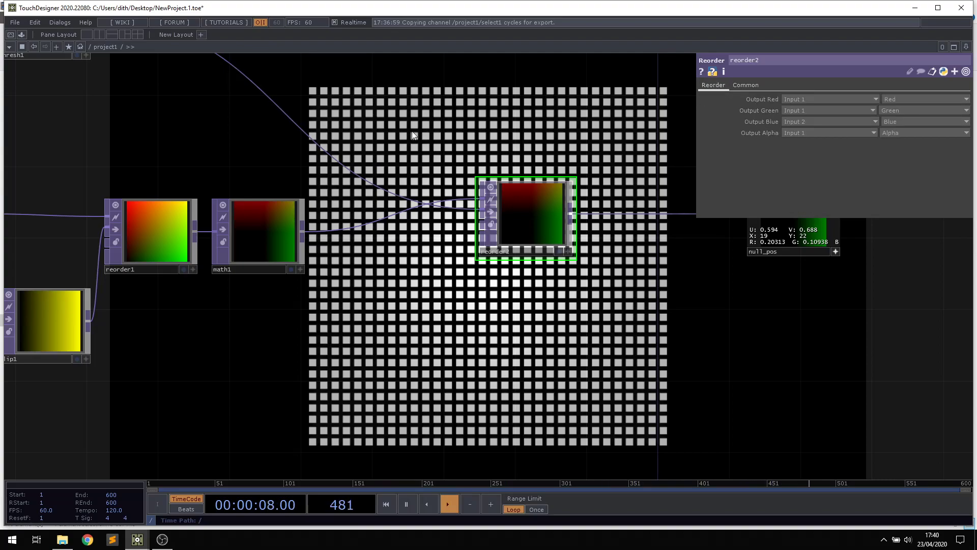
pyautogui.moveTo(102, 252); pyautogui.dragTo(180, 258)
pyautogui.click(188, 257)
pyautogui.click(747, 85)
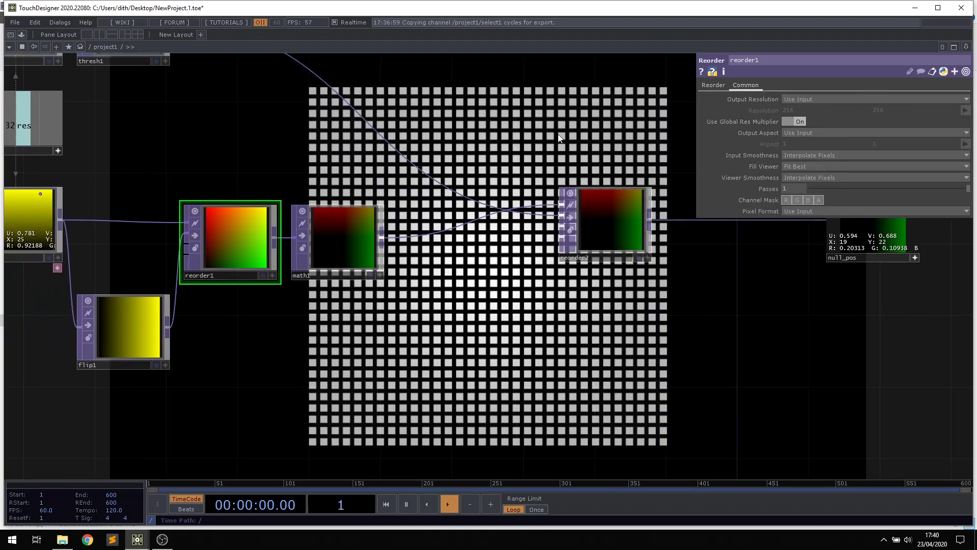
# Set reorder2's Pixel Format to 32-bit float (RGBA).
pyautogui.click(611, 224)
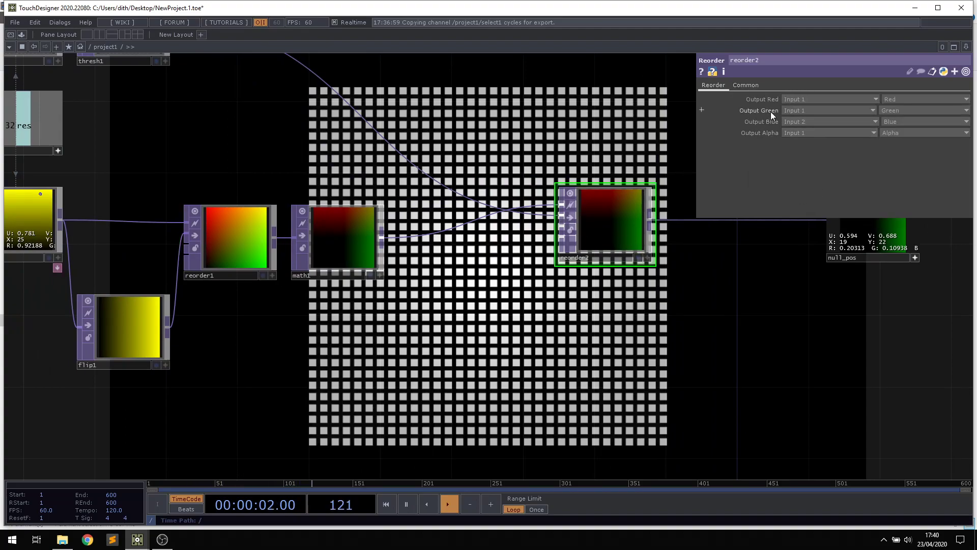
pyautogui.click(747, 85)
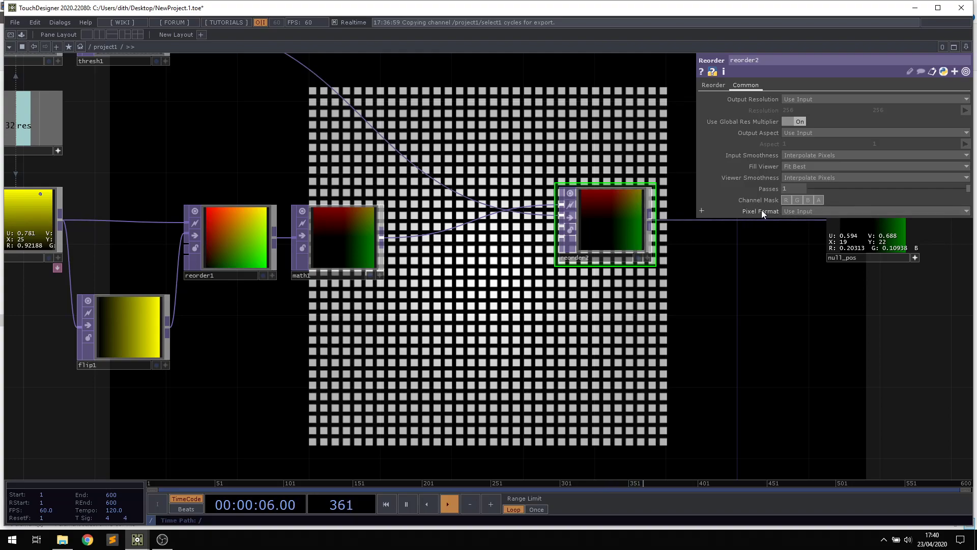
pyautogui.click(793, 212)
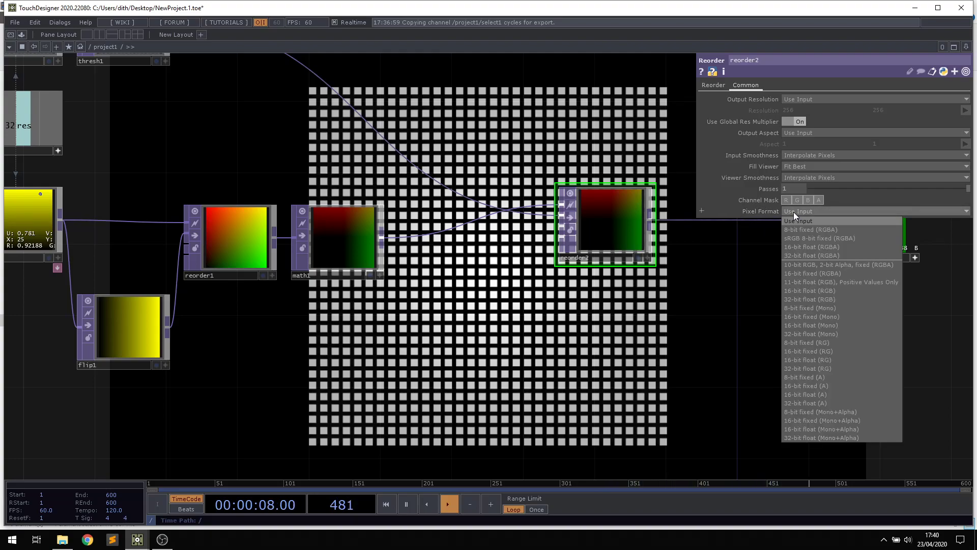
pyautogui.click(809, 255)
pyautogui.moveTo(721, 276); pyautogui.dragTo(617, 309)
pyautogui.scroll(-6, 513, 212)
pyautogui.scroll(4, 511, 280)
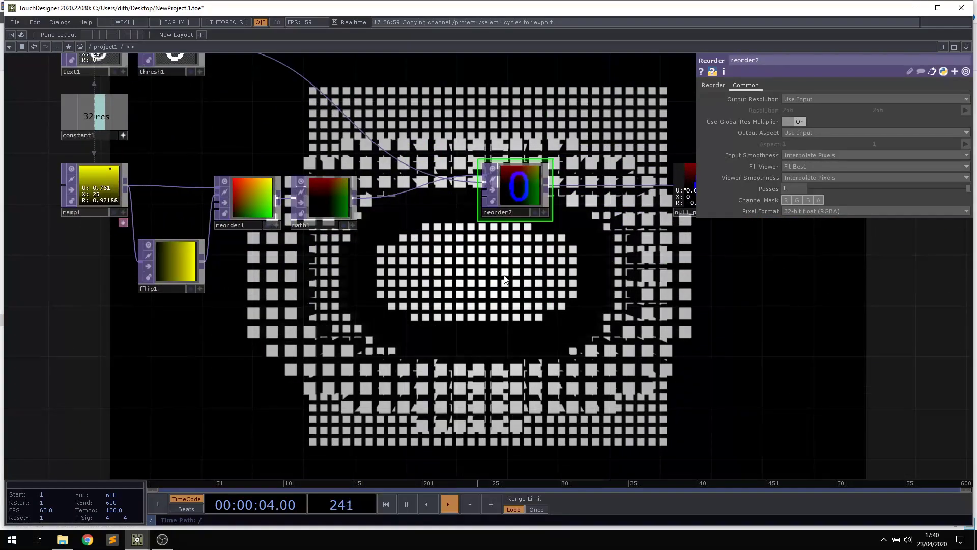
pyautogui.moveTo(300, 317); pyautogui.dragTo(374, 337)
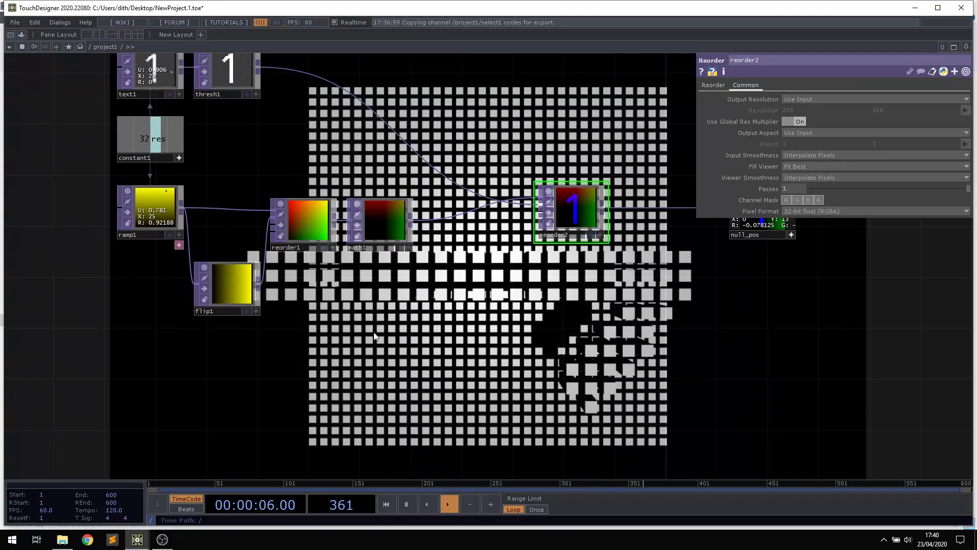
# Review ramp1's Common and Ramp parameters, and view the reference render in the separate out1 window before closing it.
pyautogui.click(158, 212)
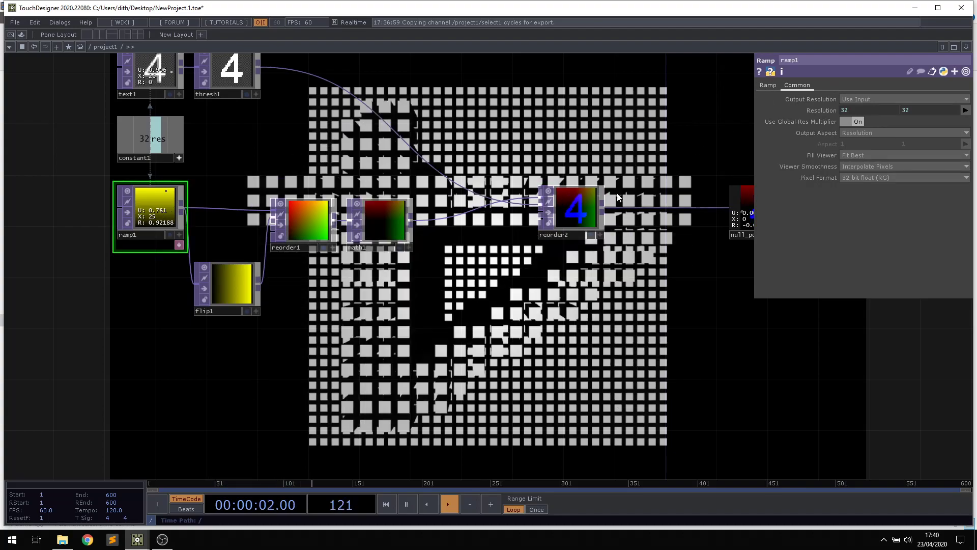
pyautogui.scroll(4, 157, 221)
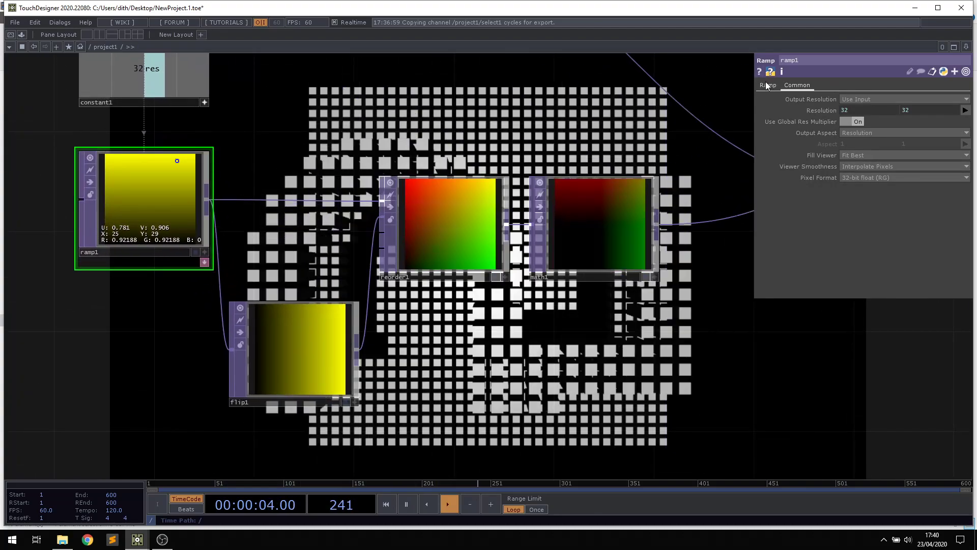
pyautogui.click(767, 85)
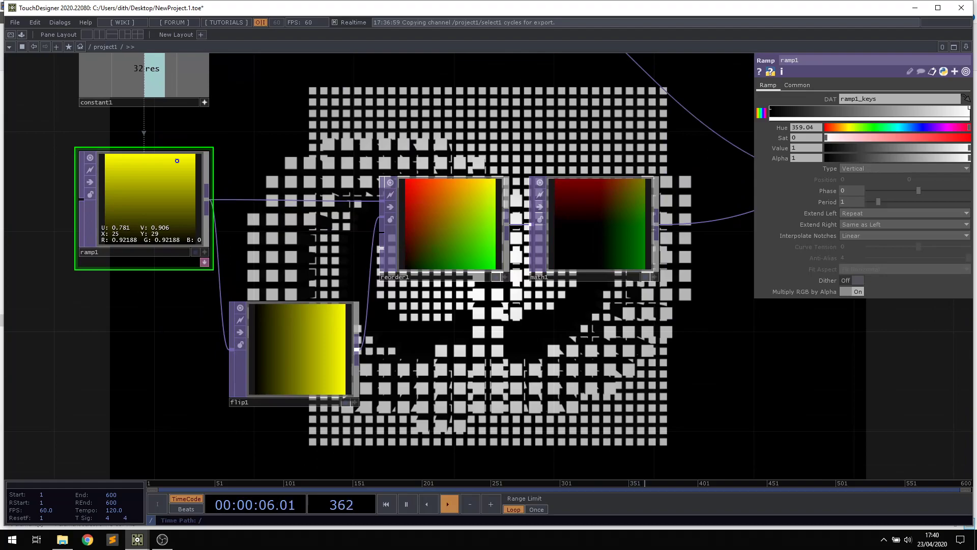
pyautogui.hotkey('alt', 'Tab')
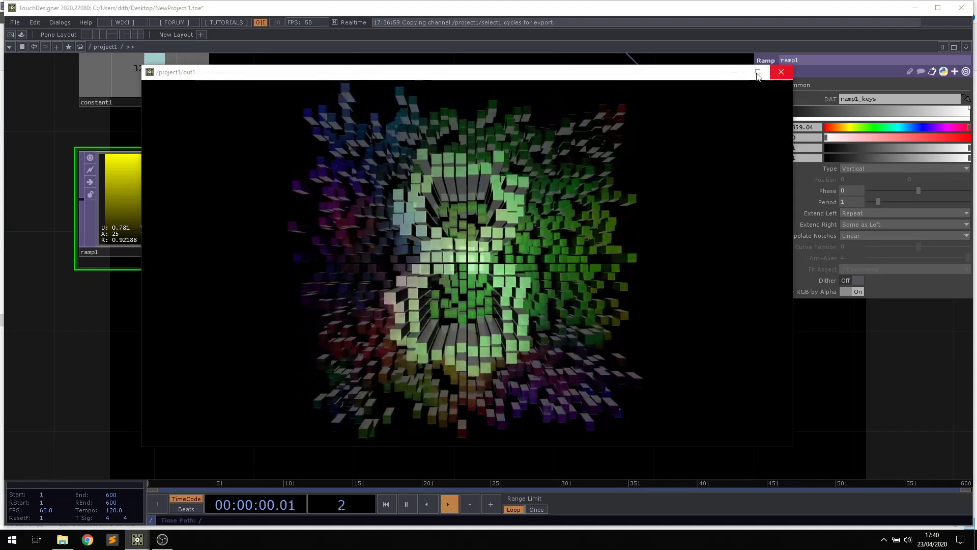
pyautogui.click(781, 71)
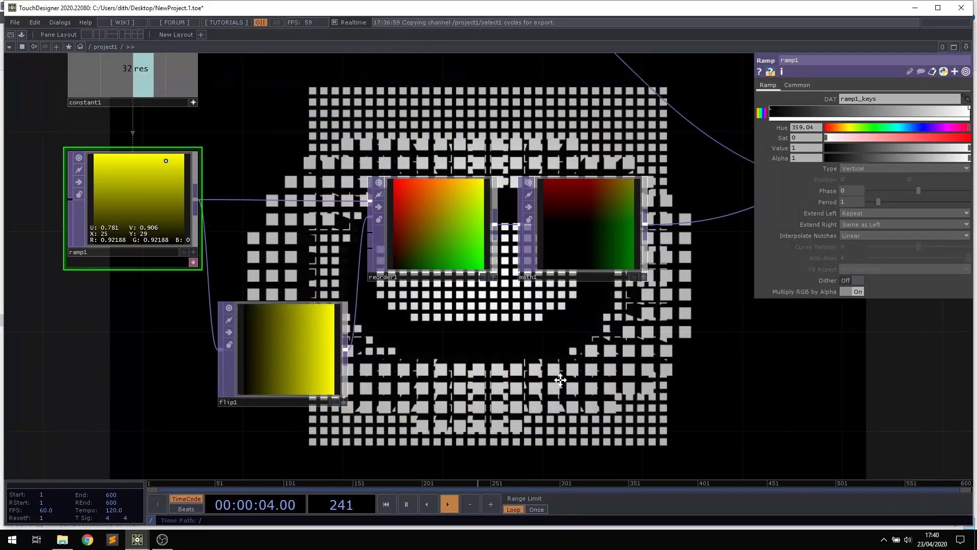
# Look over the network from the number texture to the render and recheck geo1's instance translate channels.
pyautogui.scroll(-5, 585, 364)
pyautogui.moveTo(619, 367); pyautogui.dragTo(528, 373)
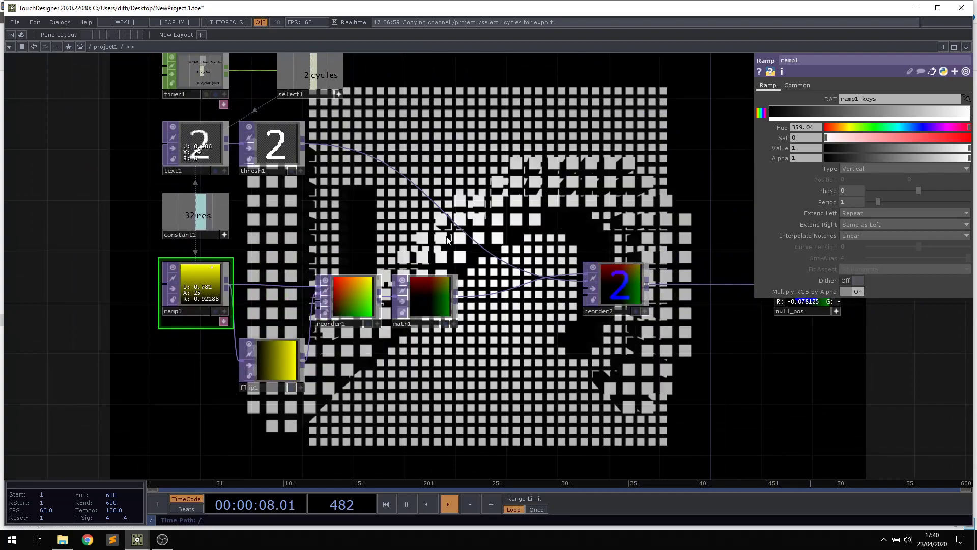
pyautogui.scroll(3, 501, 351)
pyautogui.scroll(-3, 521, 377)
pyautogui.moveTo(641, 168); pyautogui.dragTo(359, 332)
pyautogui.moveTo(518, 178); pyautogui.dragTo(430, 294)
pyautogui.scroll(5, 429, 254)
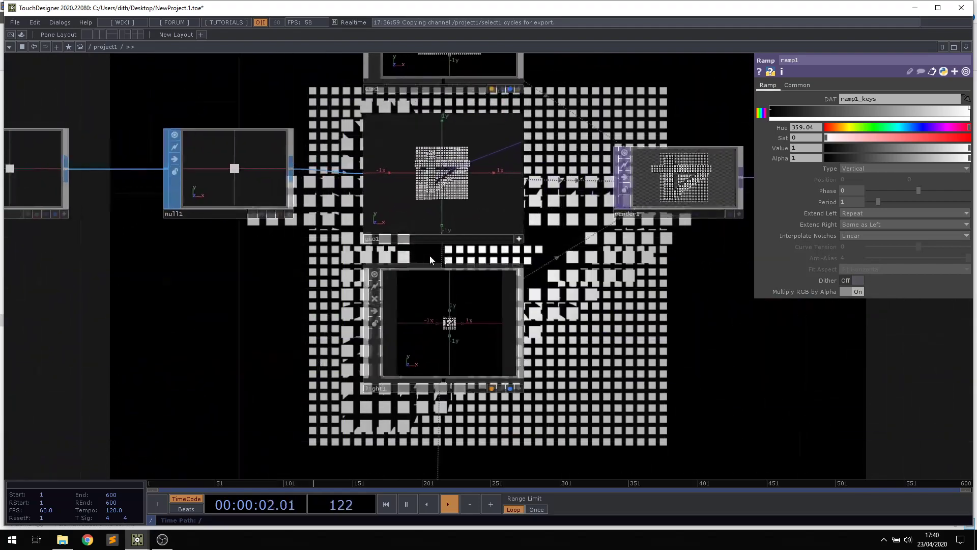
pyautogui.click(447, 237)
# Return to ramp1 and display its Ramp parameters.
pyautogui.moveTo(196, 375); pyautogui.dragTo(353, 254)
pyautogui.scroll(-5, 307, 348)
pyautogui.moveTo(307, 348); pyautogui.dragTo(524, 95)
pyautogui.scroll(4, 239, 193)
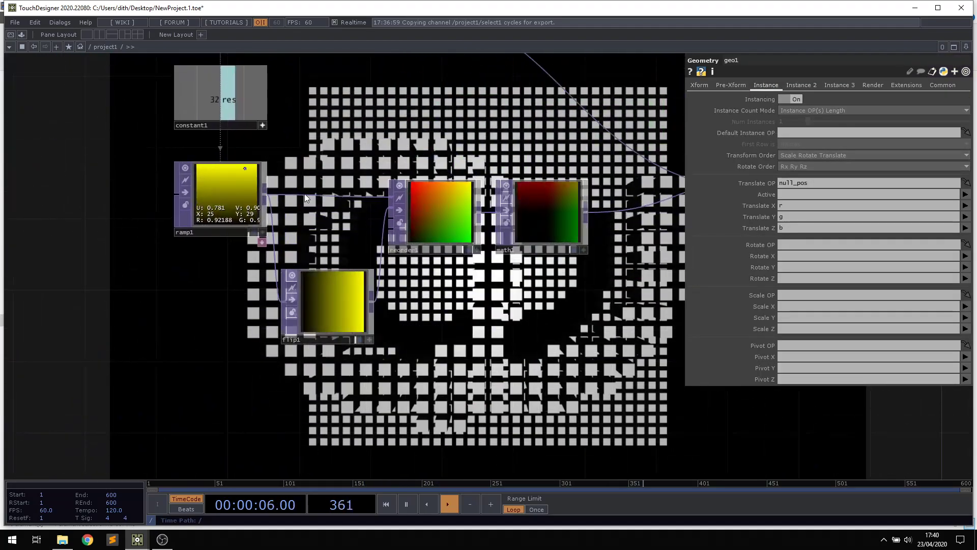
pyautogui.click(239, 184)
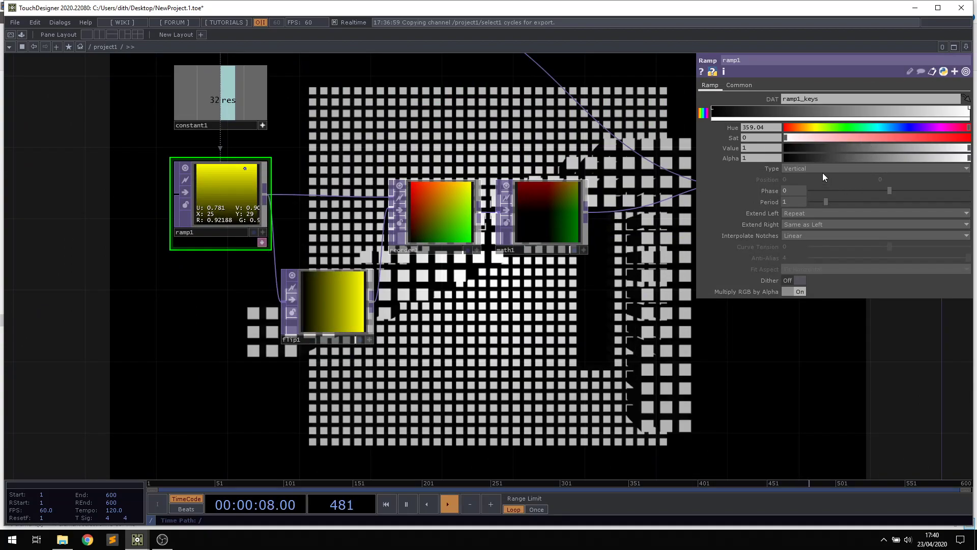
# Set the ramp's type to Horizontal.
pyautogui.click(817, 167)
pyautogui.click(813, 179)
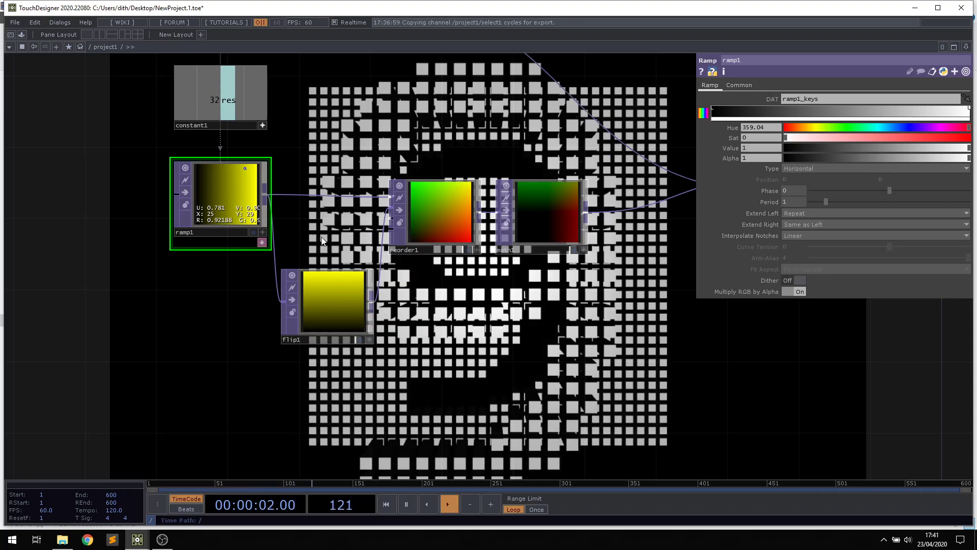
# Examine the node network from the timer, text and ramp nodes through the reorder chain to the geometry and render nodes.
pyautogui.moveTo(301, 234); pyautogui.dragTo(289, 318)
pyautogui.scroll(-3, 427, 232)
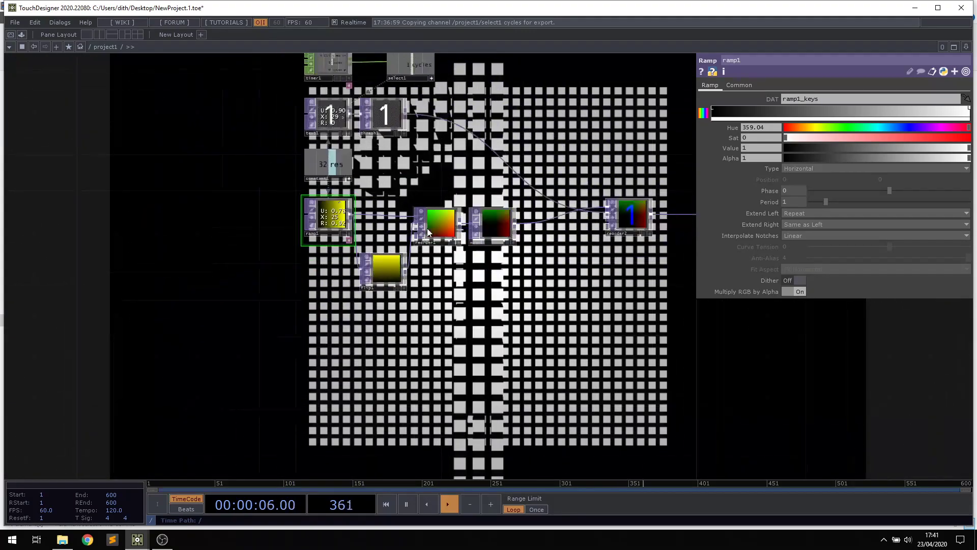
pyautogui.scroll(5, 317, 216)
pyautogui.moveTo(279, 239); pyautogui.dragTo(297, 203)
pyautogui.scroll(-3, 361, 264)
pyautogui.scroll(-3, 599, 310)
pyautogui.moveTo(598, 311); pyautogui.dragTo(563, 346)
pyautogui.moveTo(485, 263); pyautogui.dragTo(388, 266)
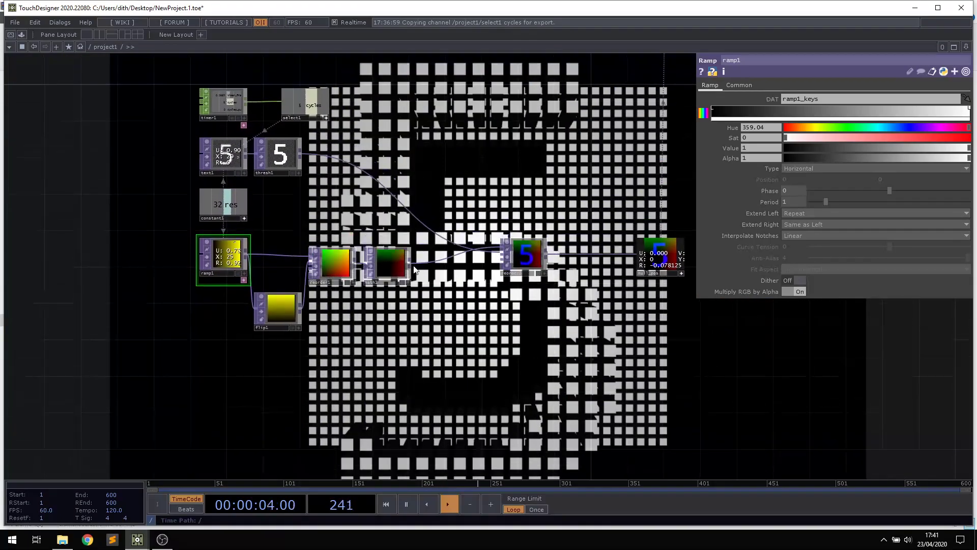
pyautogui.scroll(3, 464, 203)
pyautogui.moveTo(464, 203); pyautogui.dragTo(497, 215)
pyautogui.scroll(2, 496, 214)
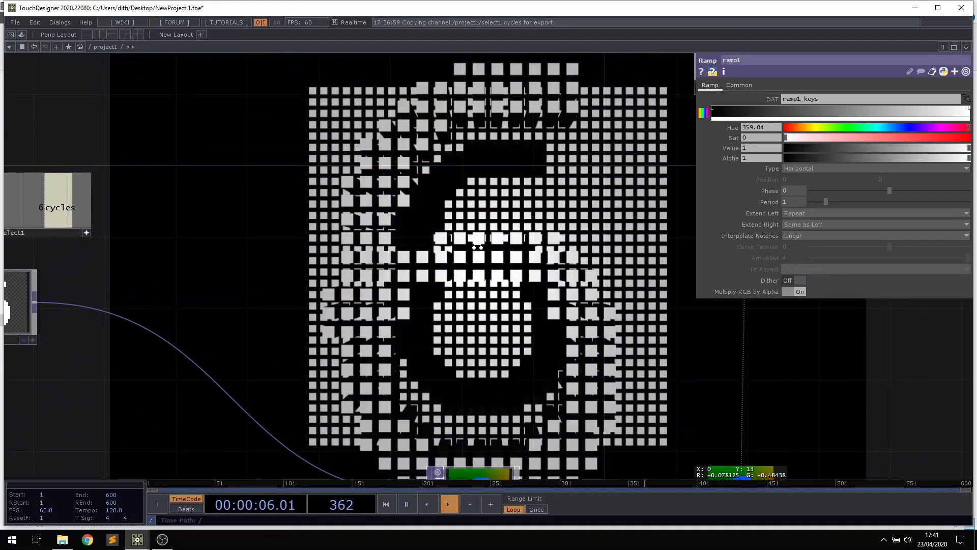
pyautogui.scroll(-3, 501, 222)
pyautogui.moveTo(523, 178); pyautogui.dragTo(501, 212)
pyautogui.moveTo(271, 350); pyautogui.dragTo(285, 323)
pyautogui.scroll(3, 316, 287)
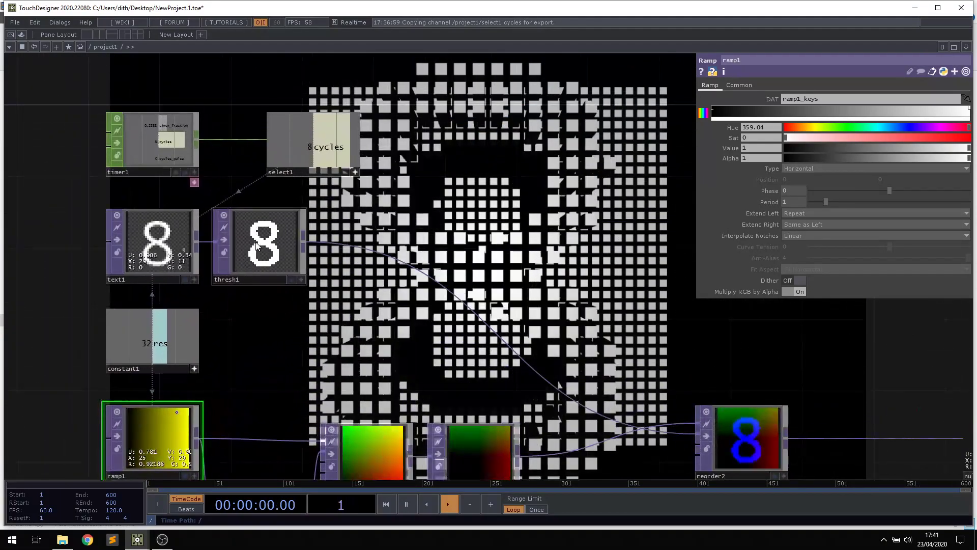
pyautogui.moveTo(619, 121); pyautogui.dragTo(488, 272)
pyautogui.scroll(-2, 509, 280)
pyautogui.scroll(-3, 538, 294)
pyautogui.scroll(5, 554, 255)
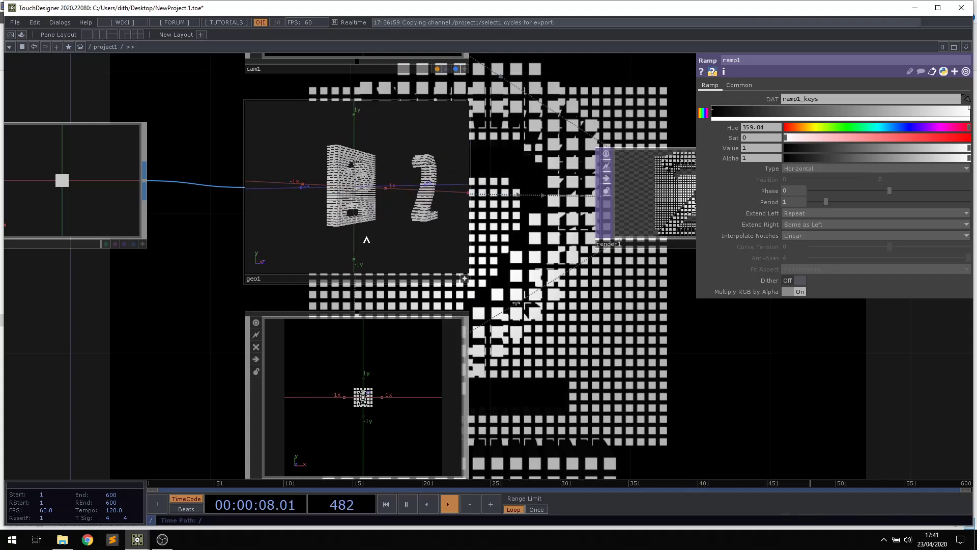
pyautogui.moveTo(170, 379); pyautogui.dragTo(267, 303)
pyautogui.scroll(-5, 258, 300)
pyautogui.moveTo(215, 350); pyautogui.dragTo(451, 187)
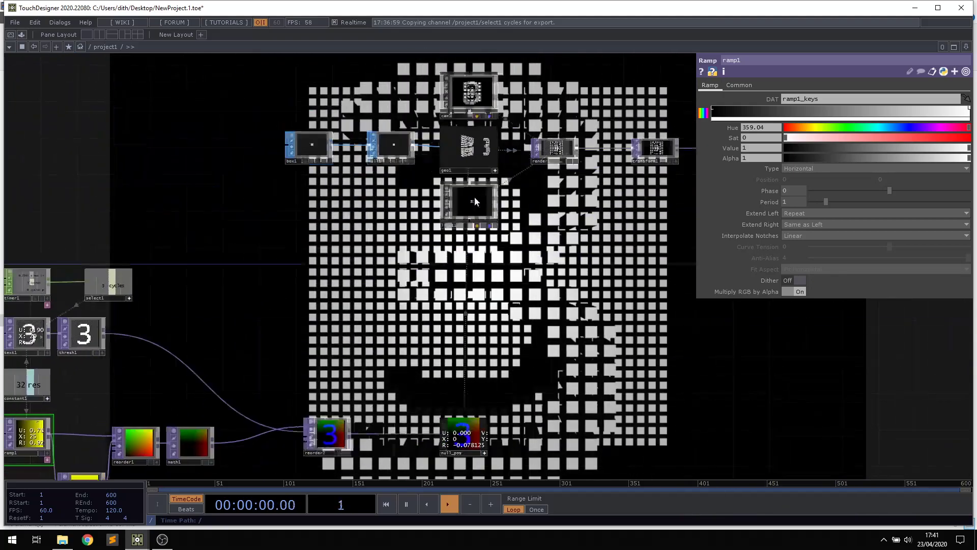
pyautogui.moveTo(183, 313); pyautogui.dragTo(219, 260)
pyautogui.scroll(3, 219, 259)
pyautogui.moveTo(259, 295); pyautogui.dragTo(397, 239)
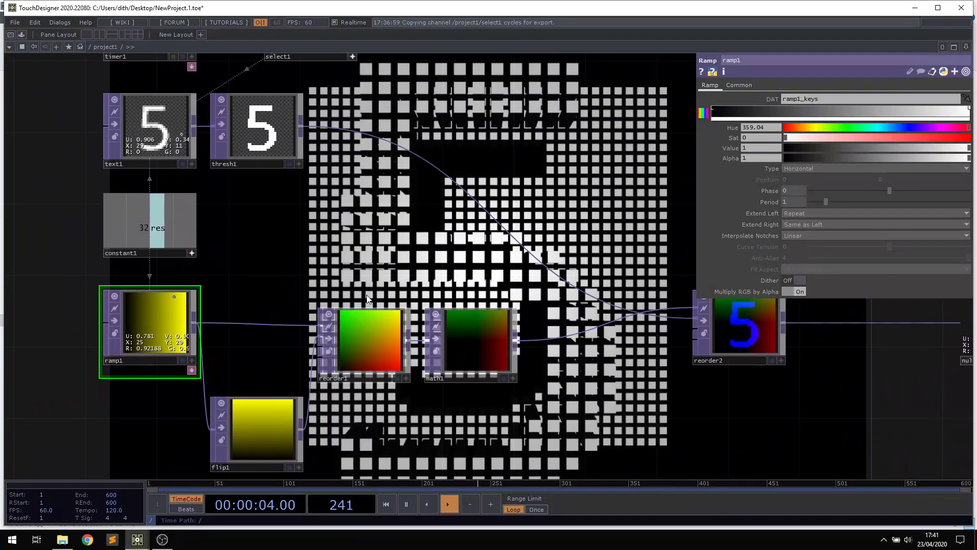
# Insert a Math TOP on the connection between thresh1 and reorder2.
pyautogui.click(479, 340)
pyautogui.rightClick(404, 148)
pyautogui.click(440, 134)
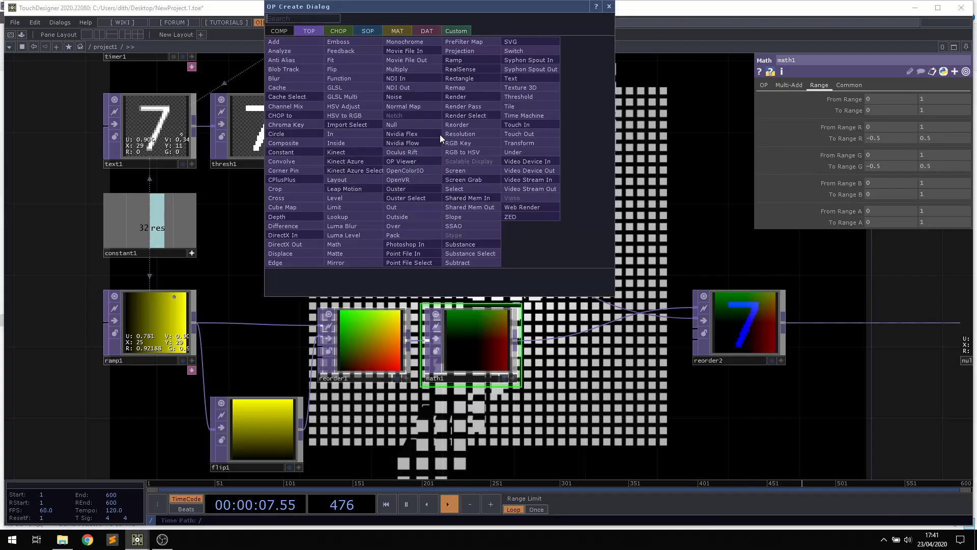
pyautogui.write('mat')
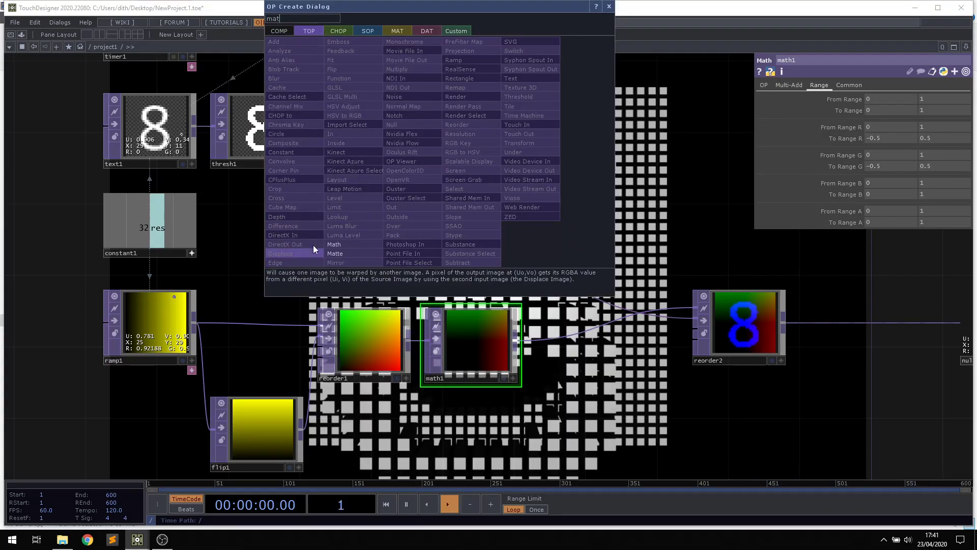
pyautogui.click(344, 244)
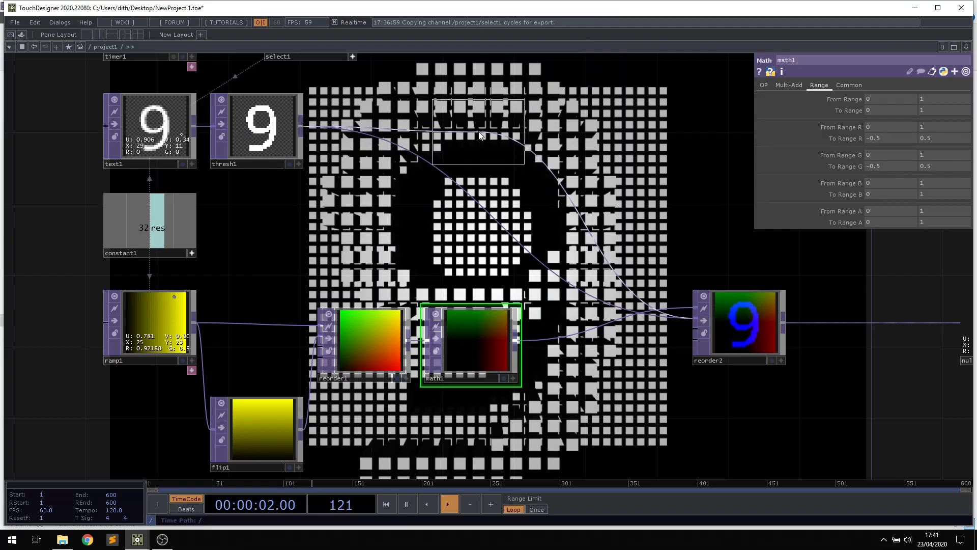
pyautogui.click(471, 130)
pyautogui.moveTo(480, 231); pyautogui.dragTo(443, 234)
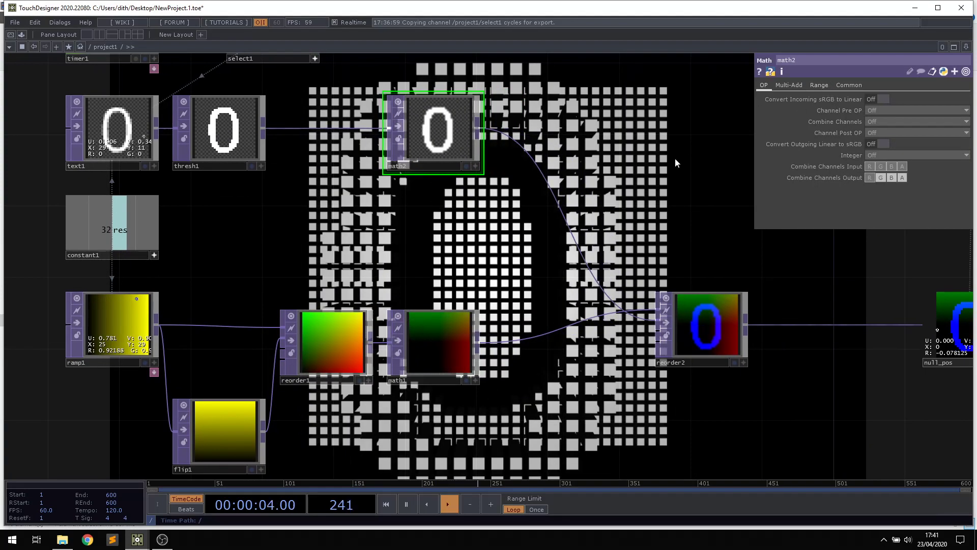
# Lower the new Math node's Multiply to 0.35 and move the node farther from thresh1.
pyautogui.click(817, 86)
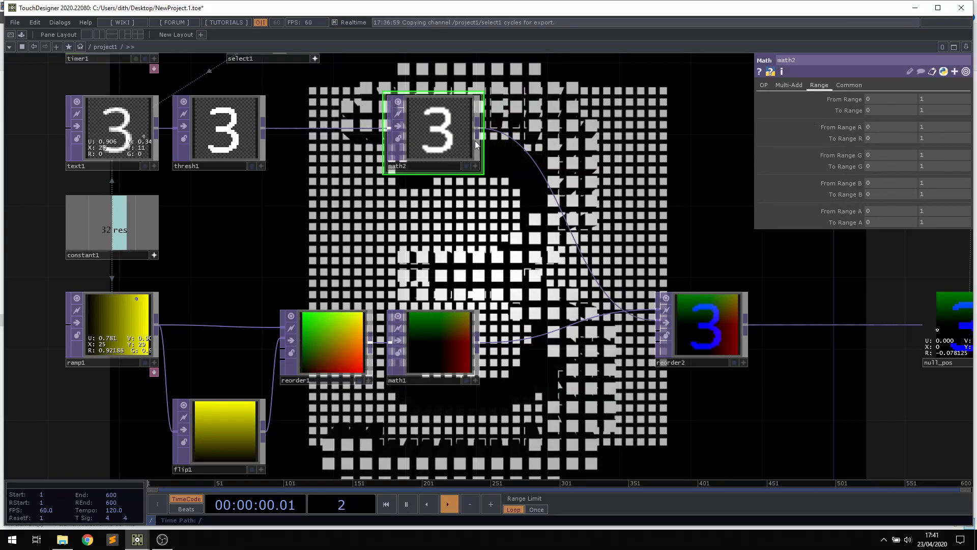
pyautogui.click(789, 86)
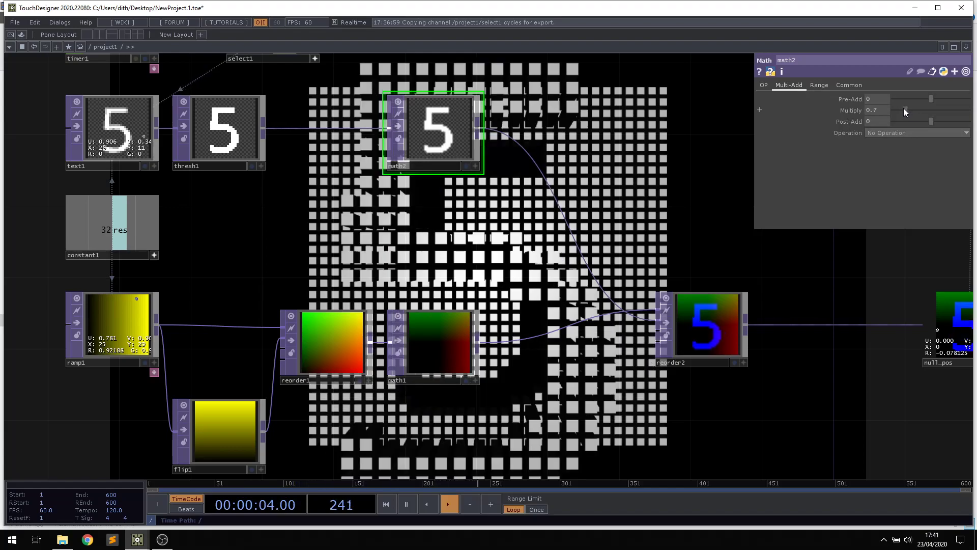
pyautogui.moveTo(904, 108); pyautogui.dragTo(902, 109)
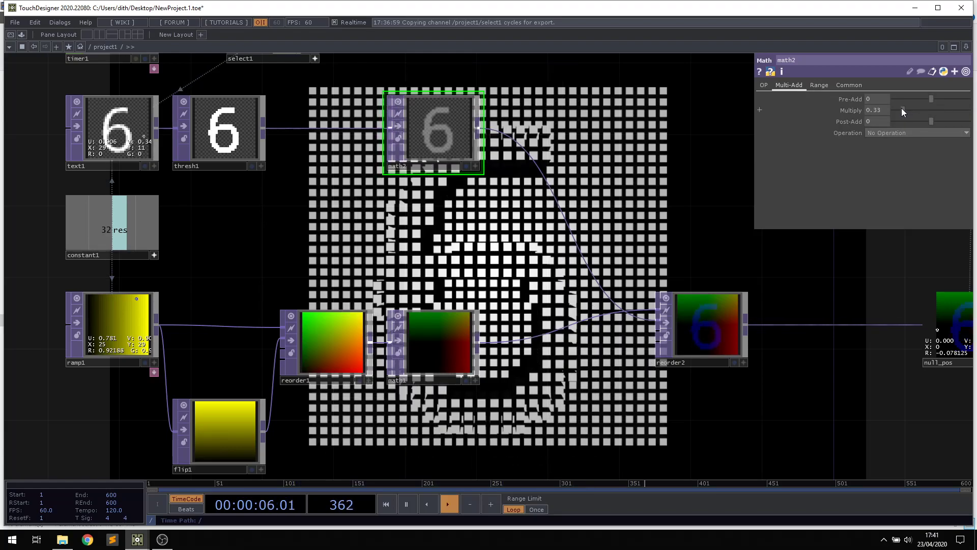
pyautogui.moveTo(903, 109); pyautogui.dragTo(904, 109)
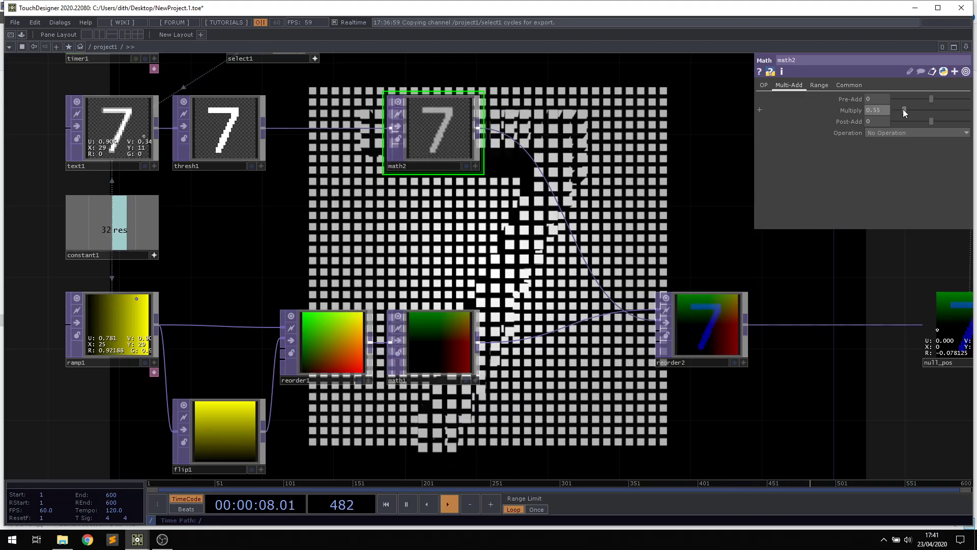
pyautogui.moveTo(716, 150); pyautogui.dragTo(720, 371)
pyautogui.moveTo(387, 308); pyautogui.dragTo(459, 325)
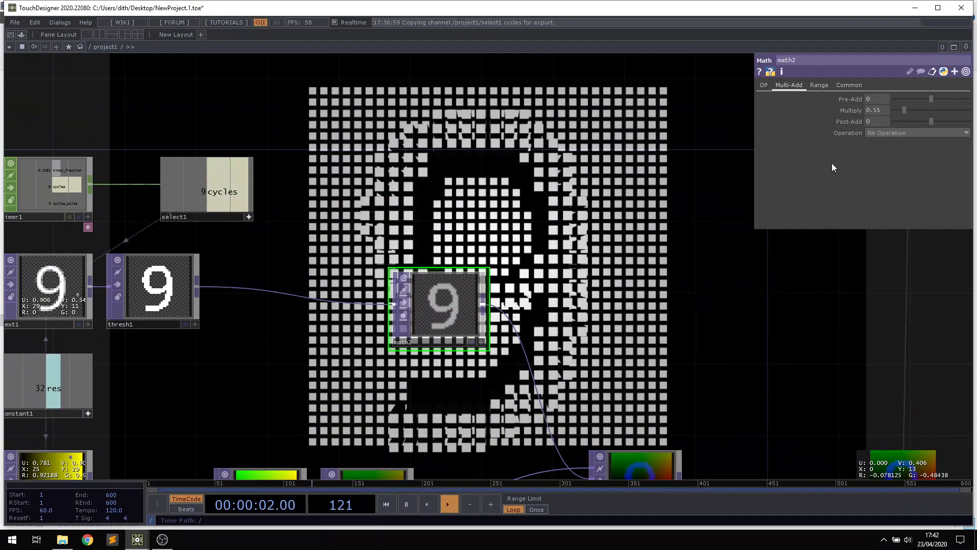
pyautogui.moveTo(901, 110); pyautogui.dragTo(904, 129)
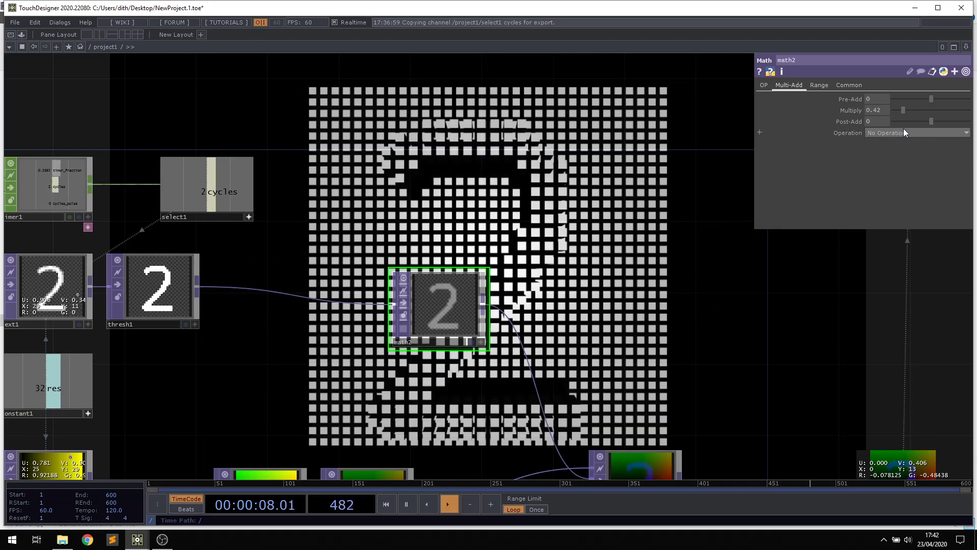
pyautogui.moveTo(162, 179); pyautogui.dragTo(260, 292)
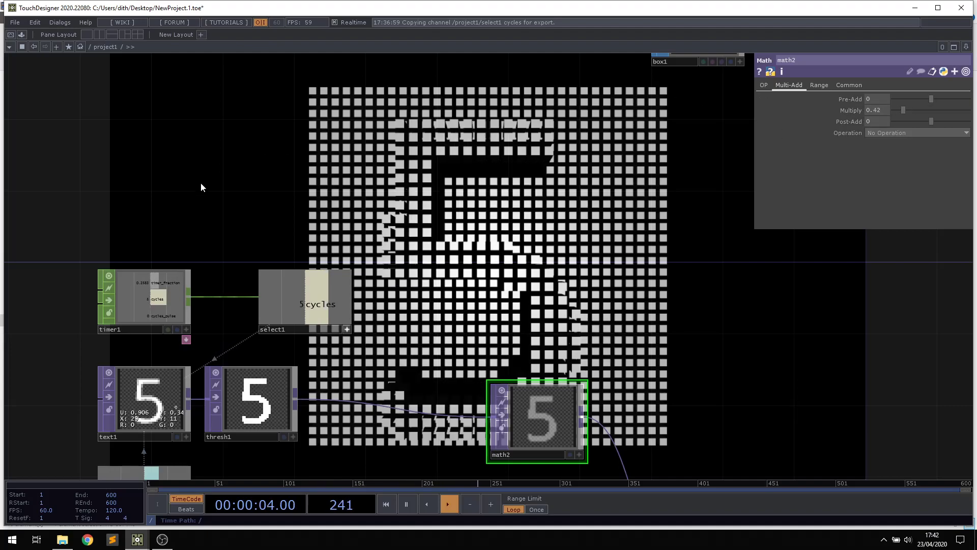
pyautogui.moveTo(903, 110); pyautogui.dragTo(895, 115)
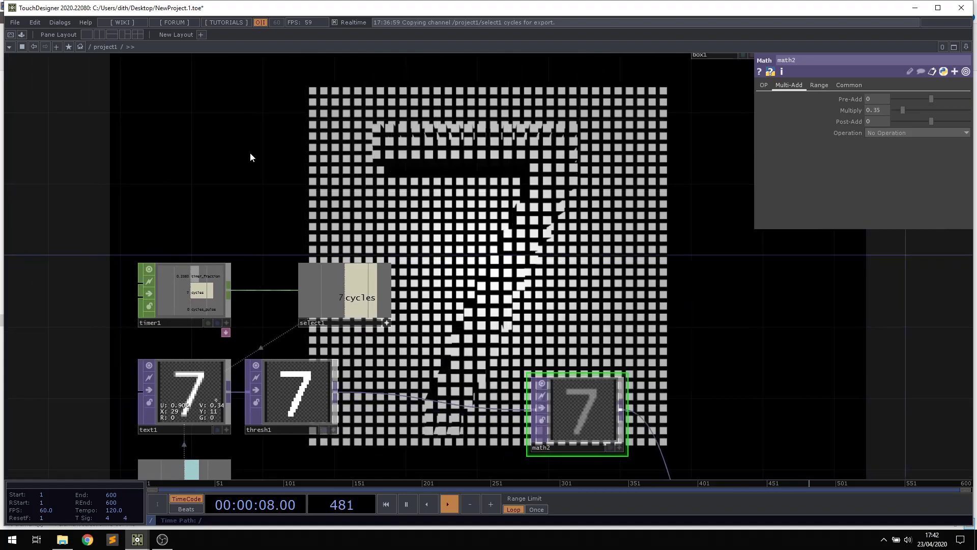
# Add an LFO CHOP above the select1 node.
pyautogui.press('Tab')
pyautogui.click(148, 33)
pyautogui.write('lfo')
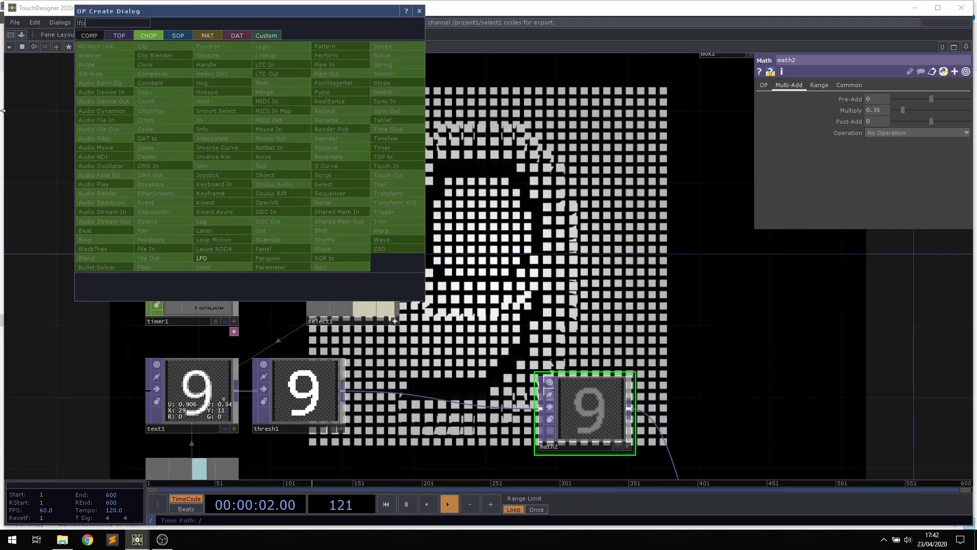
pyautogui.click(214, 257)
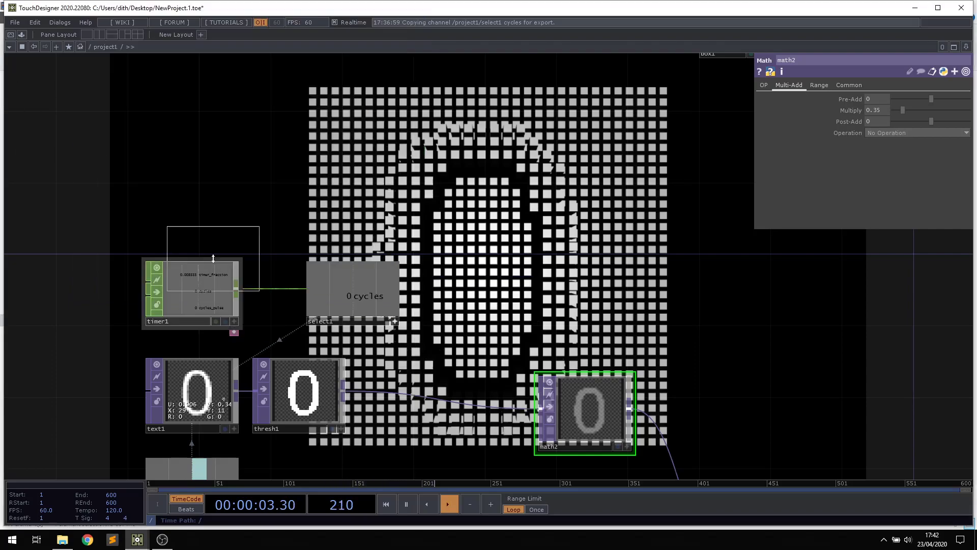
pyautogui.click(361, 182)
pyautogui.scroll(2, 433, 208)
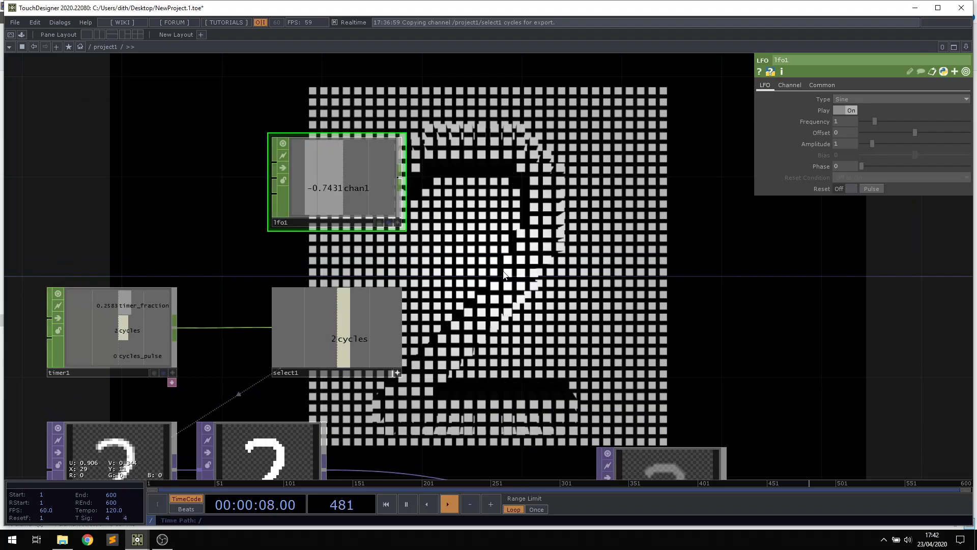
pyautogui.scroll(-1, 485, 272)
# Drive the Multiply parameter of math2 with the LFO's chan1 channel.
pyautogui.click(654, 451)
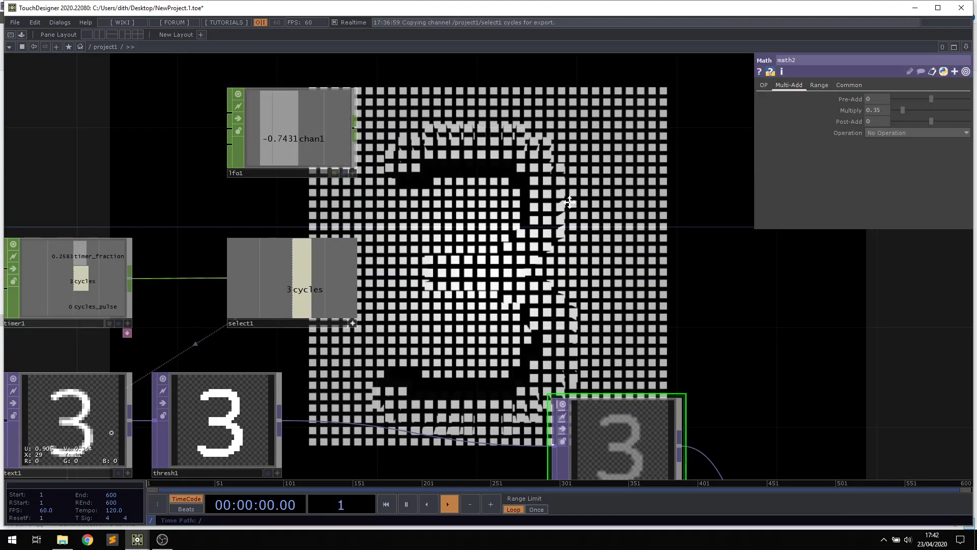
pyautogui.moveTo(576, 199); pyautogui.dragTo(559, 215)
pyautogui.click(335, 189)
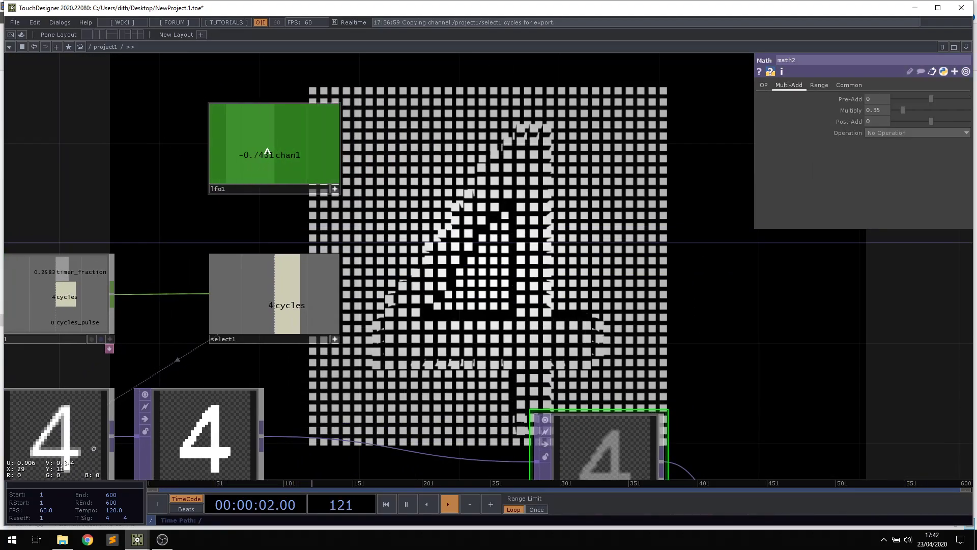
pyautogui.moveTo(873, 110); pyautogui.dragTo(878, 109)
pyautogui.click(878, 104)
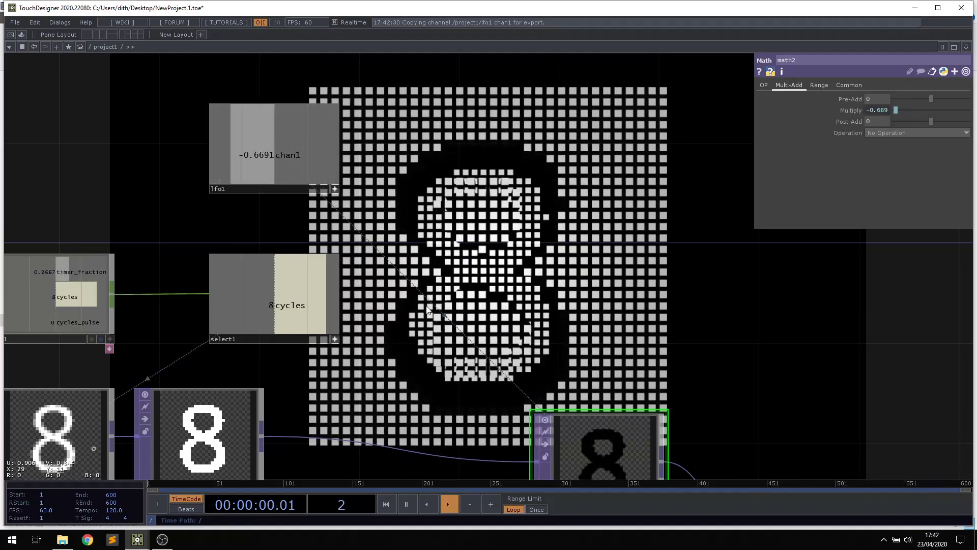
# Set the LFO's frequency to 0.5.
pyautogui.click(261, 192)
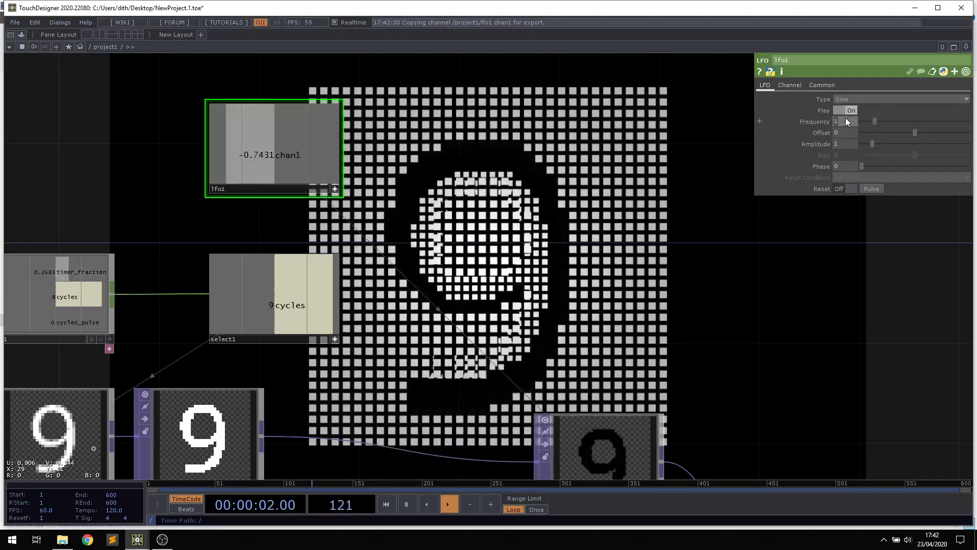
pyautogui.write('0.5')
pyautogui.press('Return')
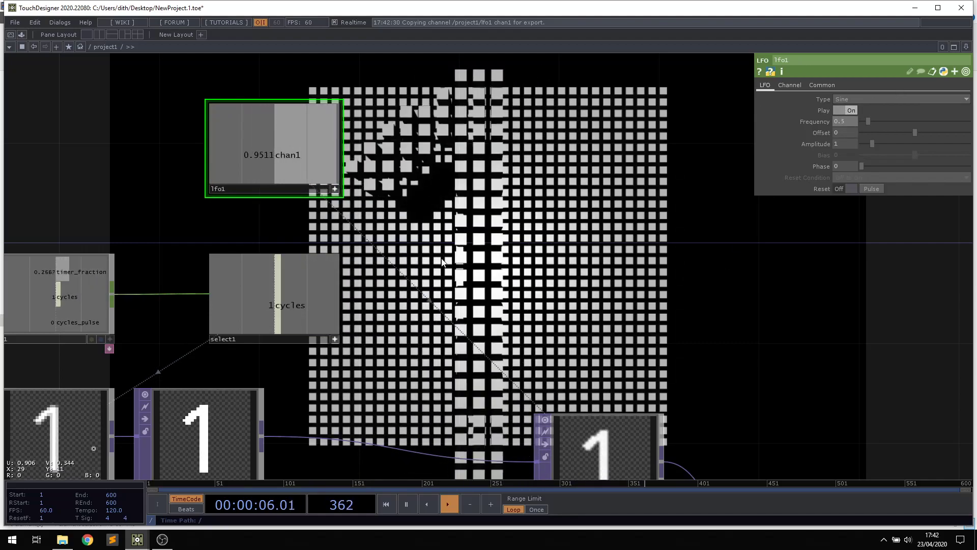
pyautogui.moveTo(491, 250); pyautogui.dragTo(534, 259)
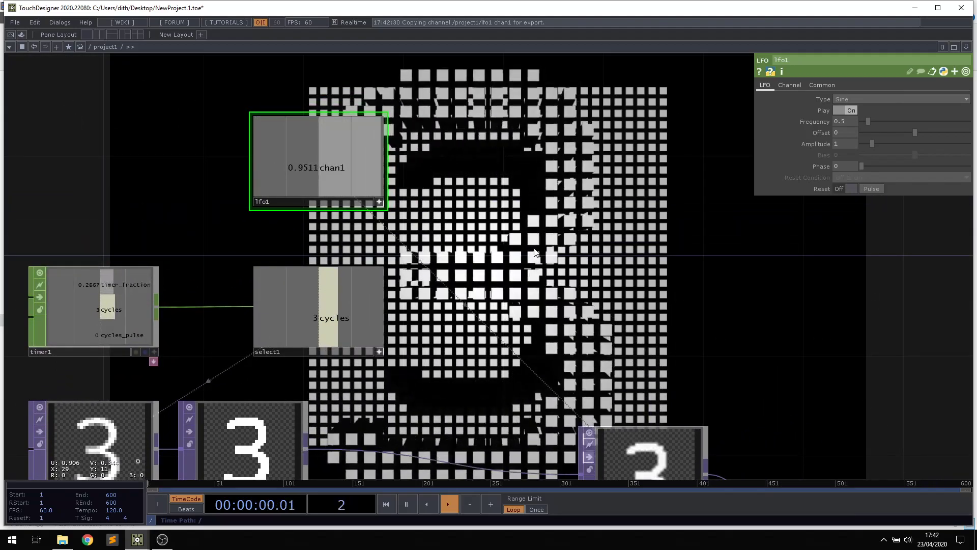
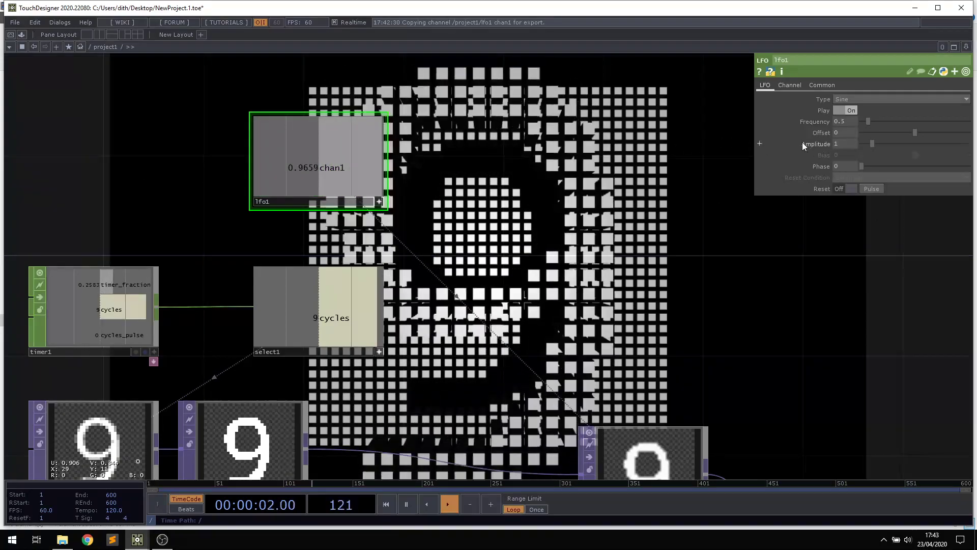
# Set the LFO's amplitude to 0.5 and its offset to 0.5.
pyautogui.write('0.5')
pyautogui.press('Return')
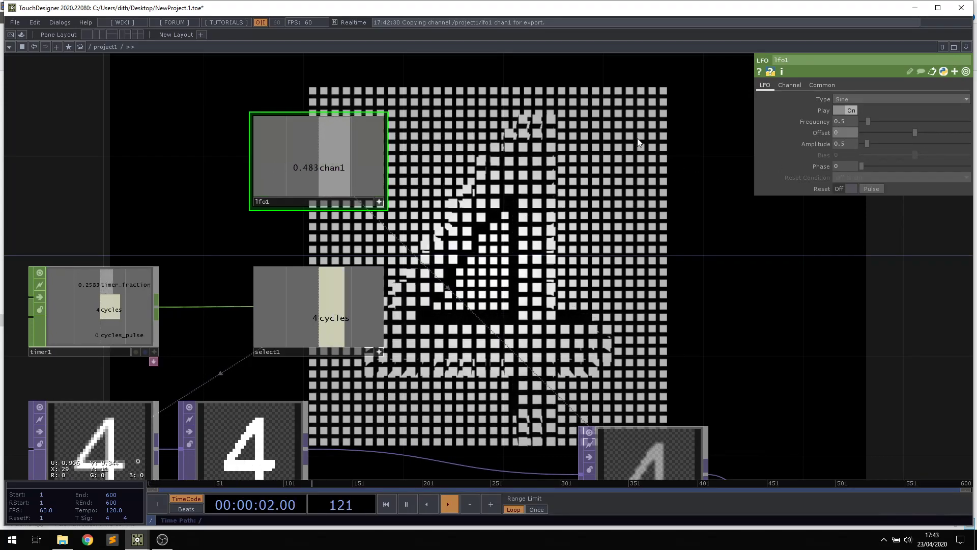
pyautogui.write('.5')
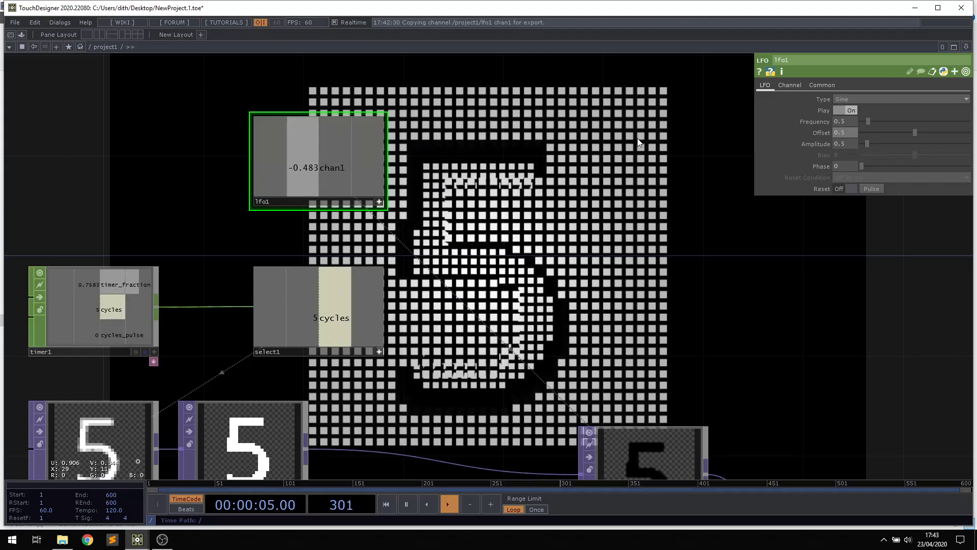
pyautogui.press('Return')
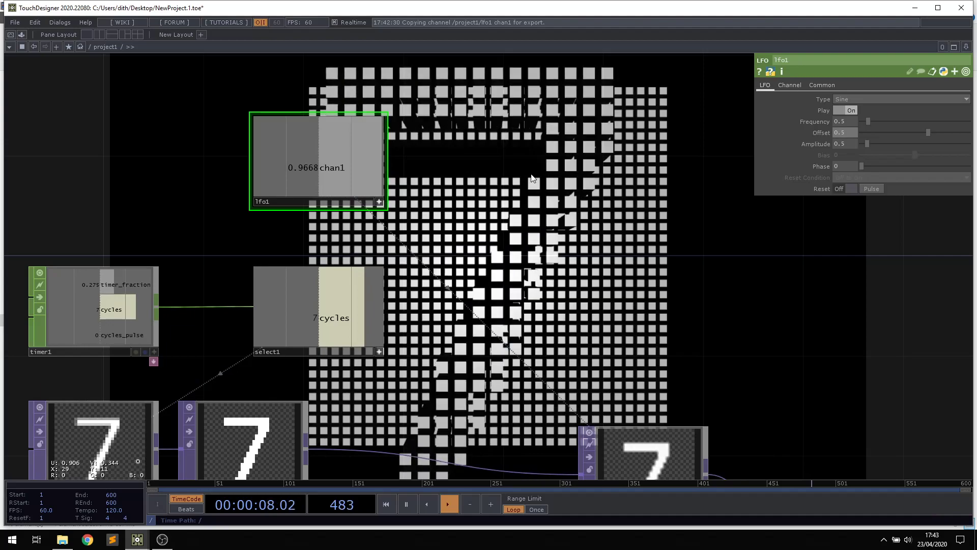
# Move the timer1 node farther away from select1 to widen the gap between them.
pyautogui.scroll(-5, 530, 208)
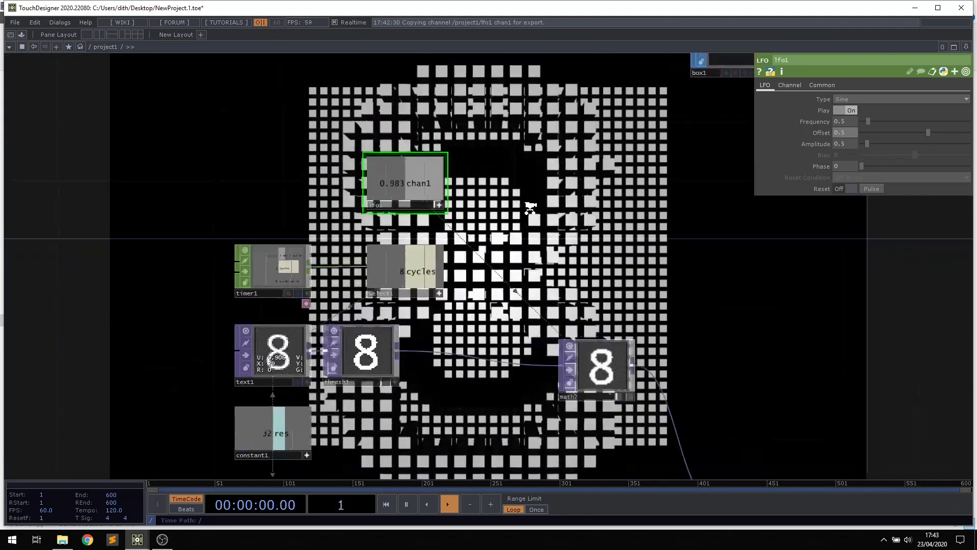
pyautogui.scroll(5, 529, 203)
pyautogui.moveTo(149, 307); pyautogui.dragTo(99, 307)
pyautogui.moveTo(129, 226); pyautogui.dragTo(304, 230)
pyautogui.hotkey('ctrl', 'z')
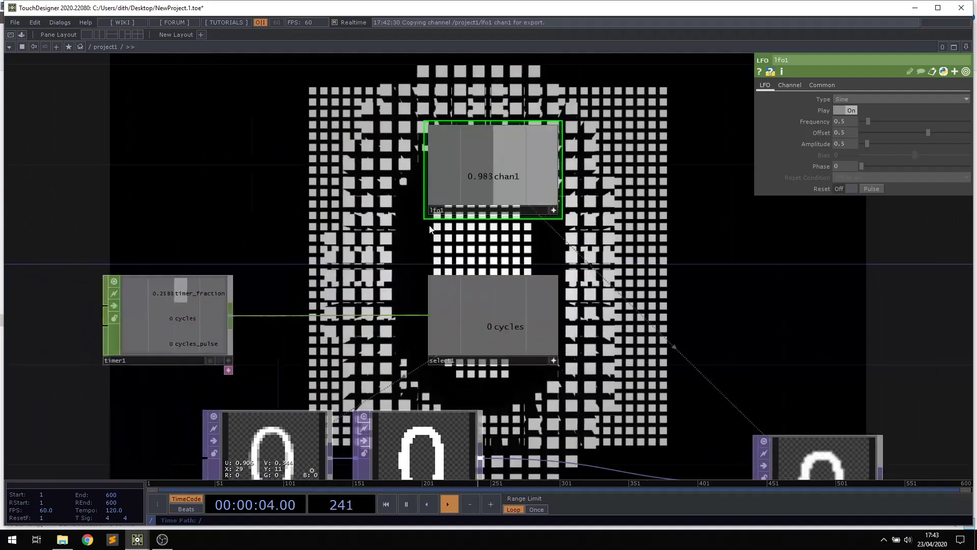
# Branch a Select CHOP off timer1, have it pick the cycles_pulse channel, and wire it into lfo1's reset input.
pyautogui.click(553, 210)
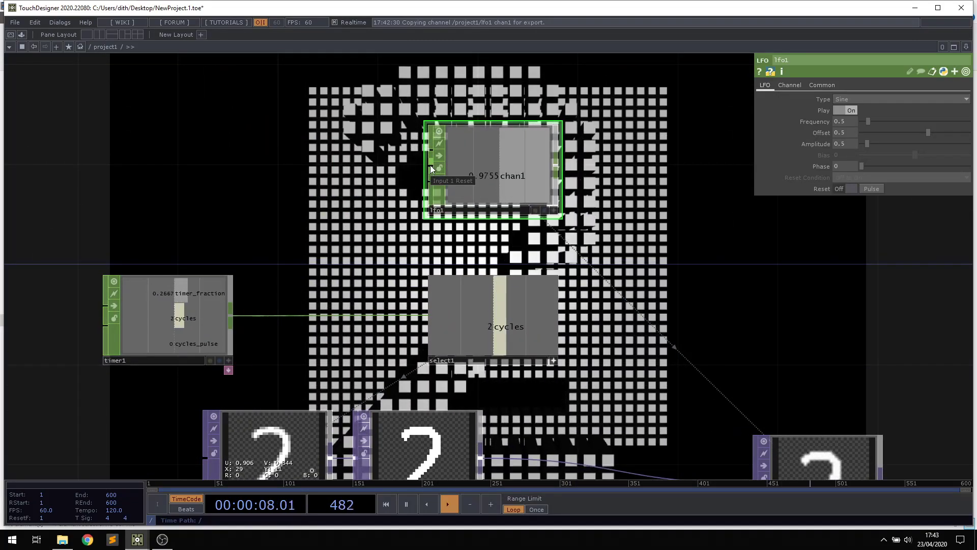
pyautogui.click(211, 319)
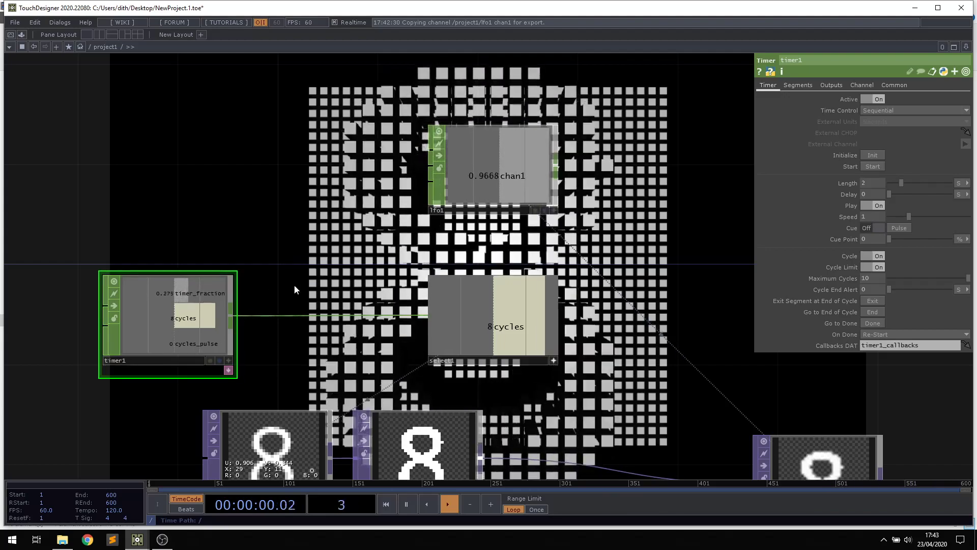
pyautogui.rightClick(237, 316)
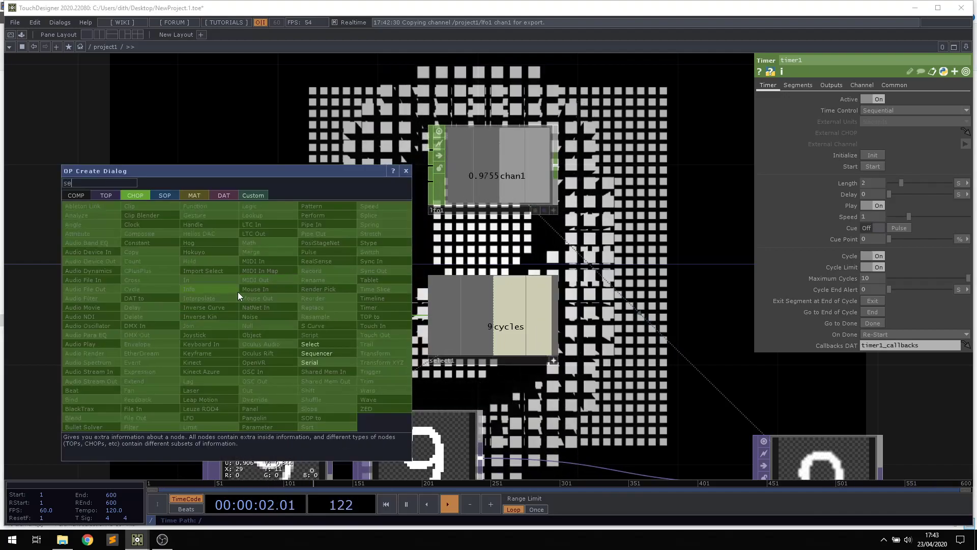
pyautogui.write('se')
pyautogui.click(343, 346)
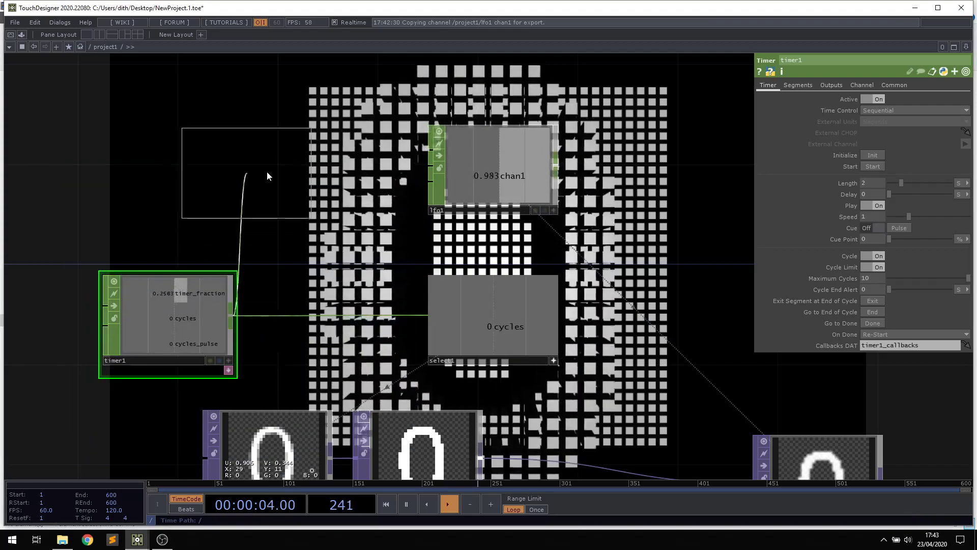
pyautogui.click(306, 164)
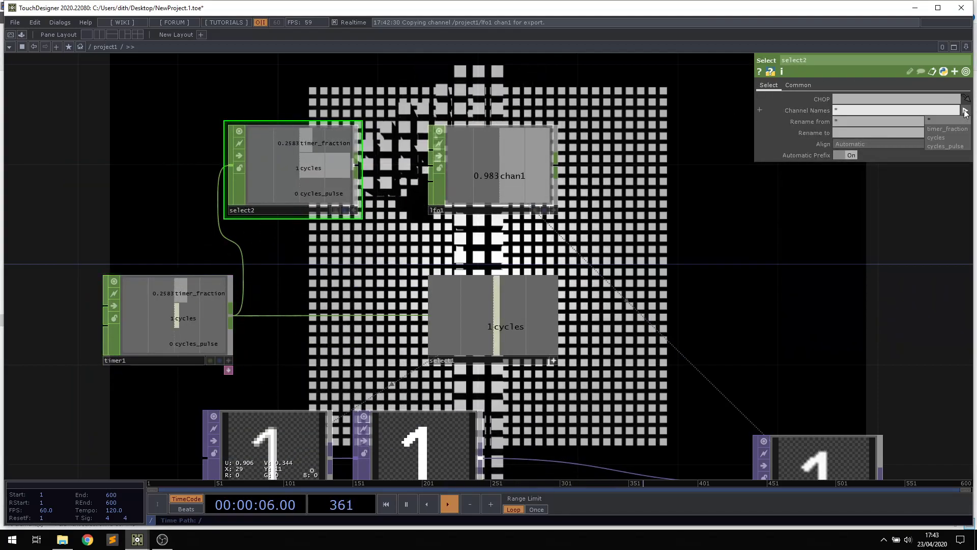
pyautogui.click(947, 147)
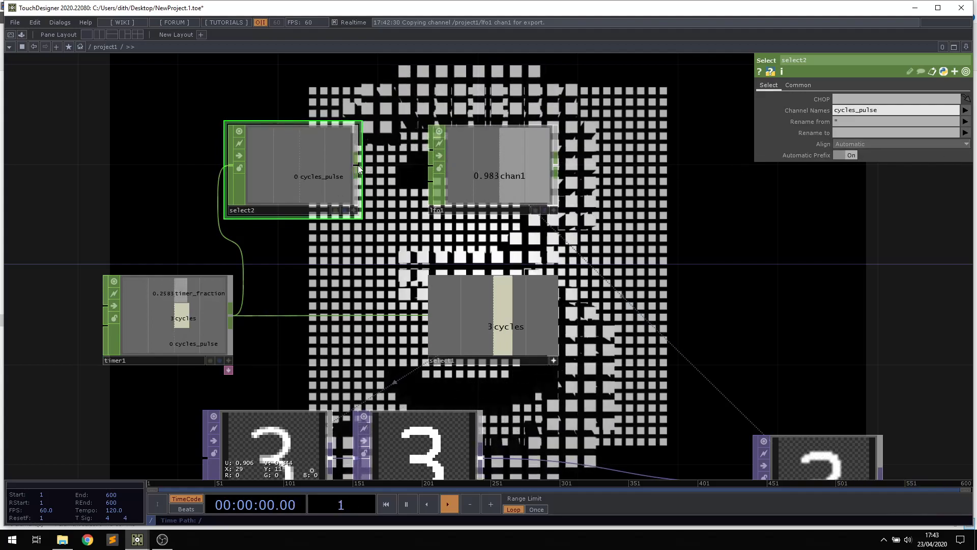
pyautogui.moveTo(355, 164); pyautogui.dragTo(430, 166)
pyautogui.moveTo(633, 232); pyautogui.dragTo(477, 170)
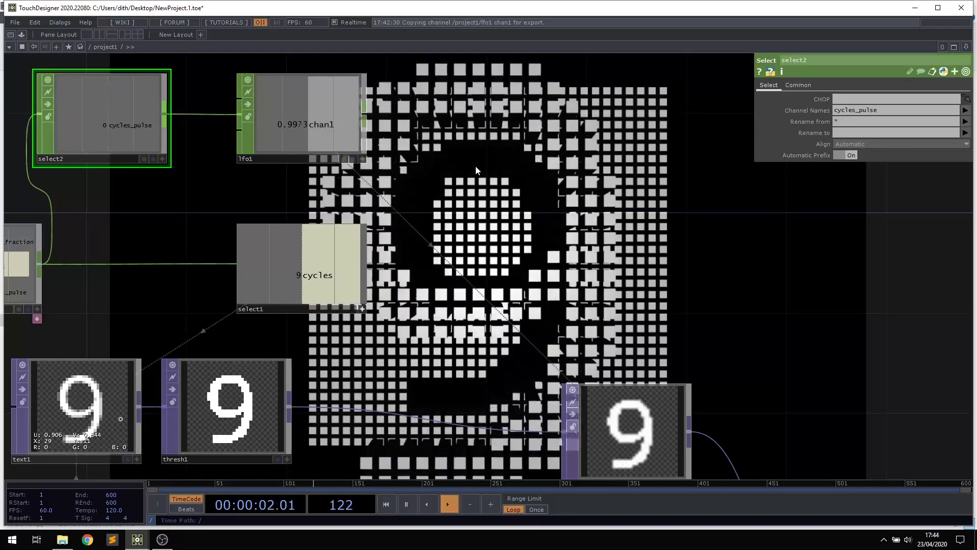
# Set lfo1's phase to -0.25.
pyautogui.click(291, 157)
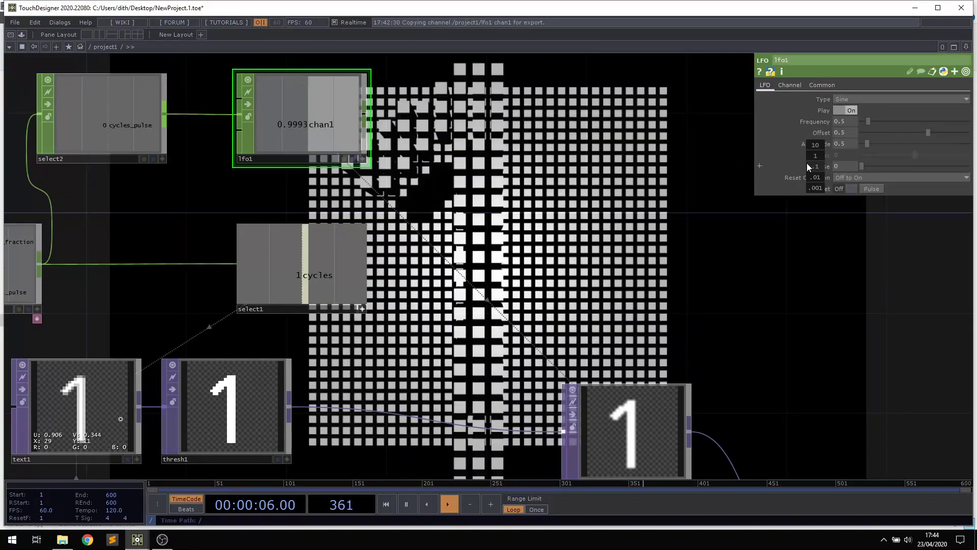
pyautogui.moveTo(812, 147); pyautogui.dragTo(814, 151, button='middle')
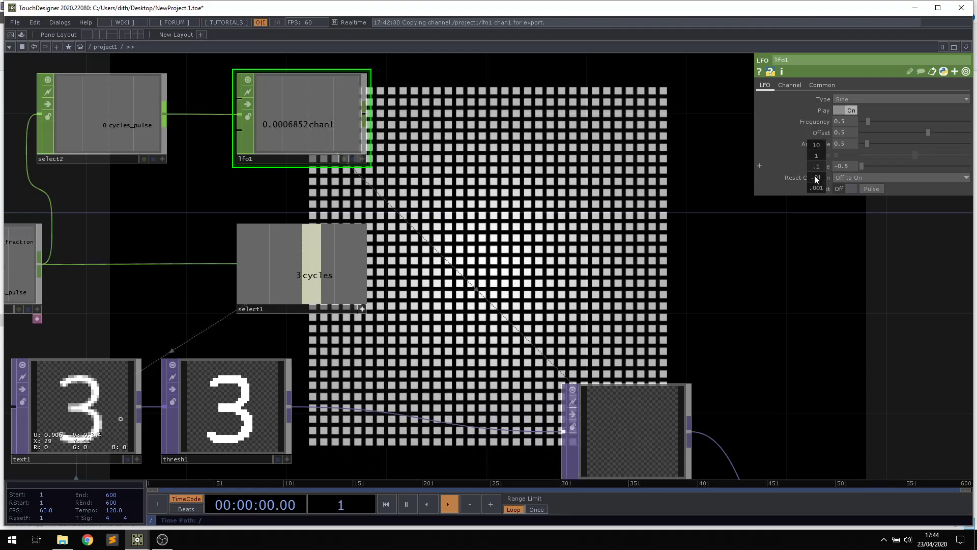
pyautogui.moveTo(813, 148); pyautogui.dragTo(815, 151, button='middle')
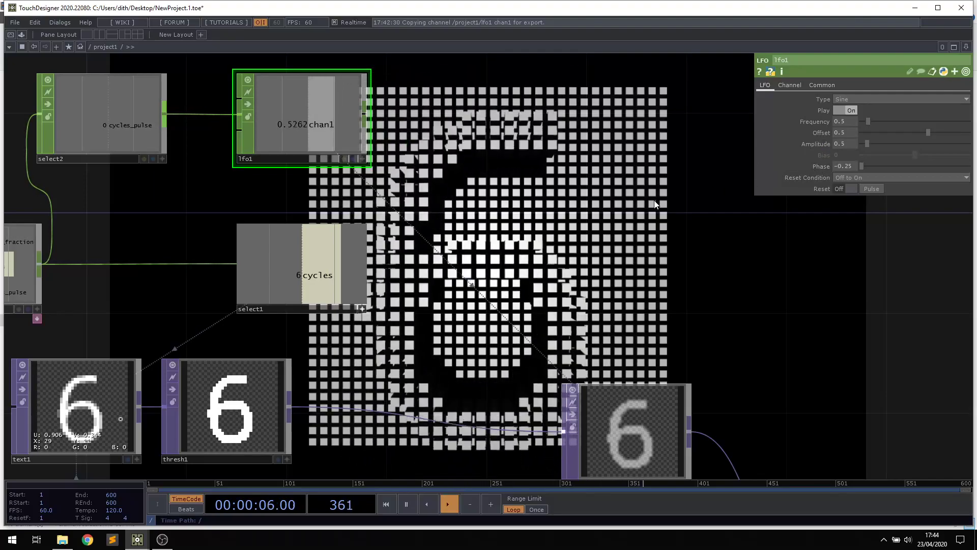
# Move the math2 node closer to thresh1.
pyautogui.scroll(-10, 655, 219)
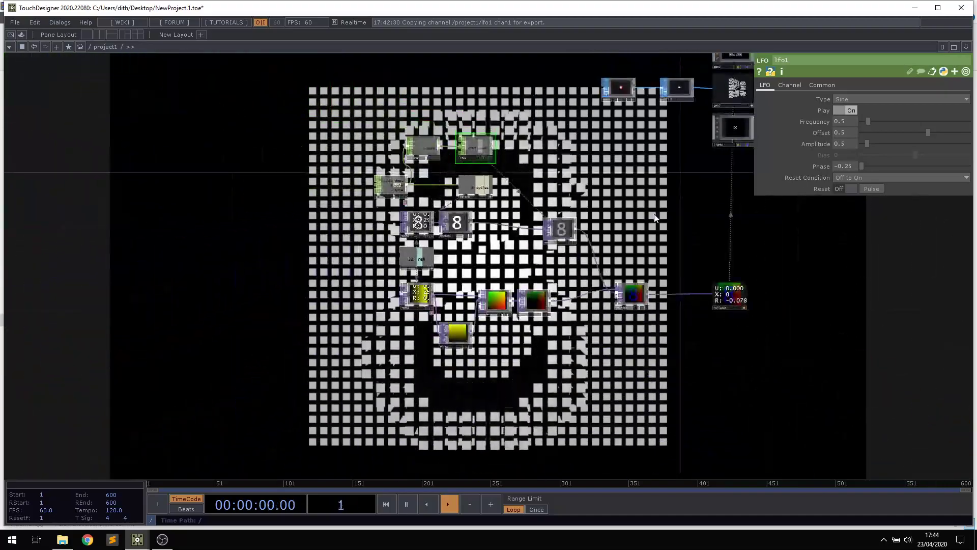
pyautogui.moveTo(596, 192); pyautogui.dragTo(460, 243)
pyautogui.scroll(6, 545, 76)
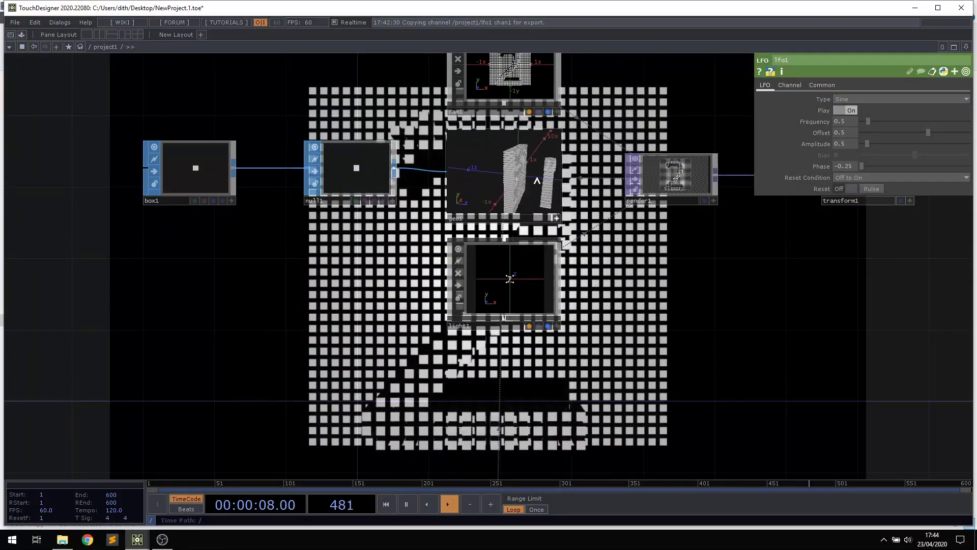
pyautogui.scroll(-6, 470, 219)
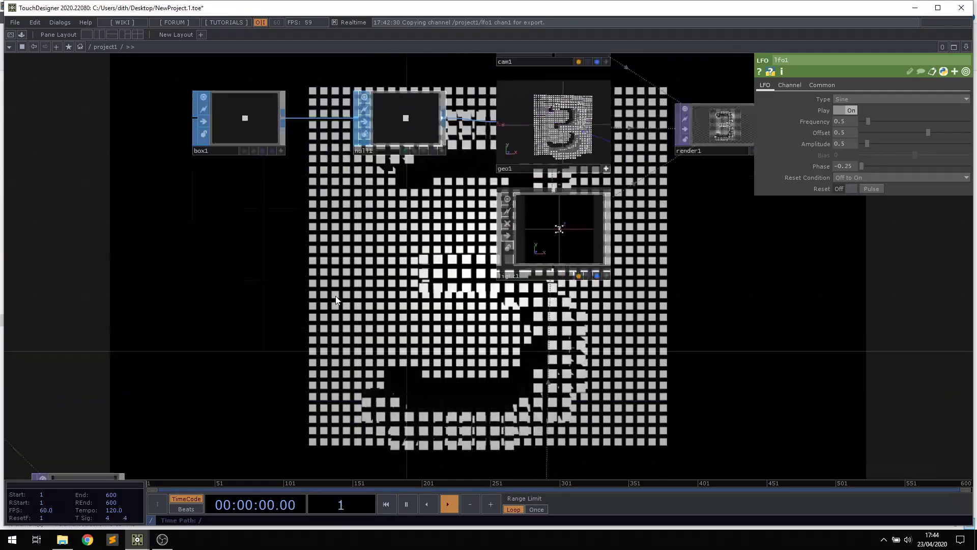
pyautogui.scroll(3, 393, 235)
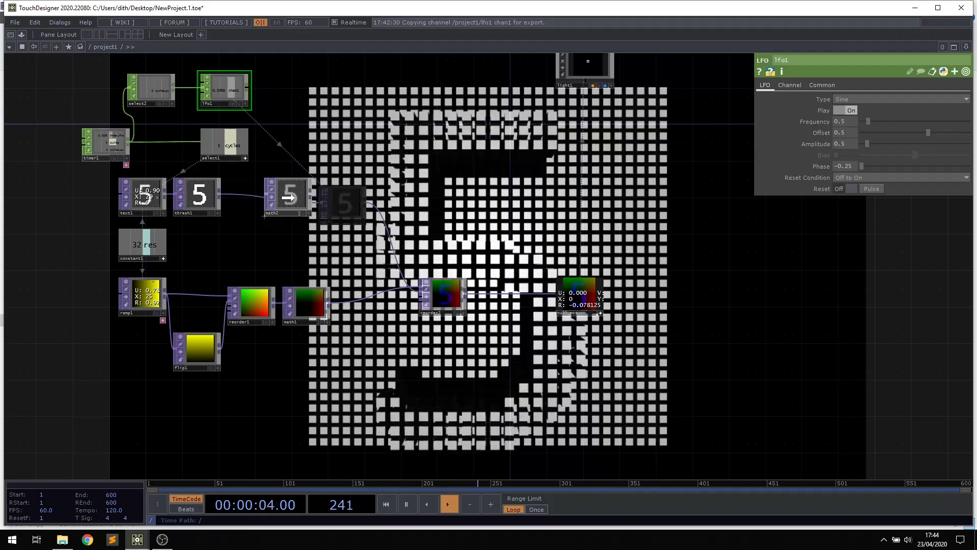
pyautogui.moveTo(477, 221); pyautogui.dragTo(426, 215)
# Examine the box colours and digit depth in the finished example's output window, and put that window away.
pyautogui.hotkey('alt', 'Tab')
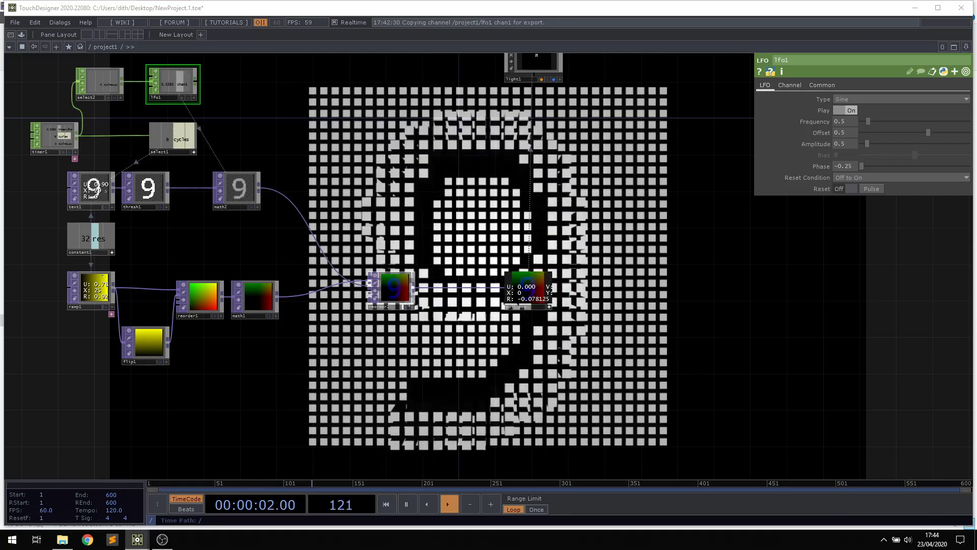
pyautogui.moveTo(976, 204); pyautogui.dragTo(485, 79)
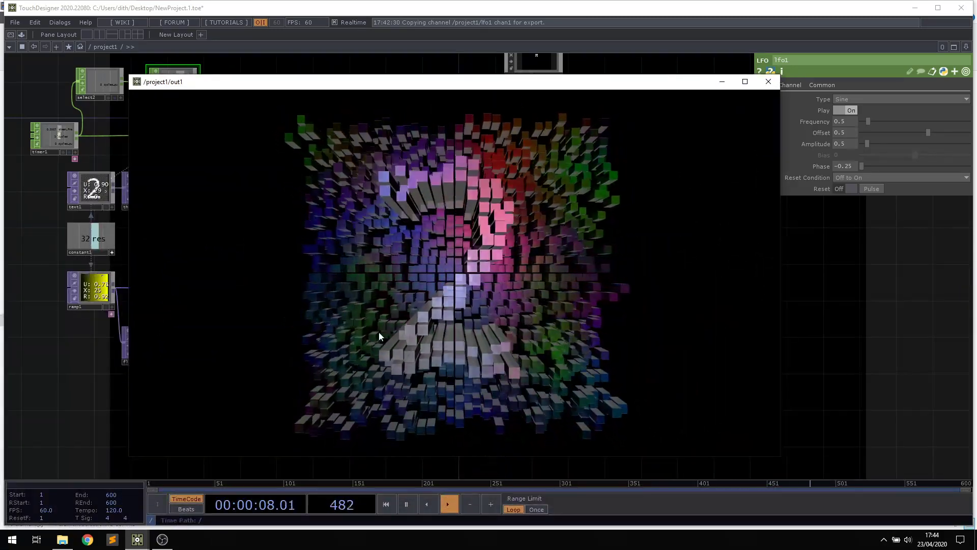
pyautogui.moveTo(702, 82); pyautogui.dragTo(723, 82)
pyautogui.click(743, 82)
# Add a Noise TOP below math1 and turn off its Monochrome option.
pyautogui.moveTo(427, 381); pyautogui.dragTo(500, 290)
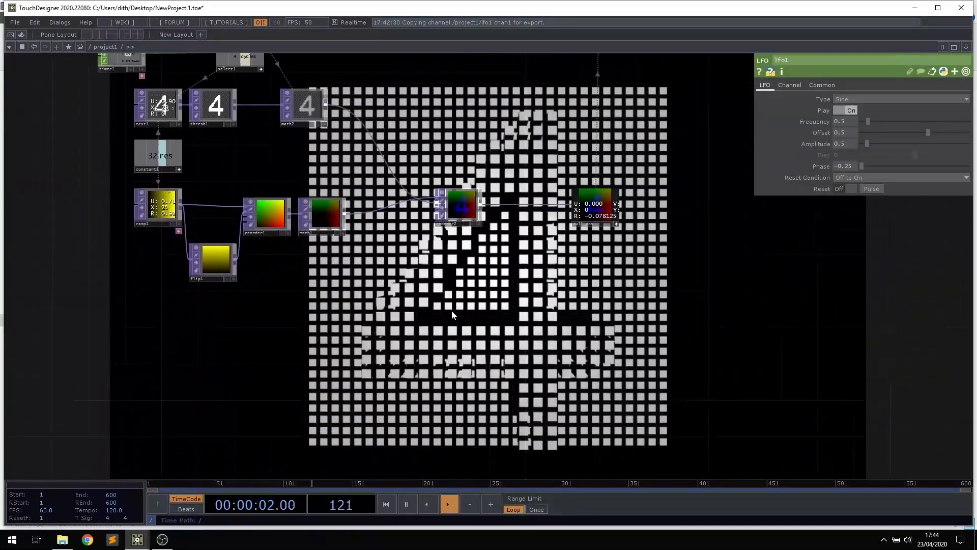
pyautogui.press('Tab')
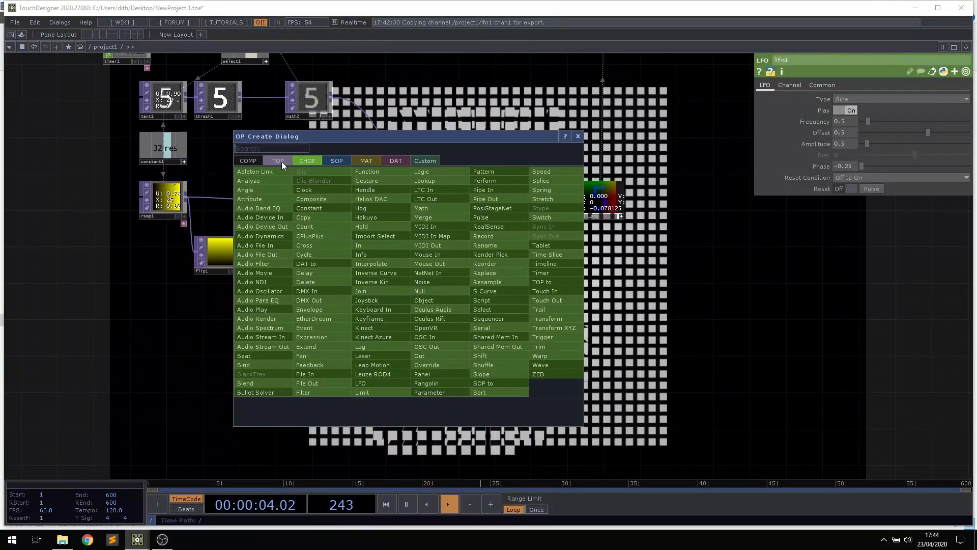
pyautogui.click(282, 160)
pyautogui.write('noise')
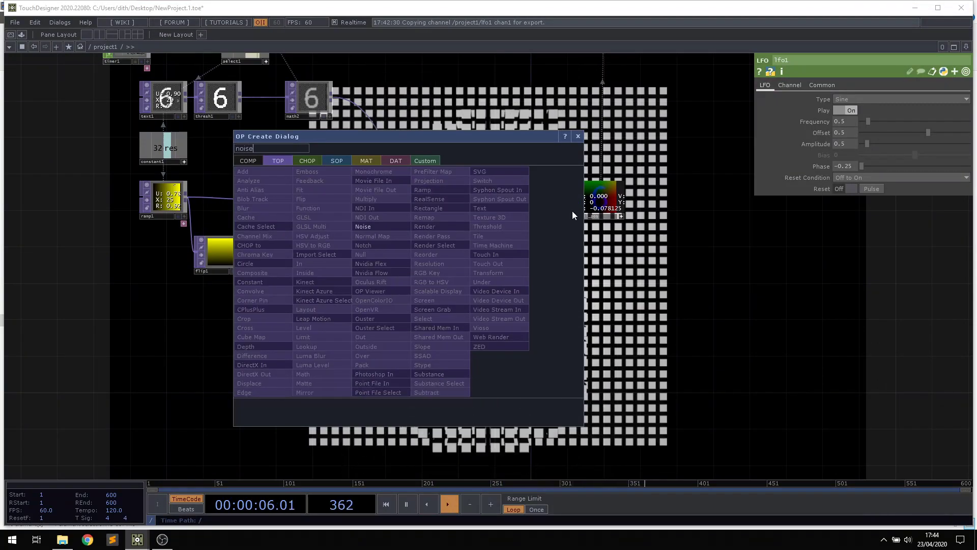
pyautogui.press('Return')
pyautogui.click(341, 298)
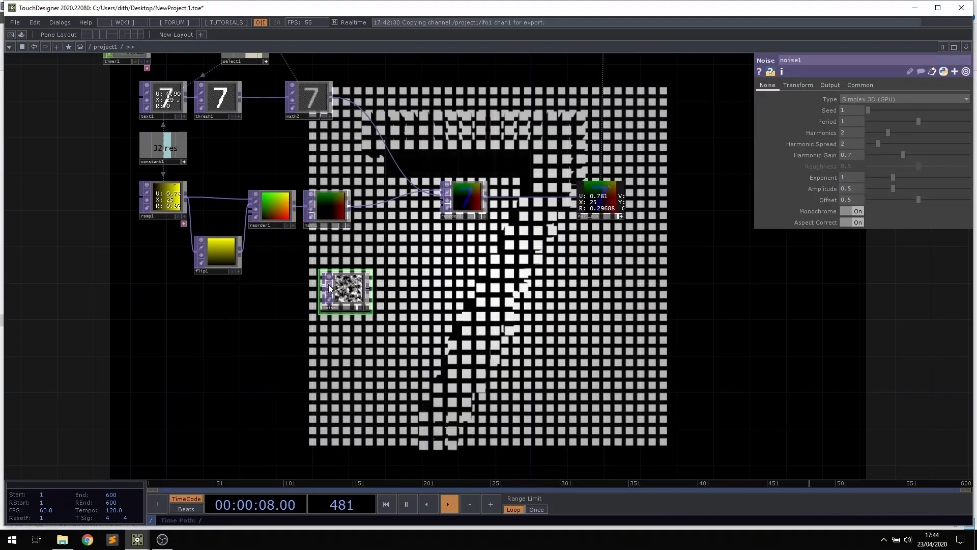
# Reference constant1's res channel in noise1's resolution and set its pixel format to 32-bit float (RGBA).
pyautogui.click(860, 85)
pyautogui.moveTo(117, 68); pyautogui.dragTo(221, 167)
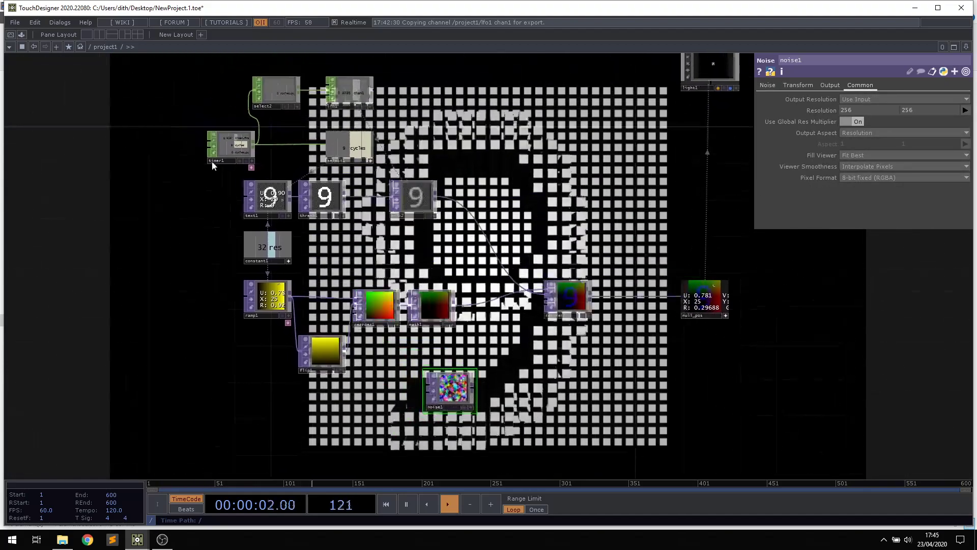
pyautogui.moveTo(823, 109); pyautogui.dragTo(822, 110)
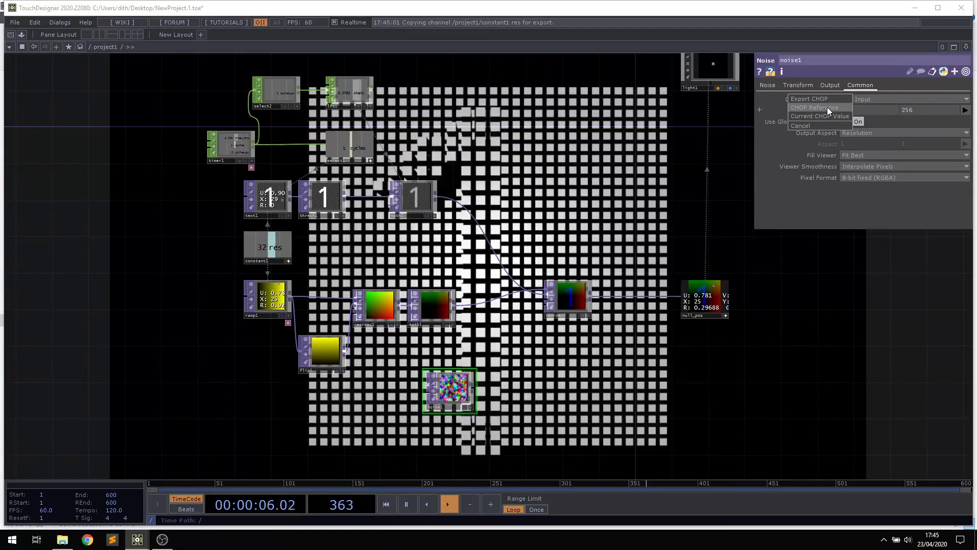
pyautogui.click(827, 107)
pyautogui.click(869, 176)
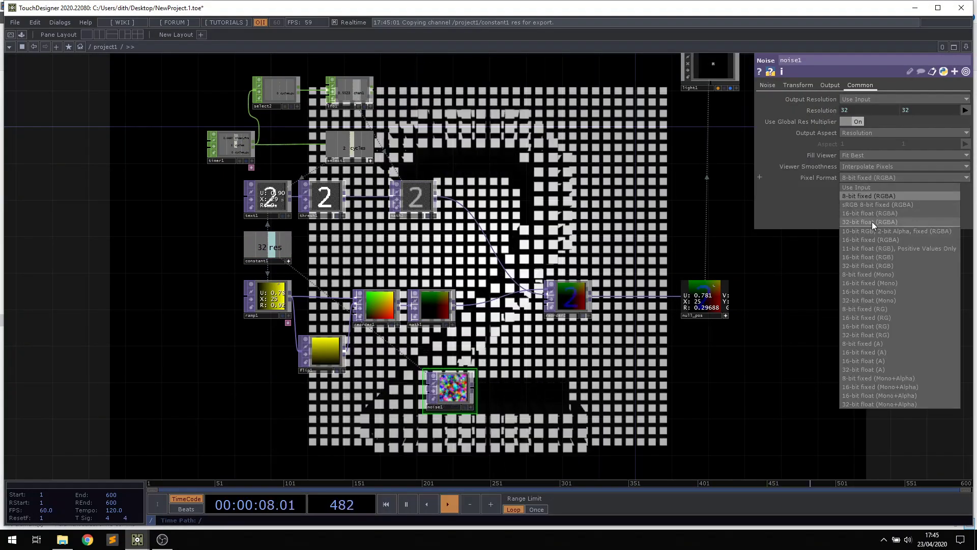
pyautogui.click(872, 221)
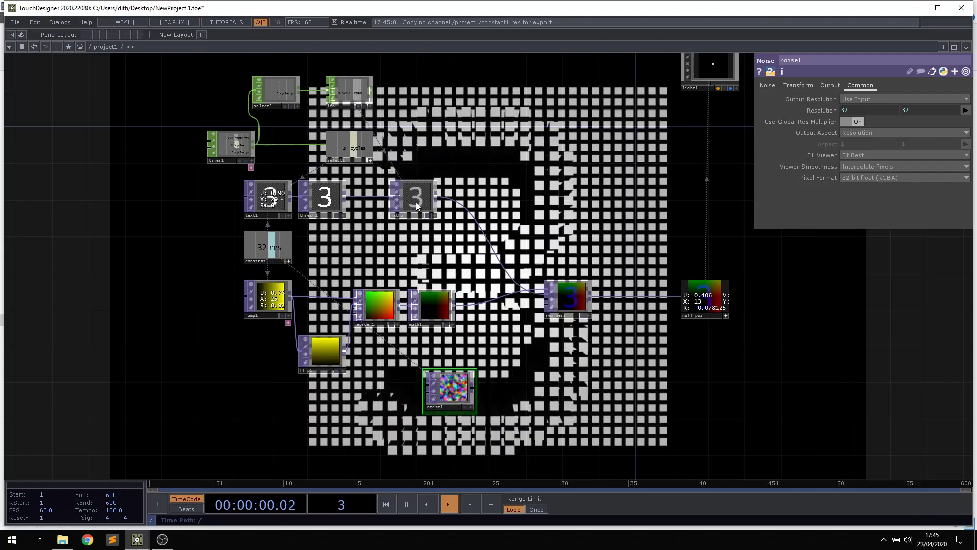
# Append a Null TOP to noise1, place it below null_pos, and name it null_color.
pyautogui.scroll(5, 498, 262)
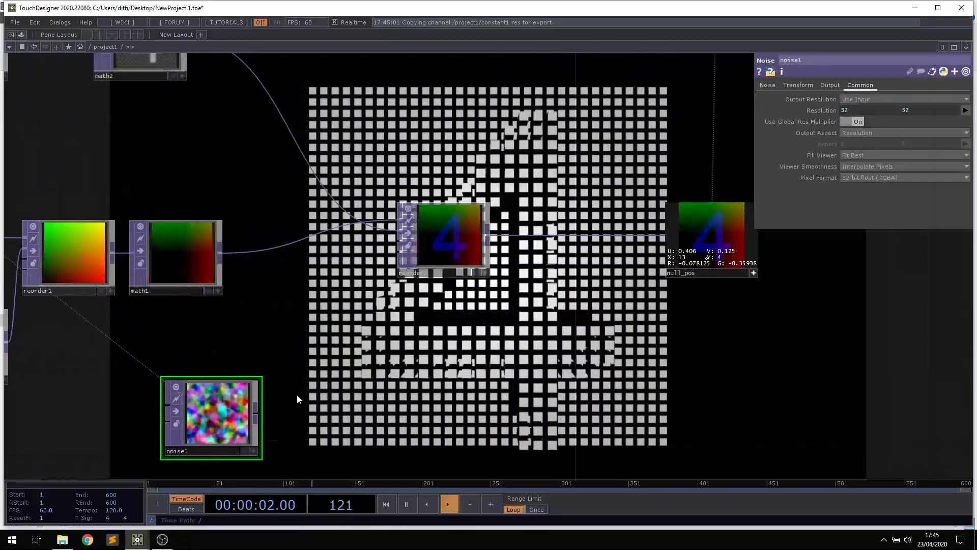
pyautogui.press('Tab')
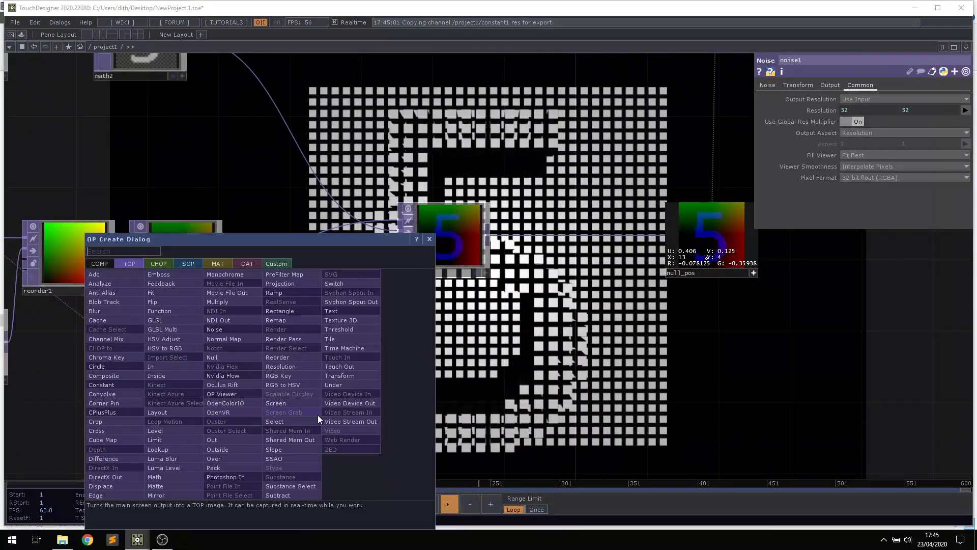
pyautogui.click(252, 357)
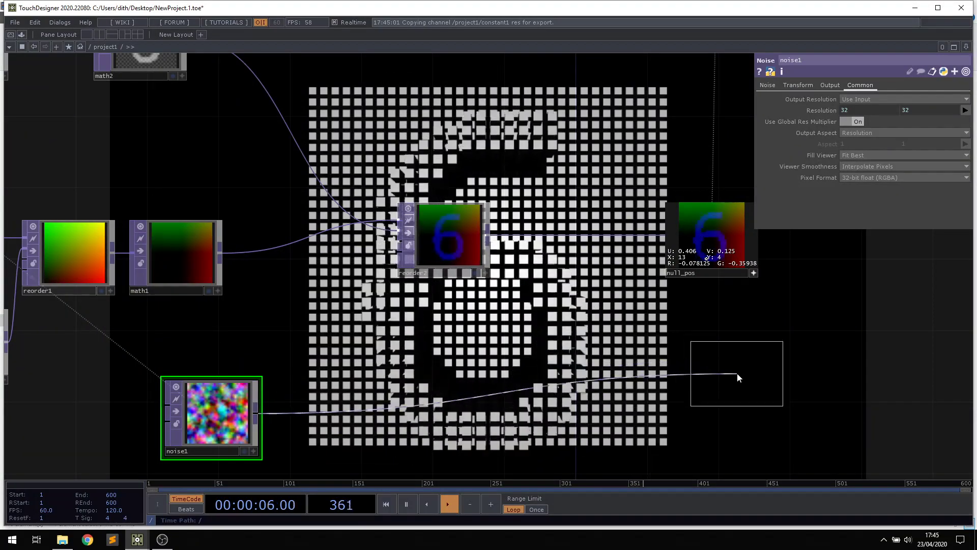
pyautogui.click(715, 410)
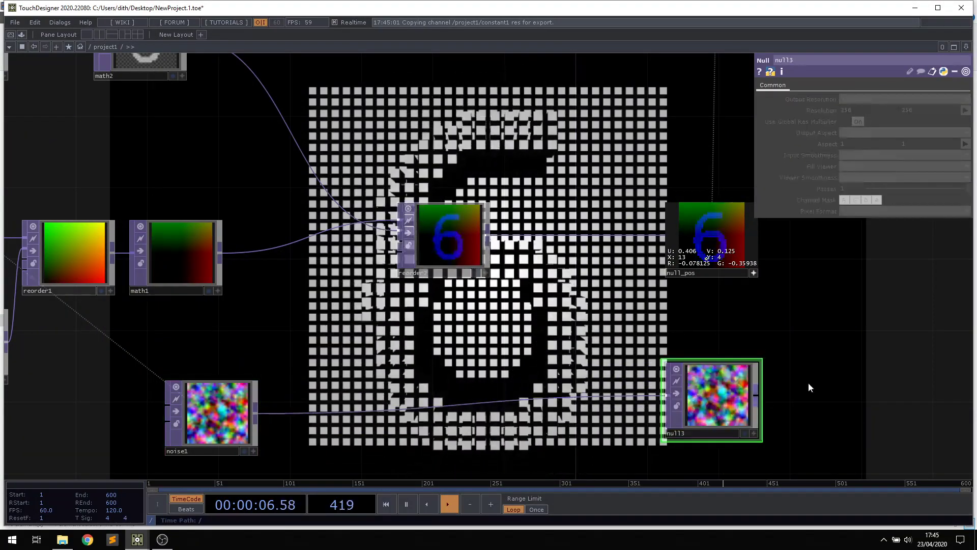
pyautogui.click(710, 435)
pyautogui.write('null_co')
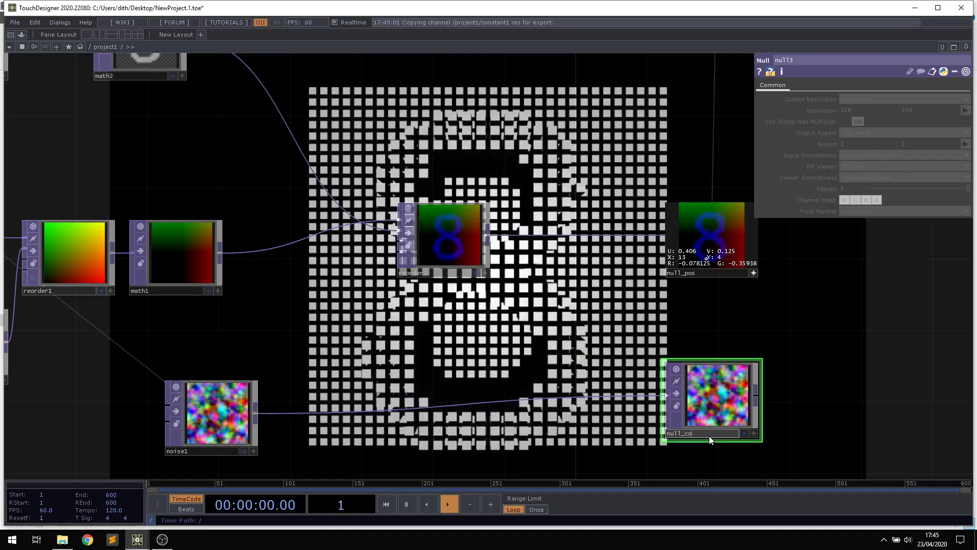
pyautogui.write('lor')
pyautogui.press('Return')
# Assign null_color as the Color OP for geo1's instances.
pyautogui.scroll(-2, 939, 314)
pyautogui.moveTo(939, 313); pyautogui.dragTo(617, 307)
pyautogui.scroll(-3, 466, 427)
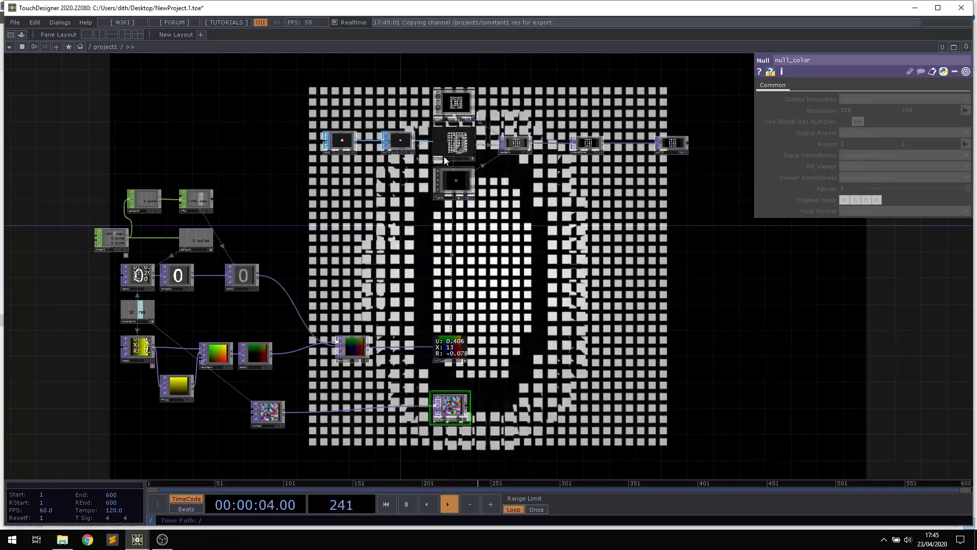
pyautogui.click(446, 153)
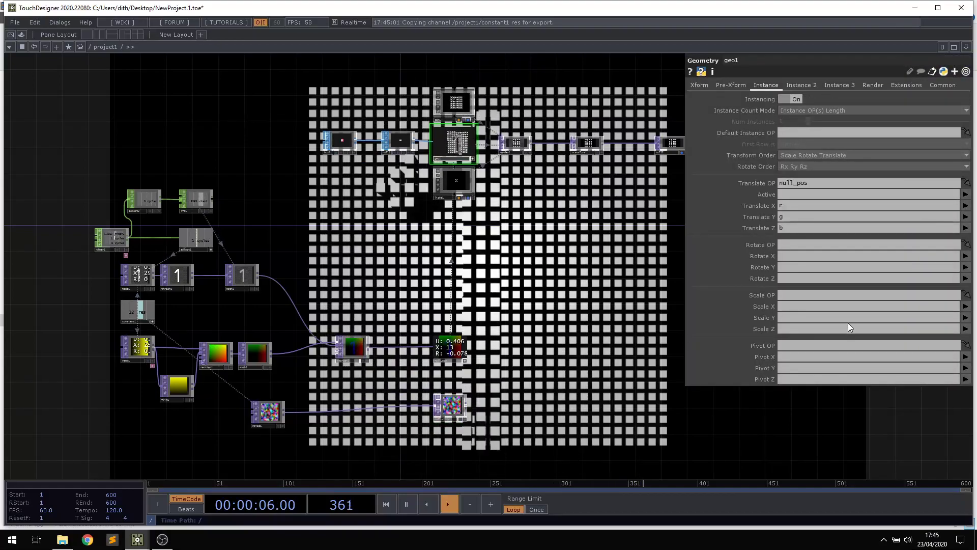
pyautogui.click(799, 85)
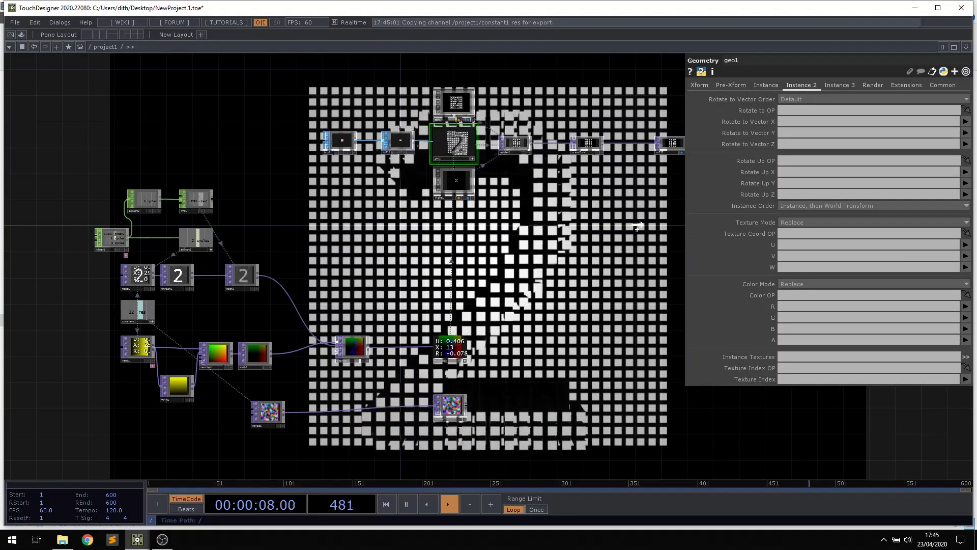
pyautogui.scroll(3, 478, 370)
pyautogui.moveTo(478, 370); pyautogui.dragTo(804, 296)
# Map geo1's instance colour R, G and B to the channels r, g and b.
pyautogui.click(789, 308)
pyautogui.write('r')
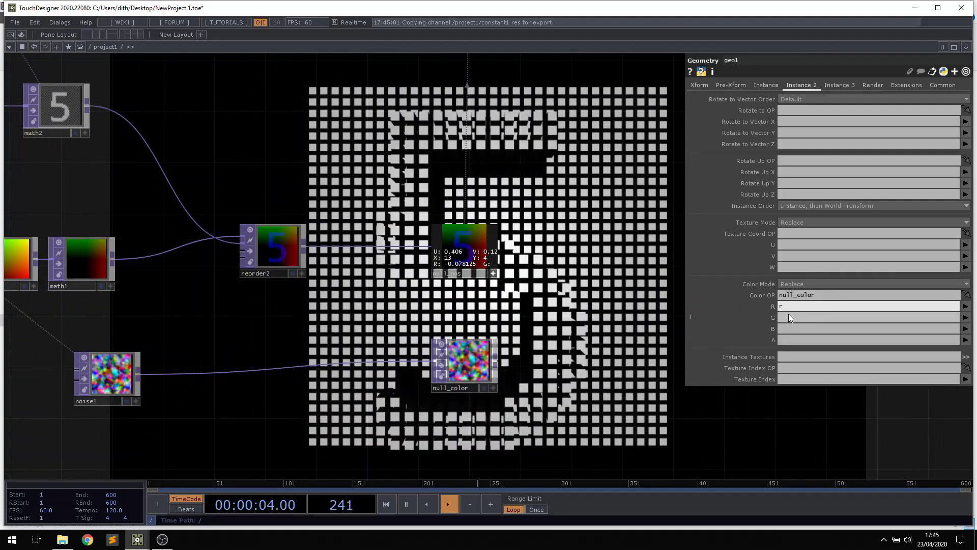
pyautogui.click(789, 315)
pyautogui.write('g')
pyautogui.press('Return')
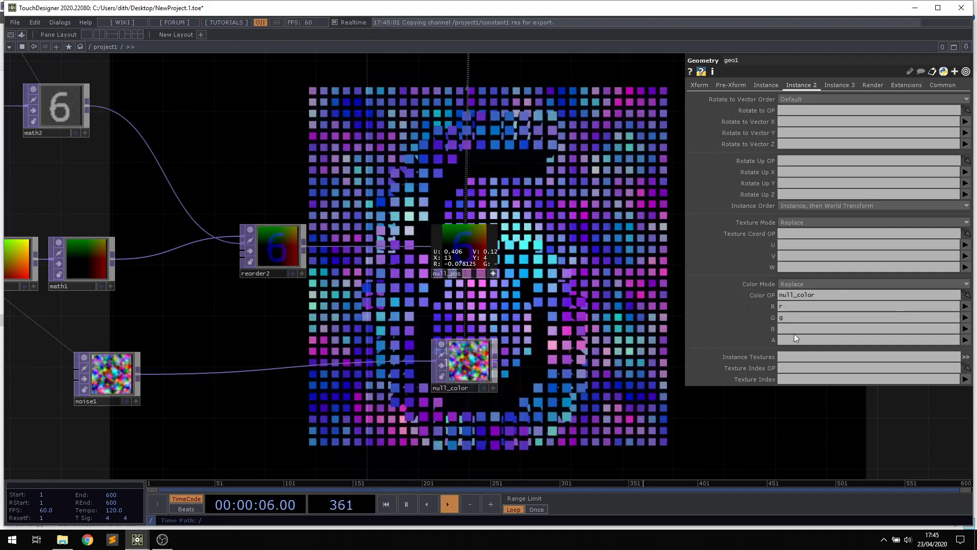
pyautogui.click(794, 329)
pyautogui.write('b')
pyautogui.press('Return')
pyautogui.moveTo(248, 325); pyautogui.dragTo(426, 236)
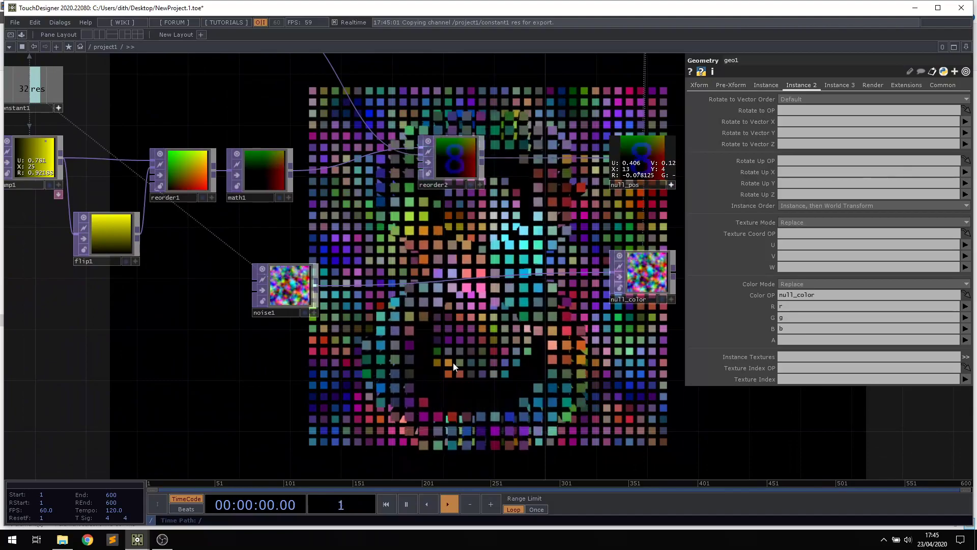
# Set noise1's period to 2 and lower its offset slightly.
pyautogui.moveTo(491, 365); pyautogui.dragTo(463, 316)
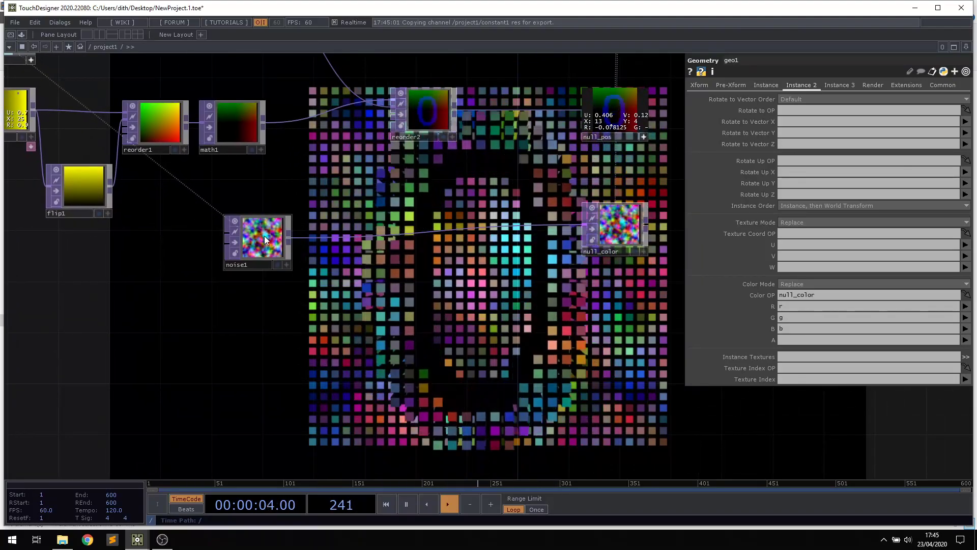
pyautogui.click(264, 236)
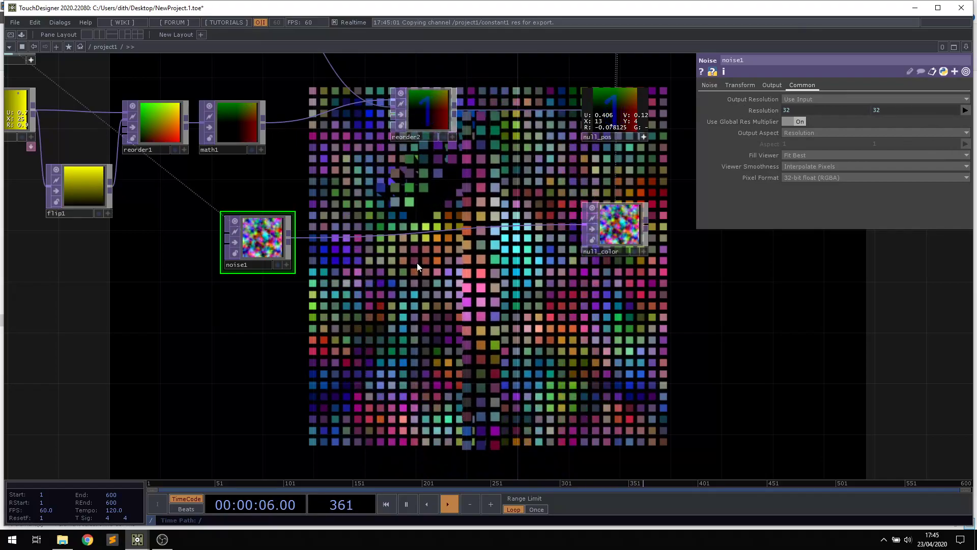
pyautogui.click(711, 85)
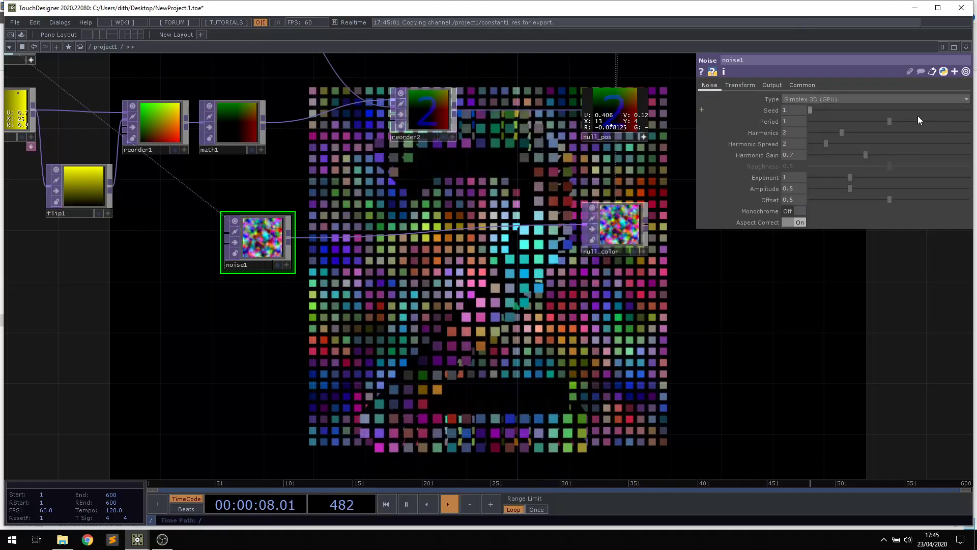
pyautogui.moveTo(888, 123); pyautogui.dragTo(972, 128)
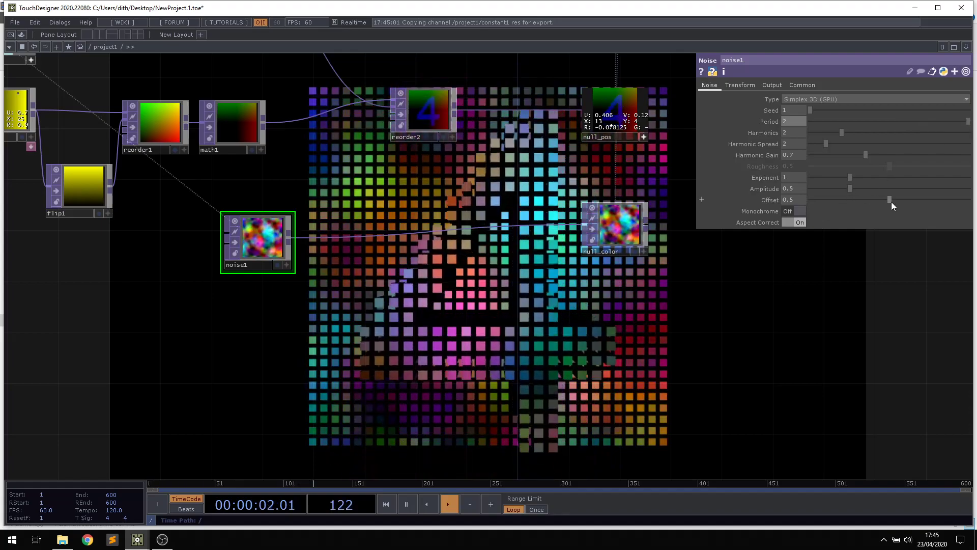
pyautogui.moveTo(890, 199); pyautogui.dragTo(853, 189)
pyautogui.moveTo(874, 200); pyautogui.dragTo(867, 206)
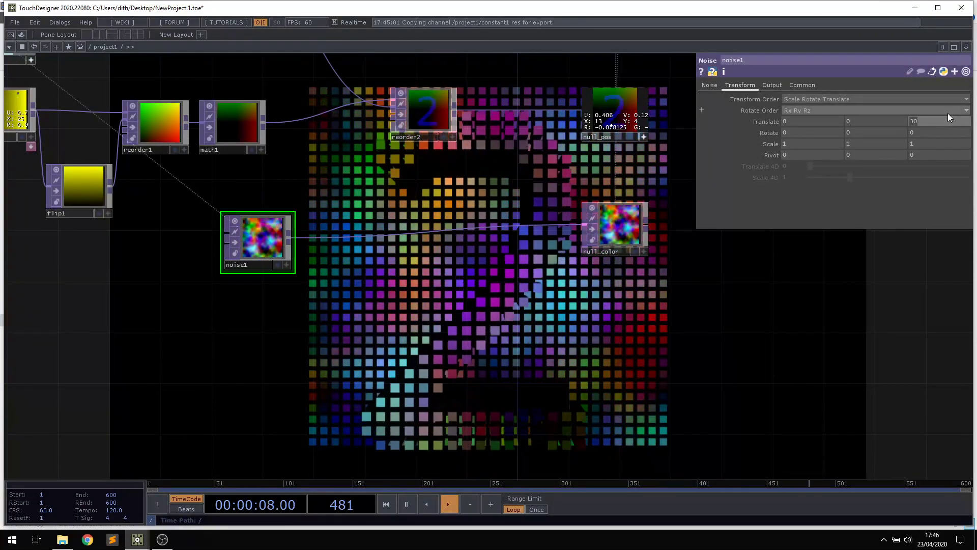
# Drive noise1's Z translate with the expression absTime.seconds*0.5 and align null_color level with noise1.
pyautogui.write('abs')
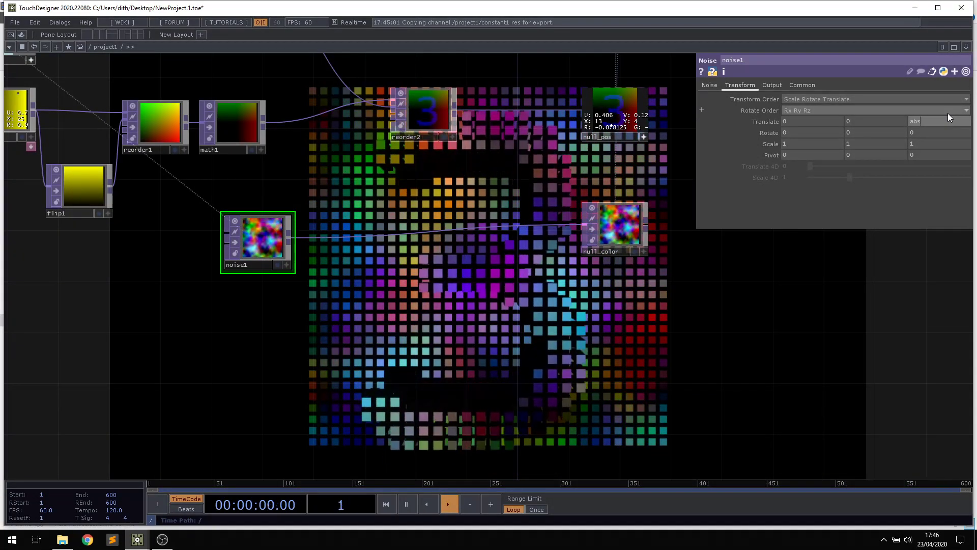
pyautogui.write('Time.seconds')
pyautogui.press('Return')
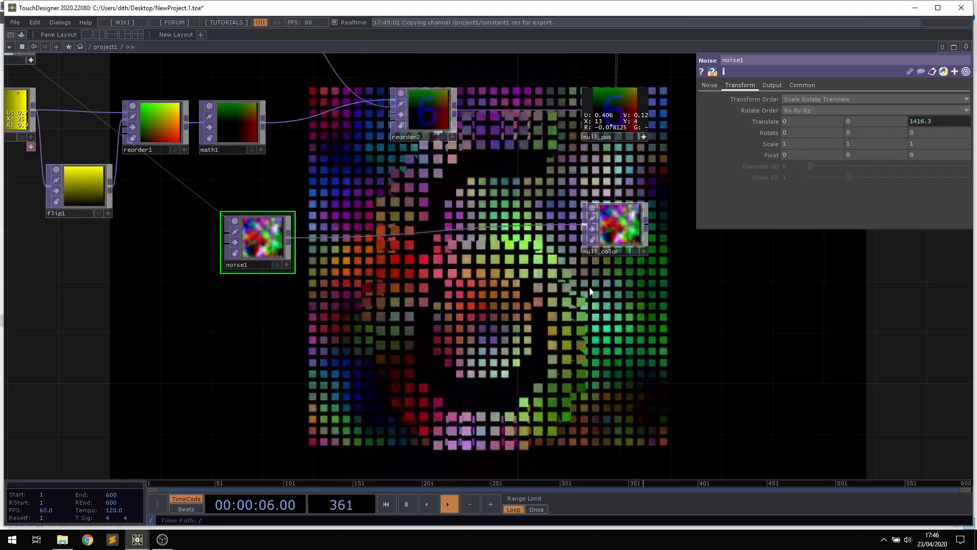
pyautogui.click(941, 124)
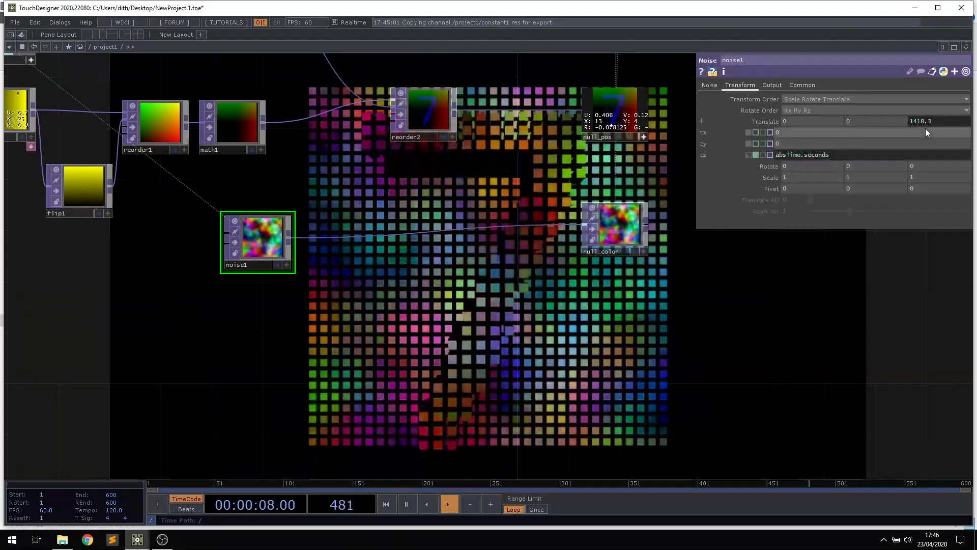
pyautogui.write('*0.5')
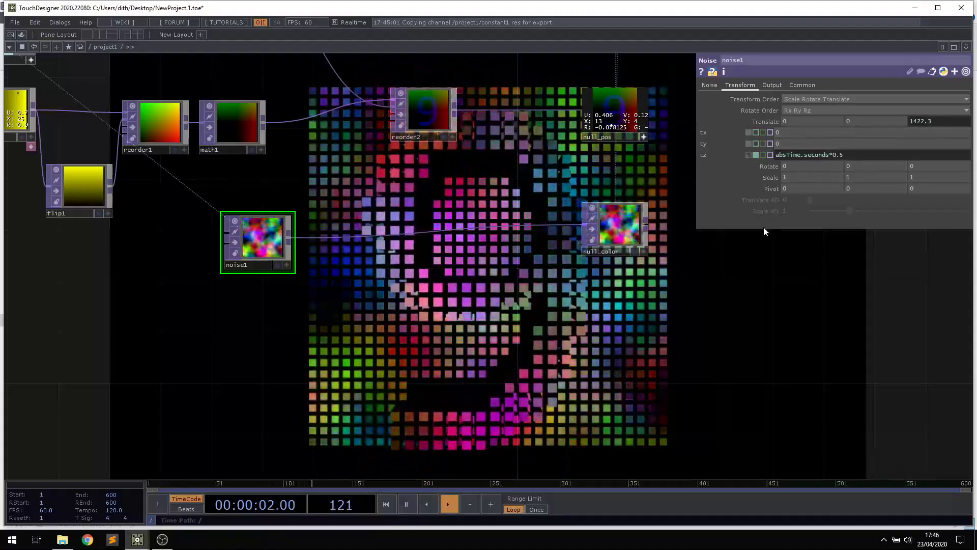
pyautogui.click(764, 229)
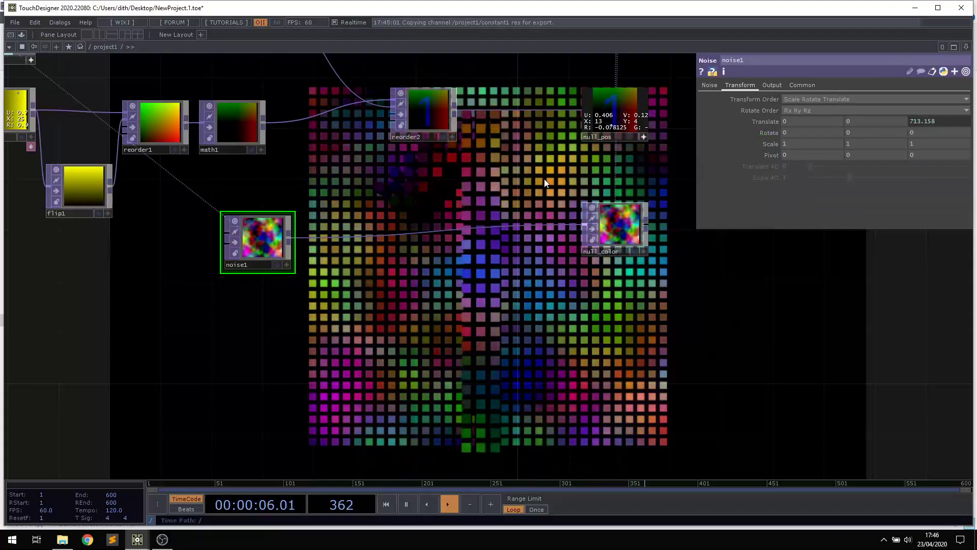
pyautogui.moveTo(619, 221); pyautogui.dragTo(617, 237)
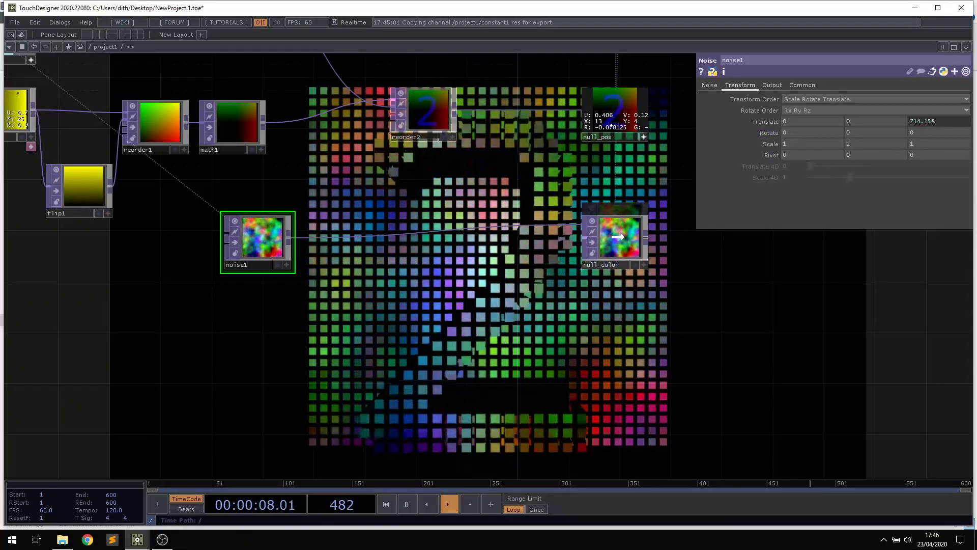
# Insert a Composite TOP on the wire between noise1 and null_color.
pyautogui.moveTo(493, 259); pyautogui.dragTo(531, 325)
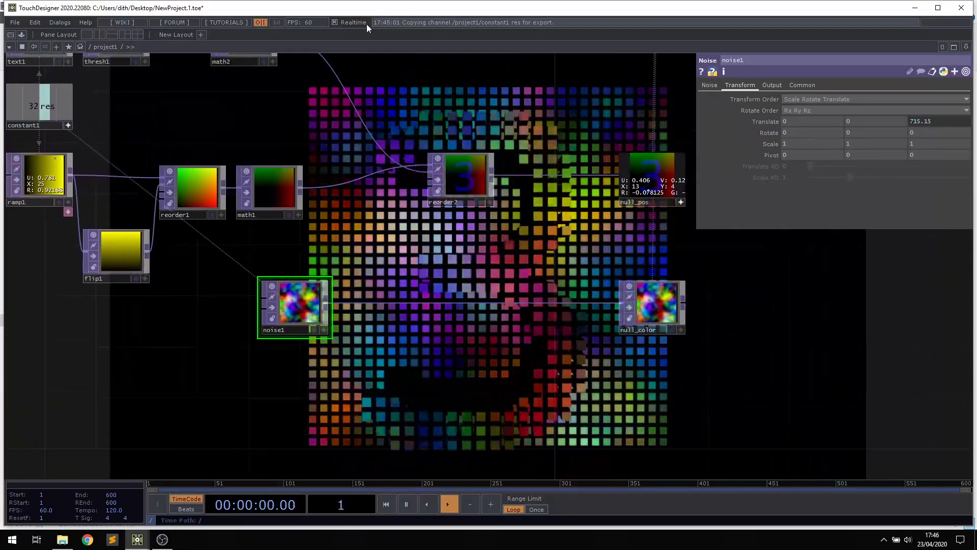
pyautogui.scroll(-5, 436, 221)
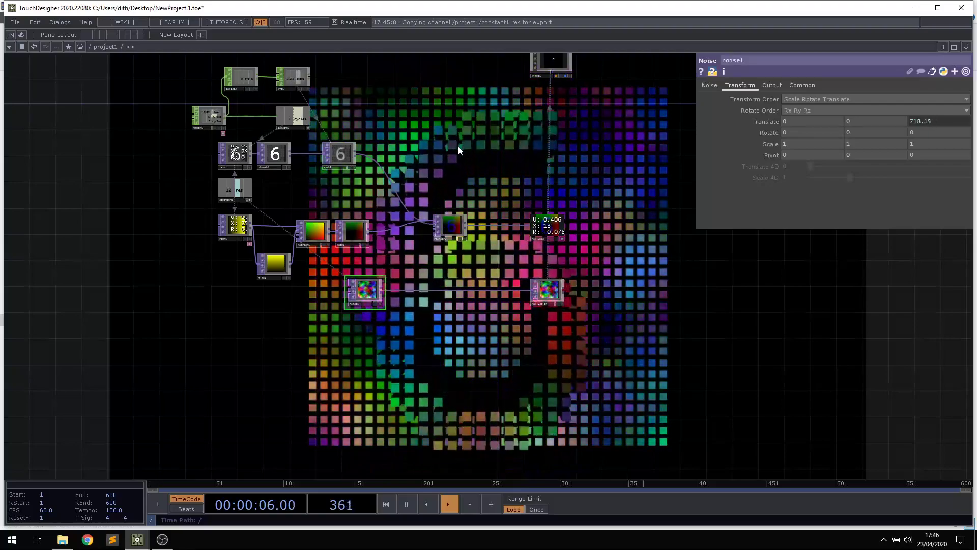
pyautogui.scroll(6, 342, 151)
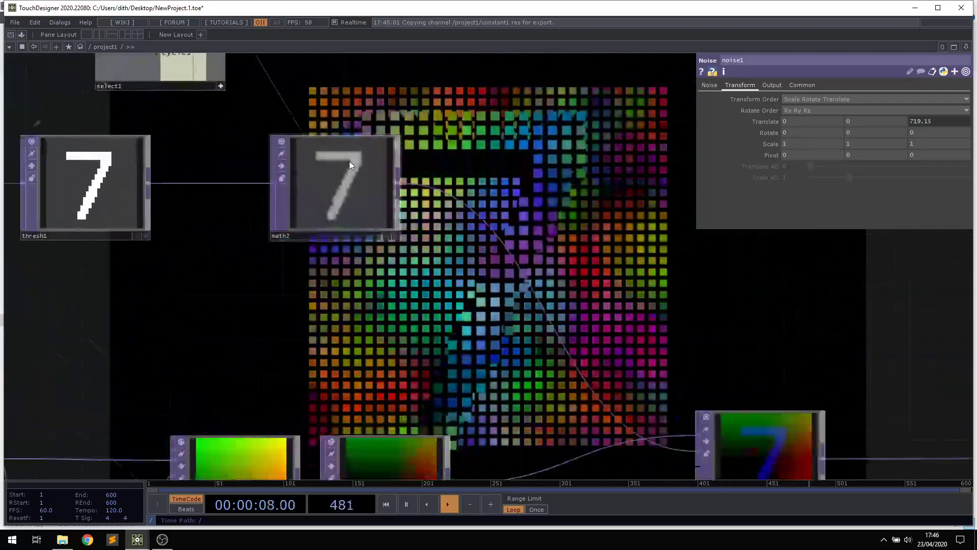
pyautogui.scroll(3, 334, 179)
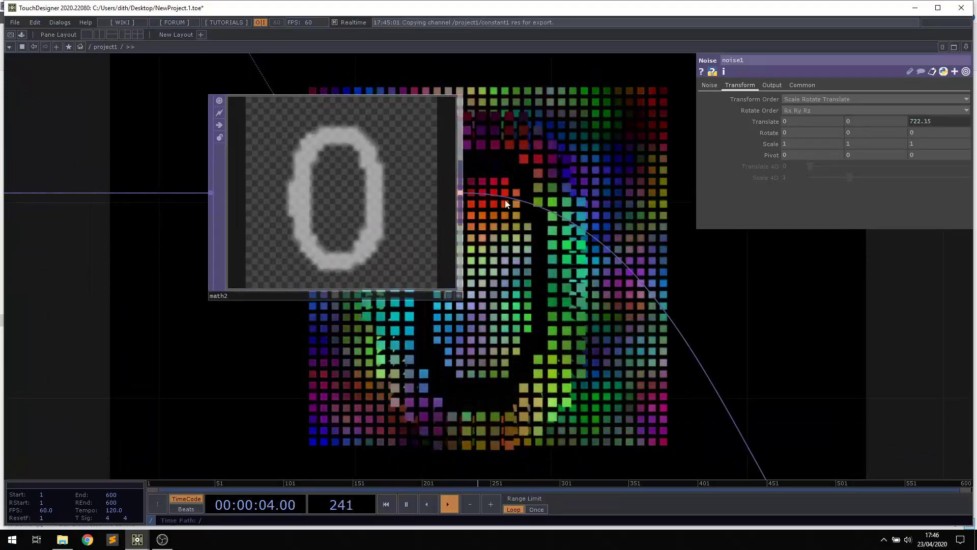
pyautogui.scroll(-5, 538, 266)
pyautogui.scroll(2, 483, 251)
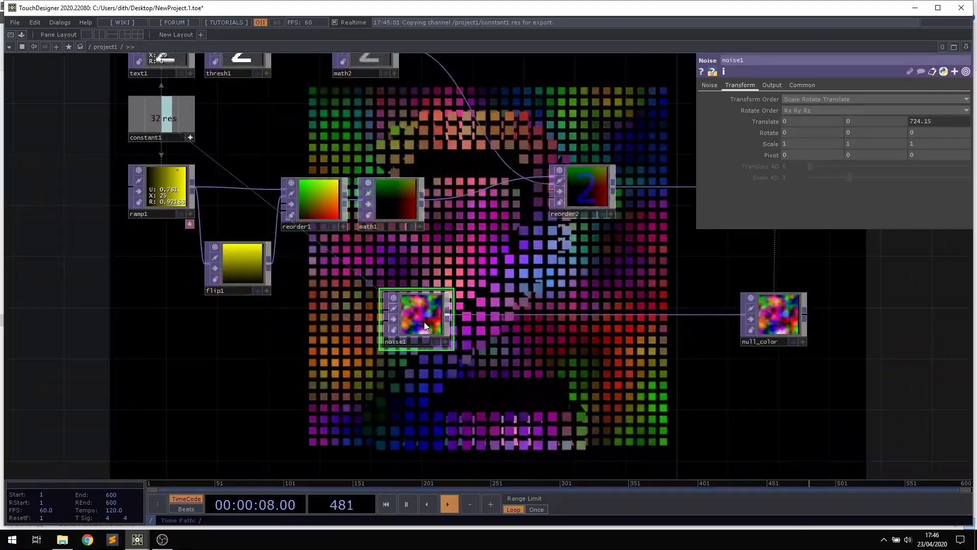
pyautogui.moveTo(488, 279); pyautogui.dragTo(440, 272)
pyautogui.rightClick(475, 308)
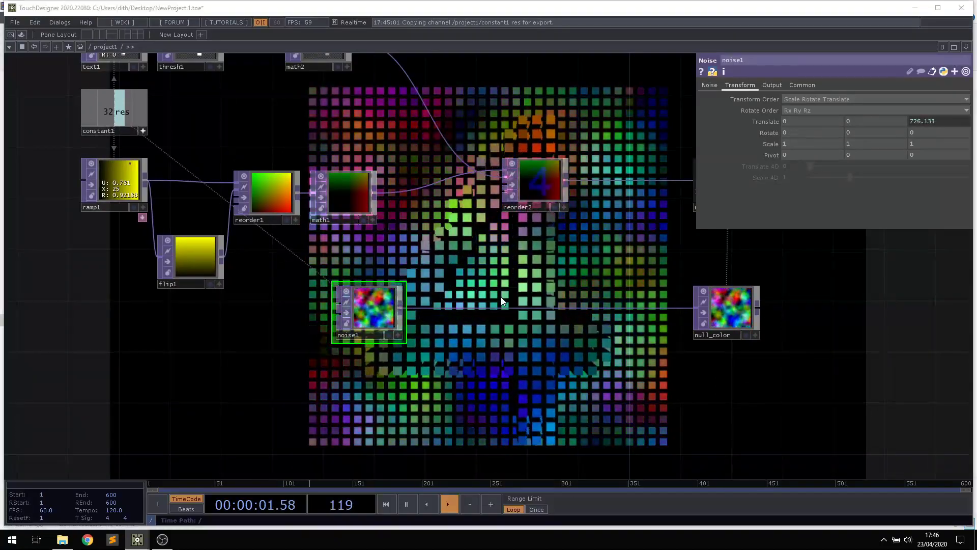
pyautogui.click(501, 297)
pyautogui.write('comp')
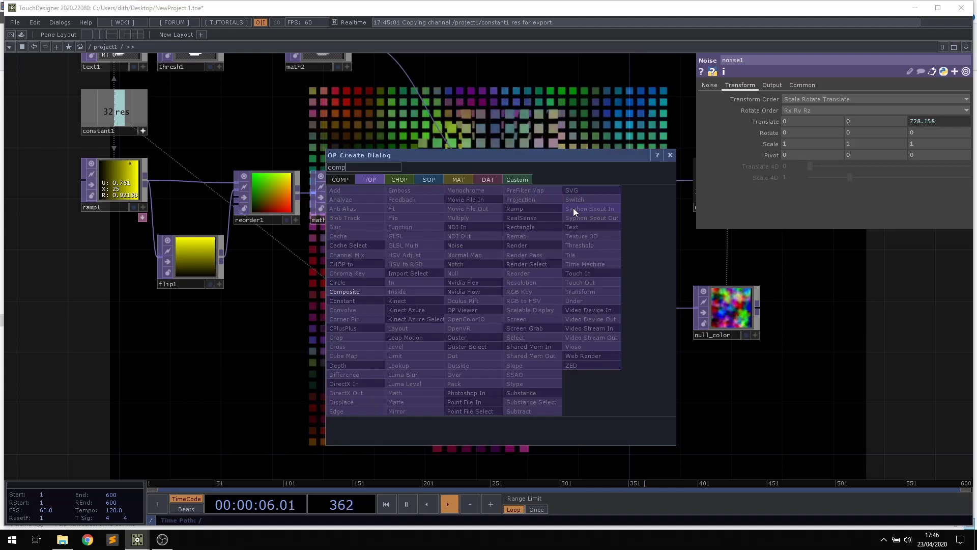
pyautogui.click(370, 292)
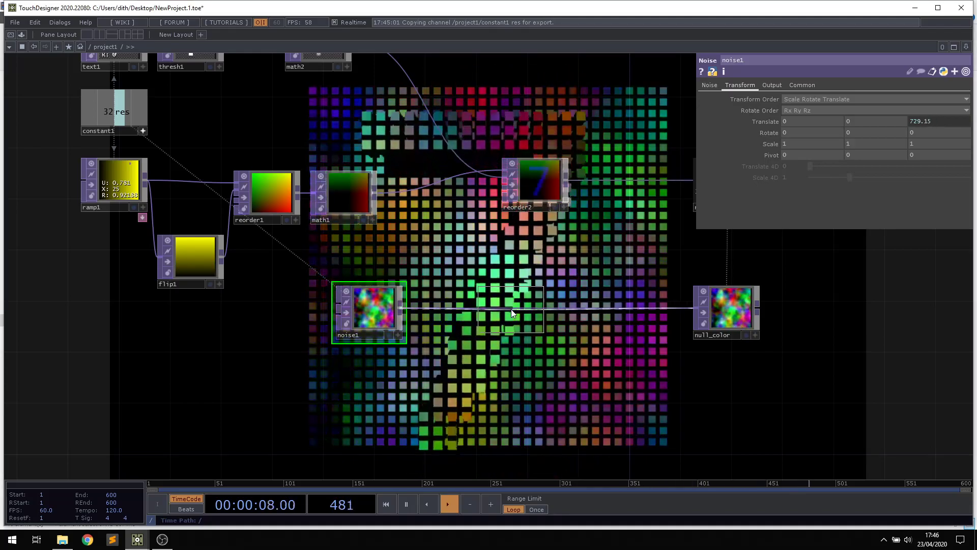
pyautogui.click(510, 309)
# Set comp1's operation to Add and connect math2 as its second input.
pyautogui.click(868, 144)
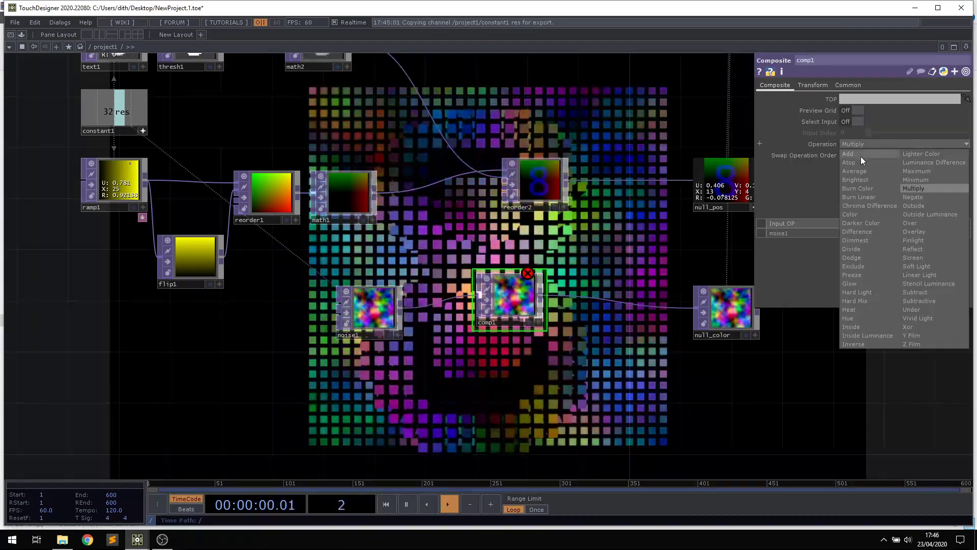
pyautogui.click(860, 157)
pyautogui.moveTo(380, 127); pyautogui.dragTo(376, 152)
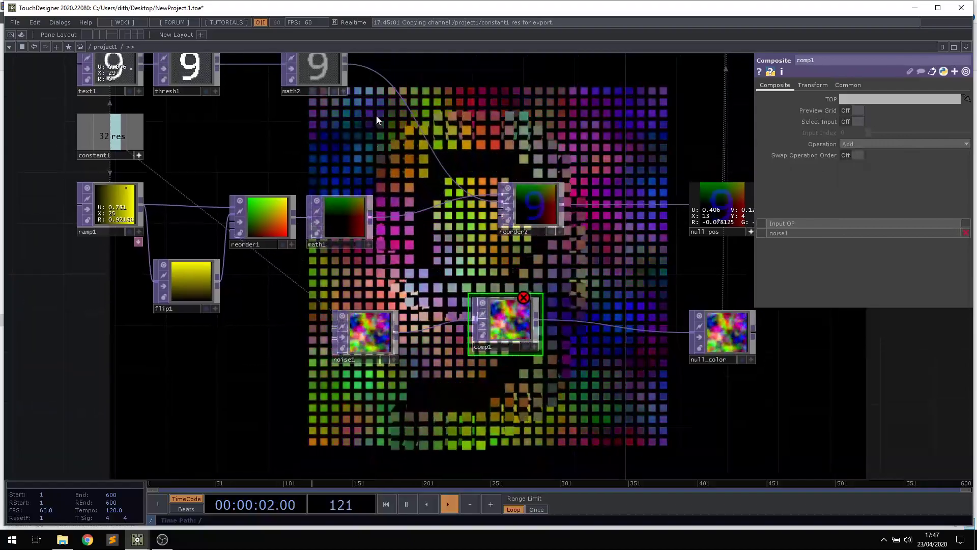
pyautogui.moveTo(347, 66); pyautogui.dragTo(454, 335)
# Move reorder2 closer to null_pos to make room on its input wires, and show its channel reorder settings.
pyautogui.moveTo(571, 276); pyautogui.dragTo(426, 238)
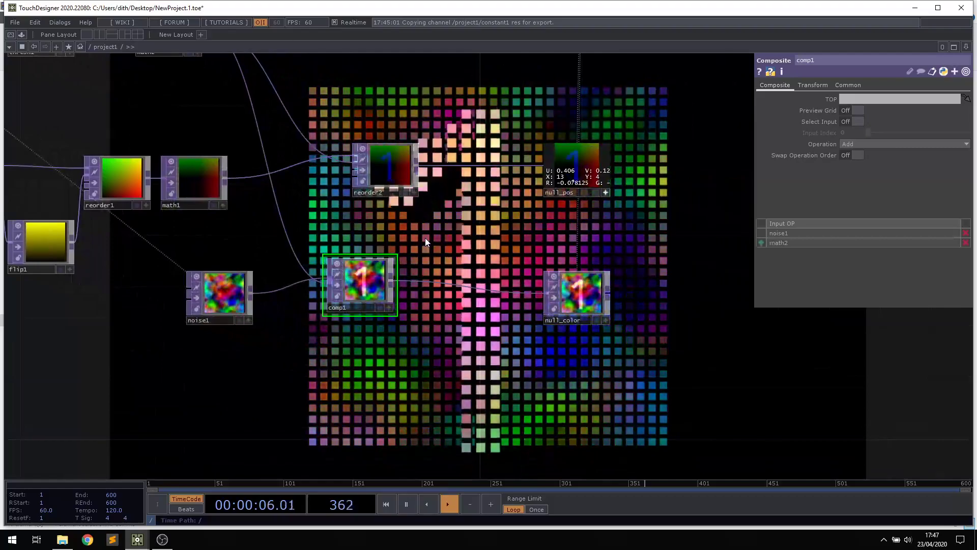
pyautogui.moveTo(460, 225); pyautogui.dragTo(450, 310)
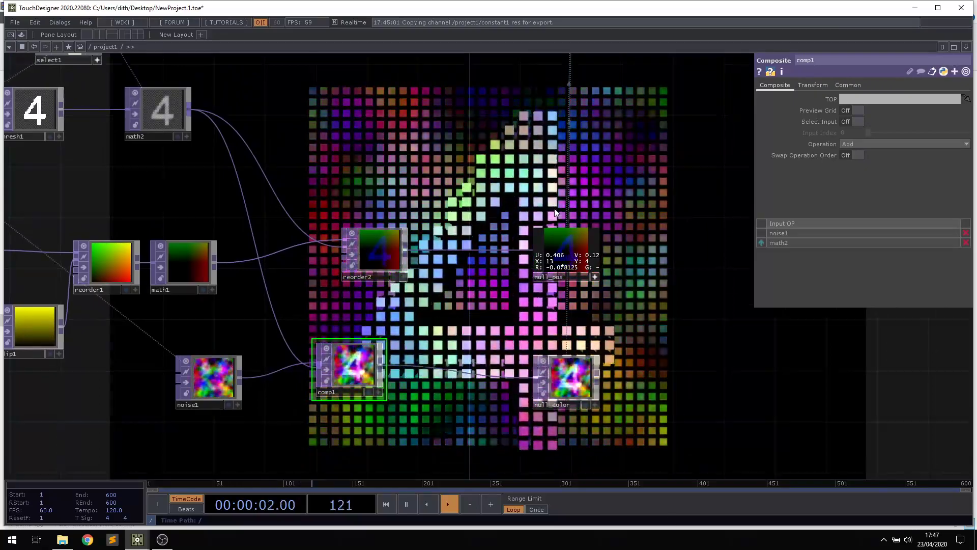
pyautogui.scroll(-3, 448, 145)
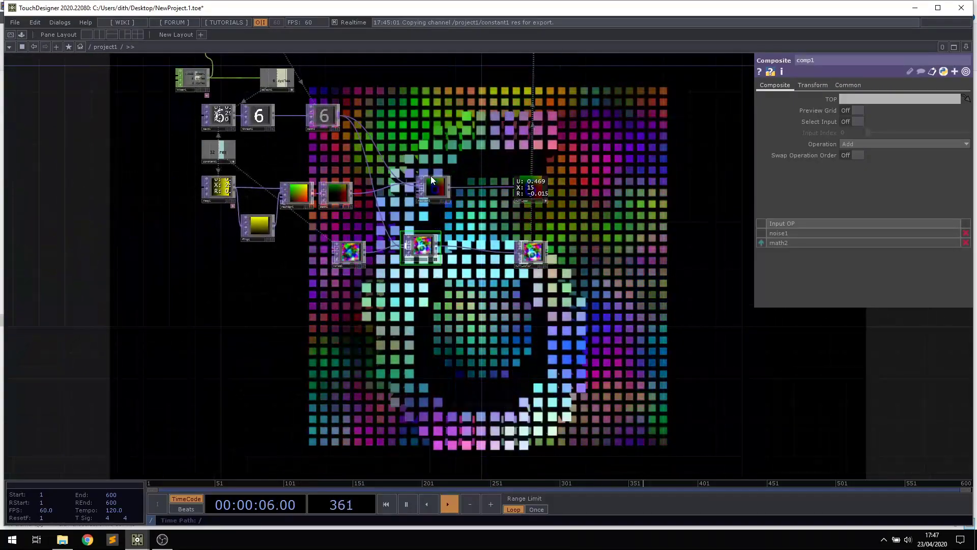
pyautogui.scroll(2, 478, 159)
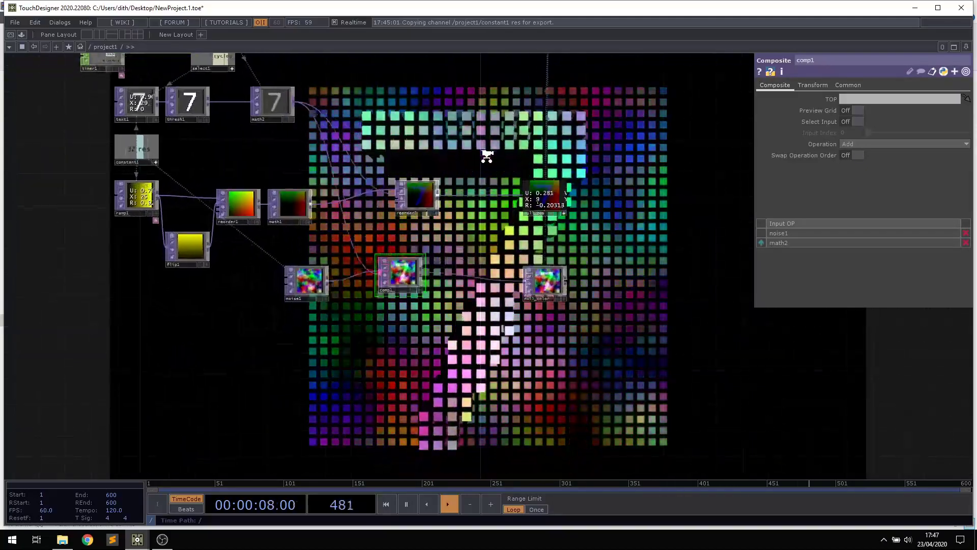
pyautogui.scroll(4, 270, 111)
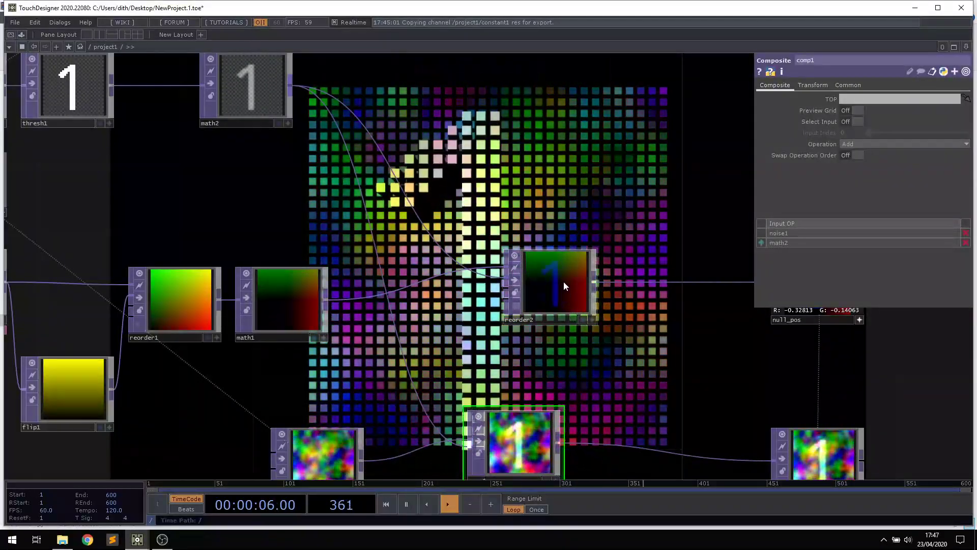
pyautogui.moveTo(564, 281); pyautogui.dragTo(670, 281)
pyautogui.moveTo(673, 214); pyautogui.dragTo(627, 195)
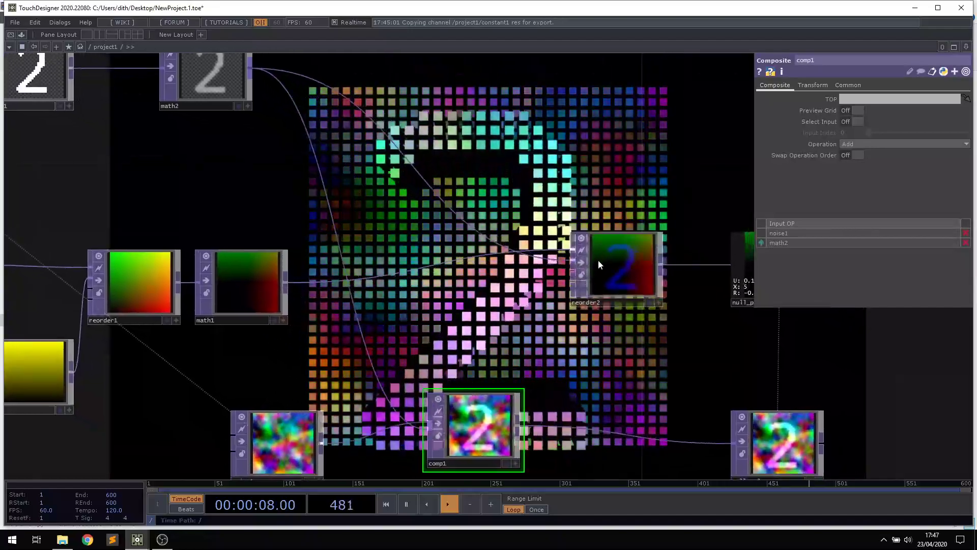
pyautogui.click(608, 262)
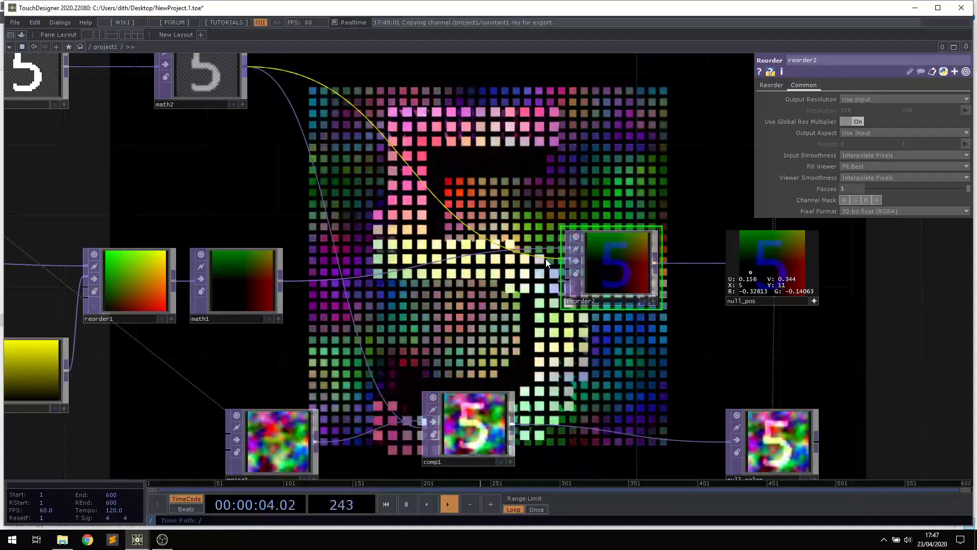
pyautogui.click(770, 85)
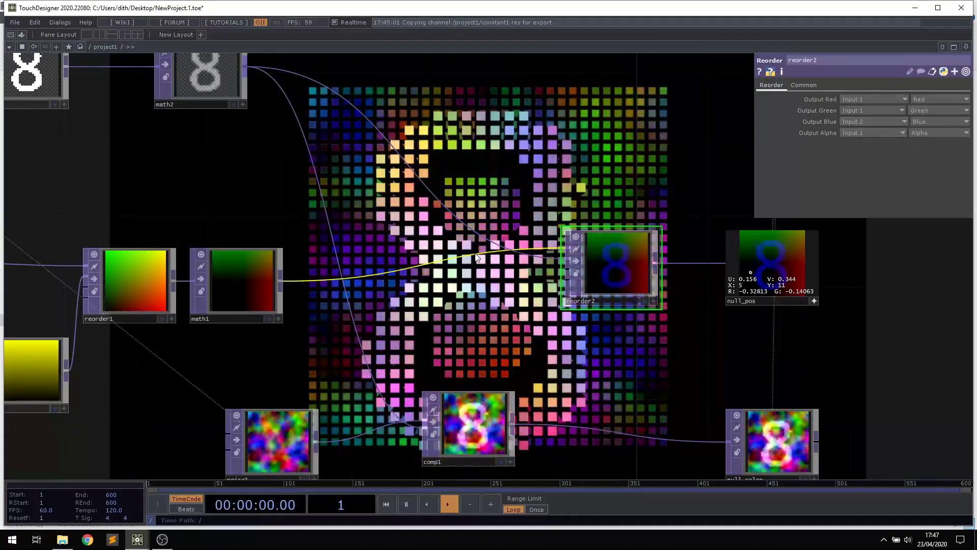
# Insert a Composite TOP on the wire between math2 and reorder2.
pyautogui.rightClick(398, 138)
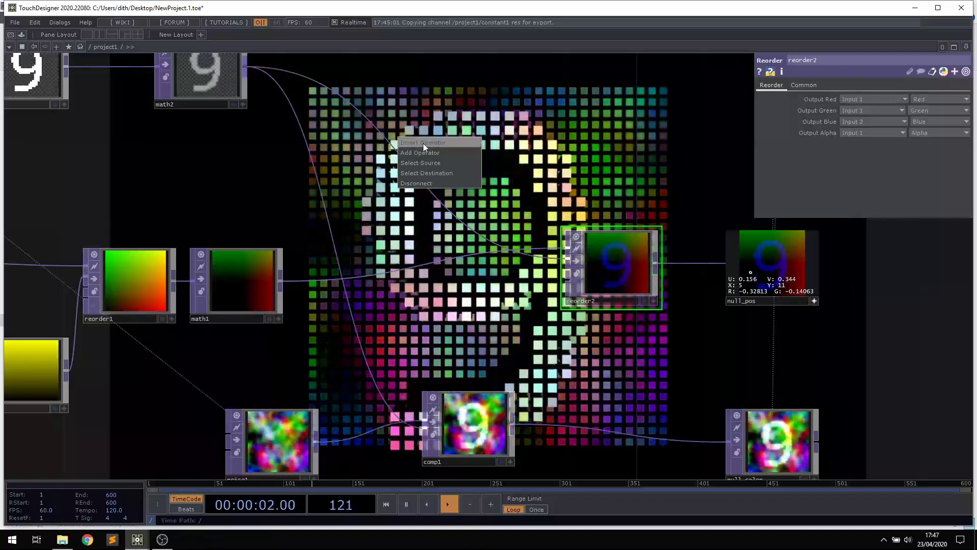
pyautogui.click(423, 142)
pyautogui.write('comp')
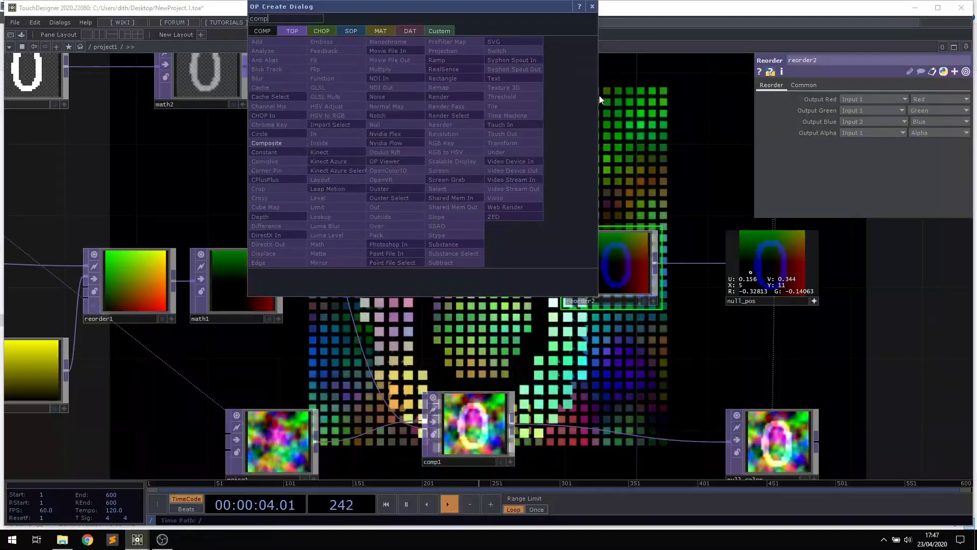
pyautogui.click(284, 142)
pyautogui.click(472, 147)
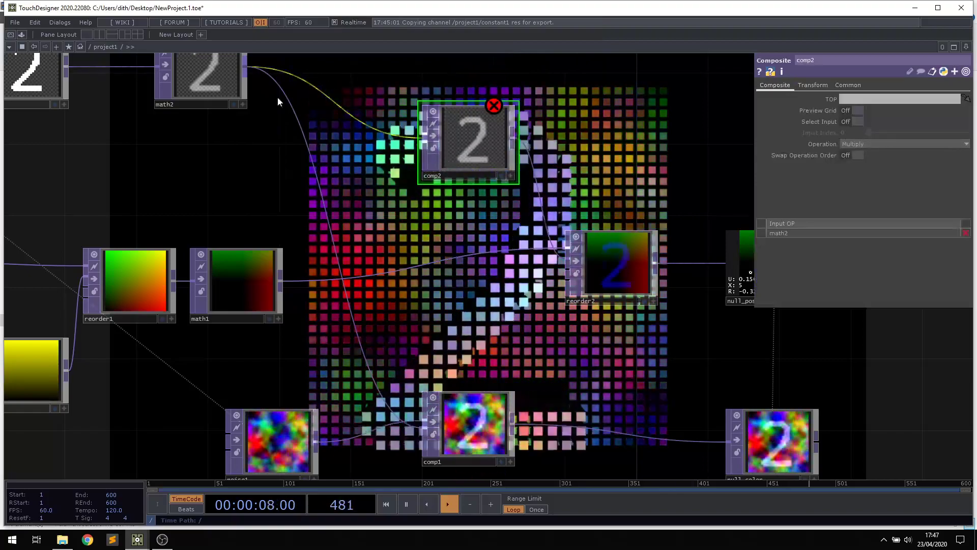
# Copy noise1 and paste the duplicate into the network just below math2.
pyautogui.moveTo(217, 173); pyautogui.dragTo(233, 121)
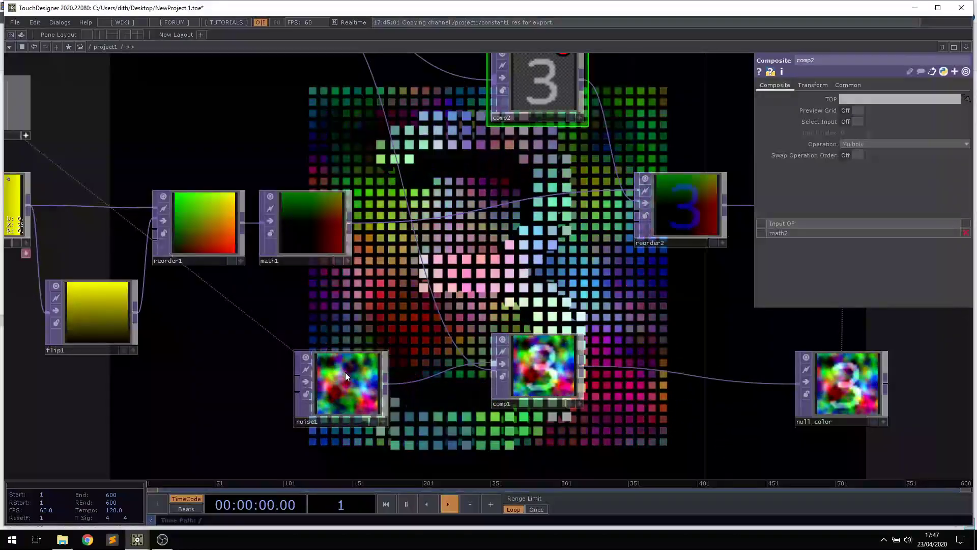
pyautogui.click(345, 376)
pyautogui.moveTo(360, 294); pyautogui.dragTo(405, 414)
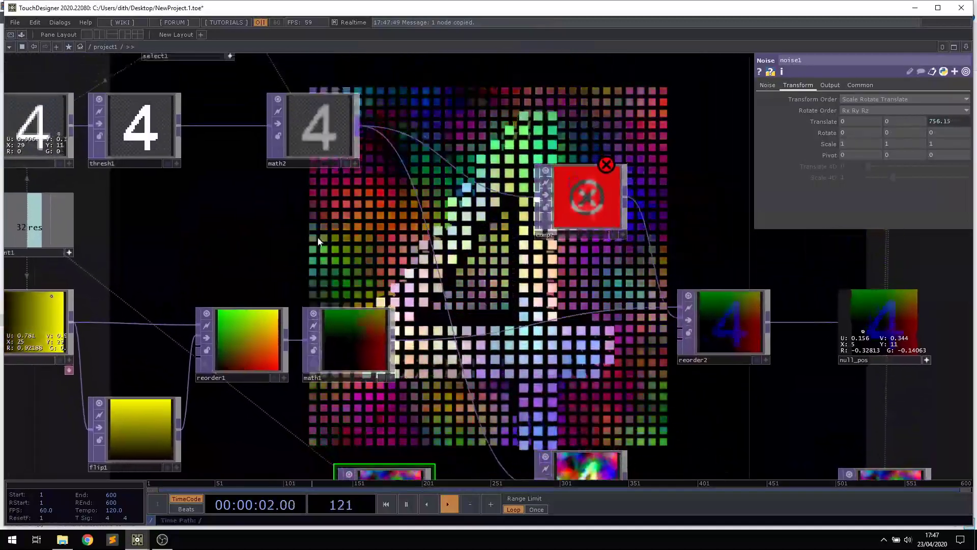
pyautogui.hotkey('ctrl', 'v')
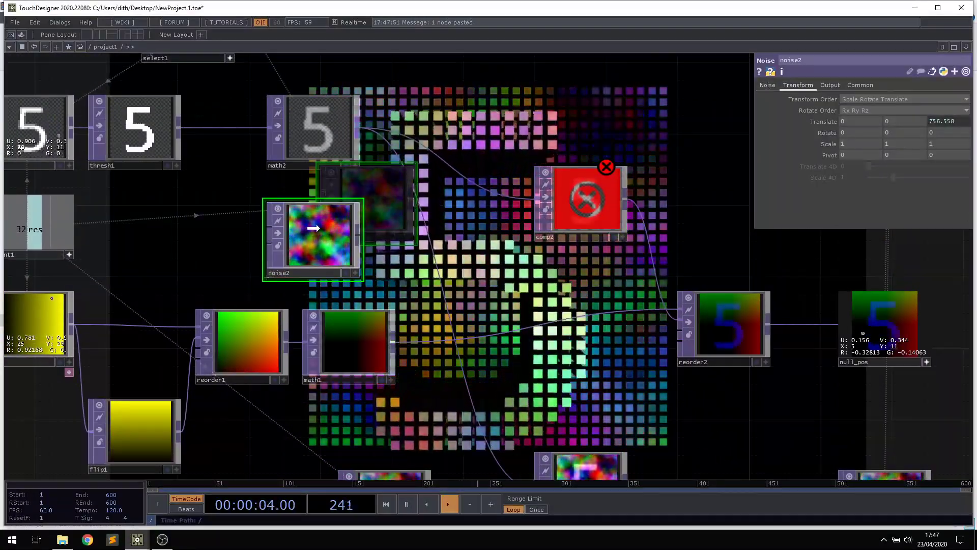
# Place noise2 just below math2 and connect its output as the second input of comp2.
pyautogui.click(311, 222)
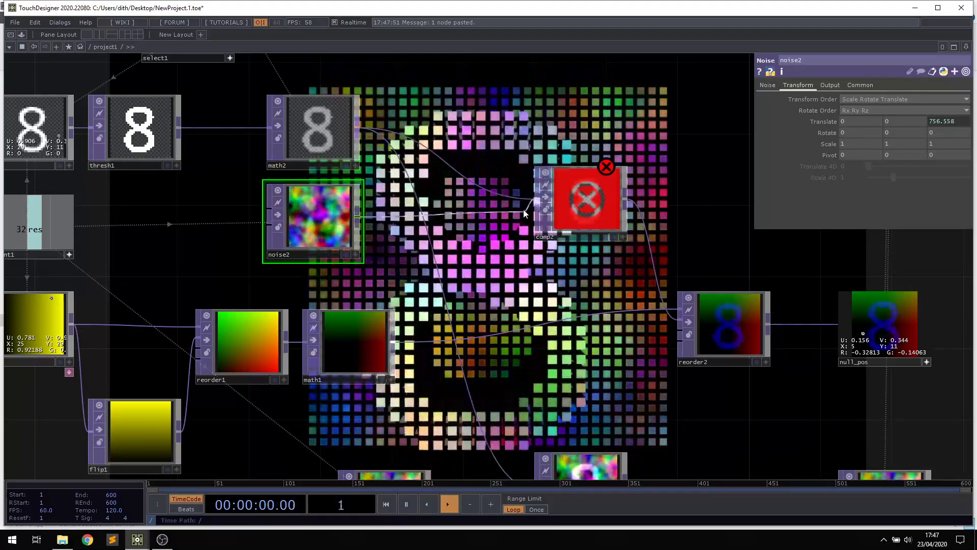
pyautogui.click(539, 207)
pyautogui.moveTo(561, 212); pyautogui.dragTo(505, 209)
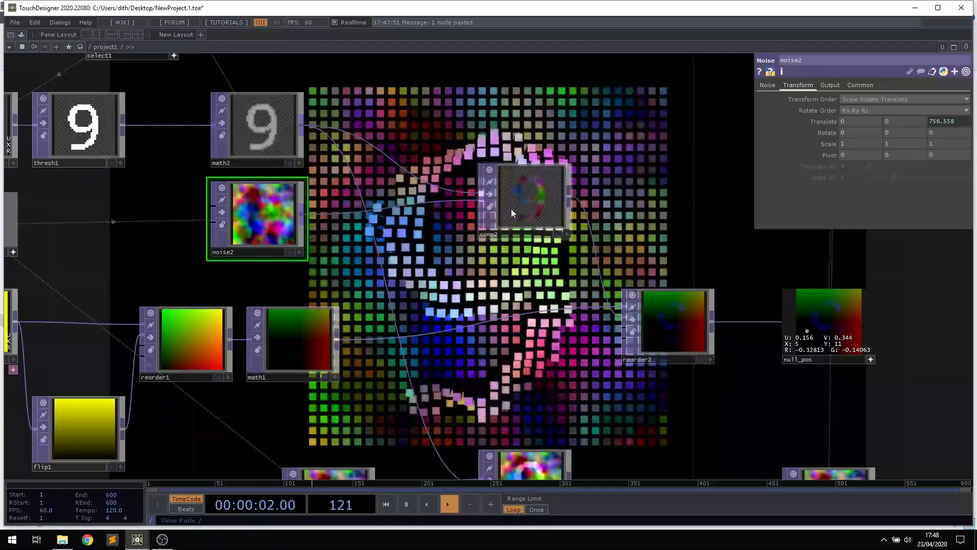
# Set comp2's operation to Add.
pyautogui.click(530, 194)
pyautogui.click(867, 145)
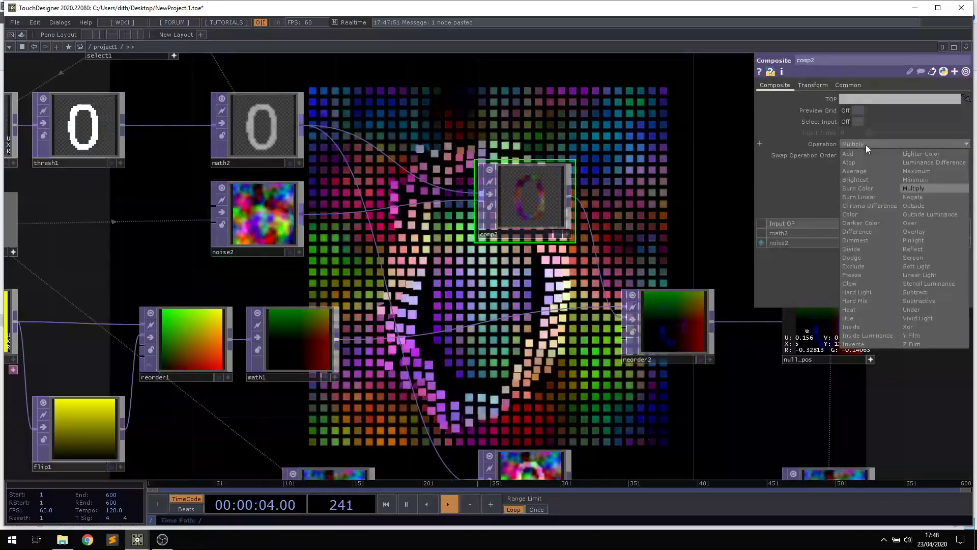
pyautogui.click(850, 153)
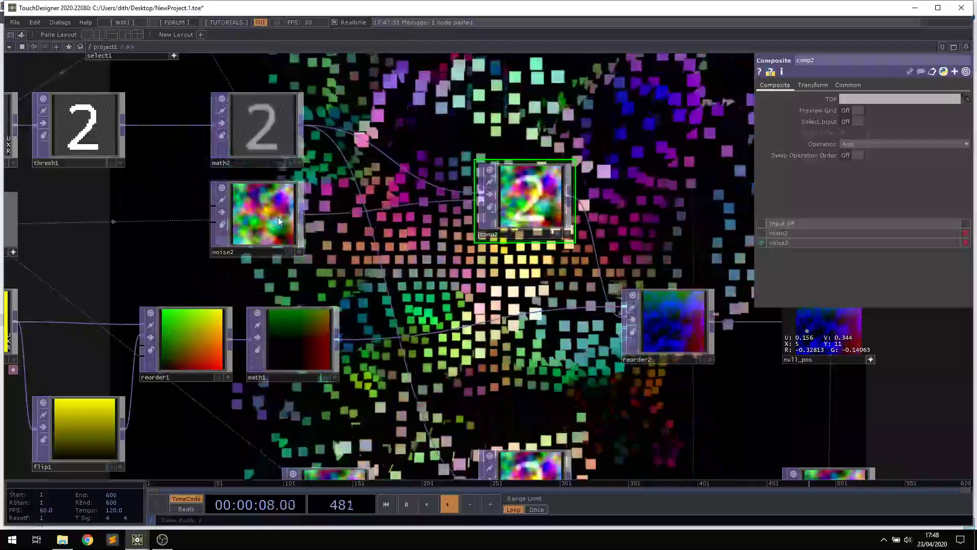
# Set noise2's period to 0.14, amplitude to 0.13 and offset to 0.
pyautogui.click(263, 214)
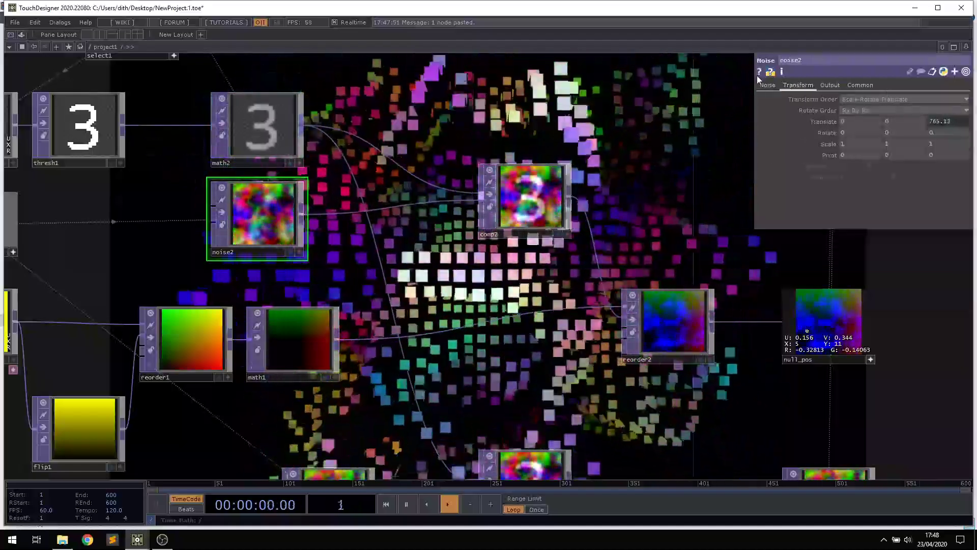
pyautogui.click(769, 84)
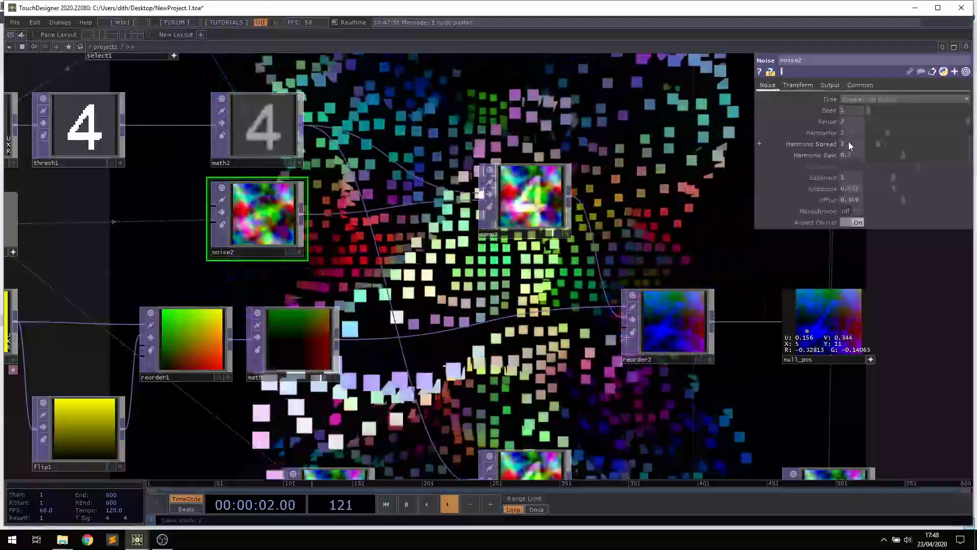
pyautogui.moveTo(928, 121); pyautogui.dragTo(876, 120)
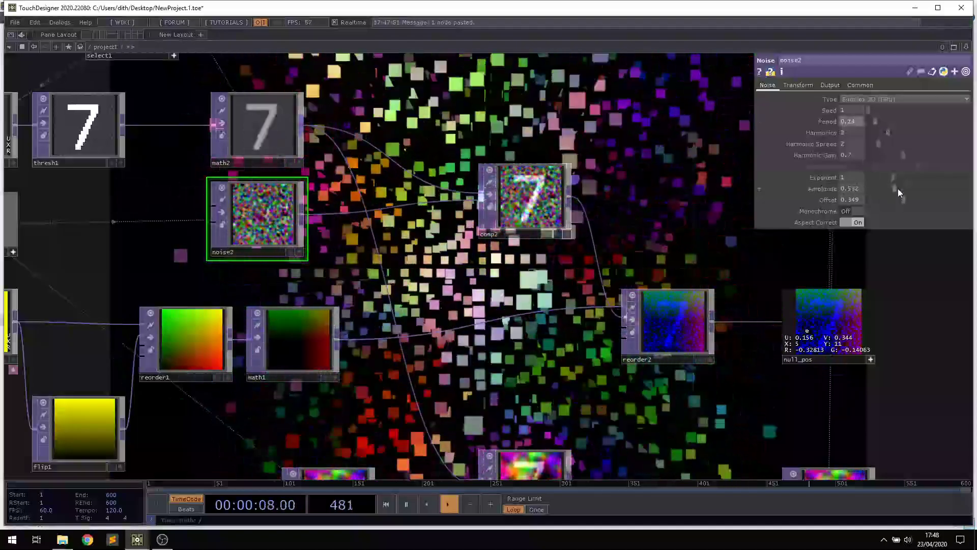
pyautogui.moveTo(901, 201); pyautogui.dragTo(874, 187)
pyautogui.moveTo(690, 183); pyautogui.dragTo(691, 147)
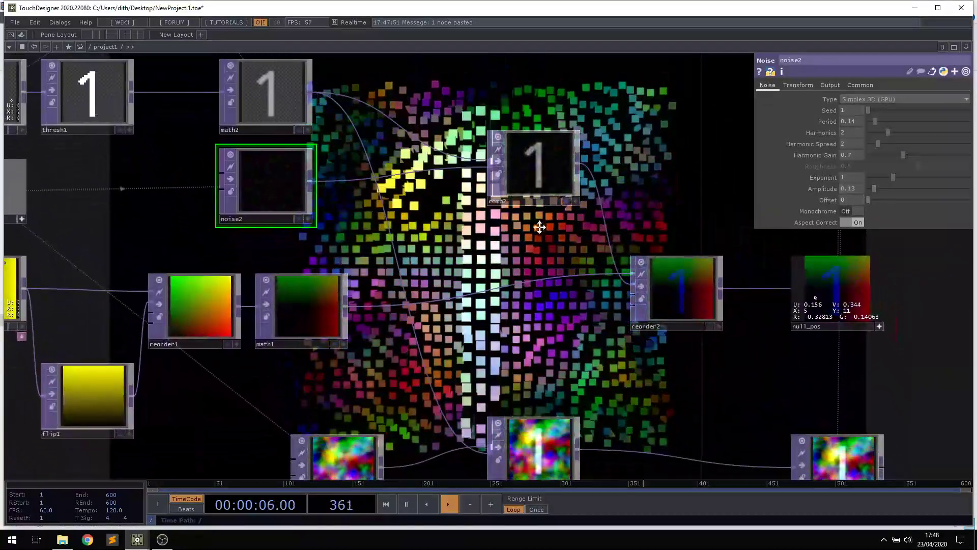
# Select math2 and display the pixel values in its viewer to inspect the digit's output.
pyautogui.scroll(-3, 509, 218)
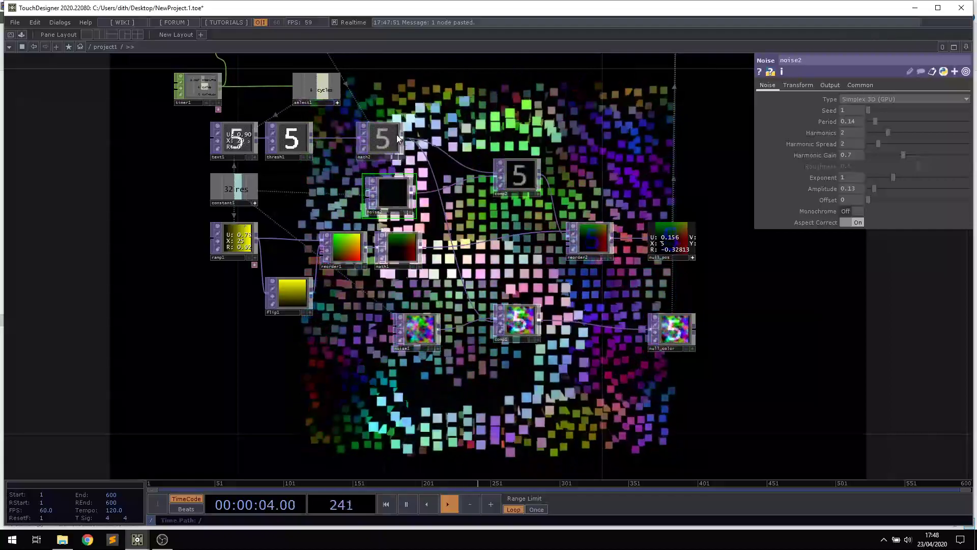
pyautogui.moveTo(436, 142); pyautogui.dragTo(402, 145)
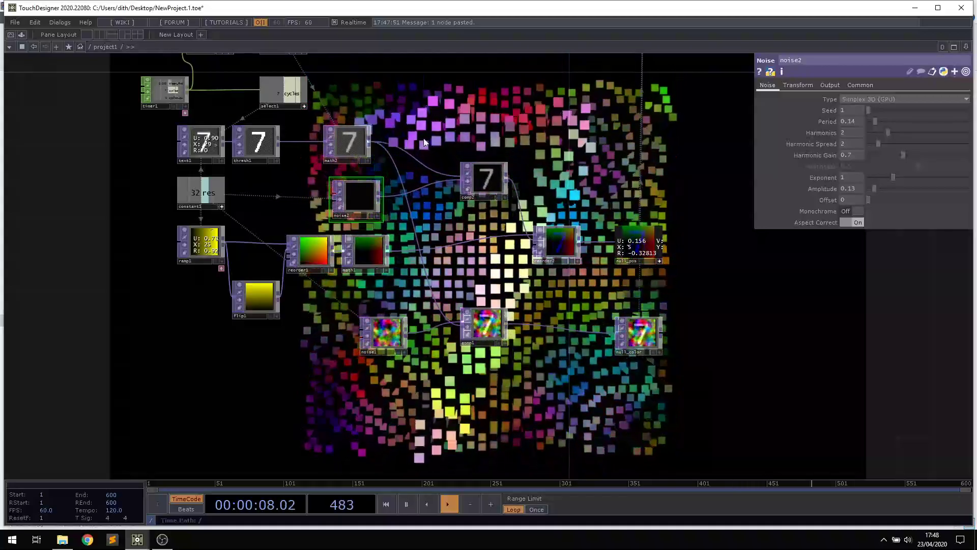
pyautogui.scroll(5, 415, 137)
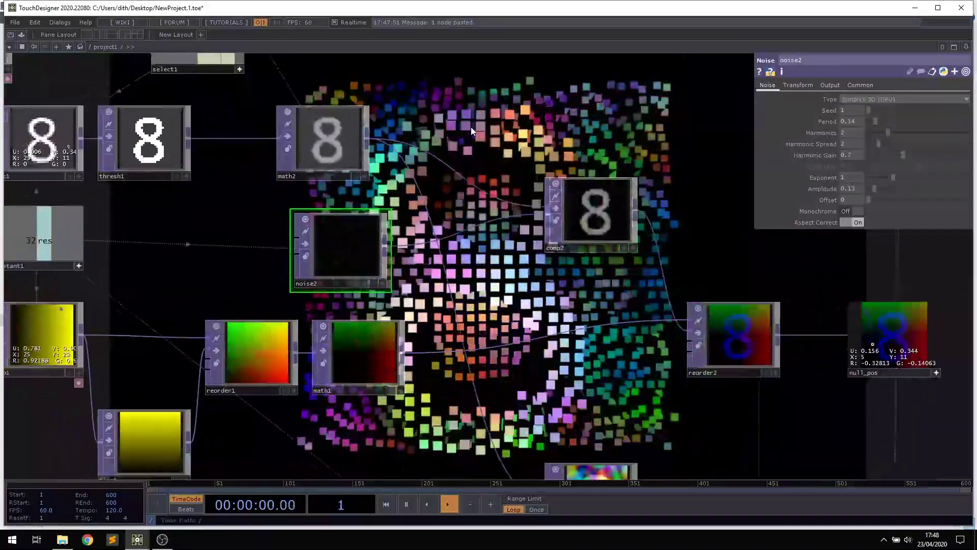
pyautogui.scroll(4, 346, 133)
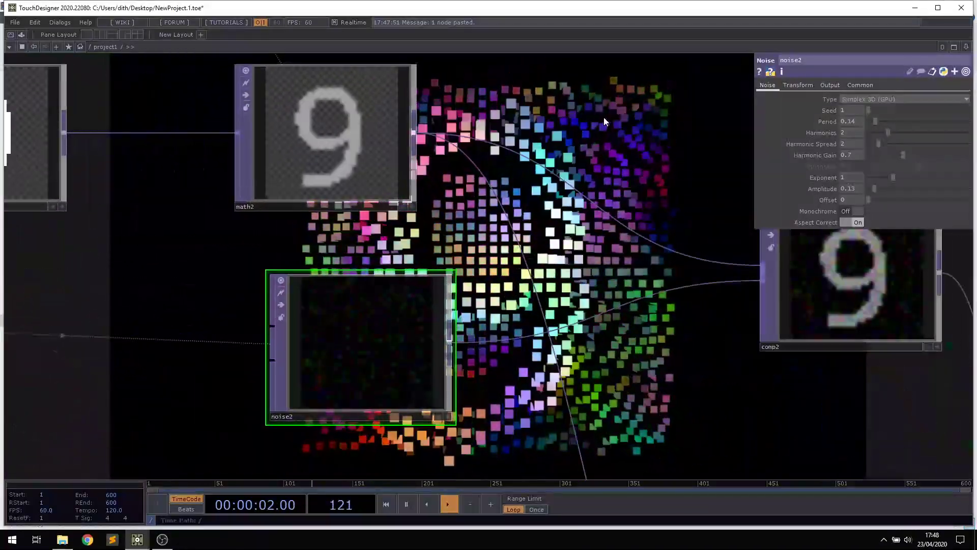
pyautogui.moveTo(537, 145); pyautogui.dragTo(465, 143)
pyautogui.click(304, 148)
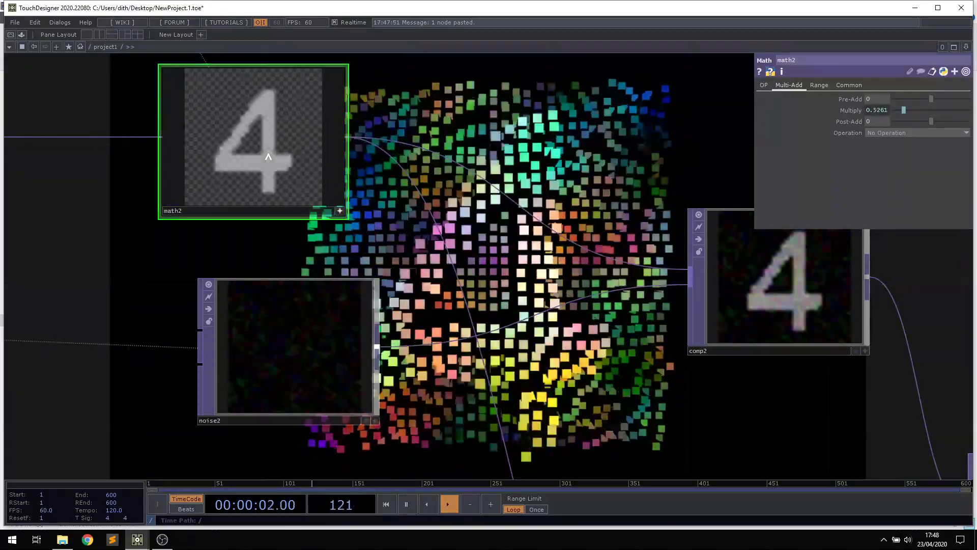
pyautogui.rightClick(281, 117)
pyautogui.click(316, 131)
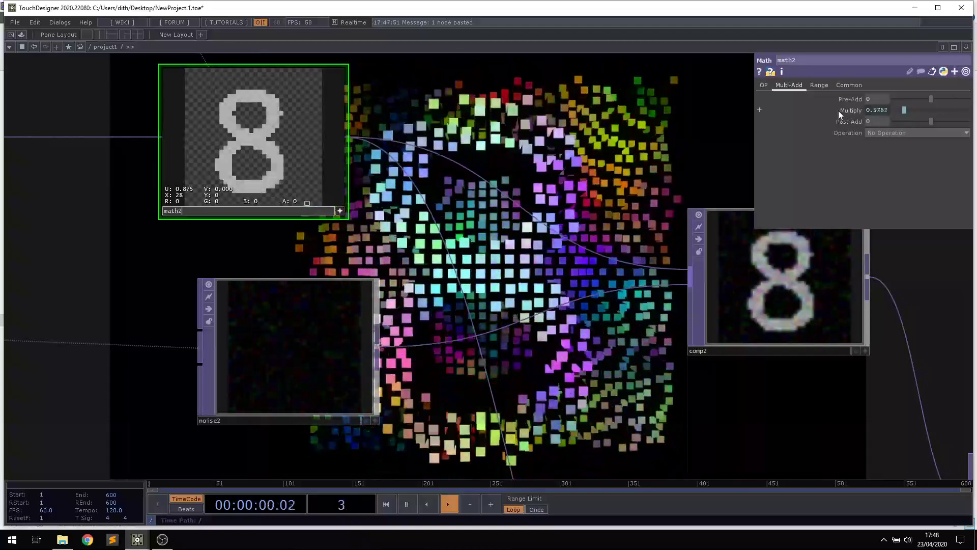
# Scale math2's Multiply expression by 0.8, making it op('lfo1')['chan1']*0.8.
pyautogui.scroll(-5, 506, 124)
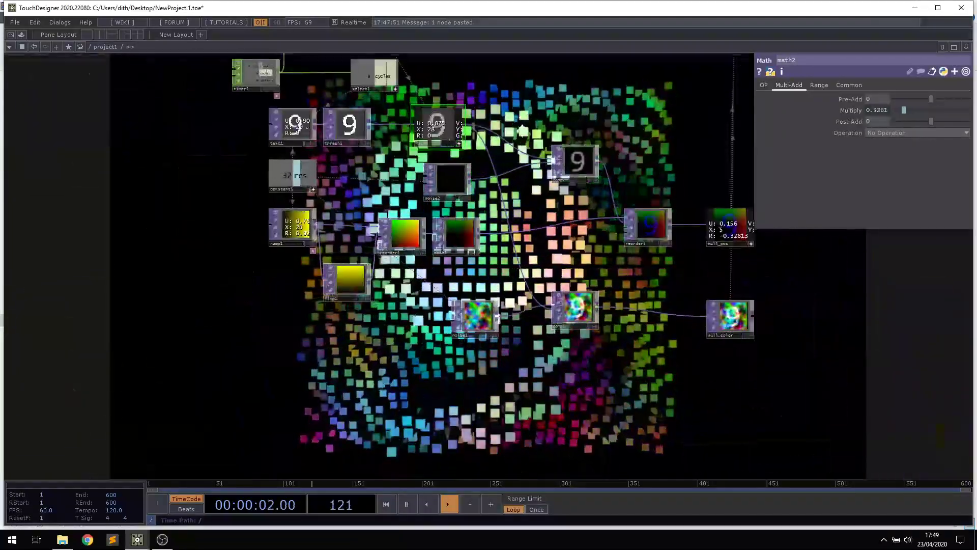
pyautogui.scroll(5, 519, 188)
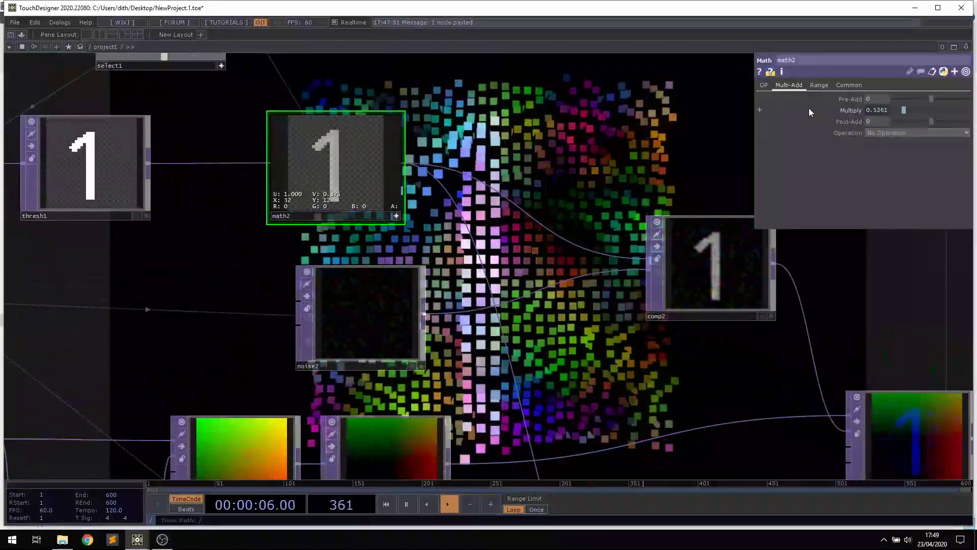
pyautogui.click(813, 112)
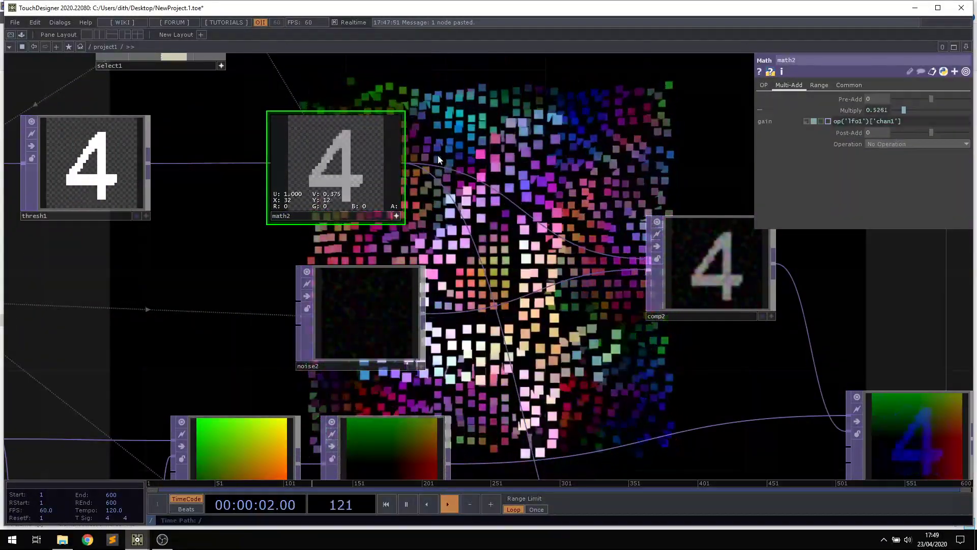
pyautogui.click(911, 123)
pyautogui.write('*0.8')
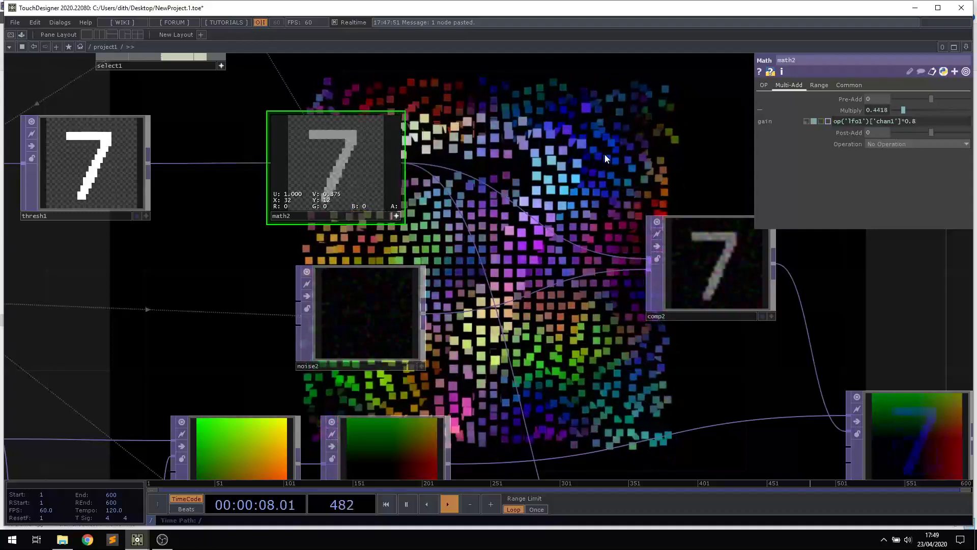
# Set box1's scale to 0.028 to enlarge the instanced boxes.
pyautogui.moveTo(604, 155); pyautogui.dragTo(533, 157)
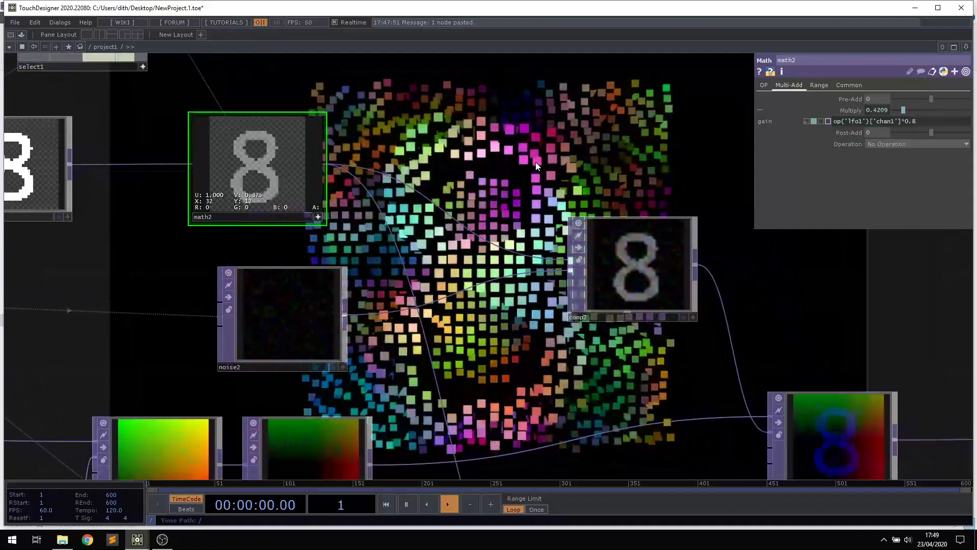
pyautogui.scroll(-2, 535, 163)
pyautogui.scroll(-3, 539, 179)
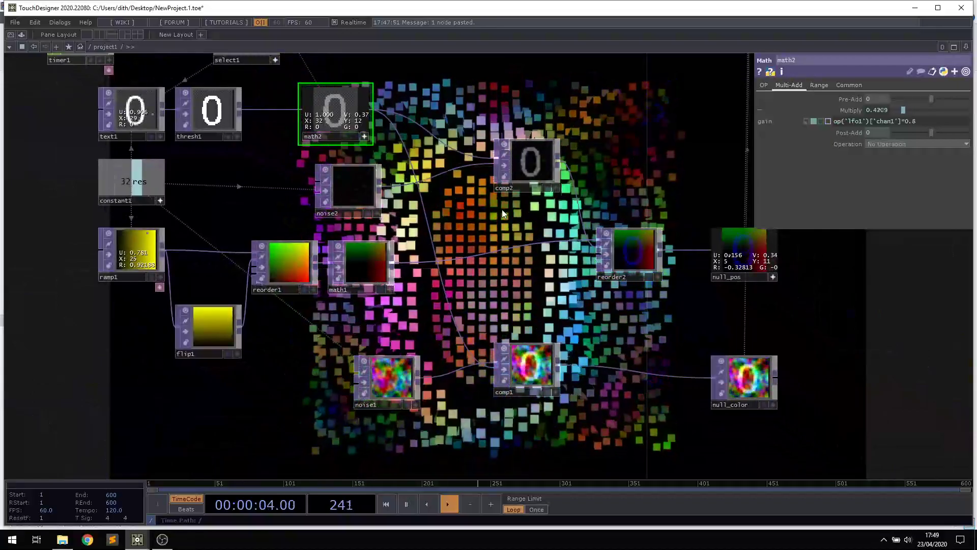
pyautogui.moveTo(495, 201); pyautogui.dragTo(372, 299)
pyautogui.scroll(-5, 407, 102)
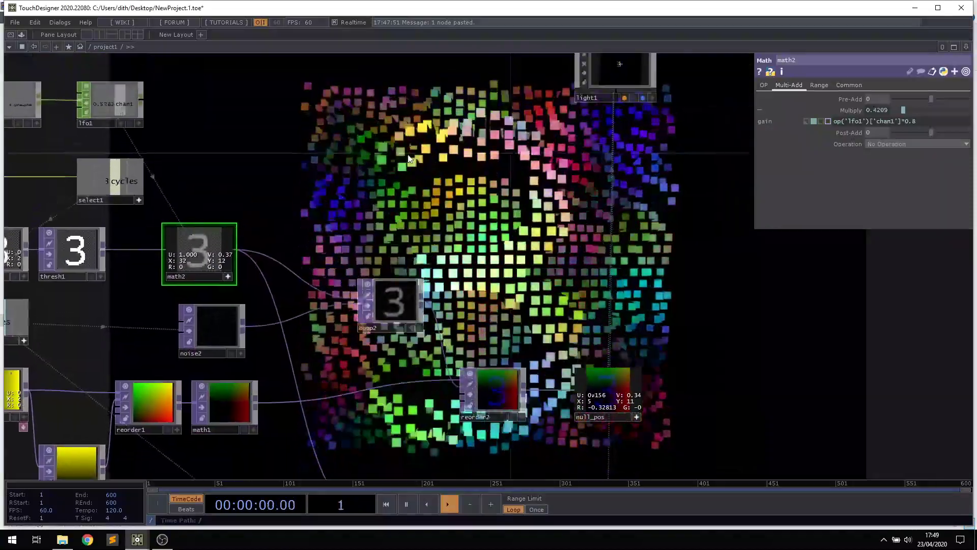
pyautogui.click(401, 112)
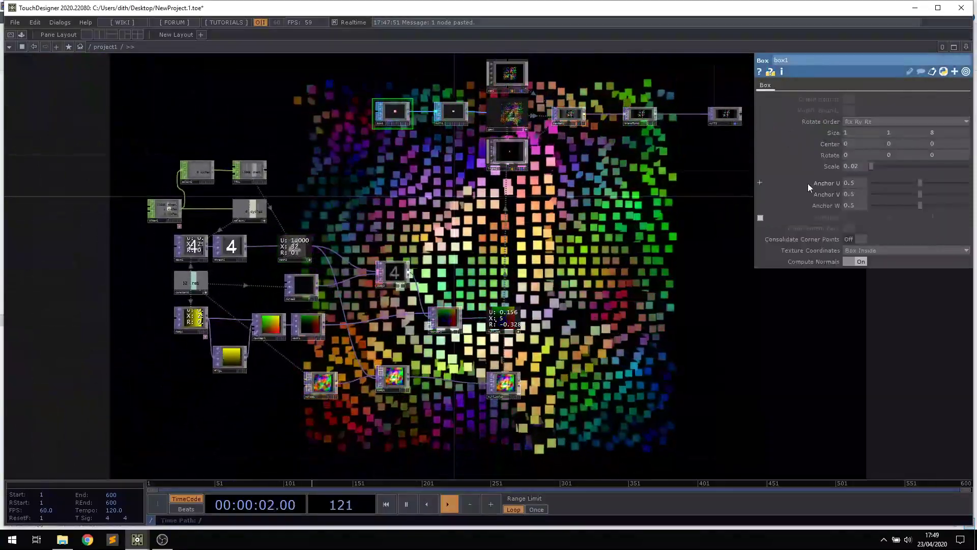
pyautogui.moveTo(803, 167)
pyautogui.mouseDown(button='middle')
pyautogui.moveTo(802, 190)
pyautogui.moveTo(803, 155)
pyautogui.moveTo(814, 155)
pyautogui.mouseUp(button='middle')
# Examine the depth of the instanced boxes up close in geo1's viewer.
pyautogui.moveTo(655, 293); pyautogui.dragTo(614, 182)
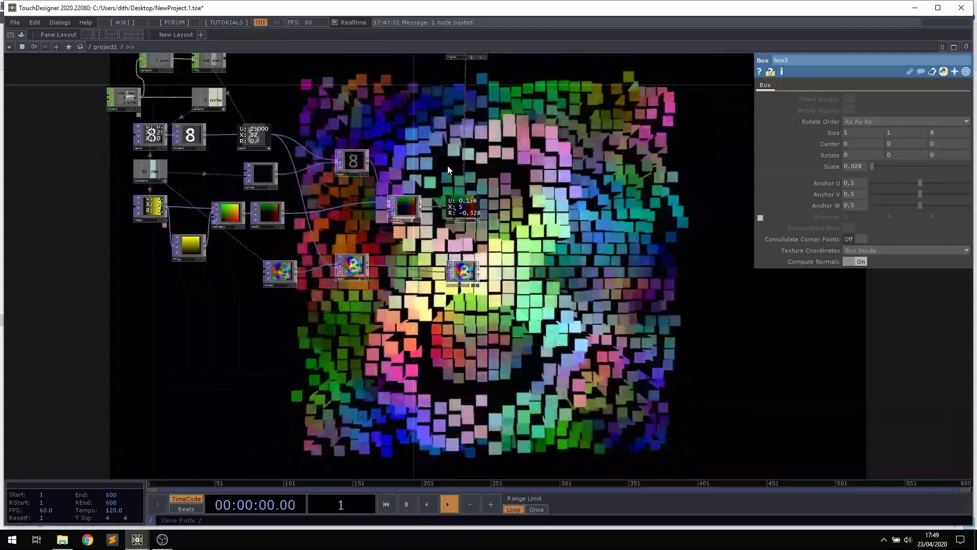
pyautogui.moveTo(478, 146); pyautogui.dragTo(542, 311)
pyautogui.scroll(4, 478, 178)
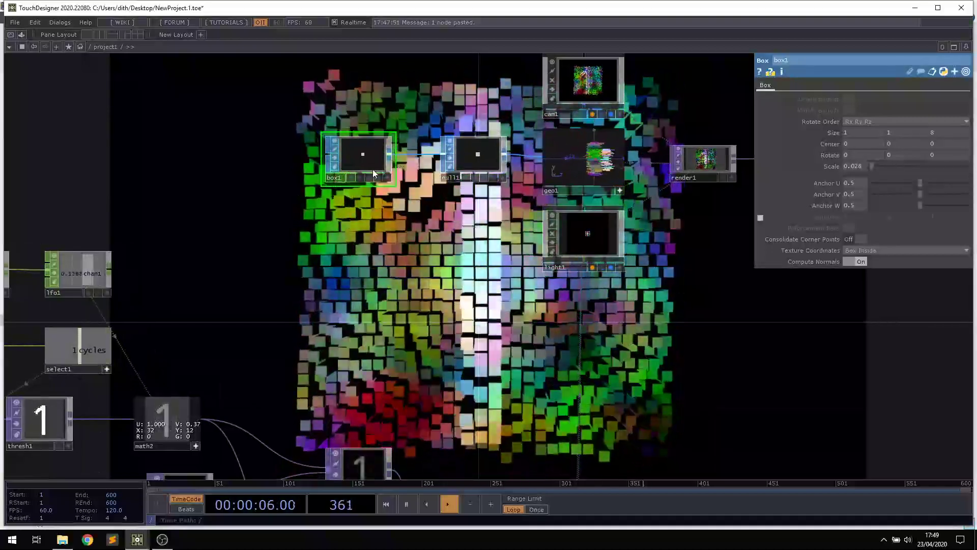
pyautogui.scroll(6, 657, 203)
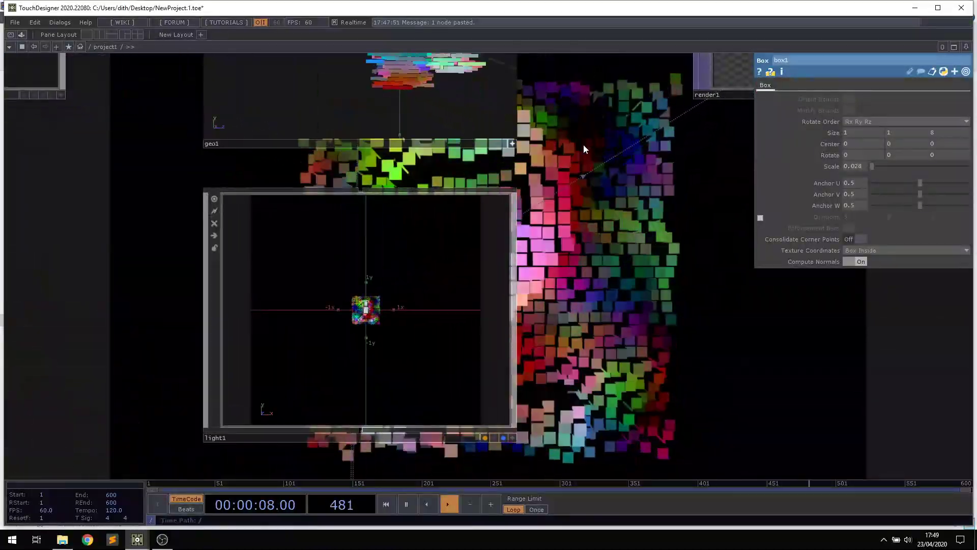
pyautogui.scroll(3, 581, 228)
pyautogui.moveTo(632, 275); pyautogui.dragTo(657, 332)
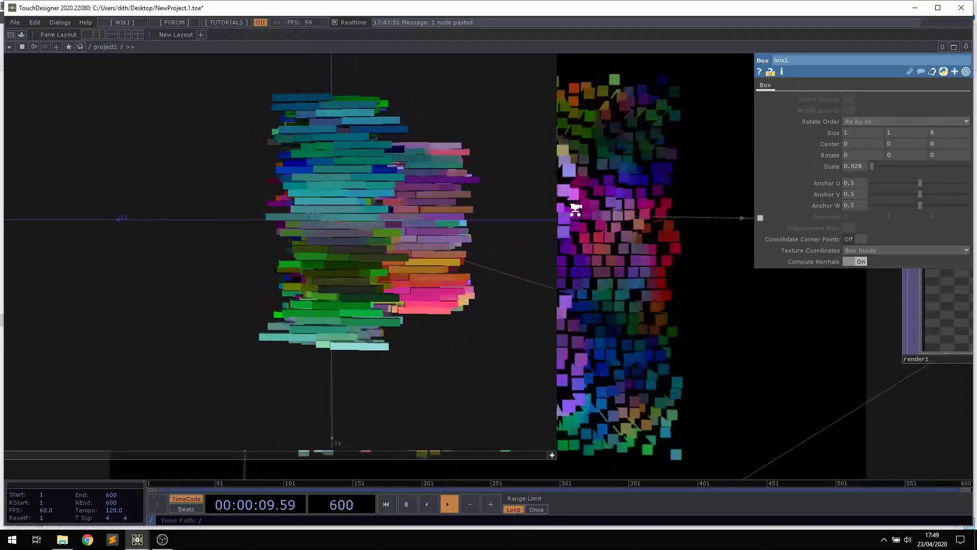
pyautogui.scroll(-5, 605, 211)
# Bring the out1 output window over the network and check the rendered boxes in perspective.
pyautogui.hotkey('alt', 'Tab')
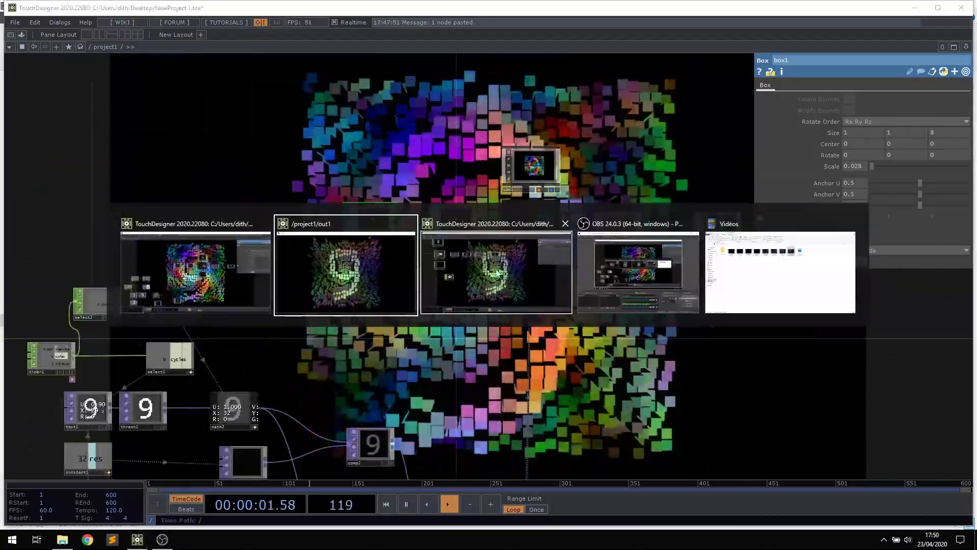
pyautogui.click(374, 293)
pyautogui.hotkey('alt', 'Tab')
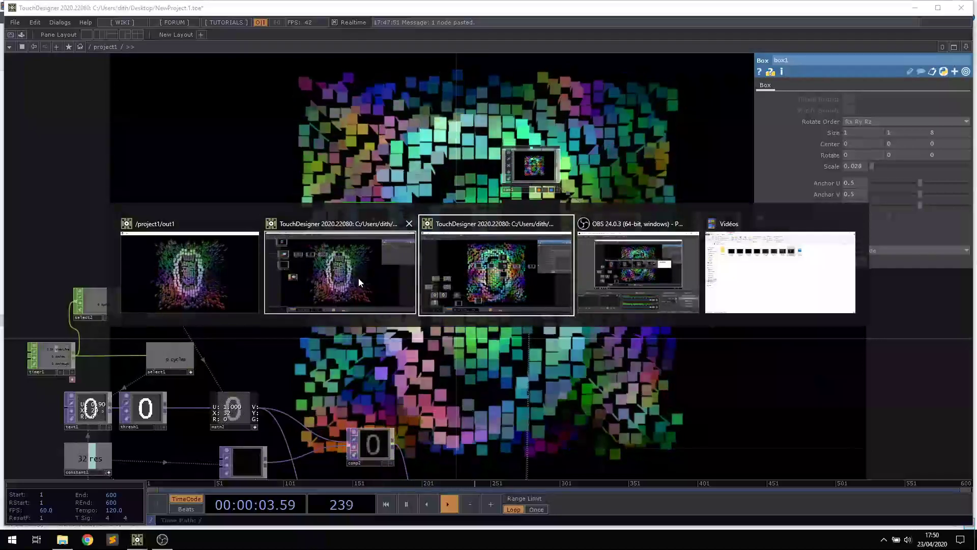
pyautogui.click(521, 309)
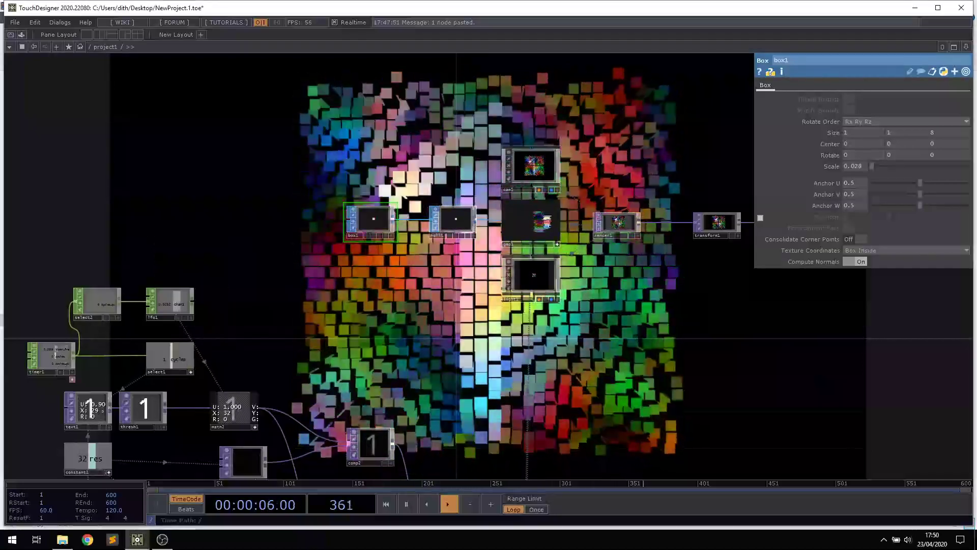
pyautogui.moveTo(976, 226); pyautogui.dragTo(449, 97)
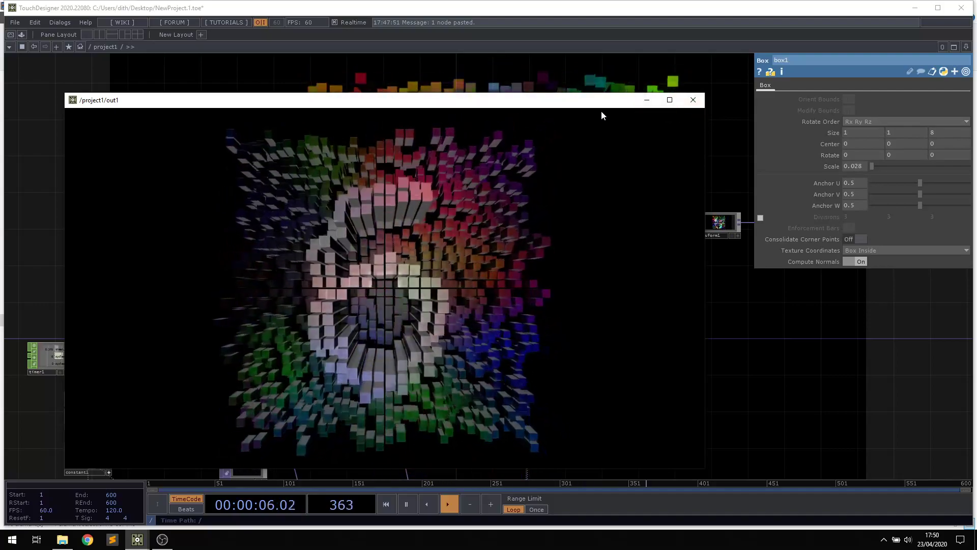
pyautogui.press('Escape')
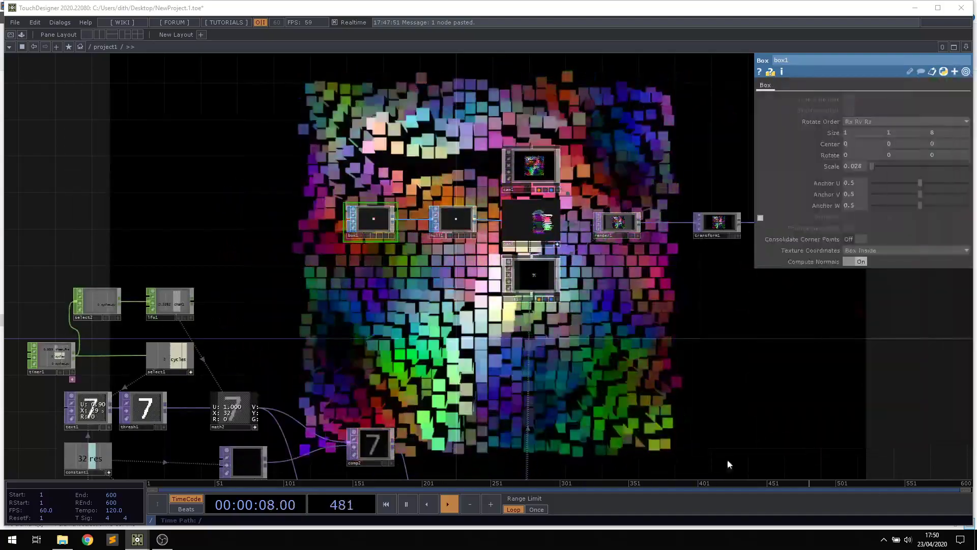
# In geo1's instancing parameters, assign null_pos as the Scale OP and set Scale Z to a.
pyautogui.scroll(5, 520, 241)
pyautogui.scroll(-5, 520, 240)
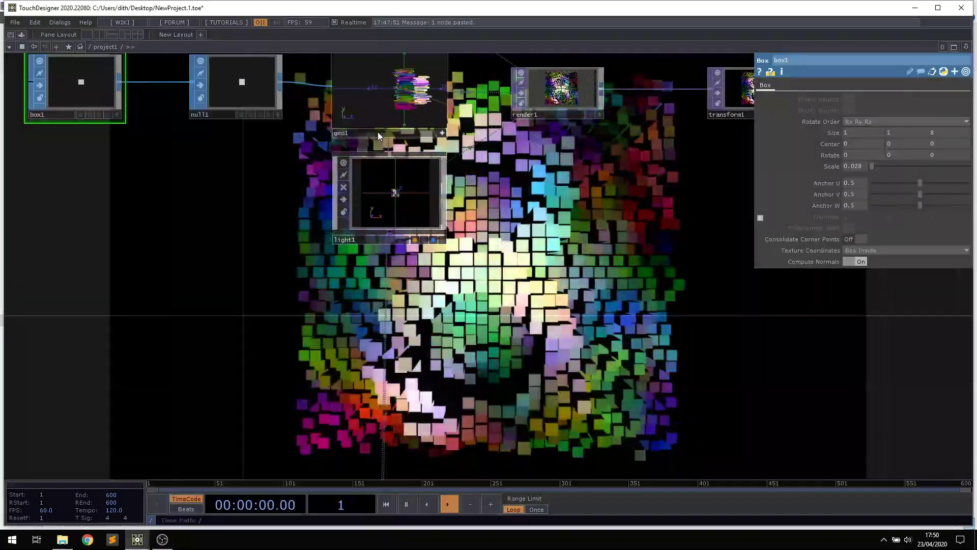
pyautogui.click(378, 133)
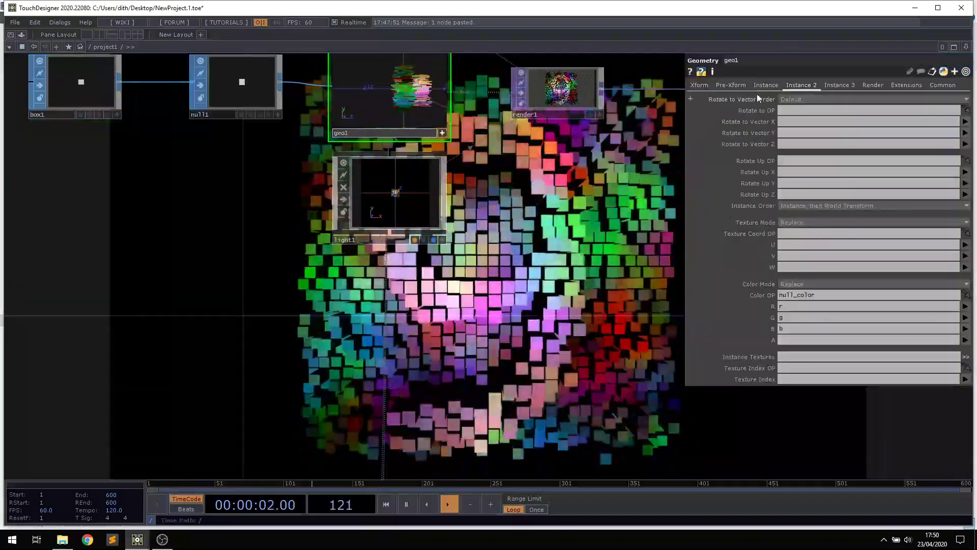
pyautogui.click(765, 85)
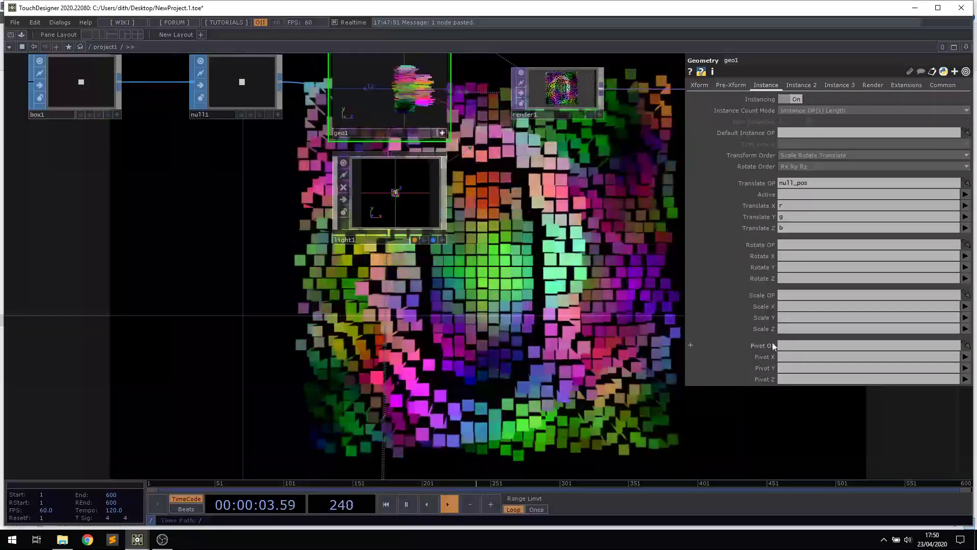
pyautogui.moveTo(540, 351); pyautogui.dragTo(552, 253)
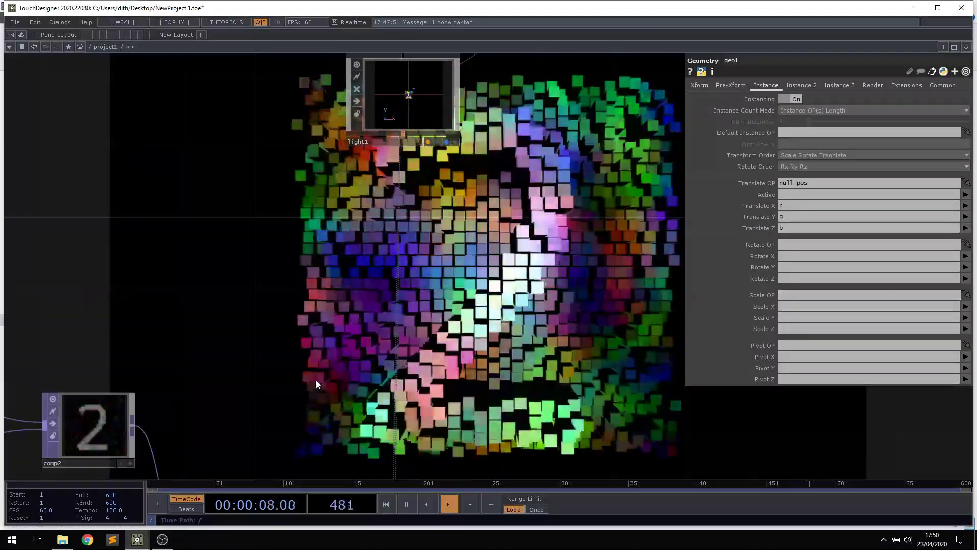
pyautogui.scroll(-5, 402, 347)
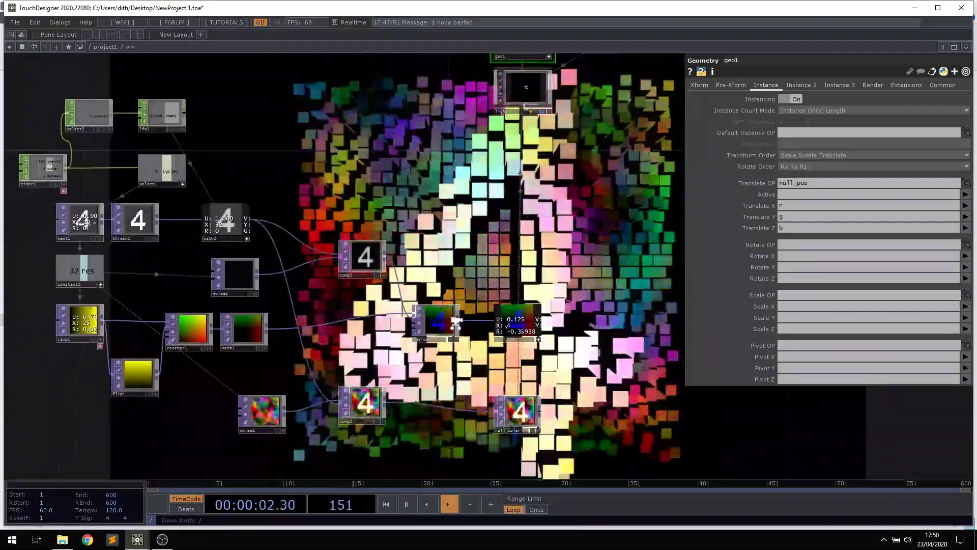
pyautogui.scroll(5, 464, 289)
pyautogui.moveTo(545, 405); pyautogui.dragTo(438, 392)
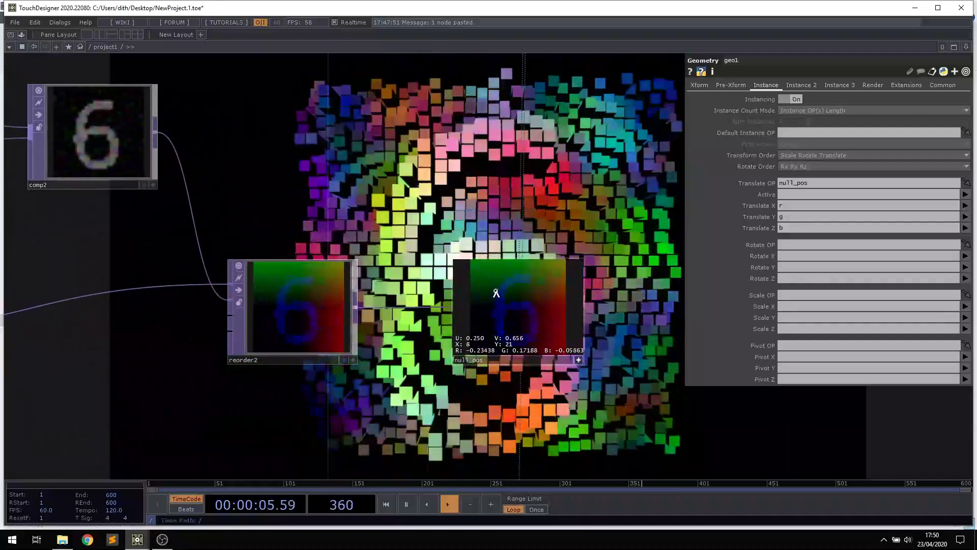
pyautogui.scroll(5, 503, 309)
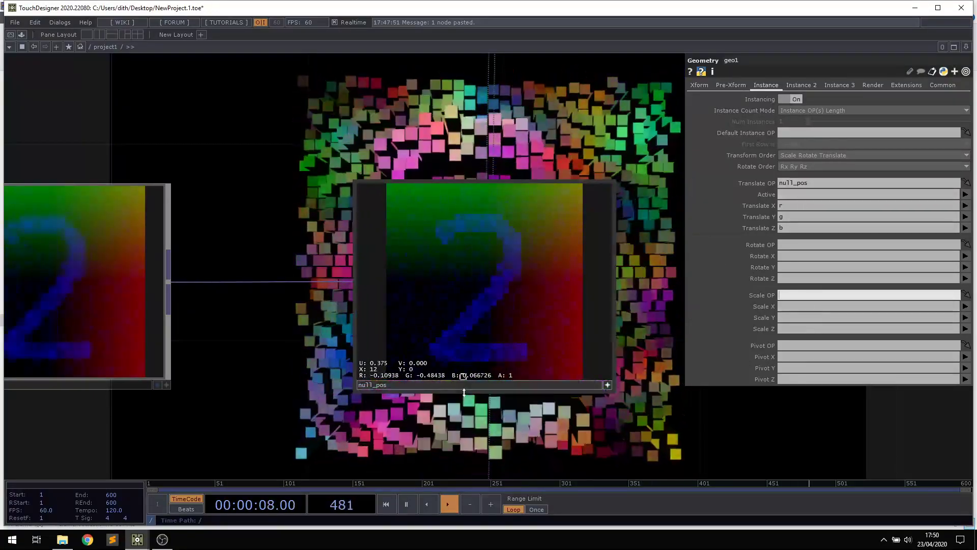
pyautogui.moveTo(463, 386); pyautogui.dragTo(803, 296)
pyautogui.click(797, 329)
pyautogui.write('a')
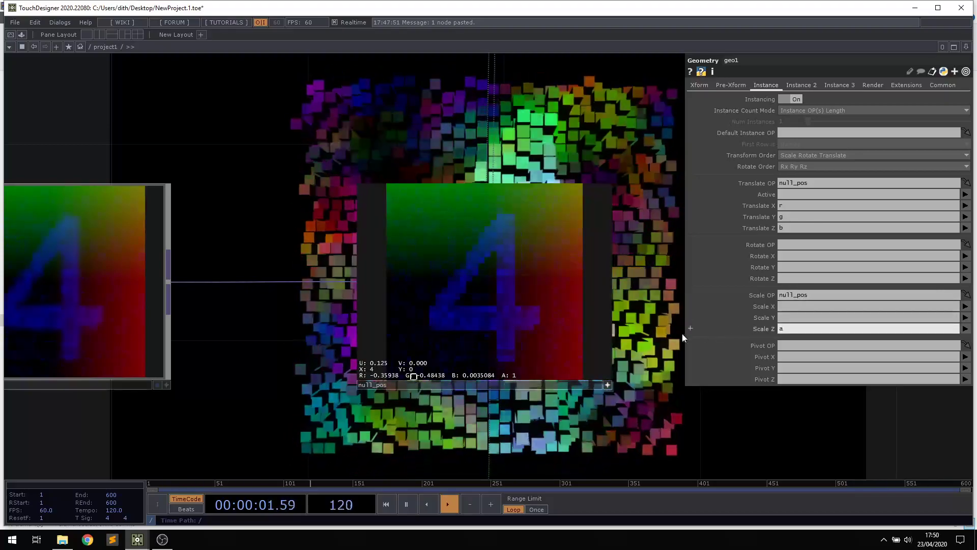
# Move the comp2 node closer to math2 and noise2 in the network.
pyautogui.moveTo(698, 390); pyautogui.dragTo(511, 320)
pyautogui.scroll(-5, 549, 227)
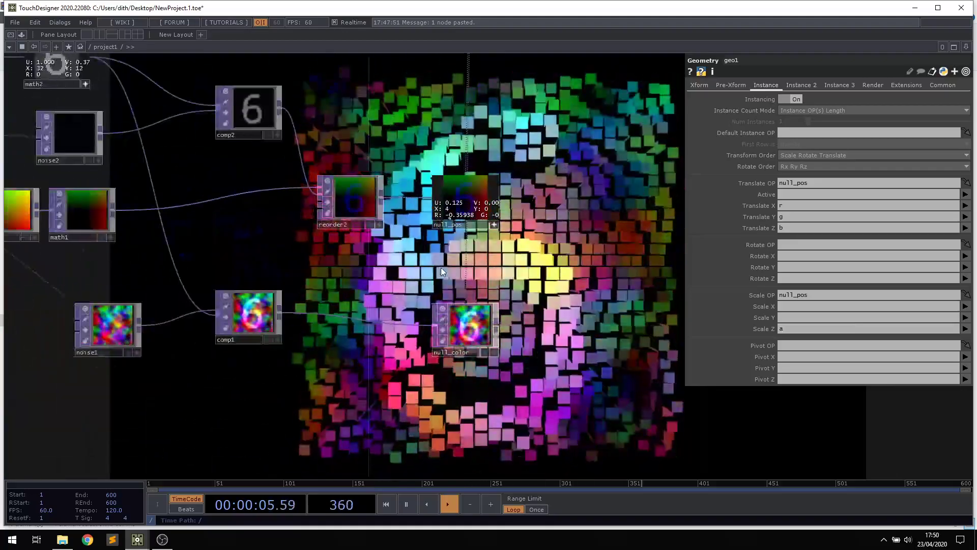
pyautogui.moveTo(438, 258); pyautogui.dragTo(501, 338)
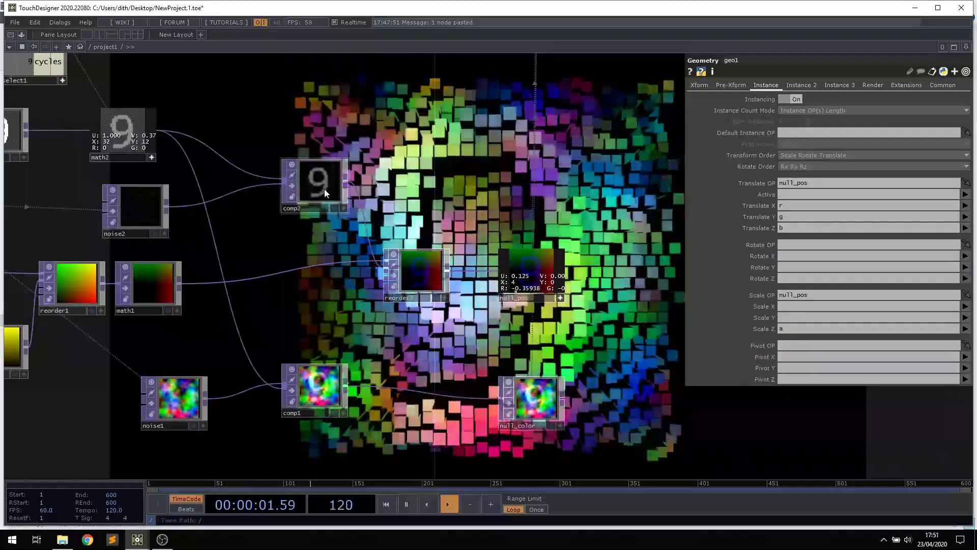
pyautogui.moveTo(325, 188); pyautogui.dragTo(272, 176)
pyautogui.moveTo(283, 235); pyautogui.dragTo(392, 195)
pyautogui.scroll(5, 337, 196)
pyautogui.scroll(-6, 386, 183)
pyautogui.scroll(-1, 375, 196)
pyautogui.scroll(4, 352, 125)
pyautogui.moveTo(352, 125); pyautogui.dragTo(396, 124)
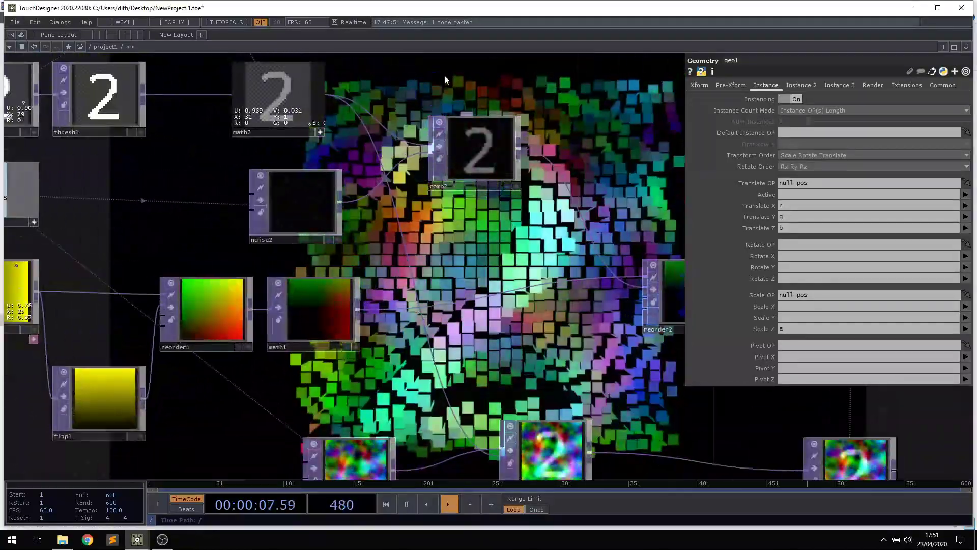
pyautogui.moveTo(438, 91); pyautogui.dragTo(392, 115)
# Connect math2's output to reorder2's third input and set reorder2's Output Alpha to Input 3.
pyautogui.click(231, 157)
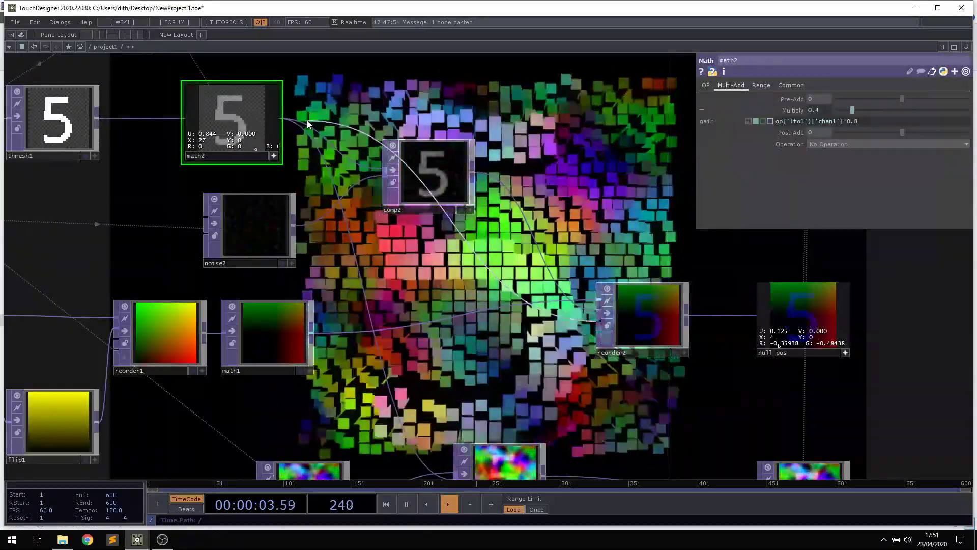
pyautogui.click(639, 309)
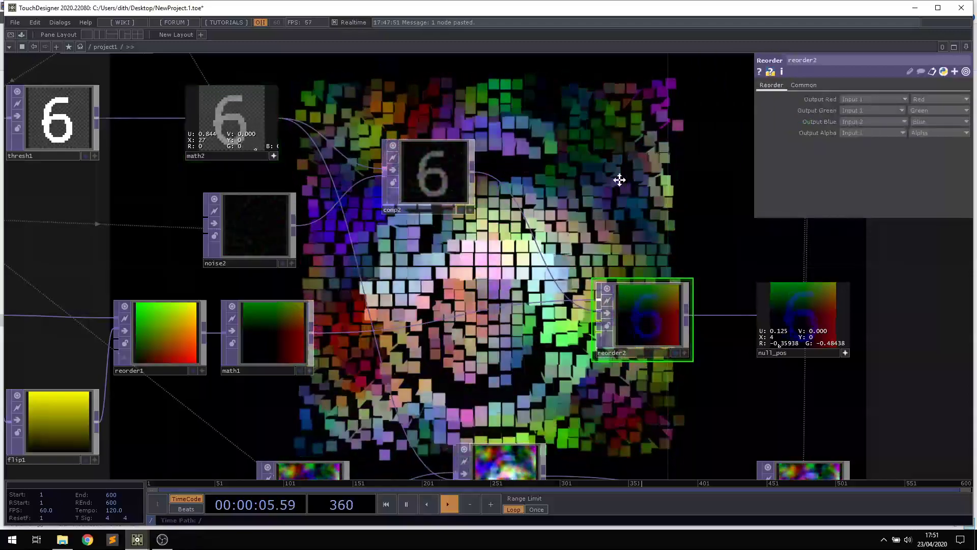
pyautogui.moveTo(610, 348); pyautogui.dragTo(559, 308)
pyautogui.scroll(3, 561, 304)
pyautogui.scroll(-3, 405, 273)
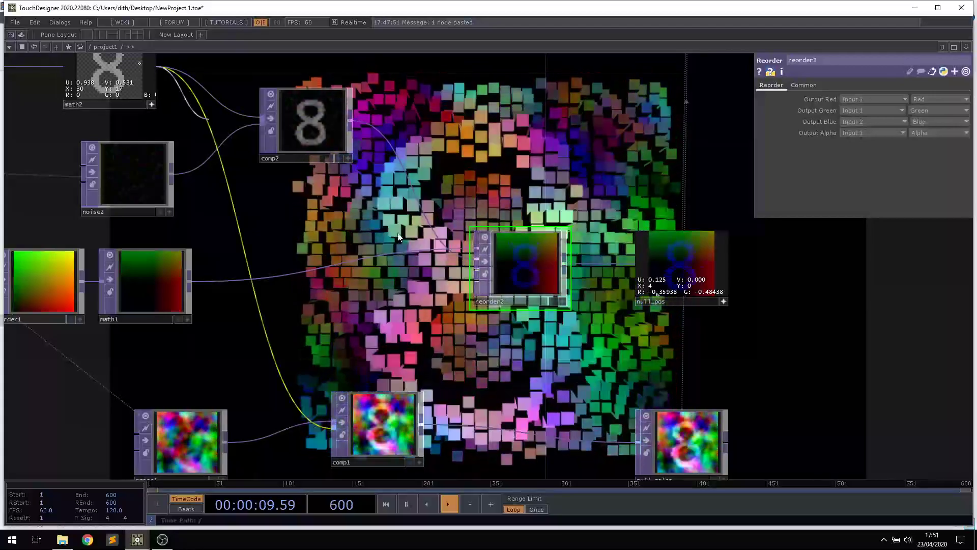
pyautogui.moveTo(529, 134); pyautogui.dragTo(353, 55)
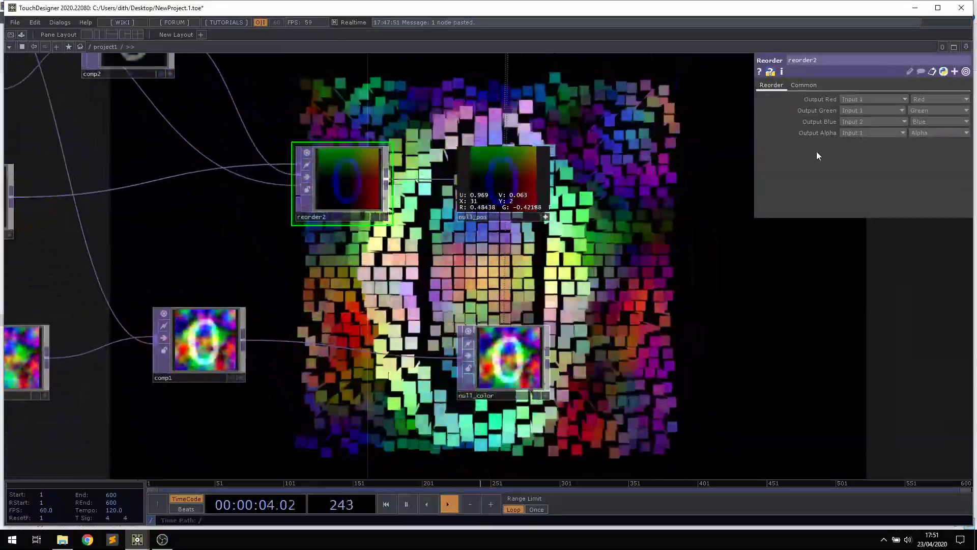
pyautogui.click(853, 135)
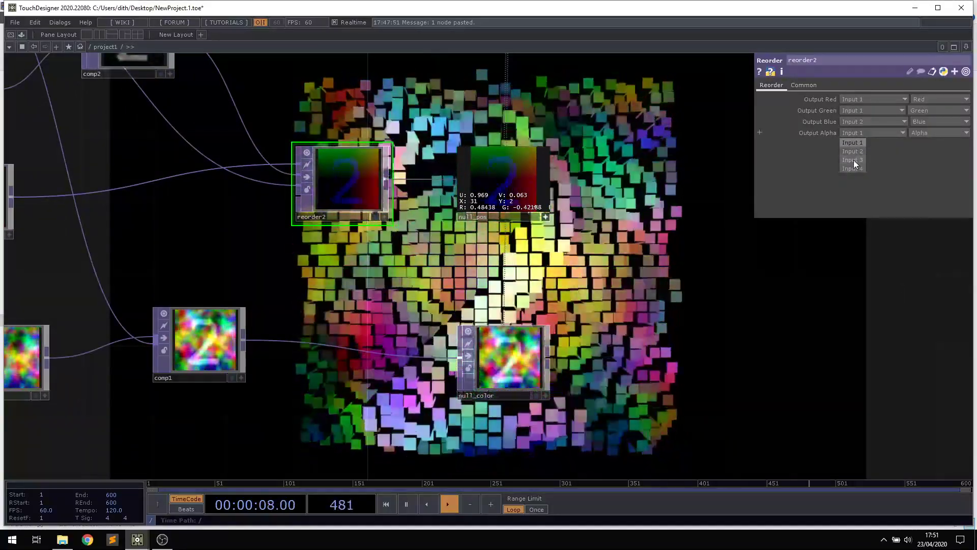
pyautogui.click(854, 160)
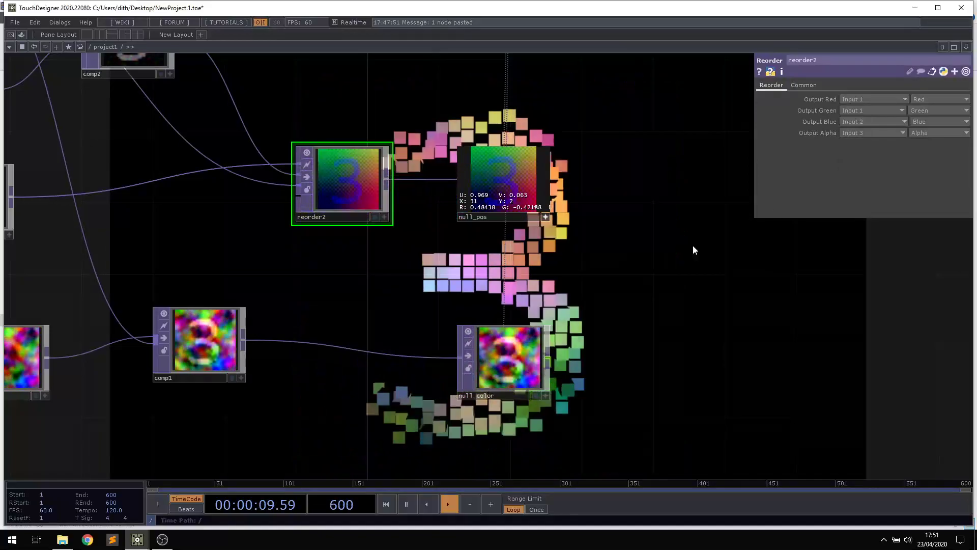
# Examine the rendered digit, geo1's instance scale settings and the pixel alpha values in null_pos.
pyautogui.moveTo(654, 321); pyautogui.dragTo(714, 481)
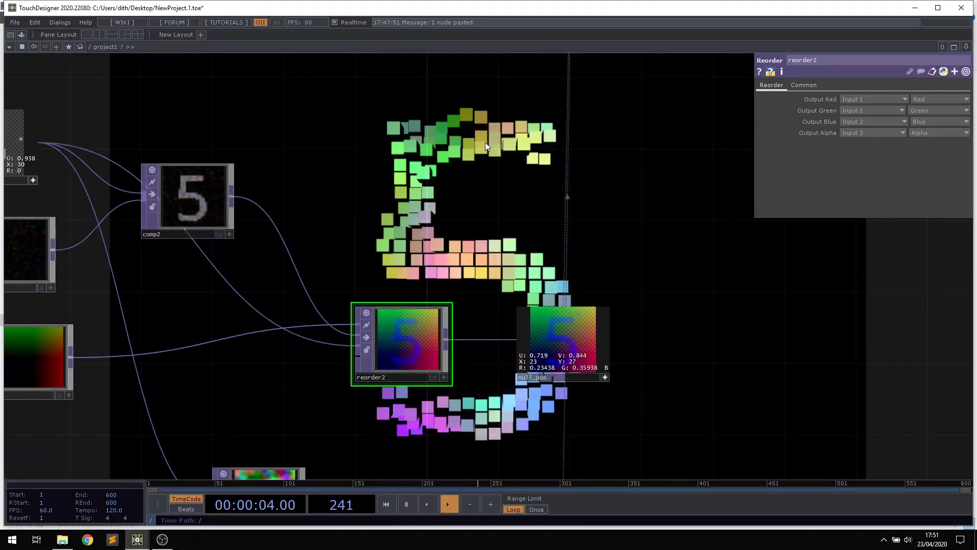
pyautogui.moveTo(456, 211); pyautogui.dragTo(462, 342)
pyautogui.moveTo(403, 100); pyautogui.dragTo(391, 390)
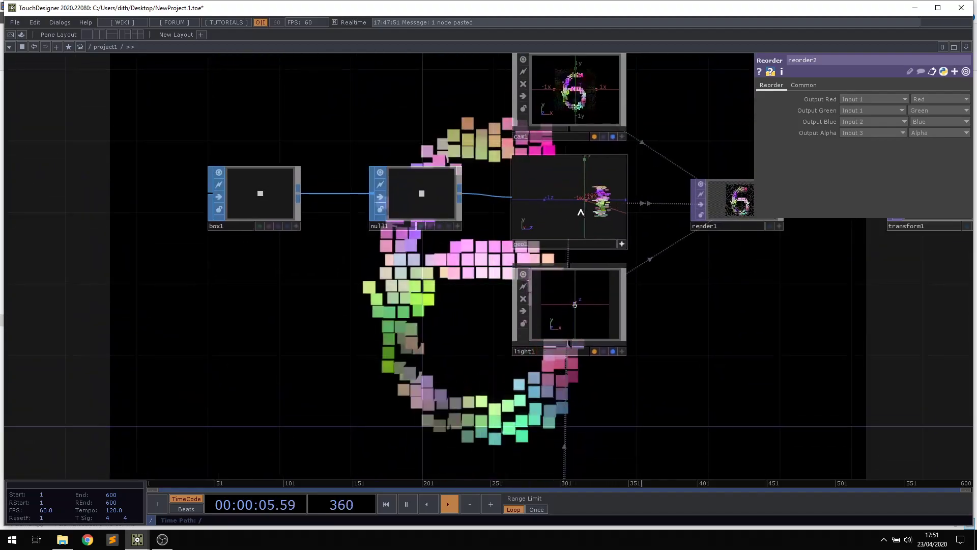
pyautogui.moveTo(421, 439); pyautogui.dragTo(399, 259)
pyautogui.scroll(-3, 399, 267)
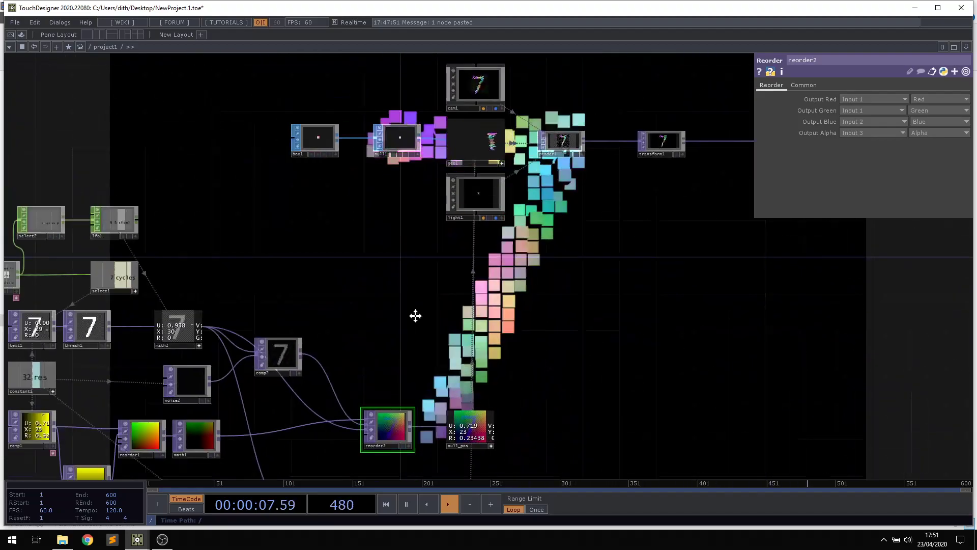
pyautogui.moveTo(385, 462); pyautogui.dragTo(367, 333)
pyautogui.moveTo(377, 220); pyautogui.dragTo(417, 210)
pyautogui.scroll(-2, 414, 174)
pyautogui.scroll(3, 417, 211)
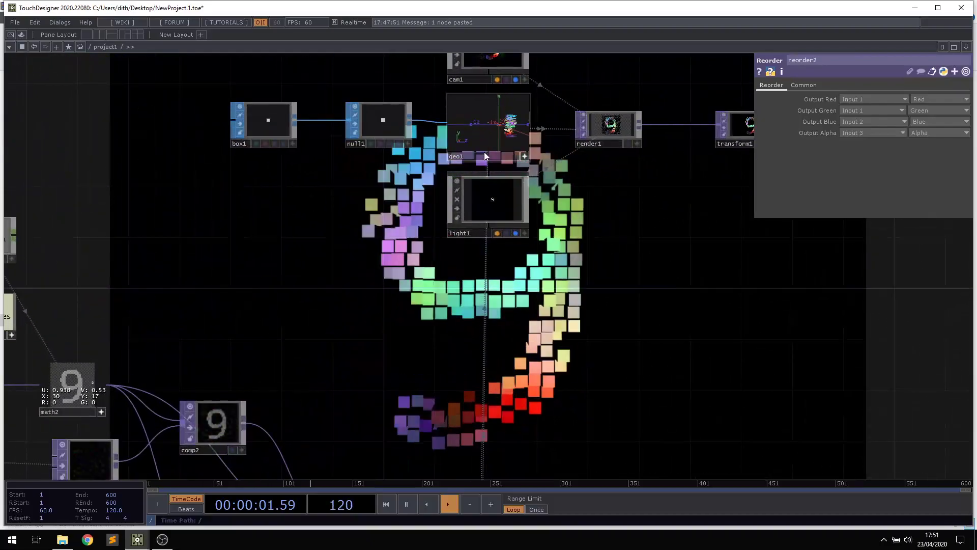
pyautogui.click(485, 157)
pyautogui.moveTo(387, 474); pyautogui.dragTo(383, 347)
pyautogui.scroll(5, 465, 312)
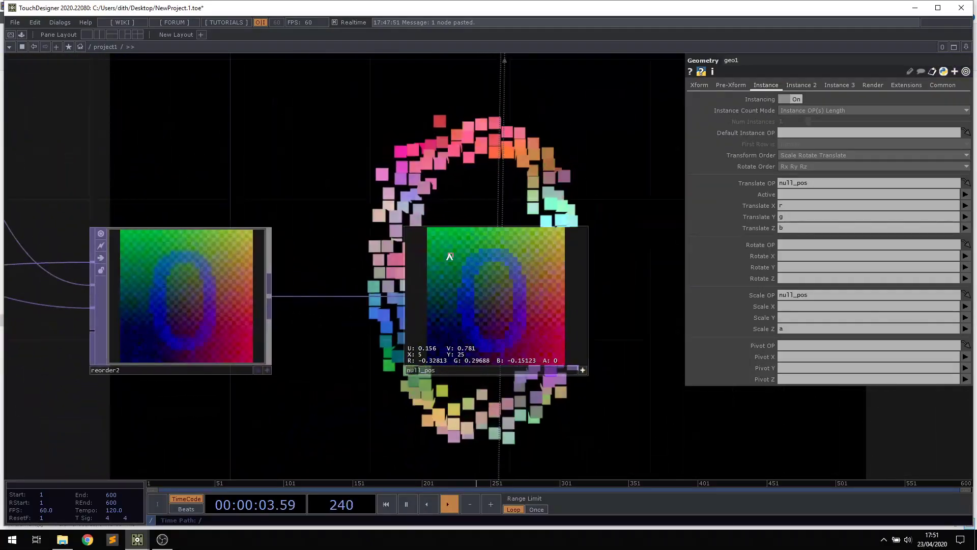
pyautogui.scroll(-5, 340, 135)
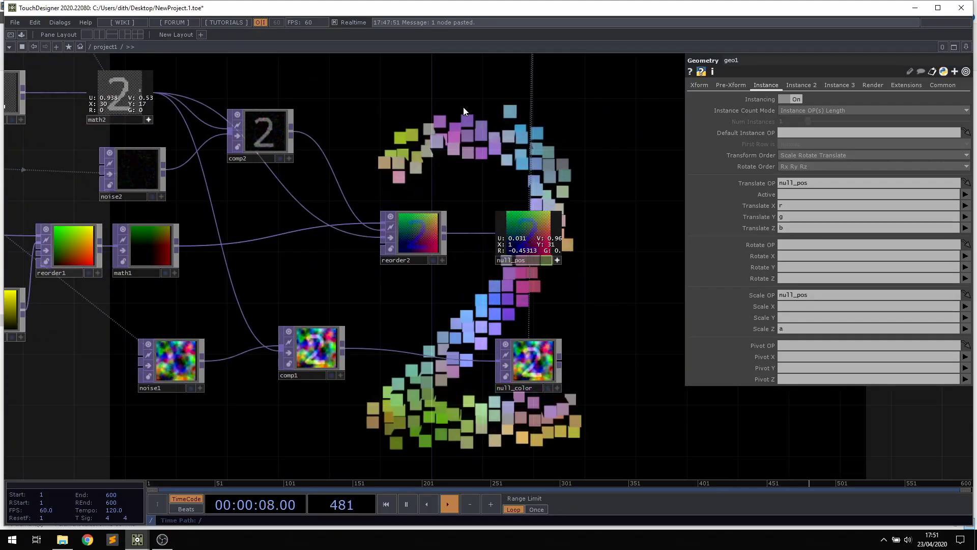
pyautogui.moveTo(370, 128); pyautogui.dragTo(456, 162)
pyautogui.scroll(5, 661, 284)
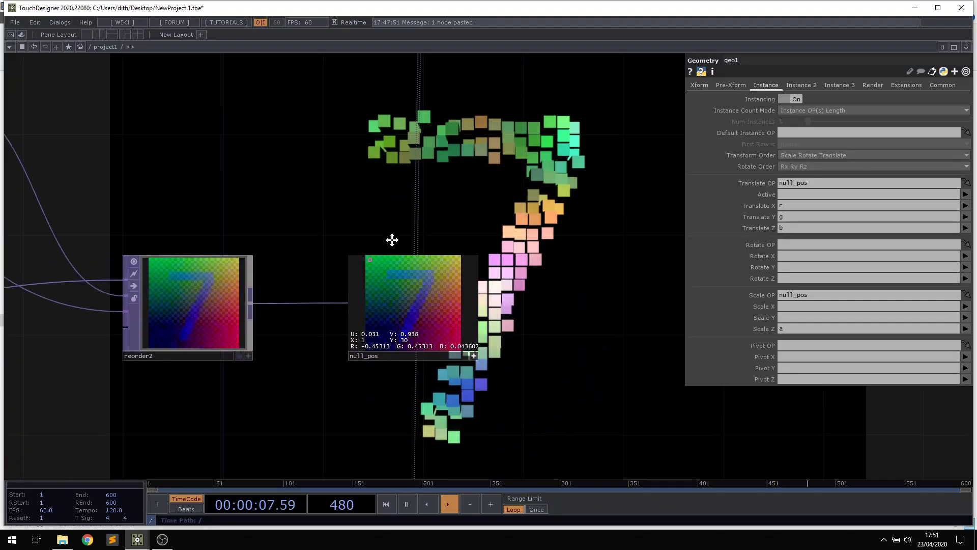
pyautogui.moveTo(392, 240); pyautogui.dragTo(388, 299)
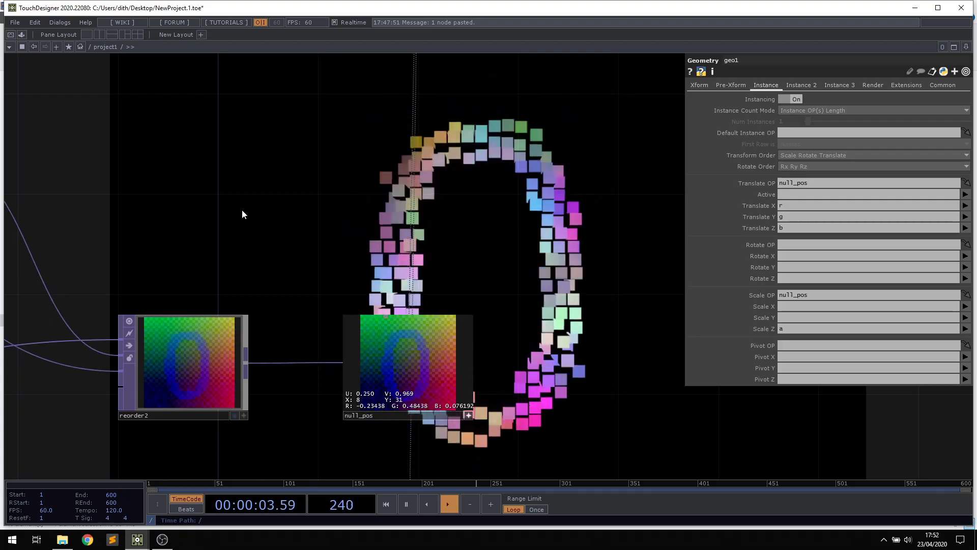
# Add a Constant TOP to the network and place it below noise1.
pyautogui.press('h')
pyautogui.press('Tab')
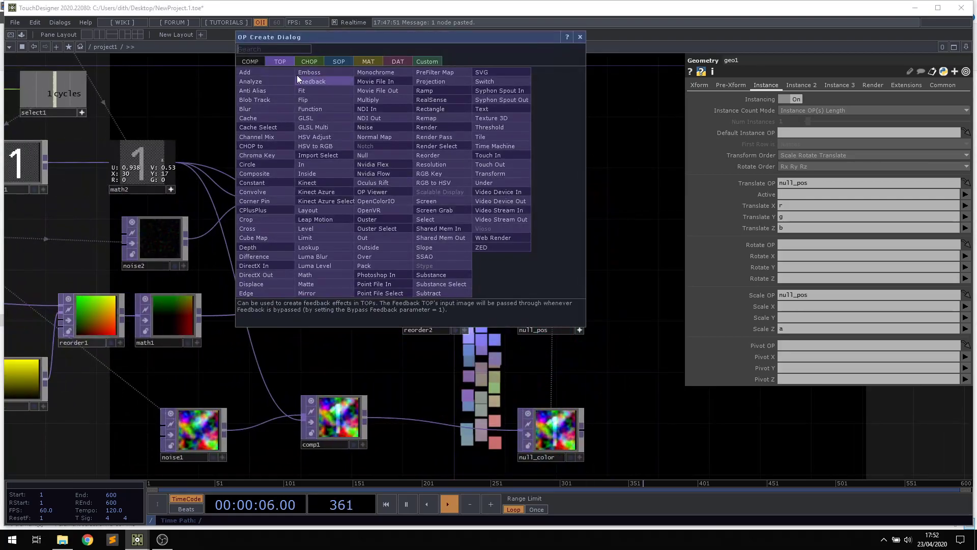
pyautogui.write('co')
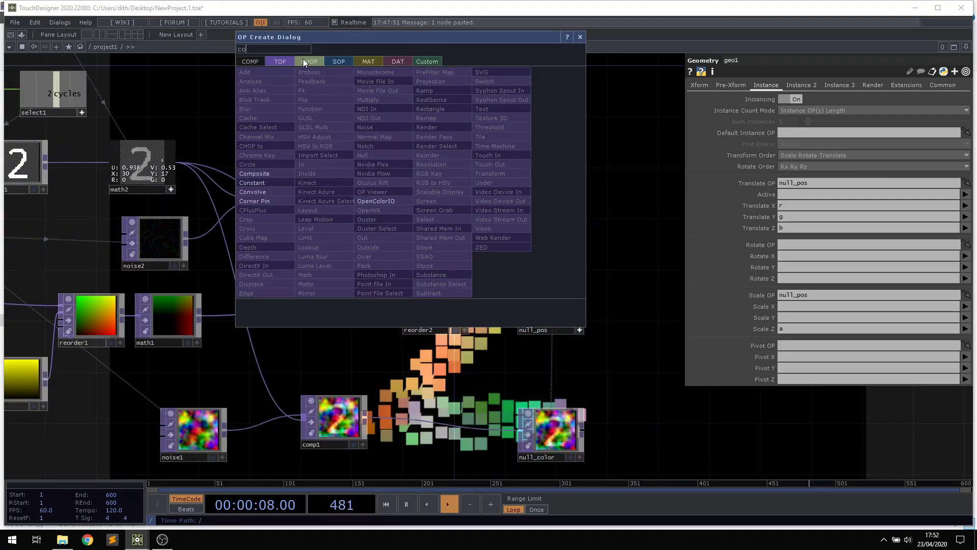
pyautogui.click(274, 184)
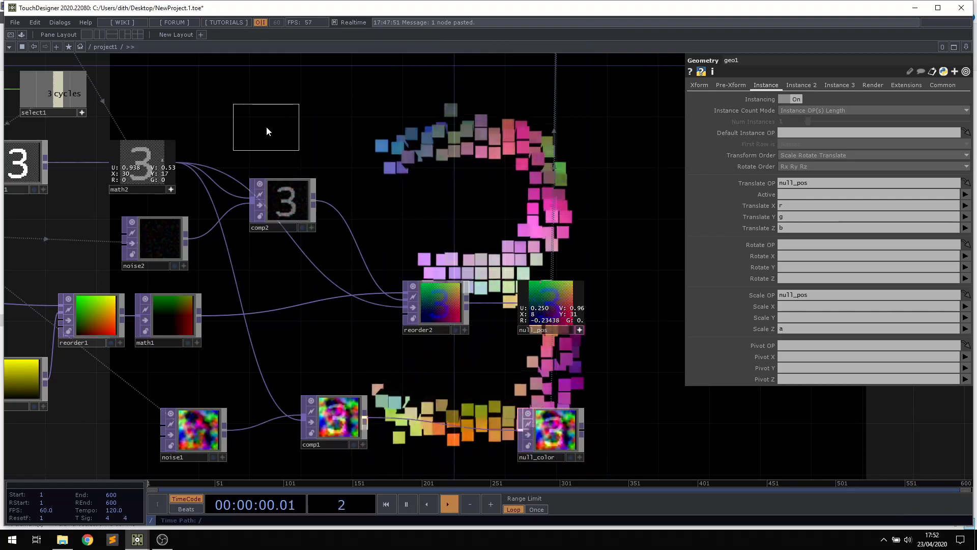
pyautogui.click(288, 110)
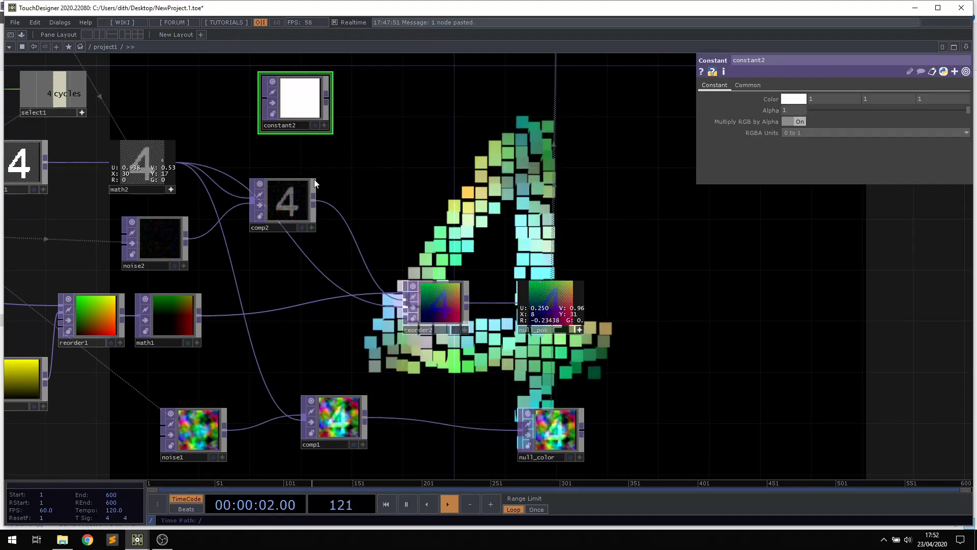
pyautogui.scroll(-5, 441, 138)
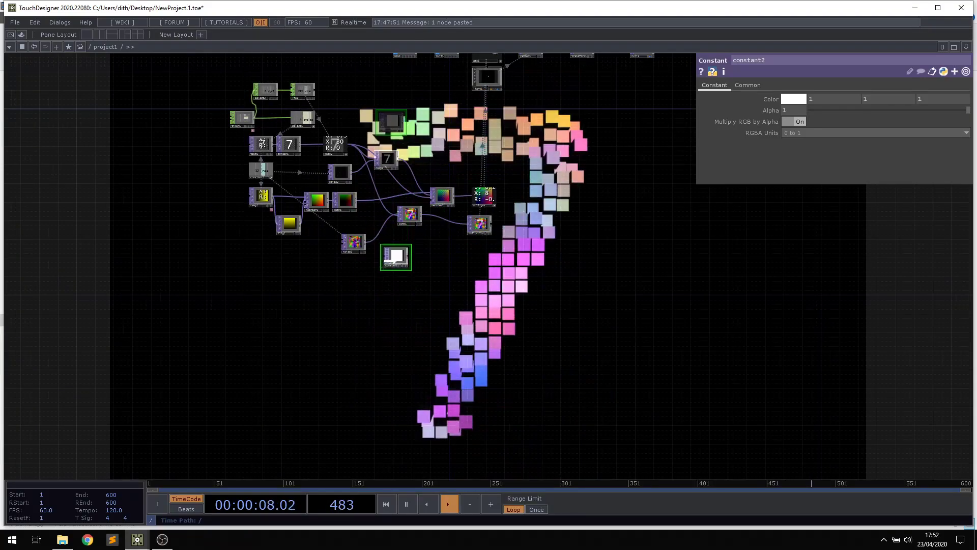
pyautogui.scroll(2, 346, 275)
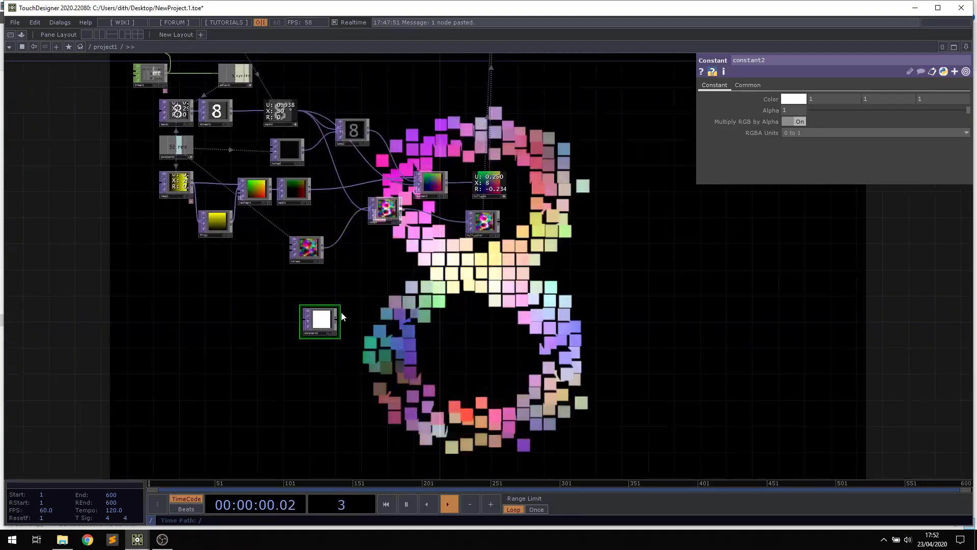
# Add a Composite TOP after constant2 and connect math2 as its second input.
pyautogui.rightClick(339, 317)
pyautogui.write('comp')
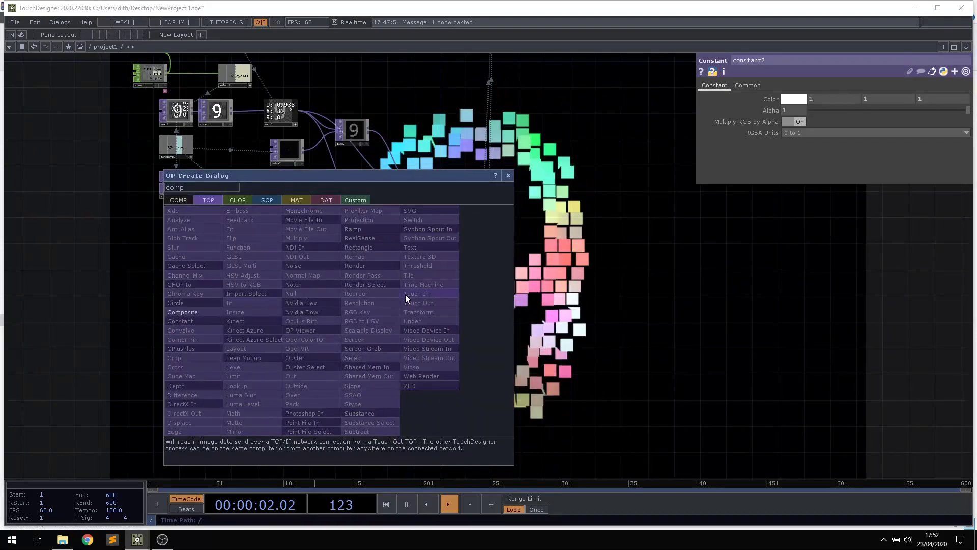
pyautogui.click(172, 312)
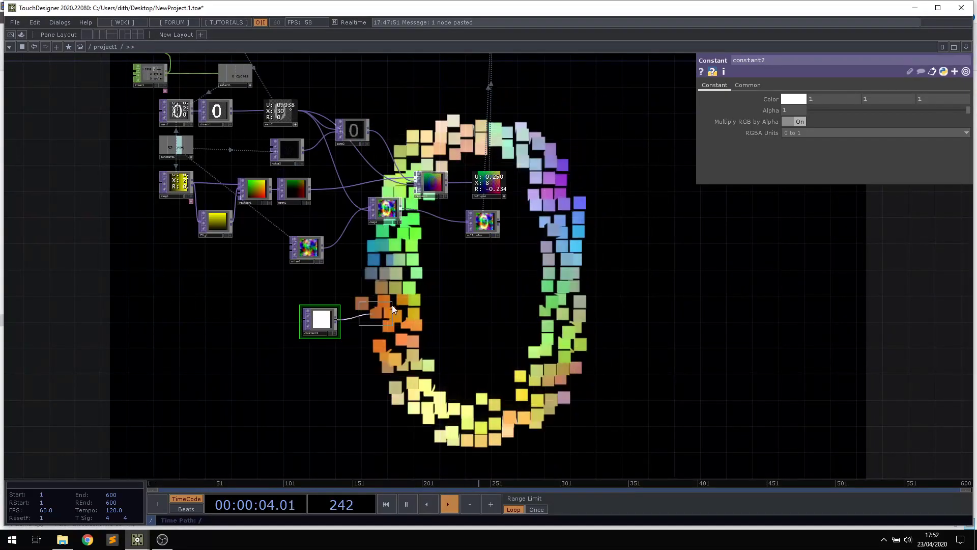
pyautogui.click(399, 279)
pyautogui.scroll(4, 368, 125)
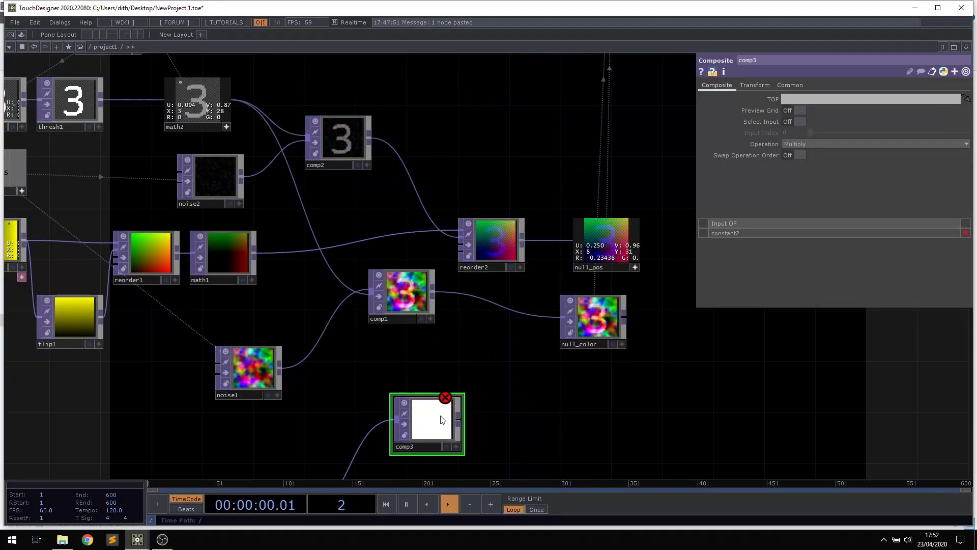
pyautogui.moveTo(232, 100); pyautogui.dragTo(375, 424)
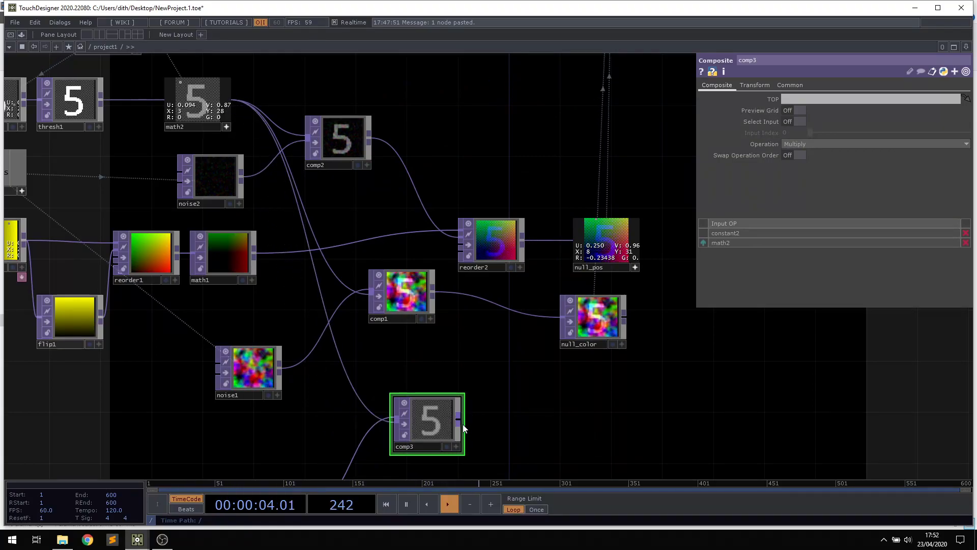
# Connect comp3's output to reorder2's third input and set comp3's Operation to Add.
pyautogui.moveTo(417, 248); pyautogui.dragTo(456, 249)
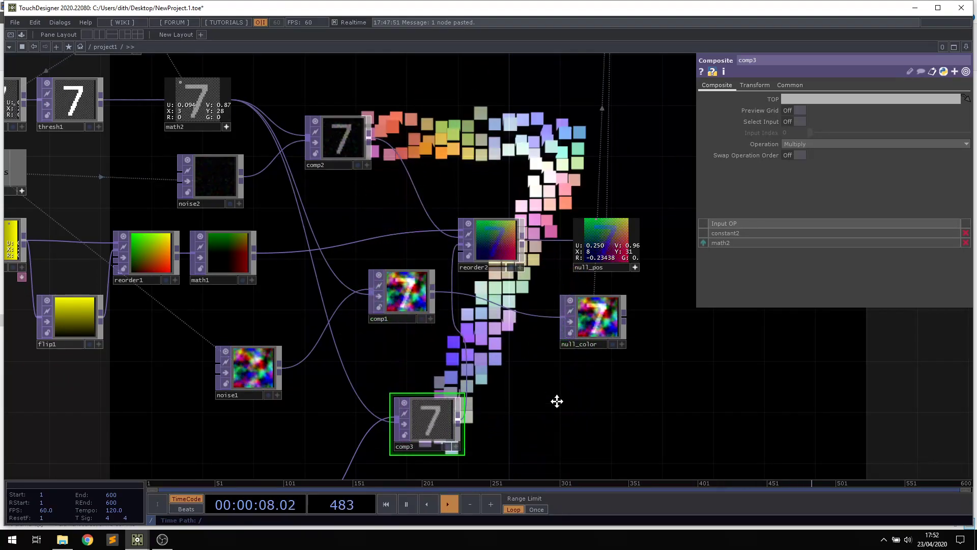
pyautogui.moveTo(558, 408); pyautogui.dragTo(526, 333)
pyautogui.click(804, 143)
pyautogui.click(804, 154)
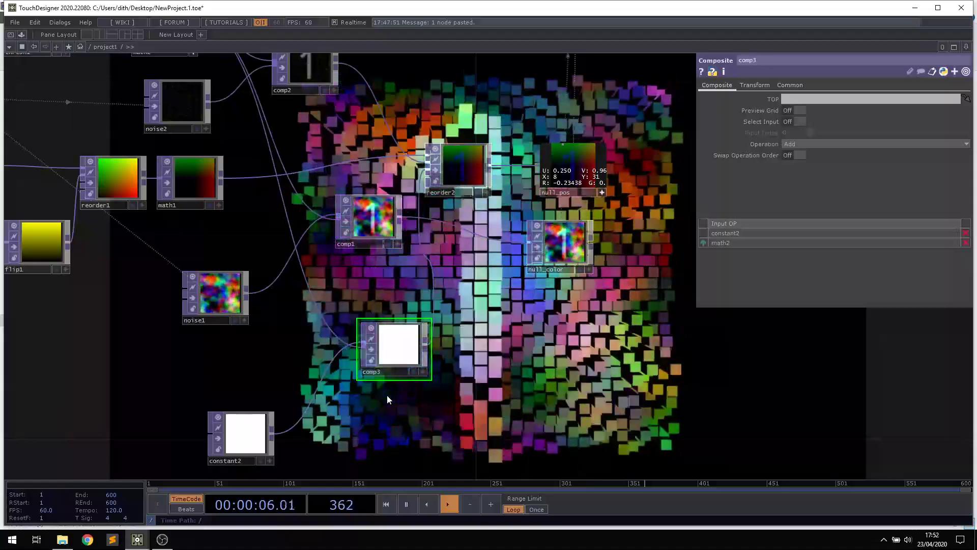
pyautogui.moveTo(513, 343); pyautogui.dragTo(588, 349)
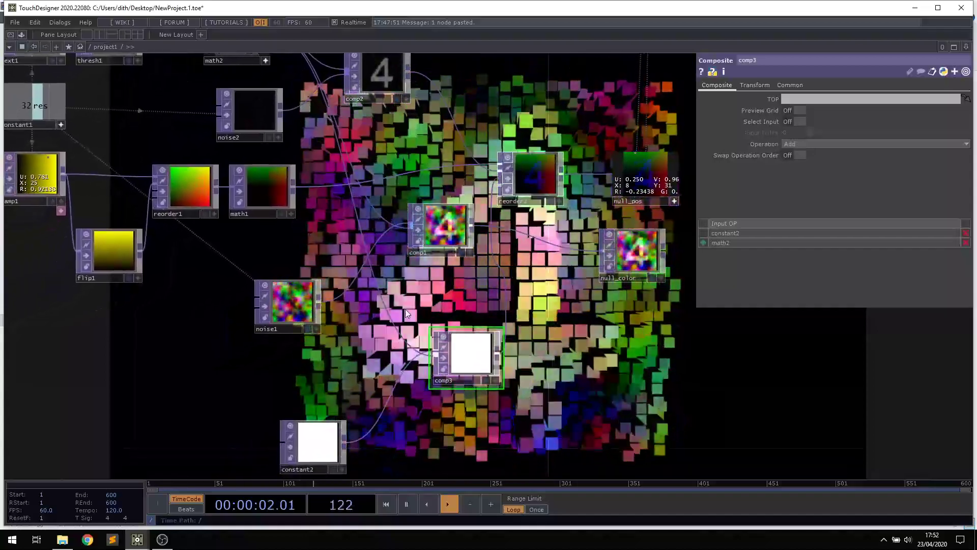
# Adjust constant2's Alpha, trying 0.041 and ending at 0.675.
pyautogui.scroll(3, 448, 362)
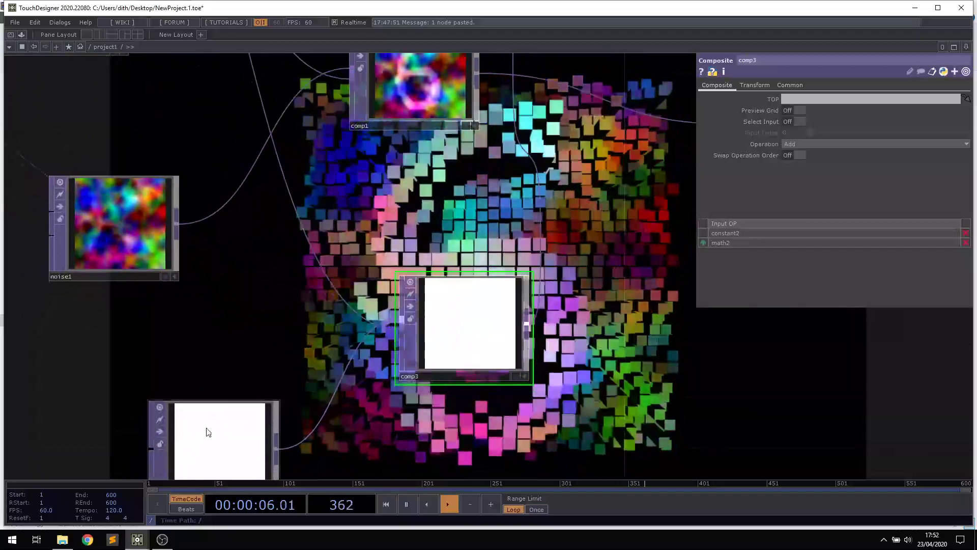
pyautogui.click(208, 423)
pyautogui.moveTo(237, 382); pyautogui.dragTo(247, 269)
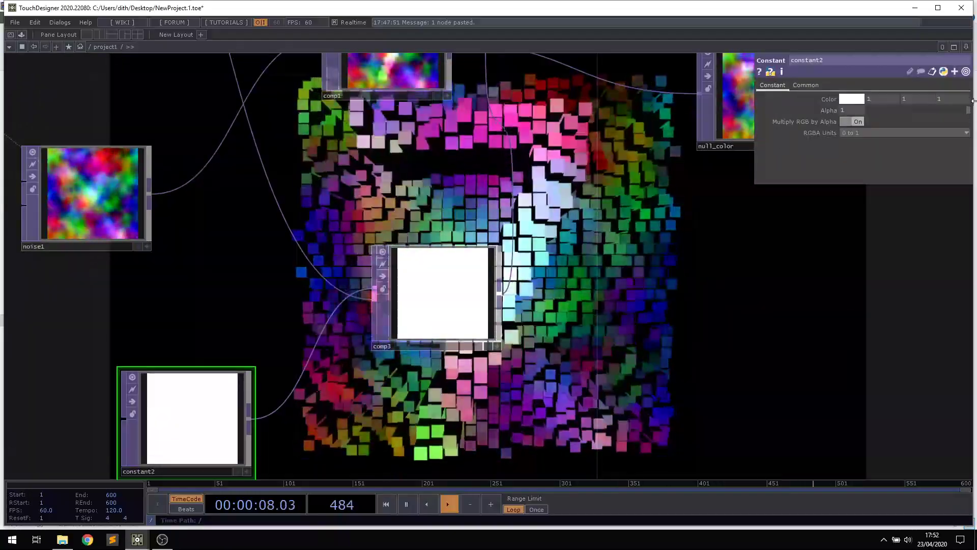
pyautogui.moveTo(968, 110); pyautogui.dragTo(860, 117)
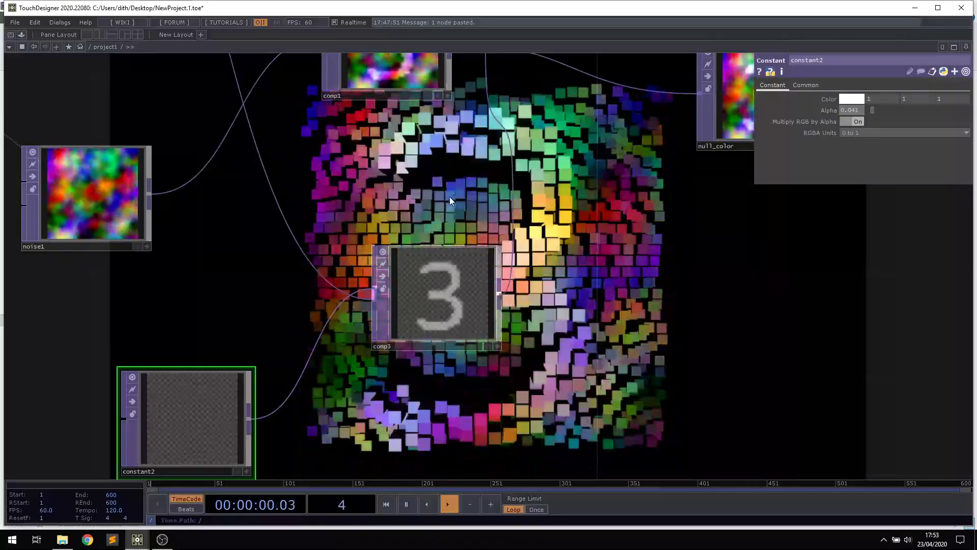
pyautogui.moveTo(433, 226); pyautogui.dragTo(450, 285)
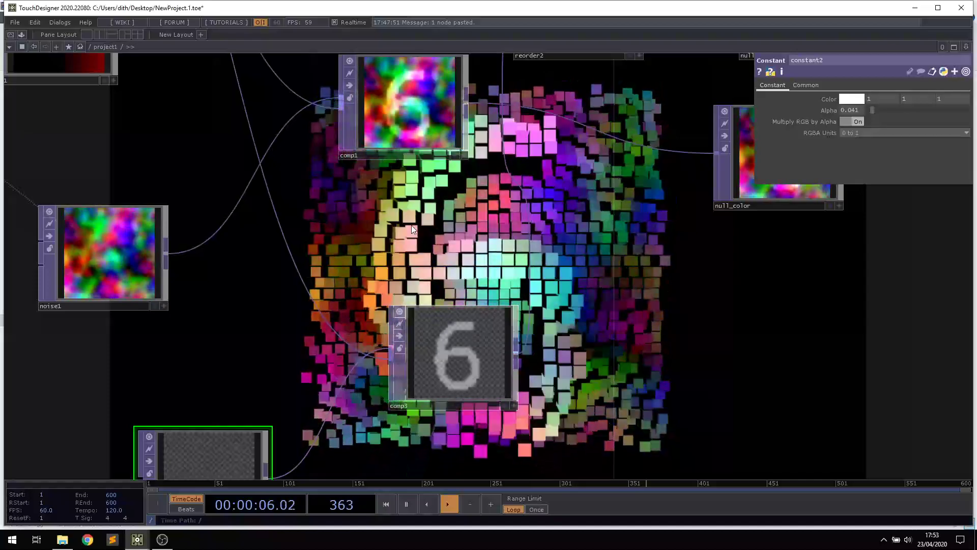
pyautogui.scroll(6, 466, 349)
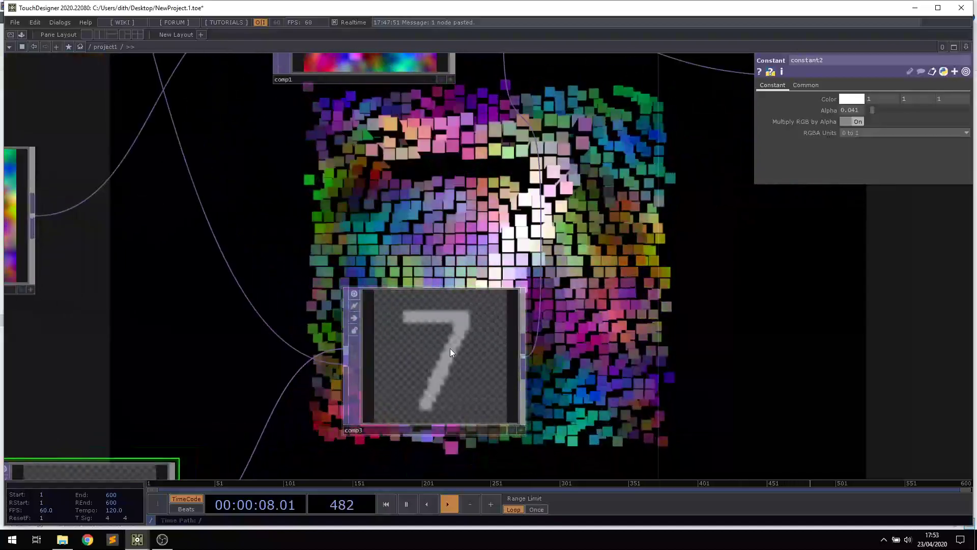
pyautogui.scroll(-4, 683, 332)
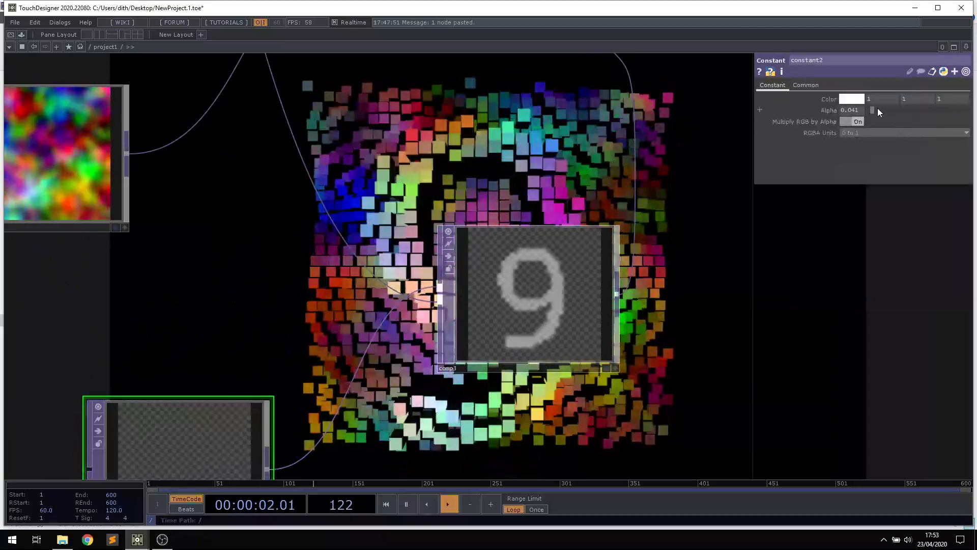
pyautogui.moveTo(884, 112); pyautogui.dragTo(937, 112)
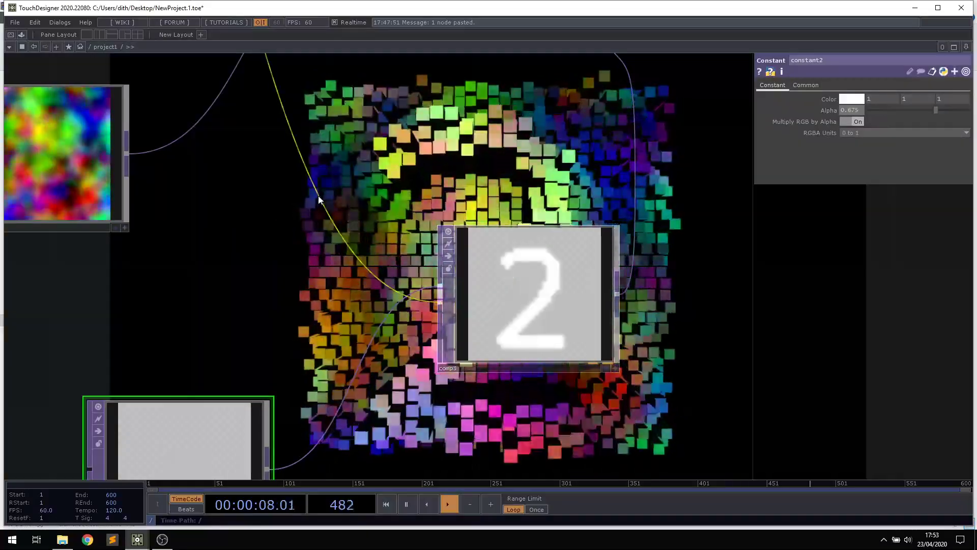
# Insert a Math TOP on the wire between math2 and comp3.
pyautogui.rightClick(319, 180)
pyautogui.click(353, 183)
pyautogui.write('mat')
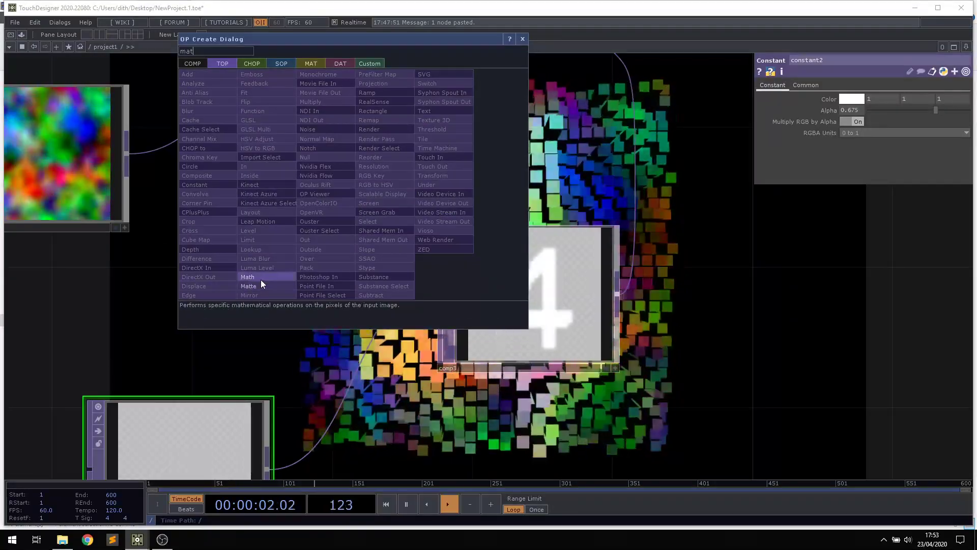
pyautogui.click(261, 279)
pyautogui.click(318, 190)
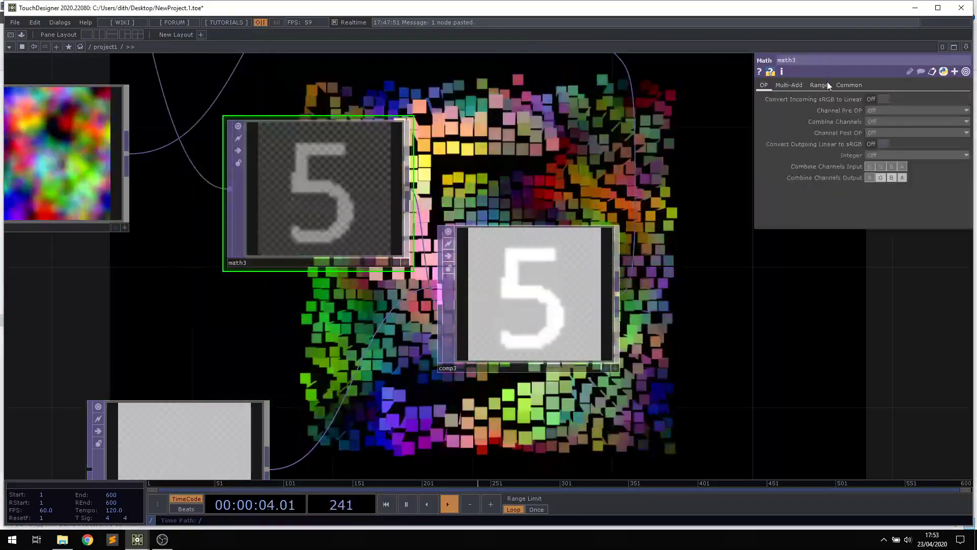
# Set math3's Multiply value to 3.79.
pyautogui.click(819, 85)
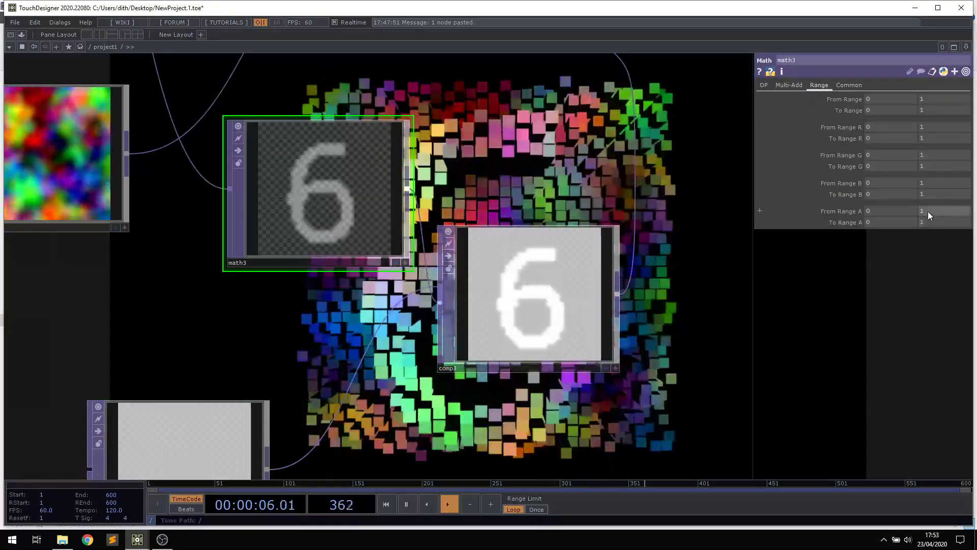
pyautogui.scroll(-5, 446, 139)
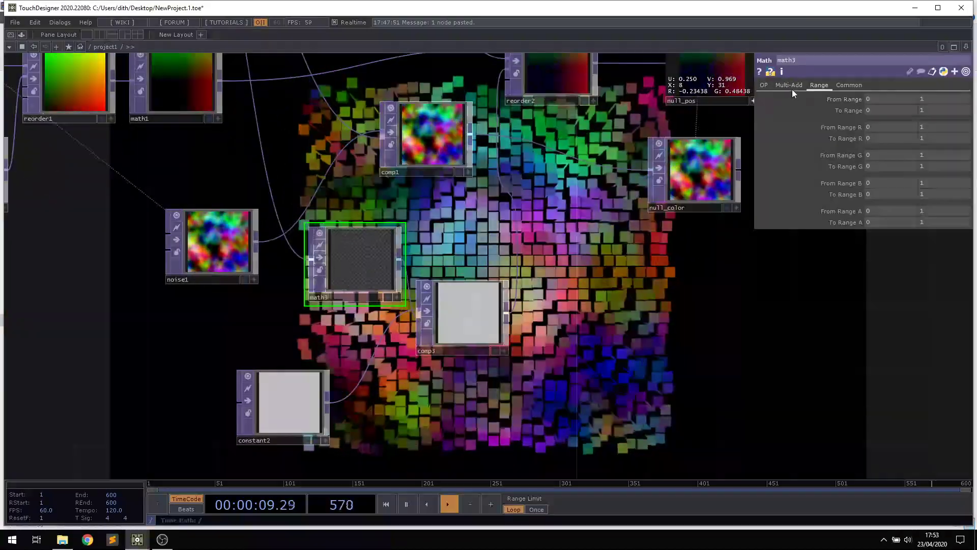
pyautogui.click(789, 85)
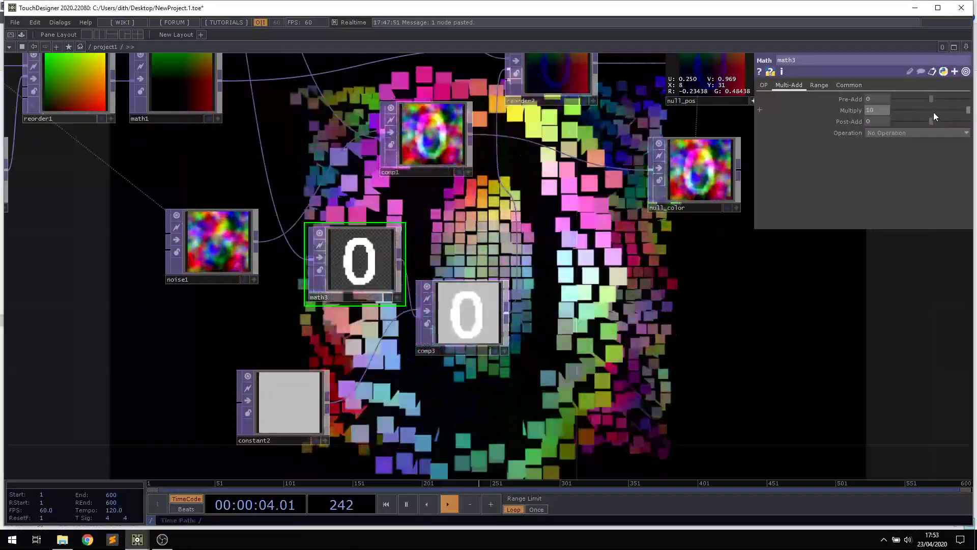
pyautogui.moveTo(628, 242); pyautogui.dragTo(475, 239)
pyautogui.moveTo(968, 110); pyautogui.dragTo(926, 114)
# Try Translate Rotate Scale as geo1's instance Transform Order and restore Scale Rotate Translate.
pyautogui.scroll(-6, 685, 182)
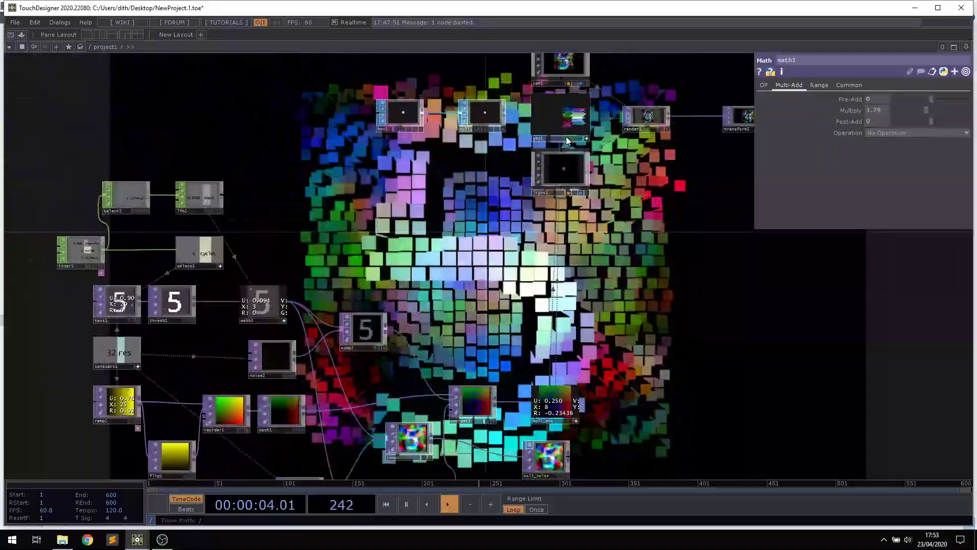
pyautogui.click(566, 136)
pyautogui.moveTo(650, 232); pyautogui.dragTo(595, 244)
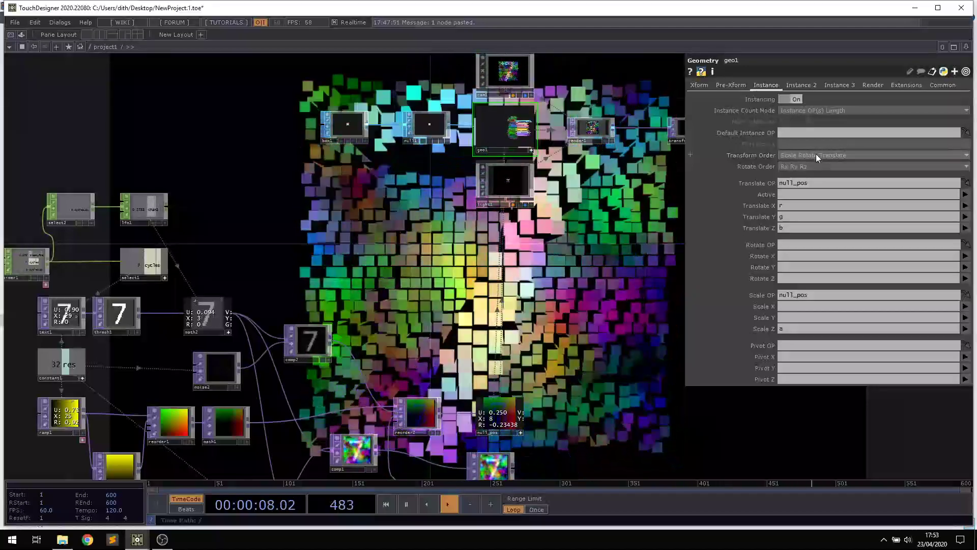
pyautogui.click(817, 154)
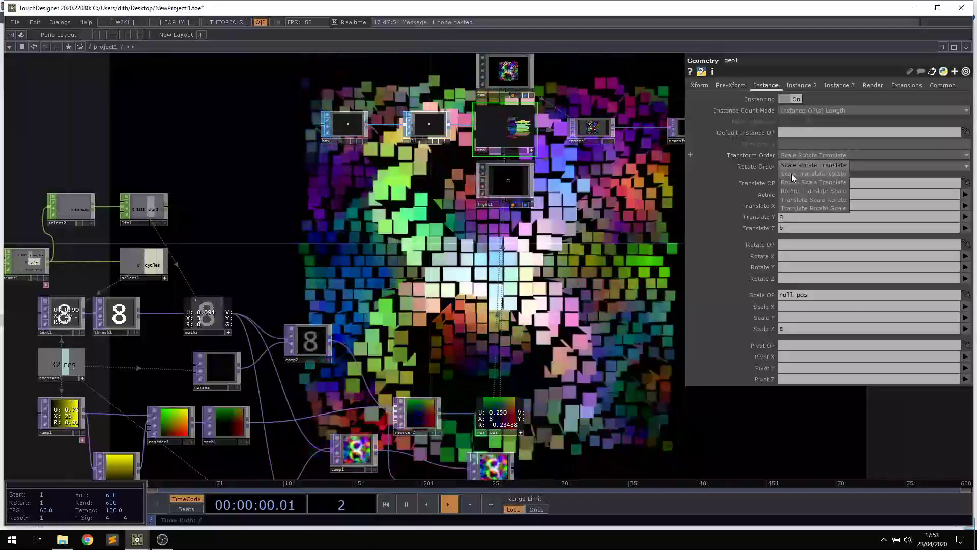
pyautogui.click(806, 206)
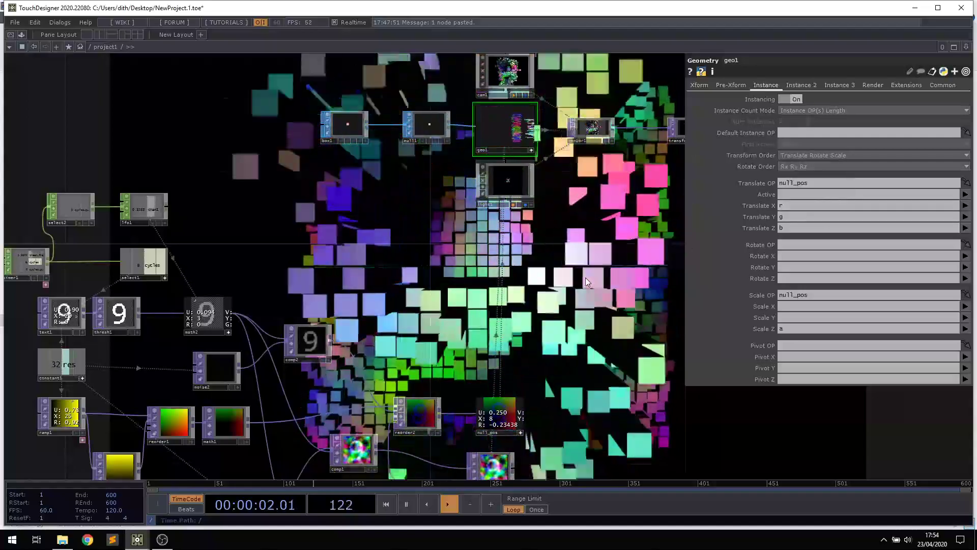
pyautogui.moveTo(600, 266); pyautogui.dragTo(594, 227)
pyautogui.click(832, 153)
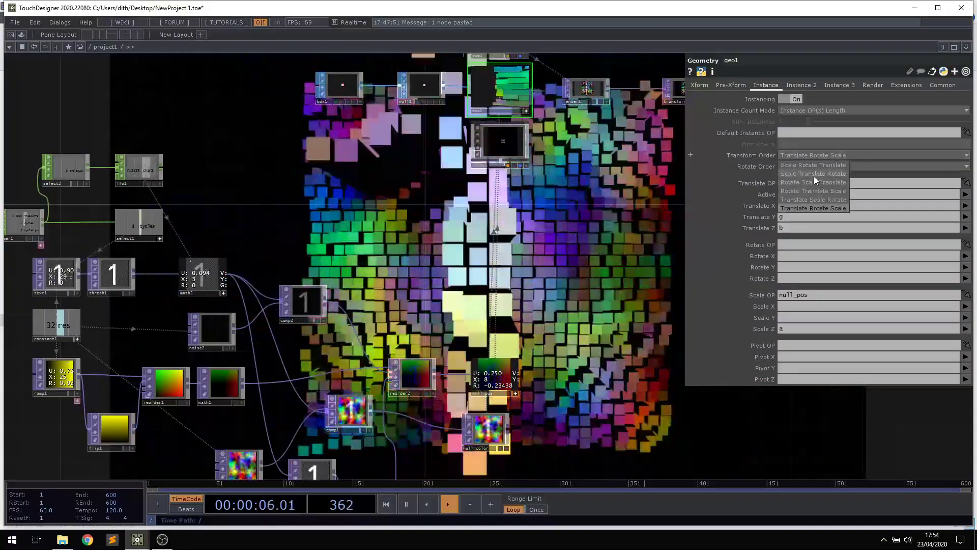
pyautogui.click(810, 166)
# Set math3's Multiply value to 1.35.
pyautogui.moveTo(571, 310); pyautogui.dragTo(575, 225)
pyautogui.scroll(-3, 600, 272)
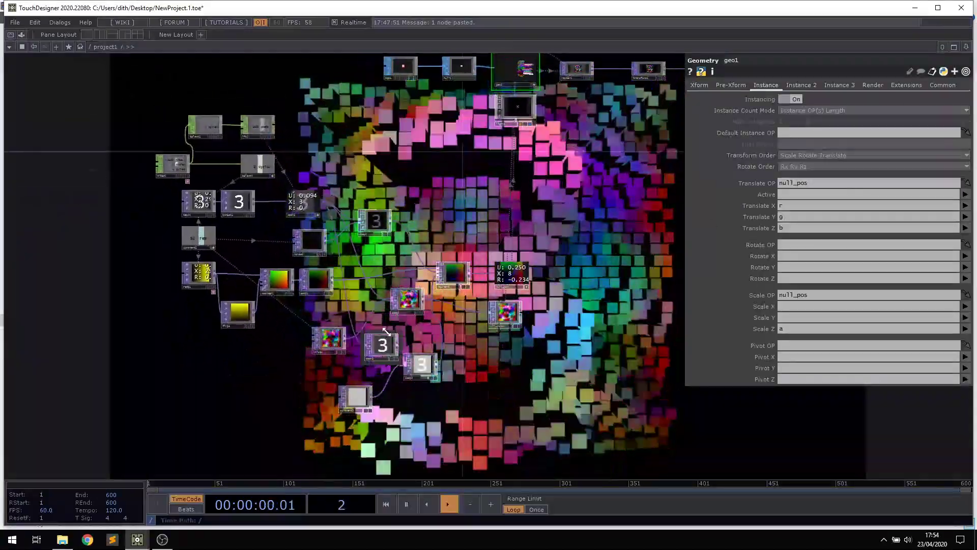
pyautogui.scroll(2, 441, 327)
pyautogui.scroll(2, 372, 352)
pyautogui.click(371, 352)
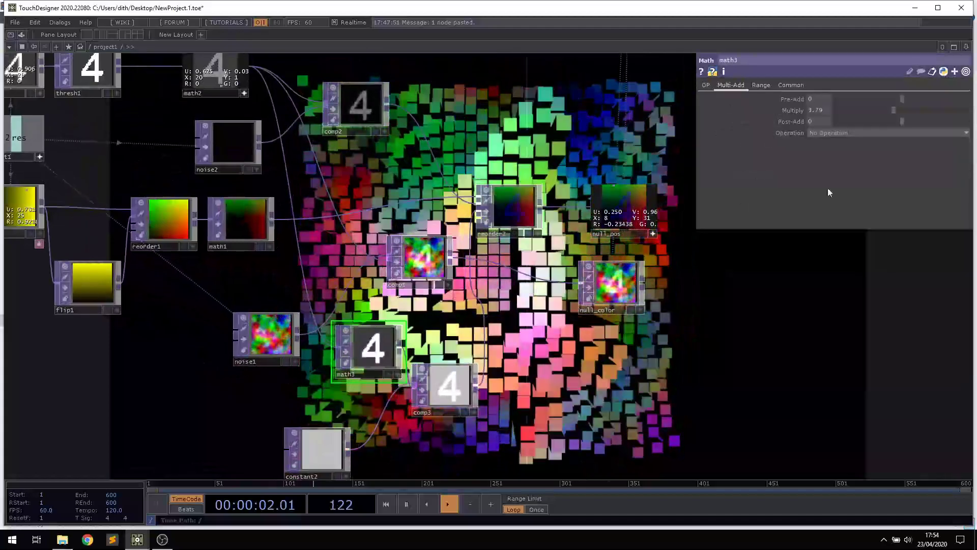
pyautogui.moveTo(900, 109); pyautogui.dragTo(863, 109)
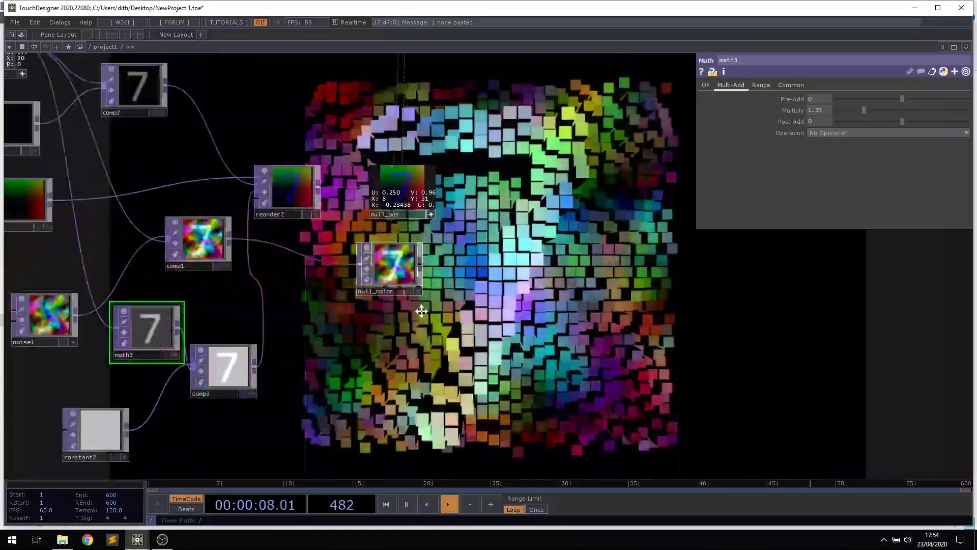
# Review the network between the render chain and the texture nodes, and check noise1's transform parameters.
pyautogui.scroll(-3, 529, 227)
pyautogui.moveTo(524, 210); pyautogui.dragTo(509, 279)
pyautogui.moveTo(469, 230); pyautogui.dragTo(496, 325)
pyautogui.scroll(5, 496, 325)
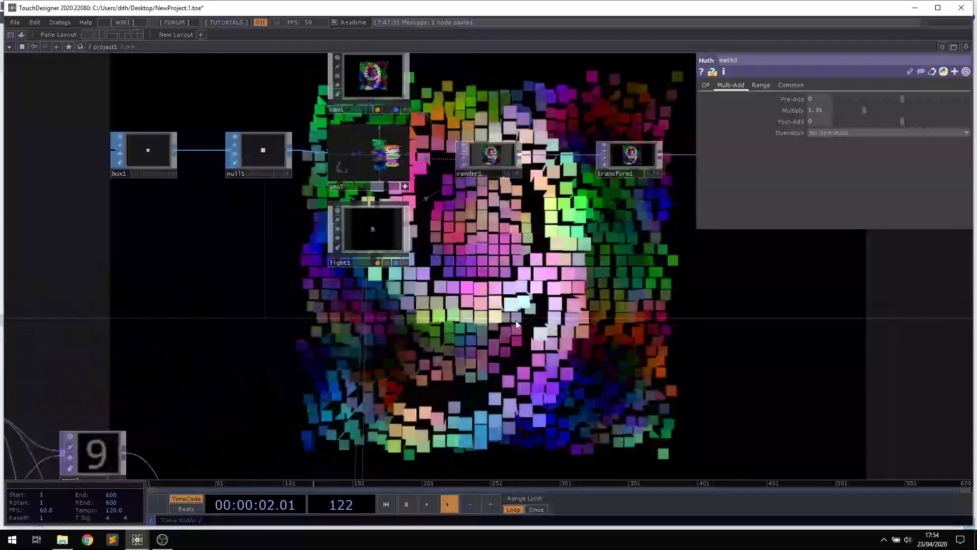
pyautogui.moveTo(328, 341); pyautogui.dragTo(526, 268)
pyautogui.moveTo(459, 395); pyautogui.dragTo(452, 332)
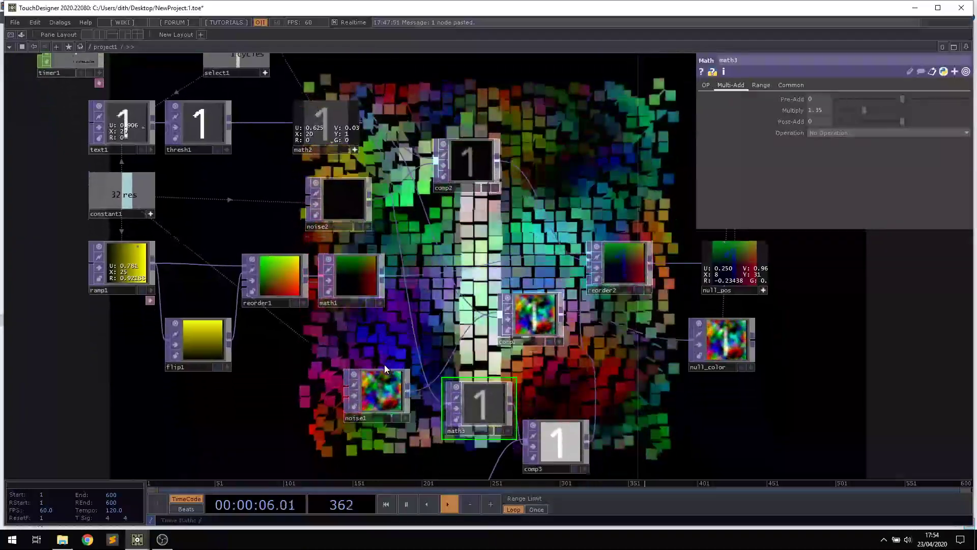
pyautogui.click(381, 382)
pyautogui.moveTo(644, 248); pyautogui.dragTo(370, 501)
# Add a Phong MAT below light1 and assign it to geo1 as its material.
pyautogui.press('Tab')
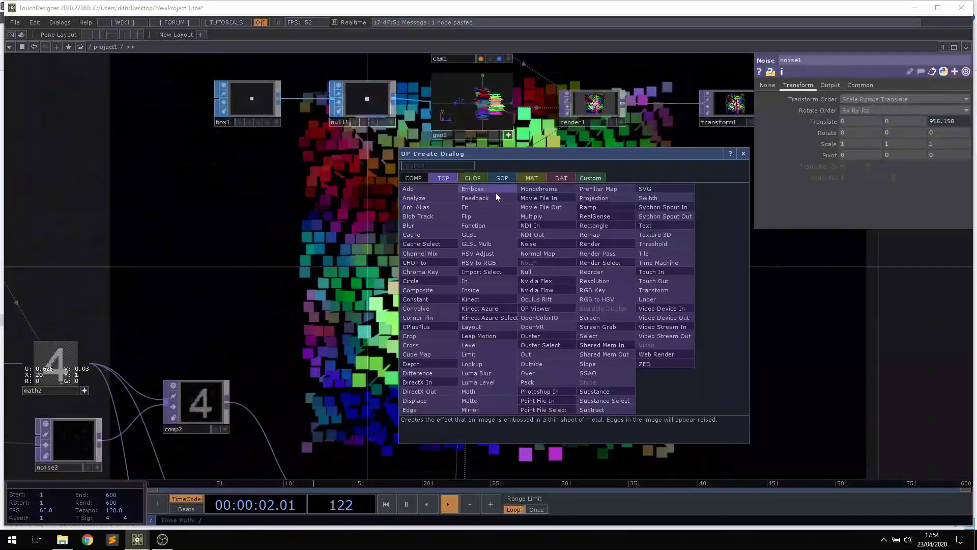
pyautogui.click(540, 175)
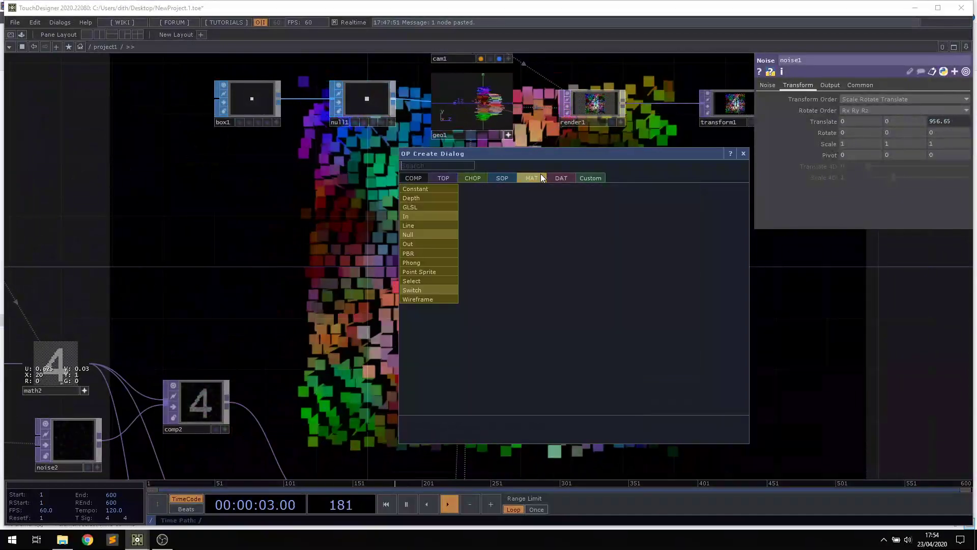
pyautogui.click(440, 262)
pyautogui.click(469, 256)
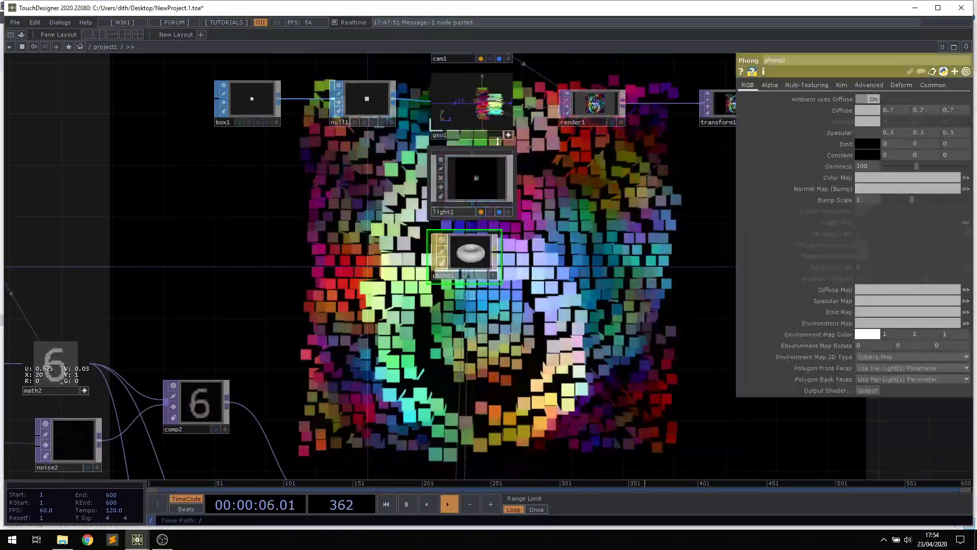
pyautogui.moveTo(472, 250); pyautogui.dragTo(469, 87)
pyautogui.click(477, 90)
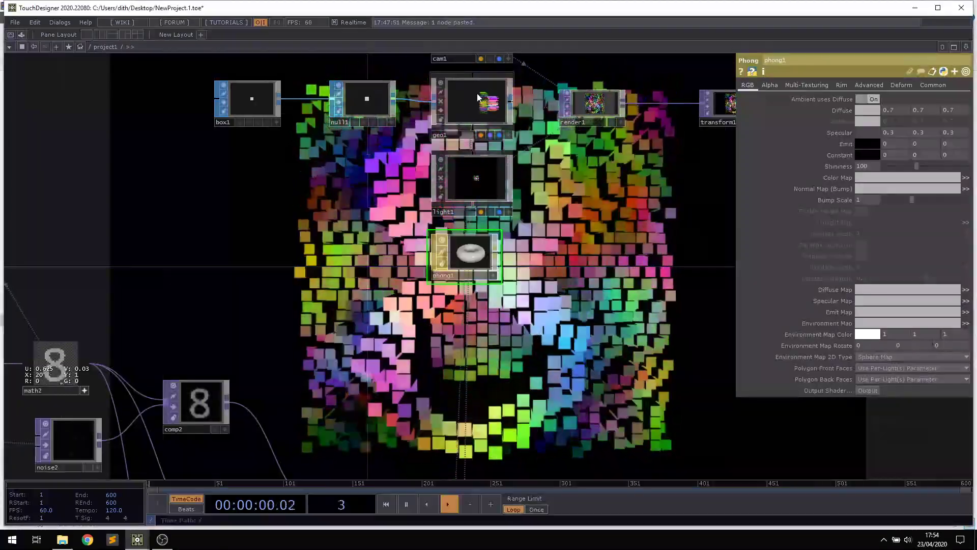
# Make phong1 translucent by turning on Blending (Transparency) and setting Alpha Front to about 0.65.
pyautogui.click(771, 85)
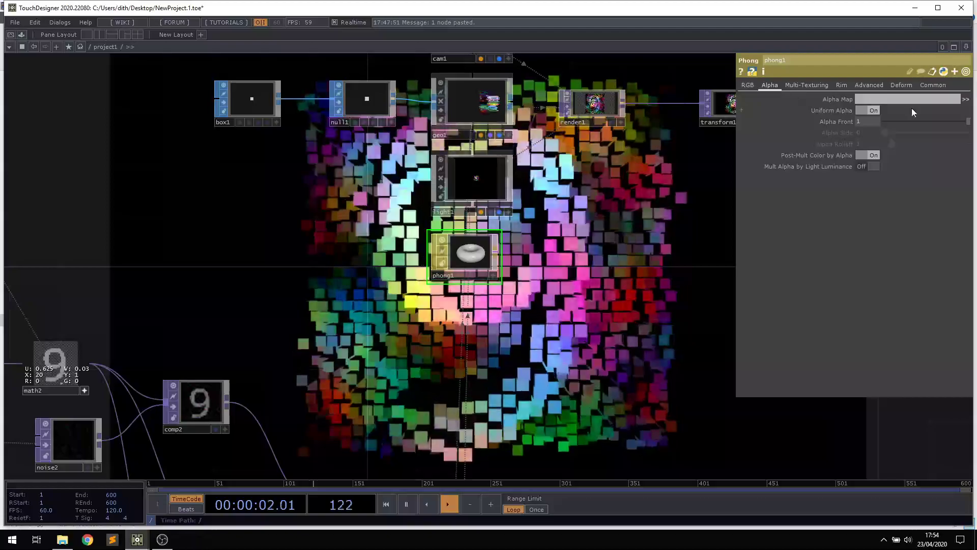
pyautogui.moveTo(967, 121); pyautogui.dragTo(935, 122)
pyautogui.click(931, 85)
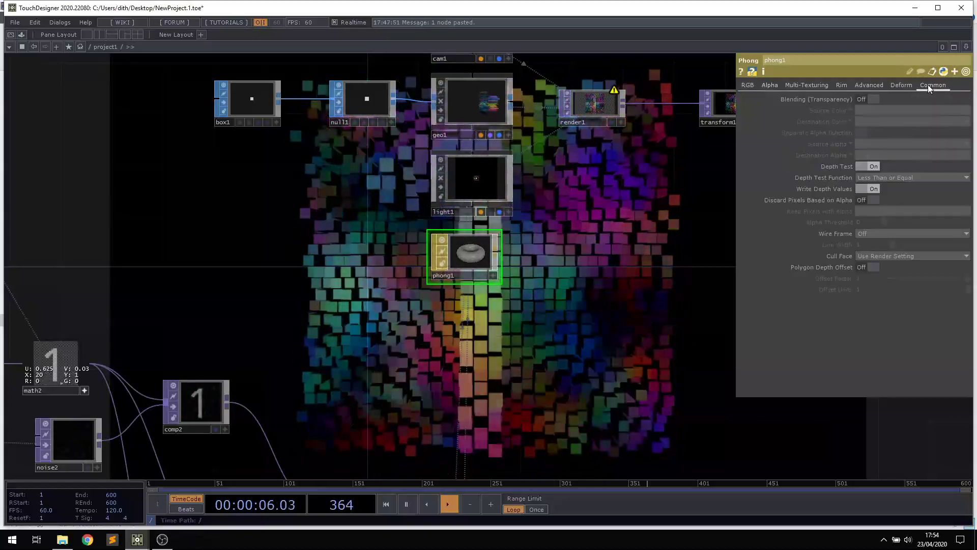
pyautogui.click(869, 99)
pyautogui.moveTo(634, 211); pyautogui.dragTo(470, 259)
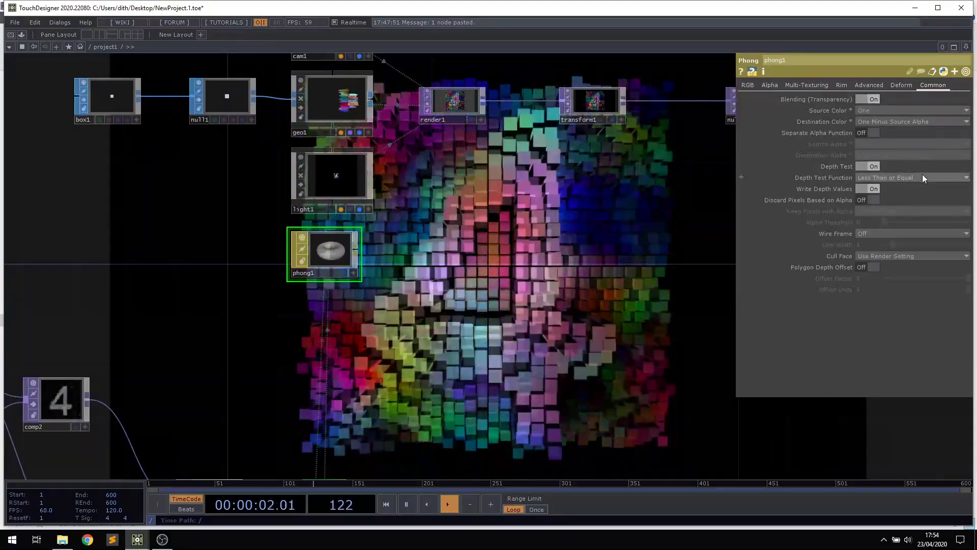
pyautogui.click(769, 85)
pyautogui.moveTo(934, 120); pyautogui.dragTo(932, 125)
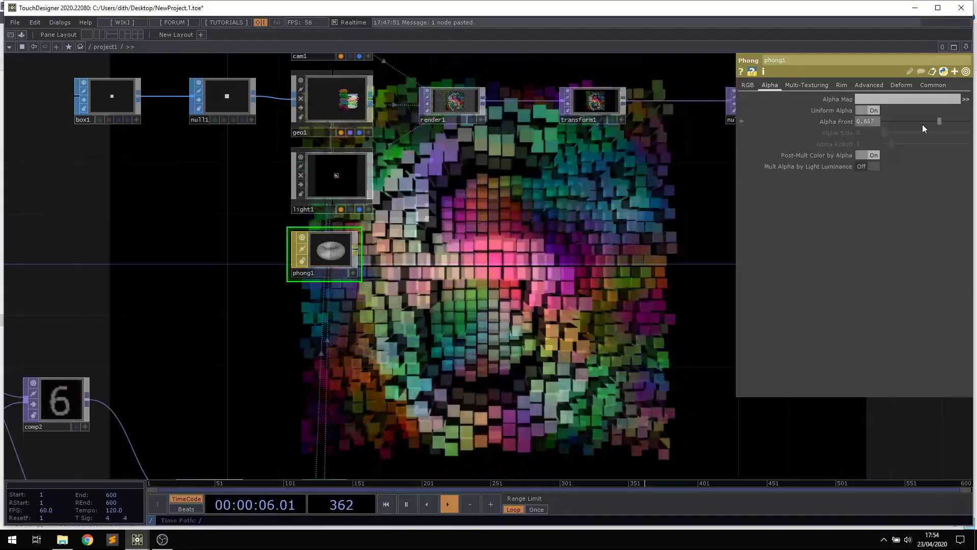
# Enable two rim lights on phong1 and set the second one's Rim Center to 275.
pyautogui.click(843, 85)
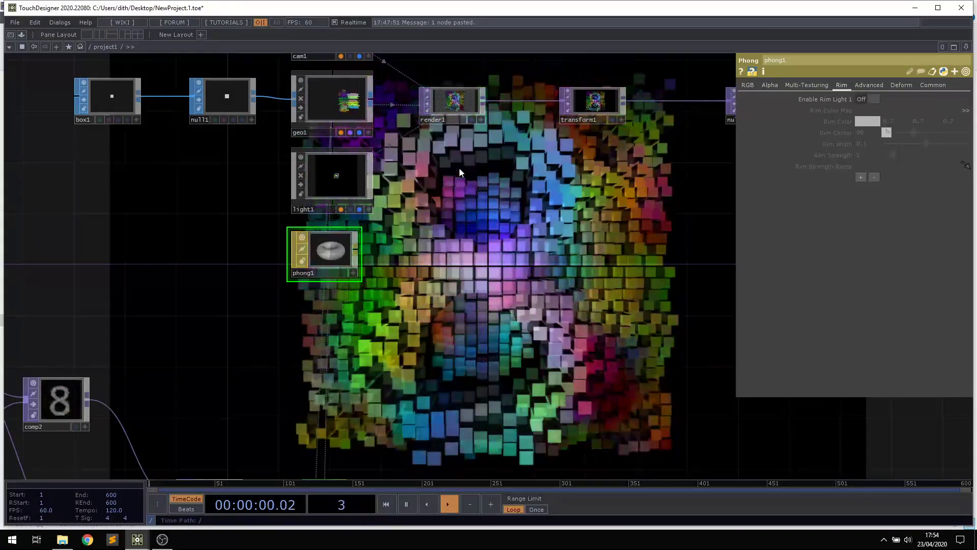
pyautogui.moveTo(401, 335); pyautogui.dragTo(476, 311)
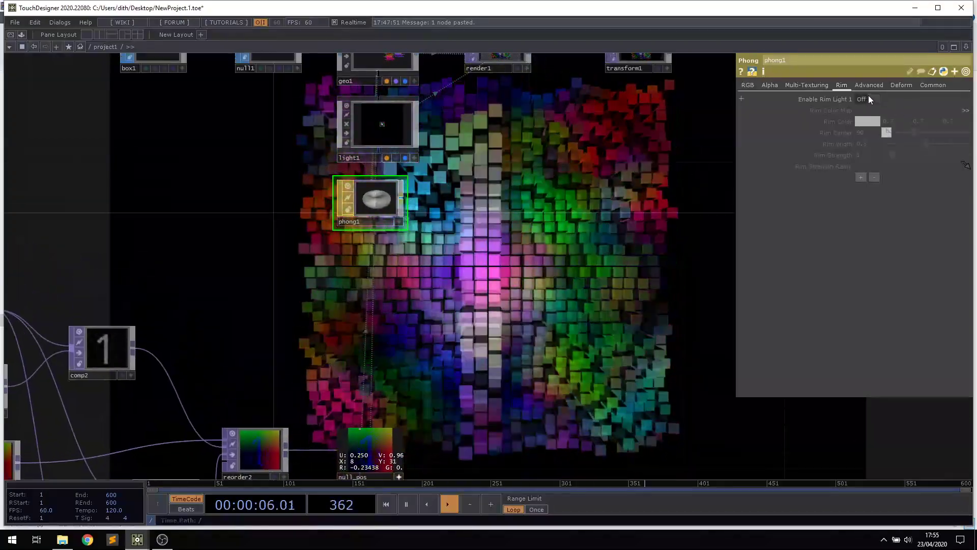
pyautogui.click(868, 98)
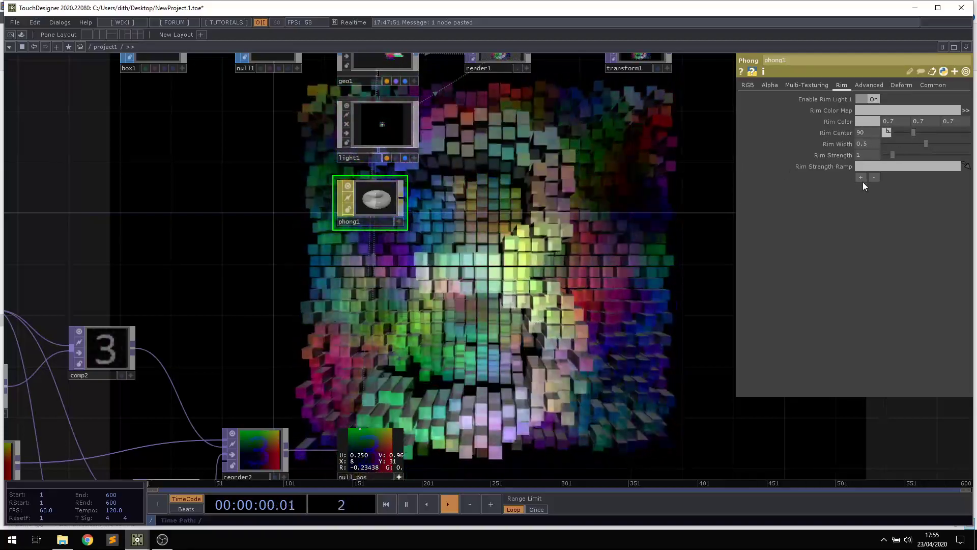
pyautogui.click(861, 177)
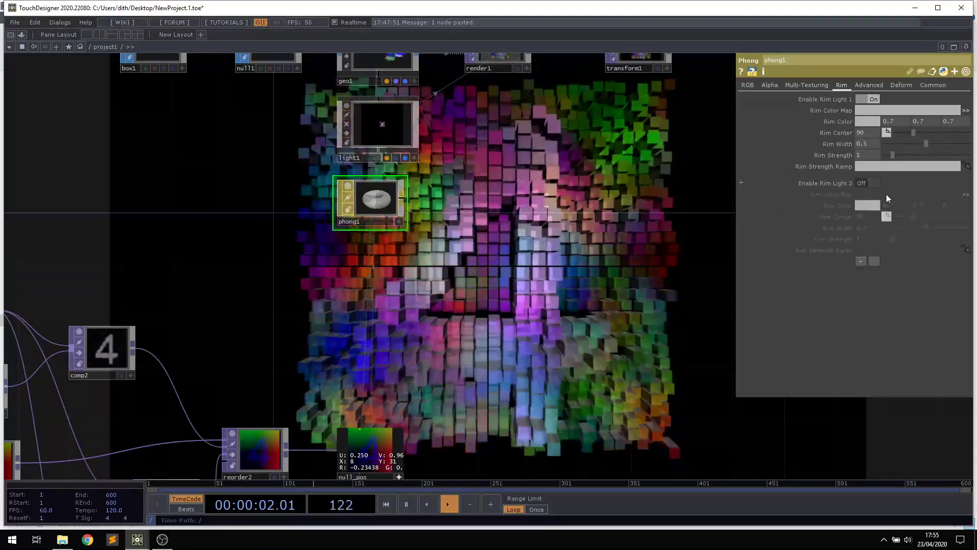
pyautogui.moveTo(917, 215); pyautogui.dragTo(954, 215)
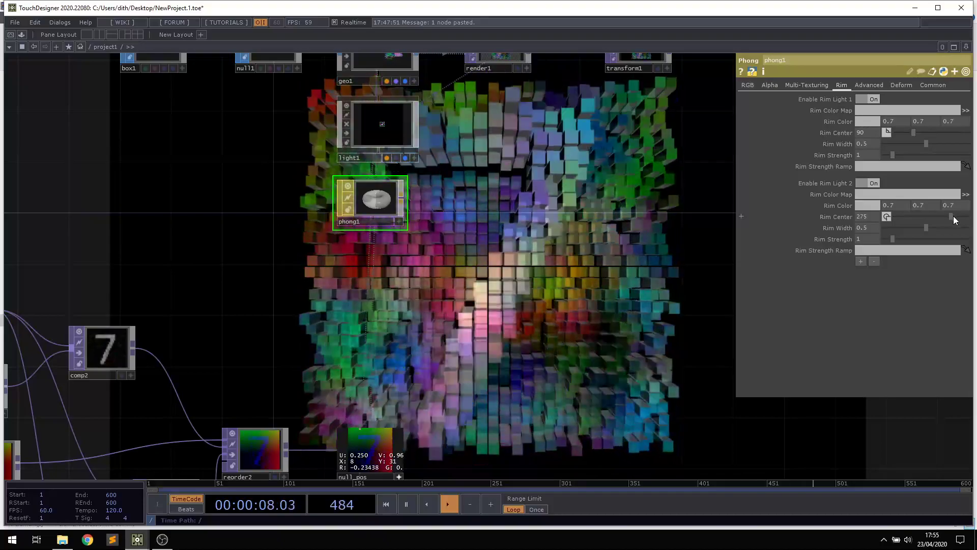
# Set the Multiply value of math3, beside constant2 in the texture network, to 5.69.
pyautogui.moveTo(571, 275); pyautogui.dragTo(558, 431)
pyautogui.scroll(5, 261, 168)
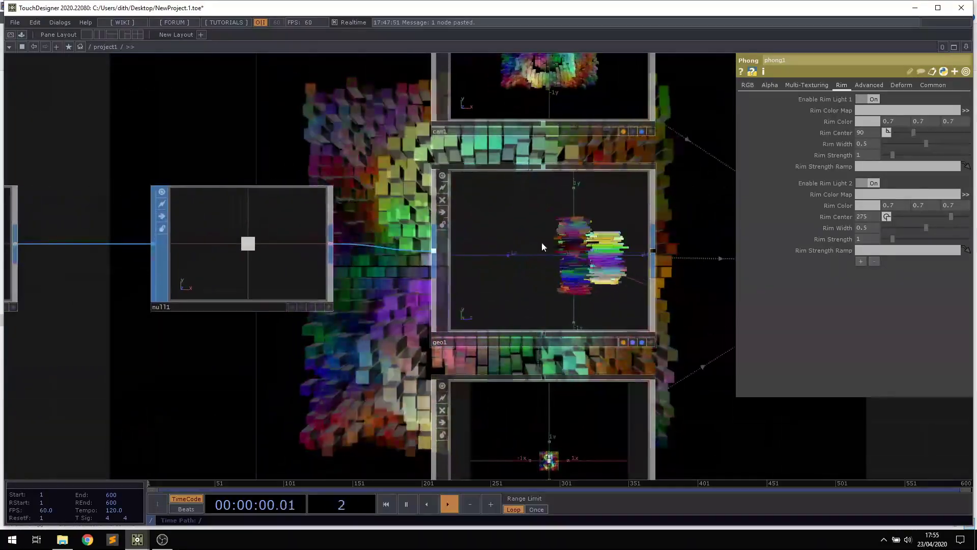
pyautogui.moveTo(578, 265); pyautogui.dragTo(574, 220)
pyautogui.scroll(-8, 305, 387)
pyautogui.moveTo(421, 198); pyautogui.dragTo(423, 118)
pyautogui.scroll(3, 255, 393)
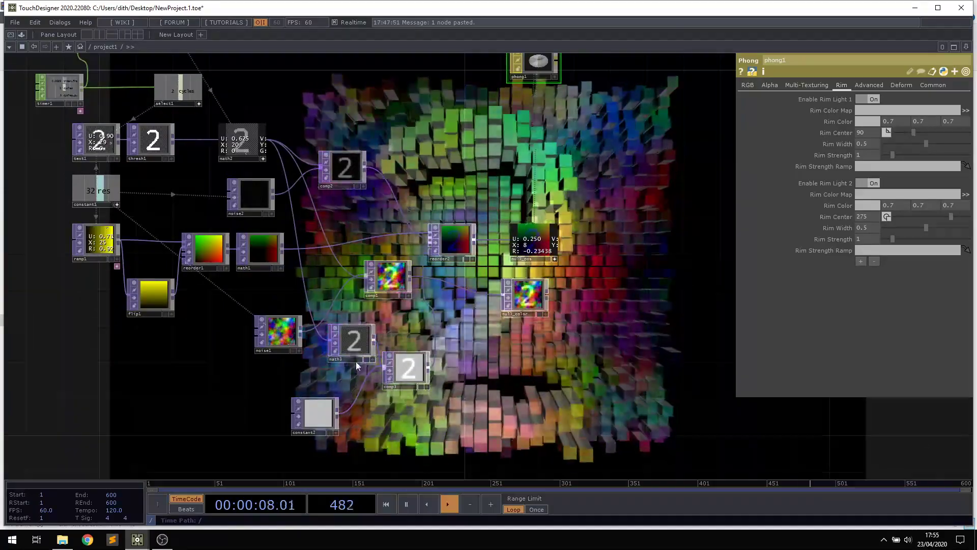
pyautogui.click(322, 411)
pyautogui.moveTo(930, 109)
pyautogui.mouseDown()
pyautogui.moveTo(911, 109)
pyautogui.moveTo(940, 111)
pyautogui.mouseUp()
pyautogui.scroll(4, 342, 316)
pyautogui.click(359, 362)
# Change math2's Multiply expression to op('lfo1')['chan1']*0.6.
pyautogui.moveTo(596, 369); pyautogui.dragTo(605, 439)
pyautogui.moveTo(503, 76); pyautogui.dragTo(554, 239)
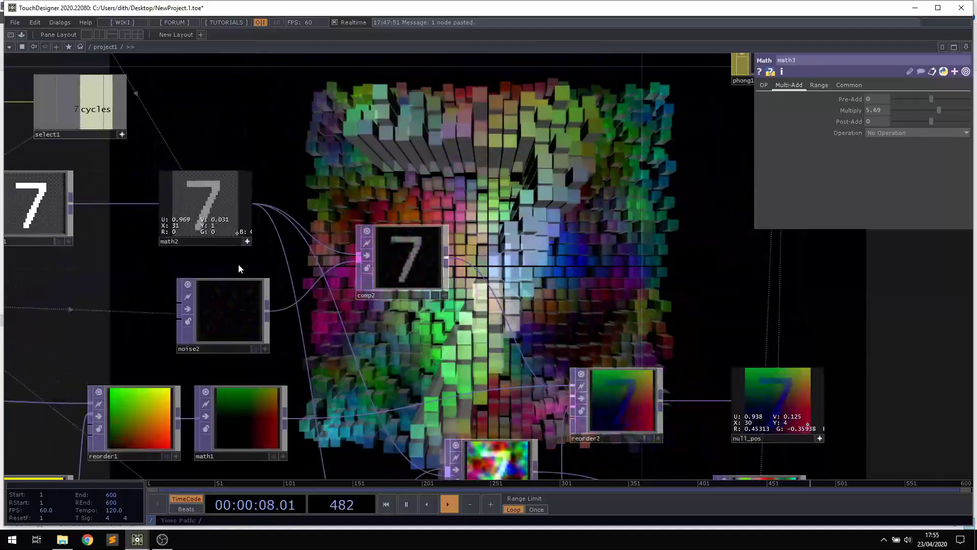
pyautogui.click(219, 237)
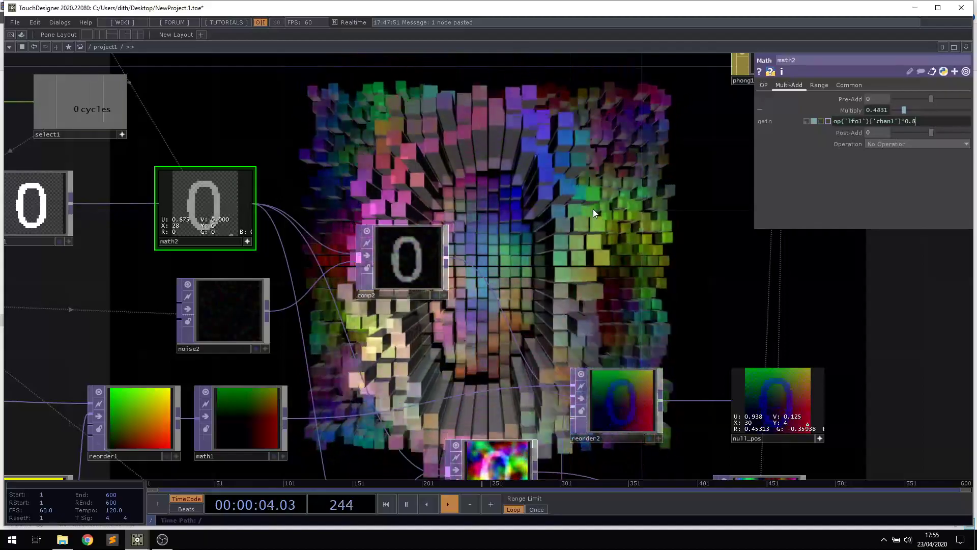
pyautogui.press('BackSpace')
pyautogui.write('6')
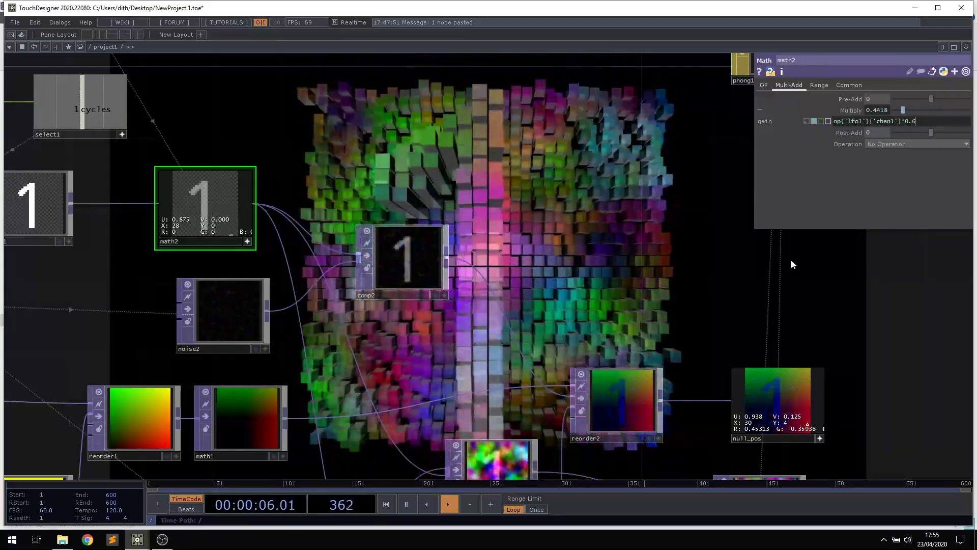
# Try an Amplitude of 0.28 on noise2, and set it back to 0.13.
pyautogui.moveTo(604, 206); pyautogui.dragTo(401, 231)
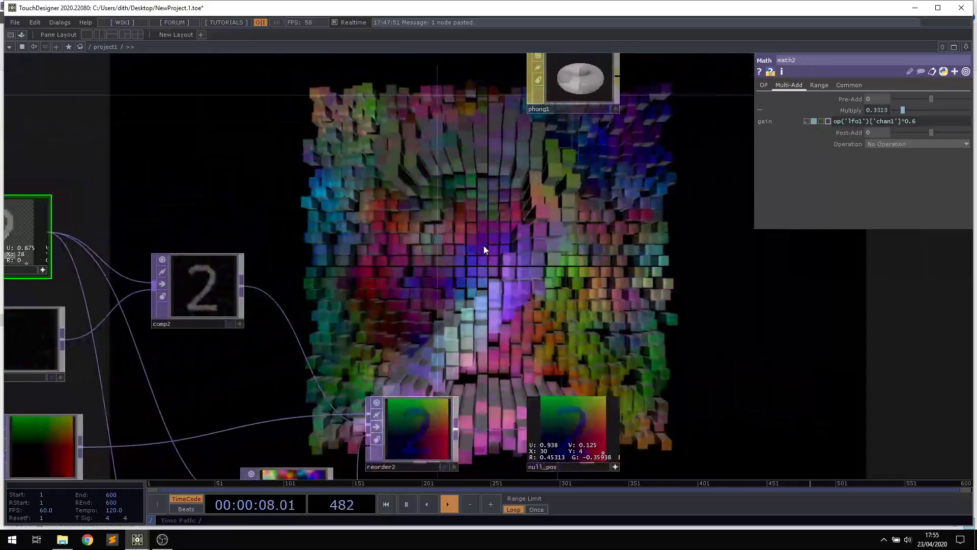
pyautogui.moveTo(448, 192); pyautogui.dragTo(501, 74)
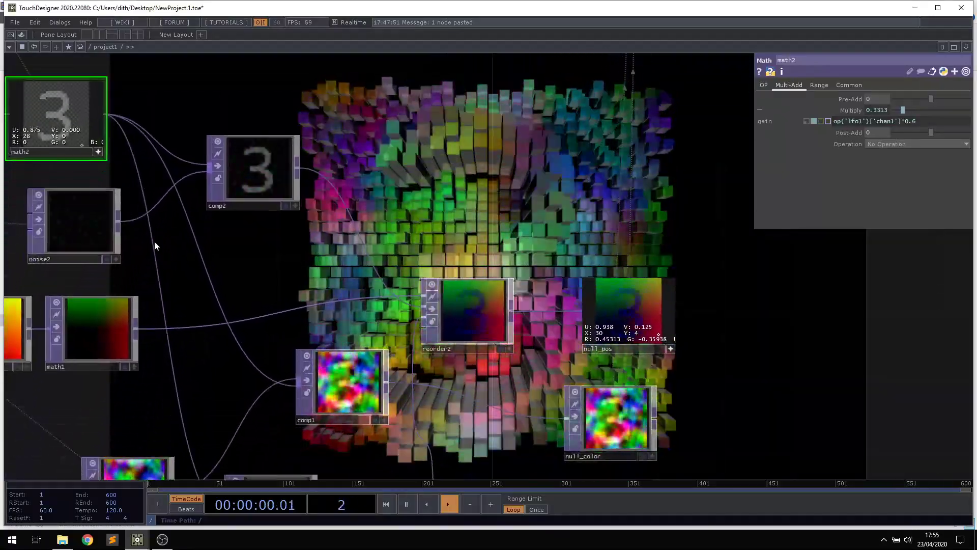
pyautogui.click(99, 210)
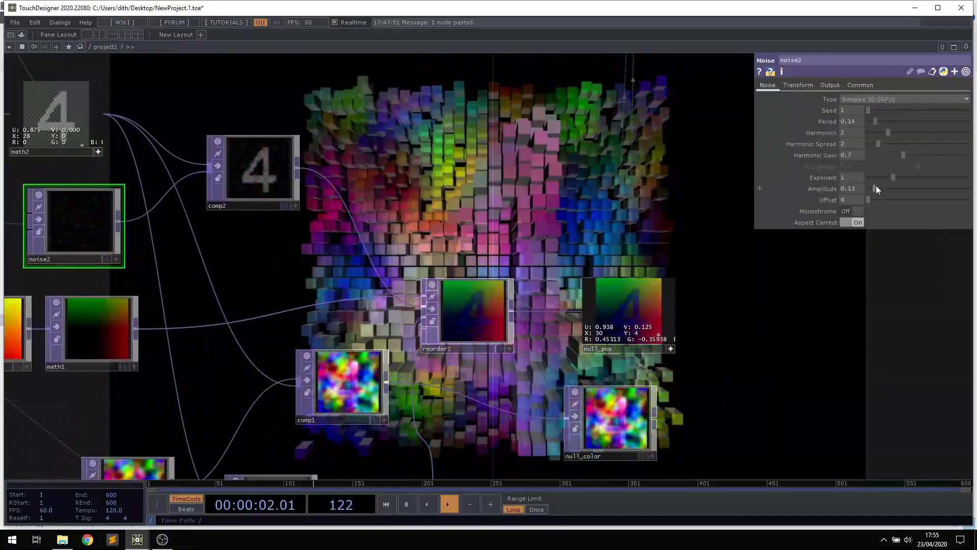
pyautogui.moveTo(875, 187); pyautogui.dragTo(884, 187)
pyautogui.moveTo(499, 184); pyautogui.dragTo(387, 289)
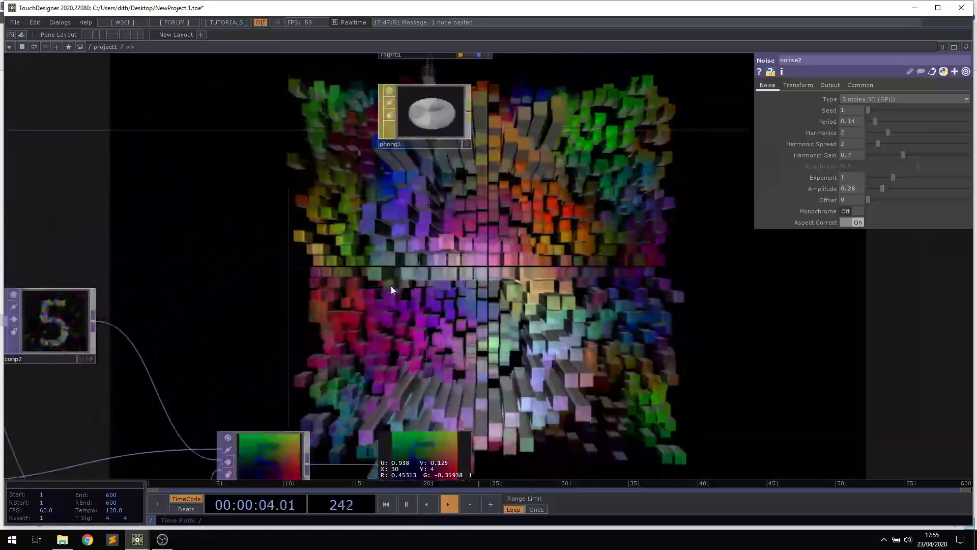
pyautogui.moveTo(626, 283); pyautogui.dragTo(578, 191)
pyautogui.moveTo(882, 188); pyautogui.dragTo(874, 188)
# Review the whole network, from the texture nodes to the render chain, against the animated box grid in the background.
pyautogui.scroll(-10, 448, 251)
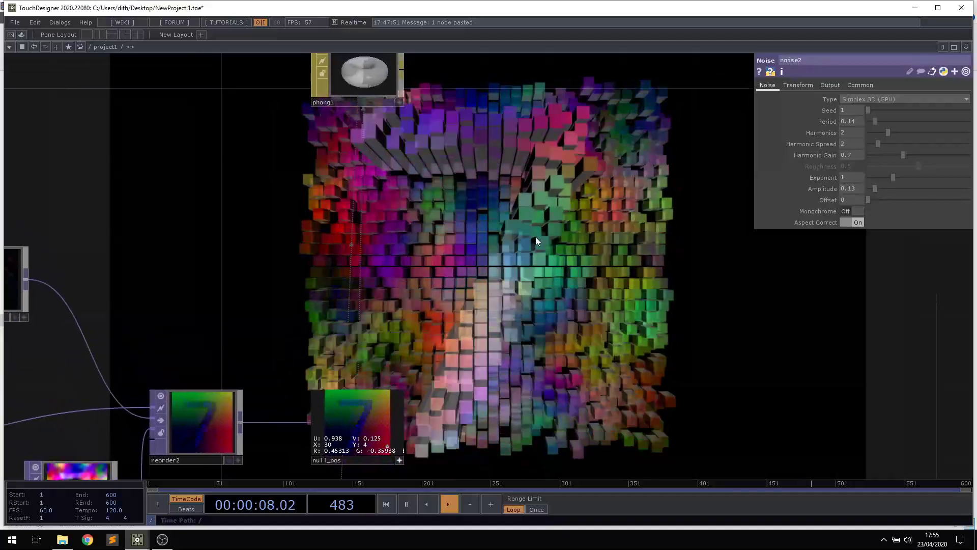
pyautogui.moveTo(432, 276); pyautogui.dragTo(450, 309)
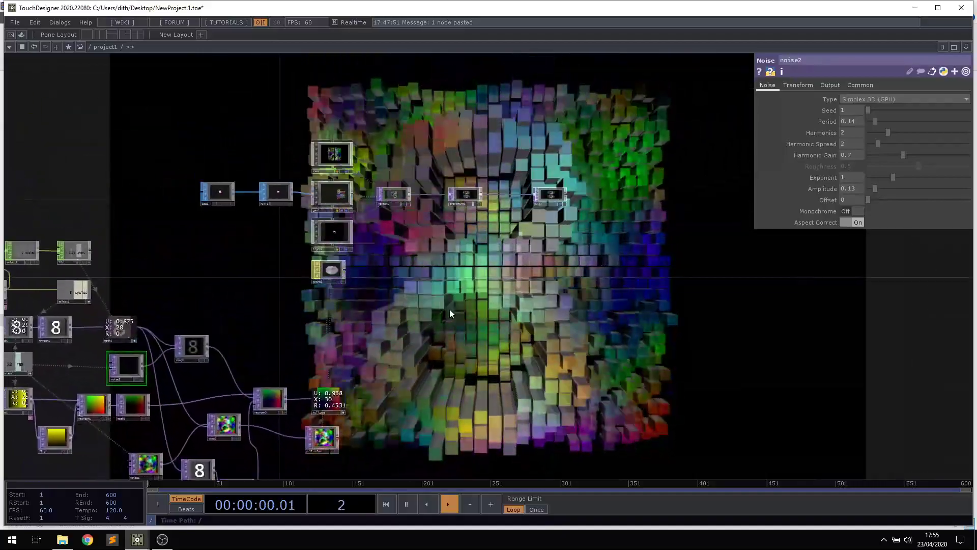
pyautogui.scroll(5, 305, 218)
pyautogui.moveTo(287, 275); pyautogui.dragTo(153, 240)
pyautogui.moveTo(534, 231); pyautogui.dragTo(445, 142)
pyautogui.scroll(-5, 493, 221)
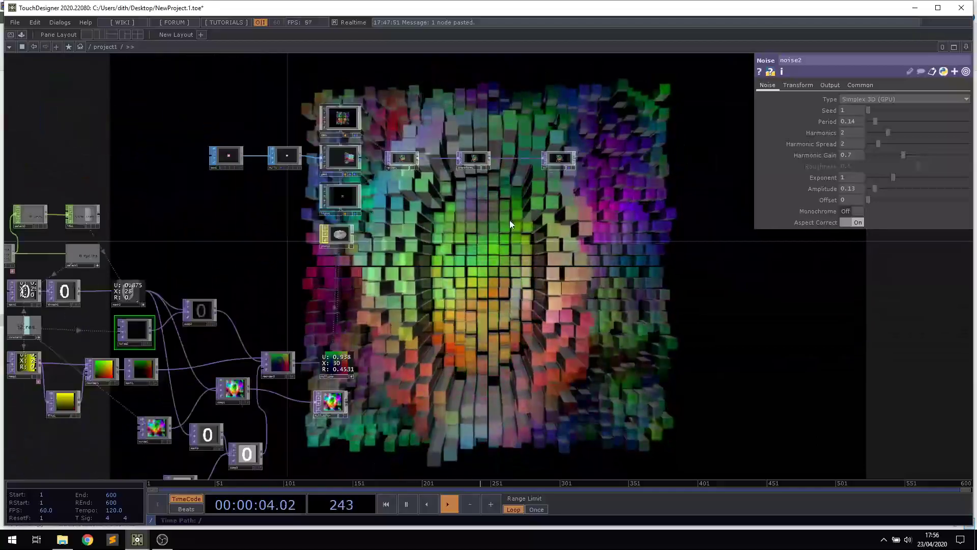
pyautogui.moveTo(499, 257); pyautogui.dragTo(512, 236)
pyautogui.moveTo(528, 161); pyautogui.dragTo(699, 155)
pyautogui.scroll(5, 550, 270)
pyautogui.moveTo(573, 287); pyautogui.dragTo(563, 231)
pyautogui.scroll(-6, 564, 237)
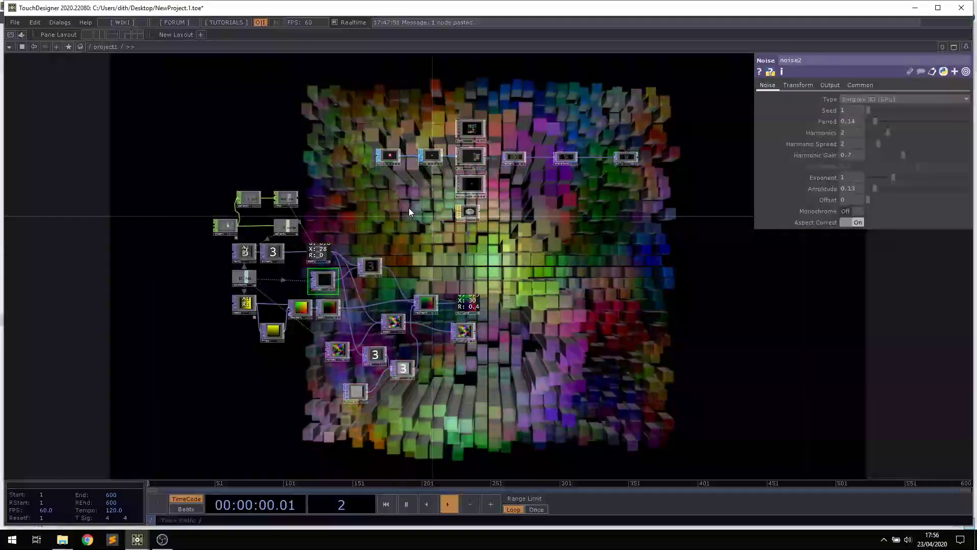
pyautogui.moveTo(408, 208); pyautogui.dragTo(474, 247)
pyautogui.scroll(6, 466, 199)
pyautogui.moveTo(764, 315); pyautogui.dragTo(481, 276)
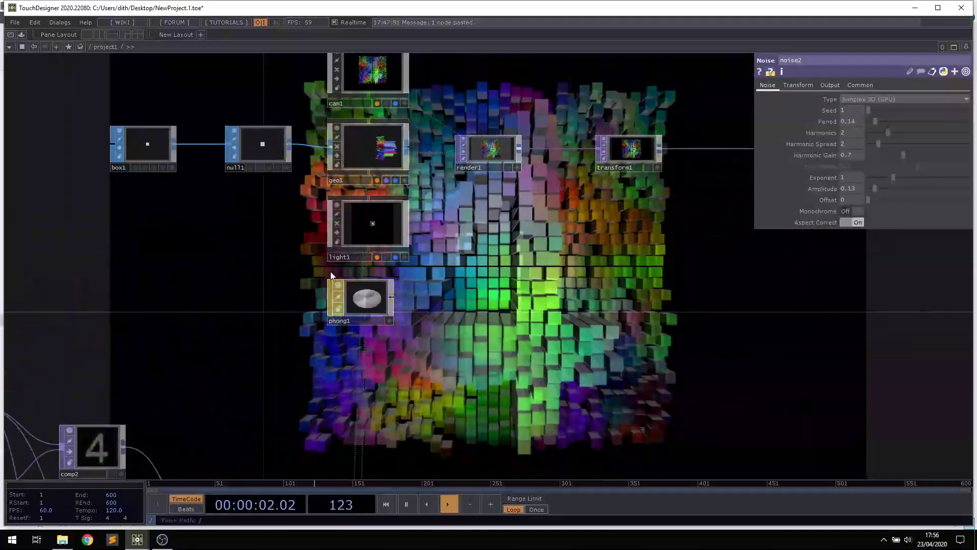
pyautogui.hotkey('alt', 'Tab')
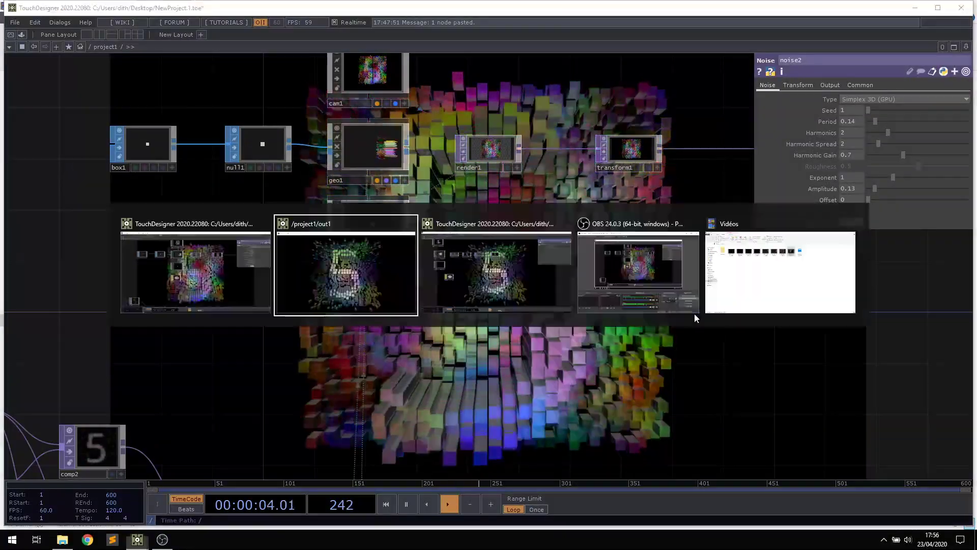
pyautogui.hotkey('alt', 'Tab')
pyautogui.hotkey('alt', 'Tab')
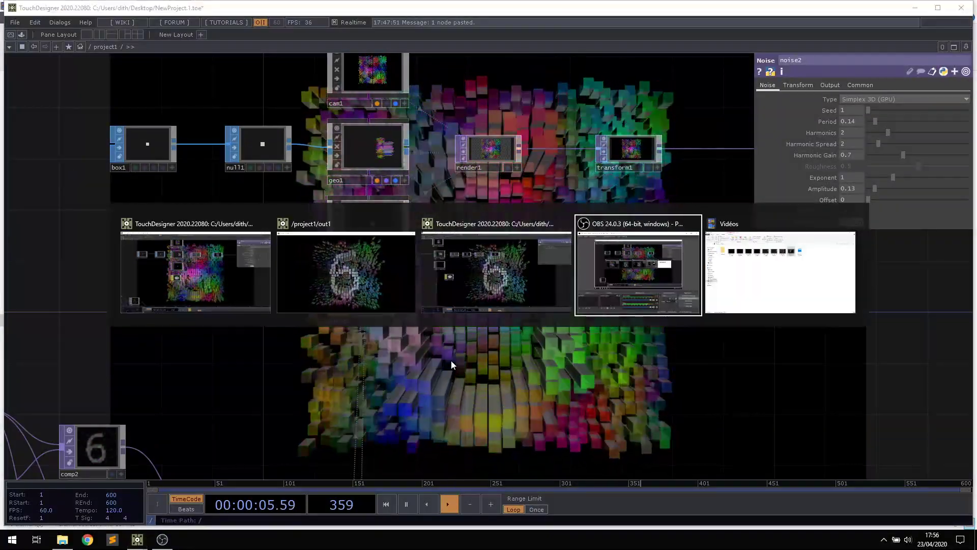